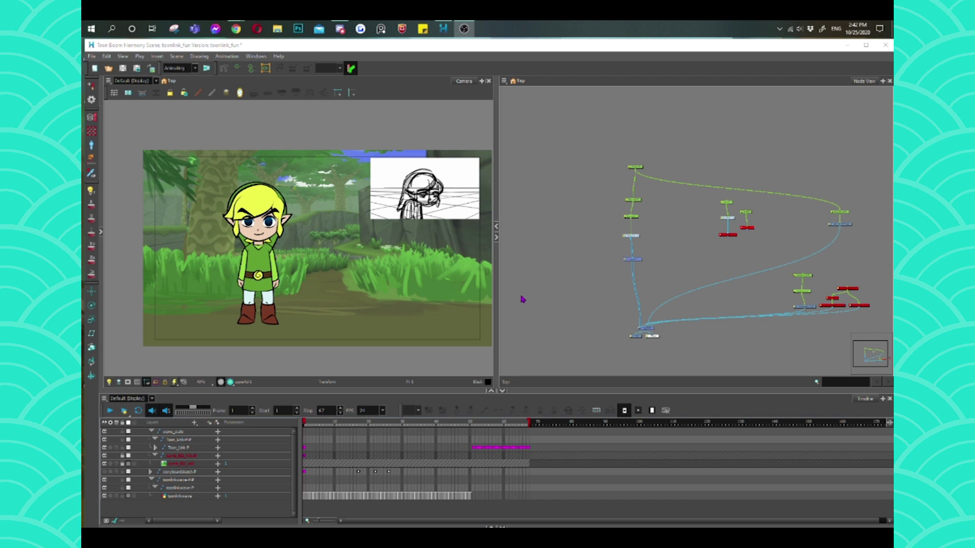
# - Examine the Toon Link character rig up close and its placement in the forest scene
pyautogui.click(358, 367)
pyautogui.click(377, 493)
pyautogui.click(277, 261)
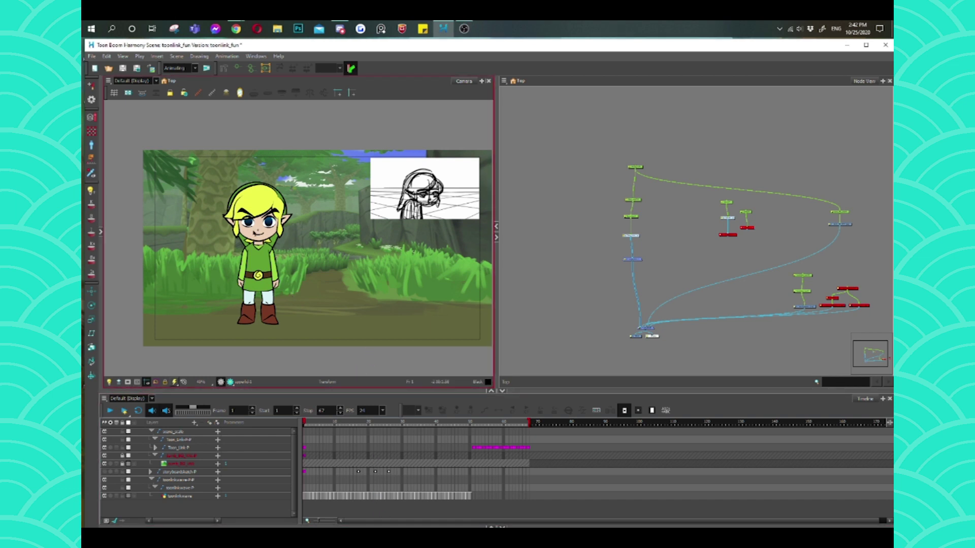
pyautogui.scroll(2, 257, 277)
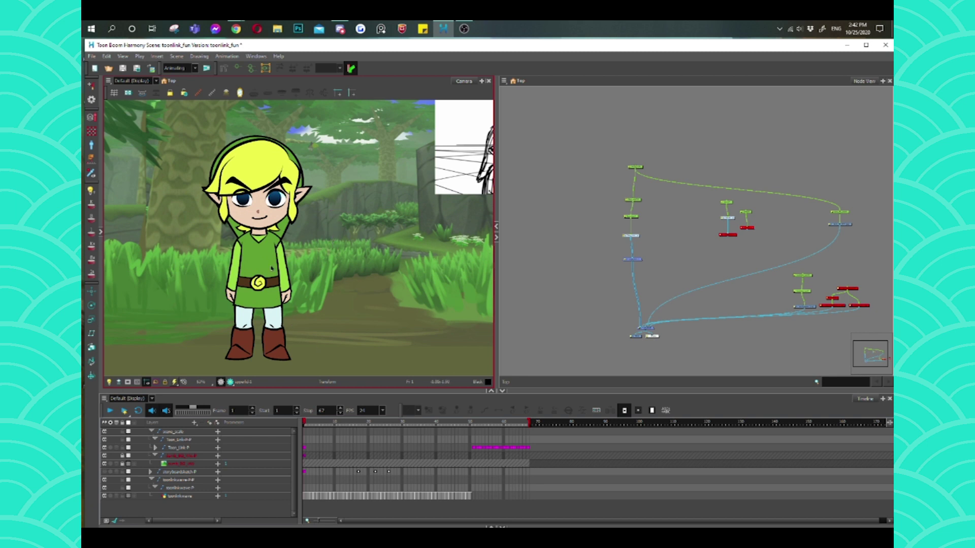
pyautogui.click(268, 277)
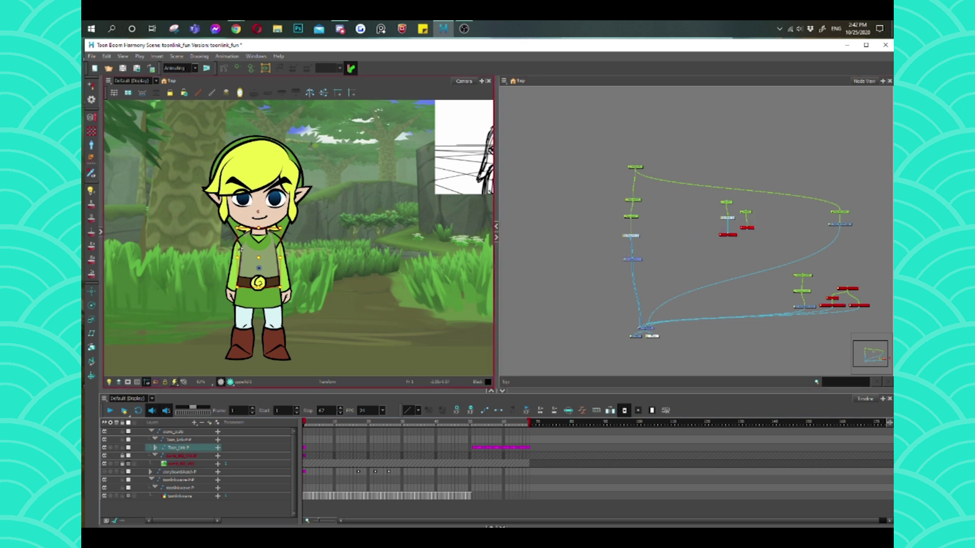
pyautogui.scroll(3, 242, 252)
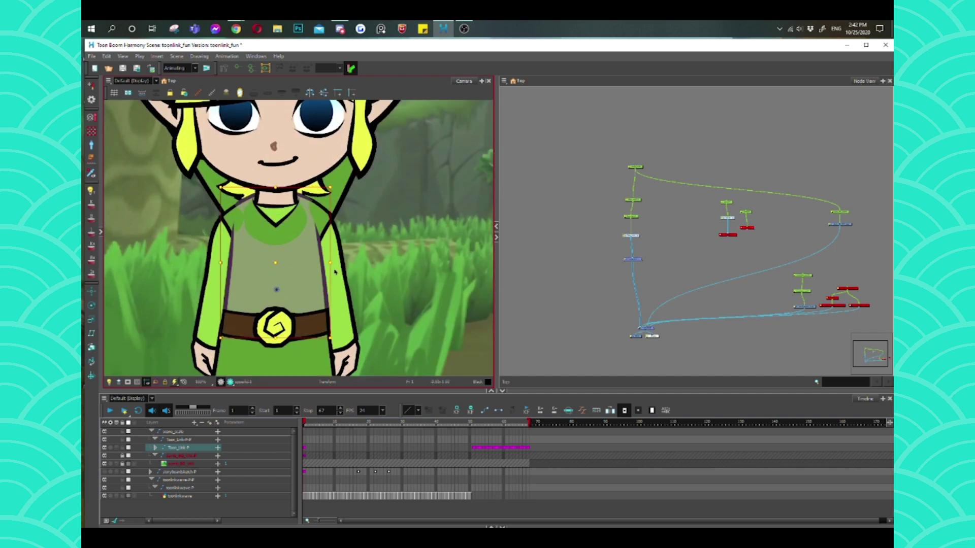
pyautogui.scroll(-3, 384, 274)
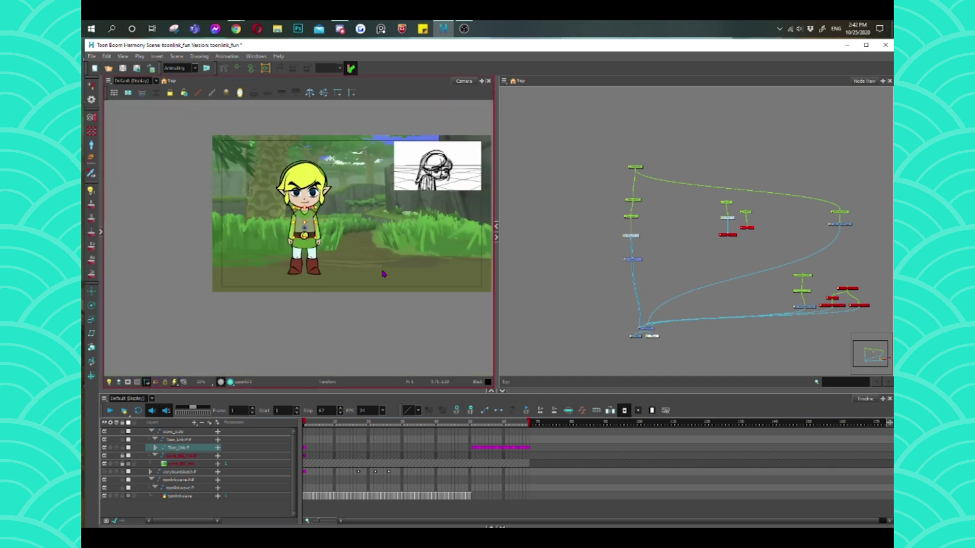
pyautogui.scroll(3, 383, 274)
pyautogui.scroll(-2, 349, 289)
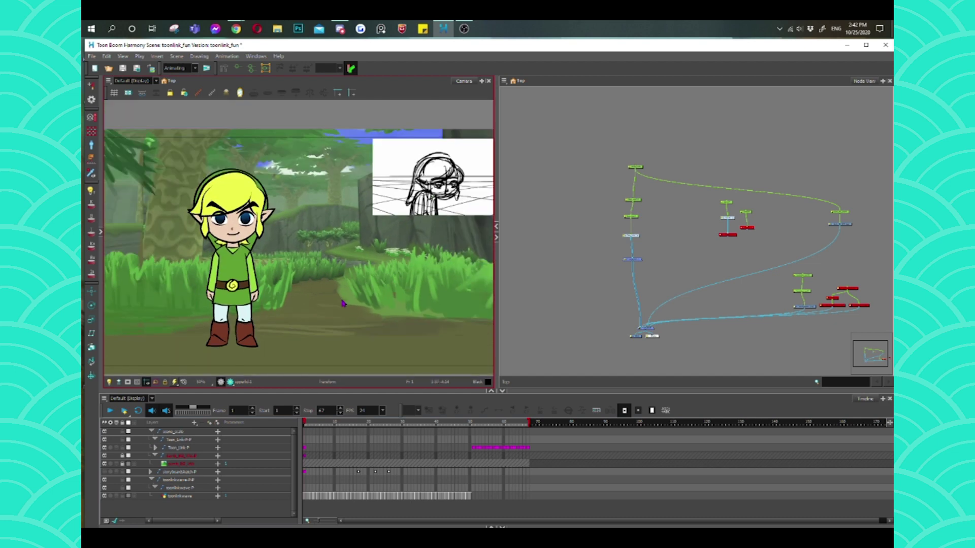
# - Disable the toonlinkwave-P-P peg so the sketch fills the frame, and connect a Transparency node below the toonlinkwave drawing
pyautogui.scroll(5, 651, 242)
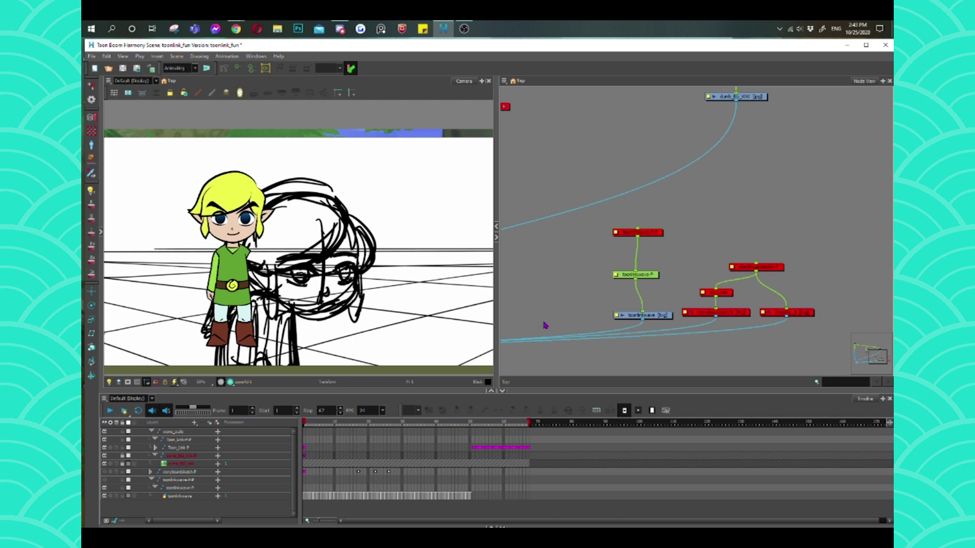
pyautogui.click(553, 324)
pyautogui.moveTo(552, 324)
pyautogui.mouseDown()
pyautogui.moveTo(638, 345)
pyautogui.moveTo(607, 339)
pyautogui.moveTo(629, 331)
pyautogui.moveTo(621, 315)
pyautogui.moveTo(632, 303)
pyautogui.moveTo(622, 324)
pyautogui.mouseUp()
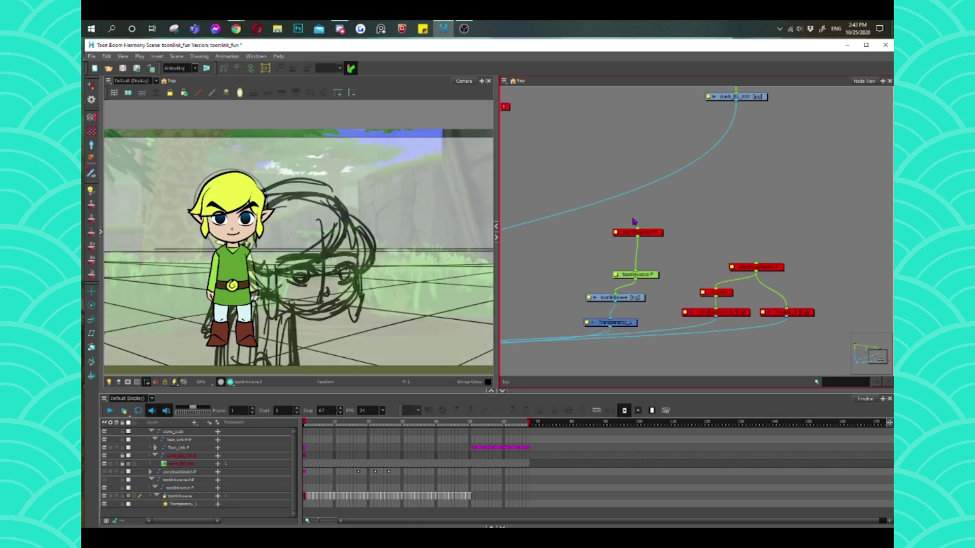
# - Keyframe the Toon_Link-P peg at frame 2, lowering and enlarging the character to a close-up that fits the sketch
pyautogui.scroll(-5, 635, 221)
pyautogui.scroll(2, 536, 204)
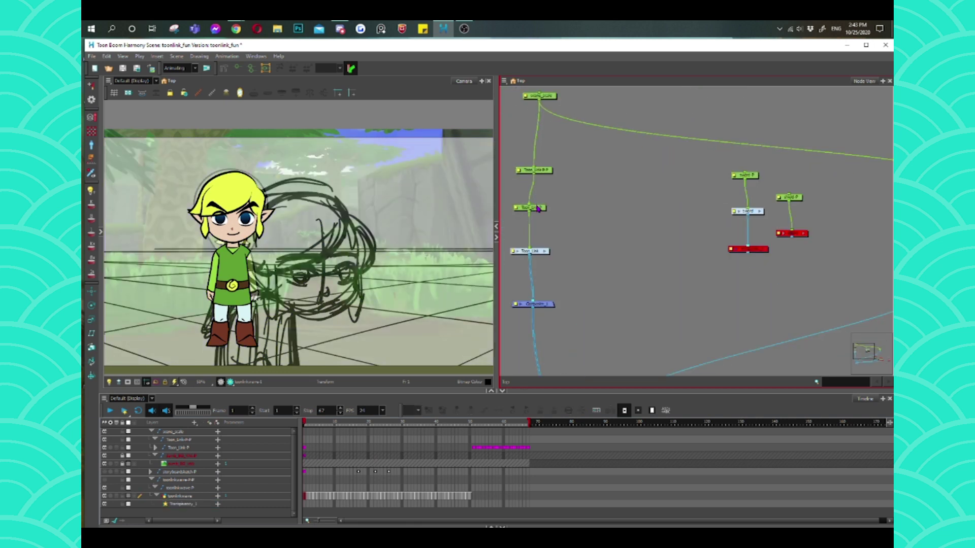
pyautogui.click(531, 208)
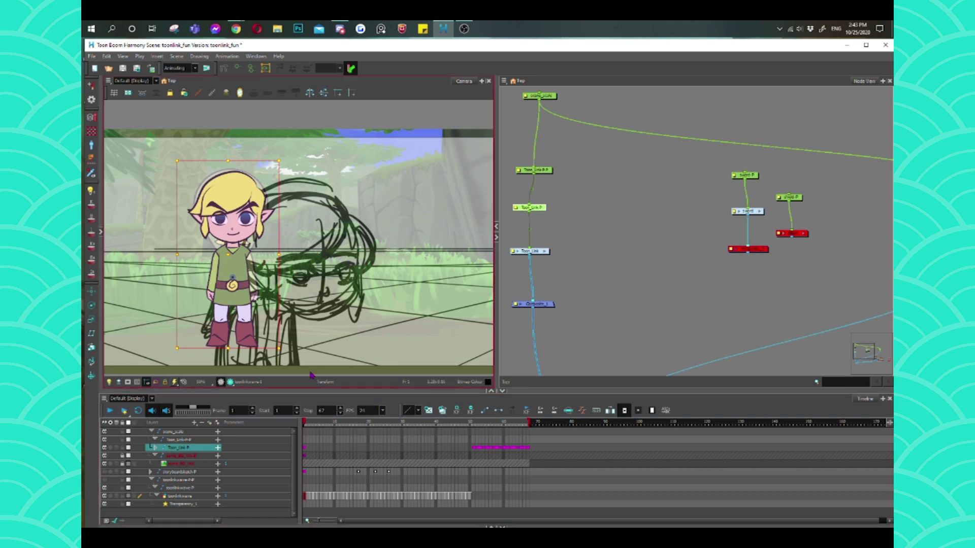
pyautogui.click(307, 478)
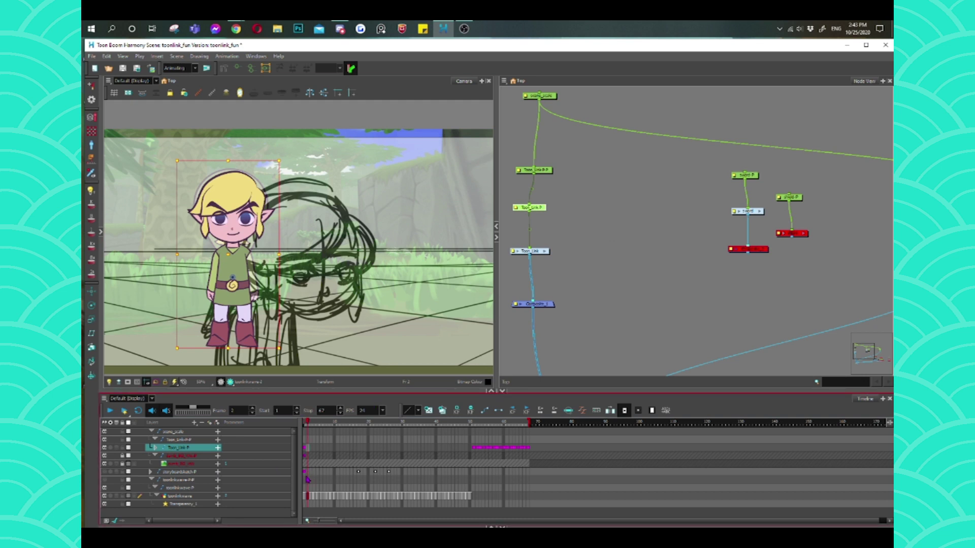
pyautogui.click(306, 447)
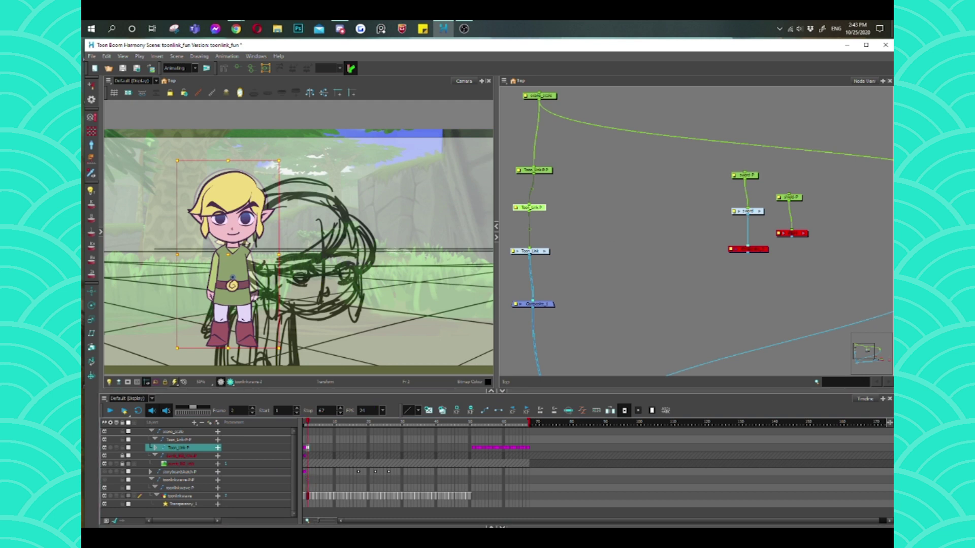
pyautogui.moveTo(231, 264); pyautogui.dragTo(253, 364)
pyautogui.moveTo(301, 262); pyautogui.dragTo(347, 159)
# - Step through the sketched poses and add Toon_Link-P keyframes at about frames 17 and 26
pyautogui.moveTo(336, 463); pyautogui.dragTo(387, 471)
pyautogui.click(363, 472)
pyautogui.press('Return')
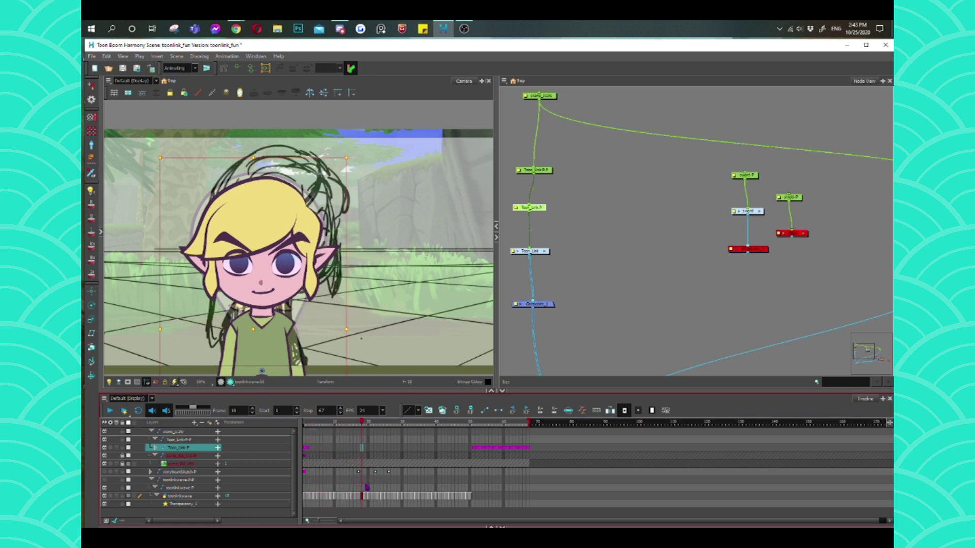
pyautogui.press(',')
pyautogui.press('Return')
pyautogui.press(',')
pyautogui.press(',')
pyautogui.press(',')
pyautogui.press(',')
pyautogui.press(',')
pyautogui.press(',')
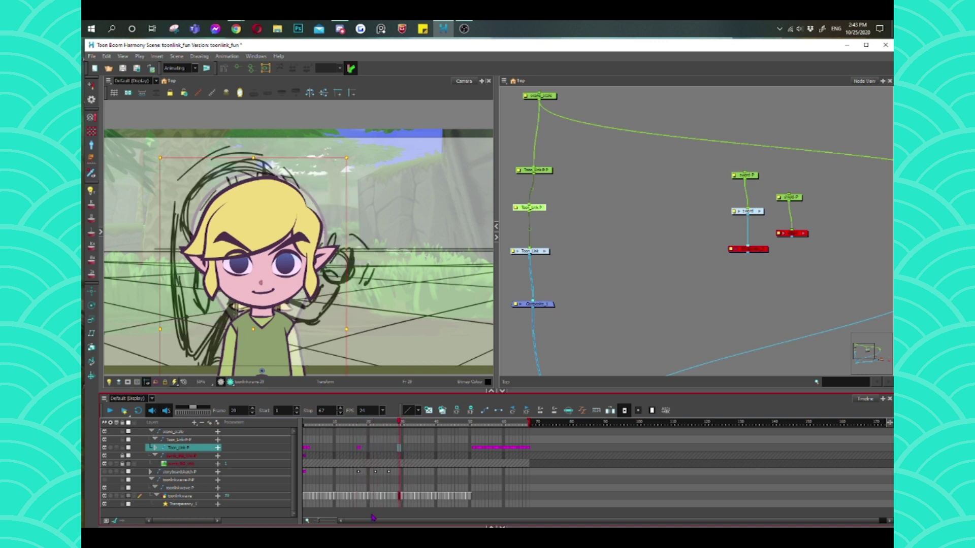
pyautogui.press(',')
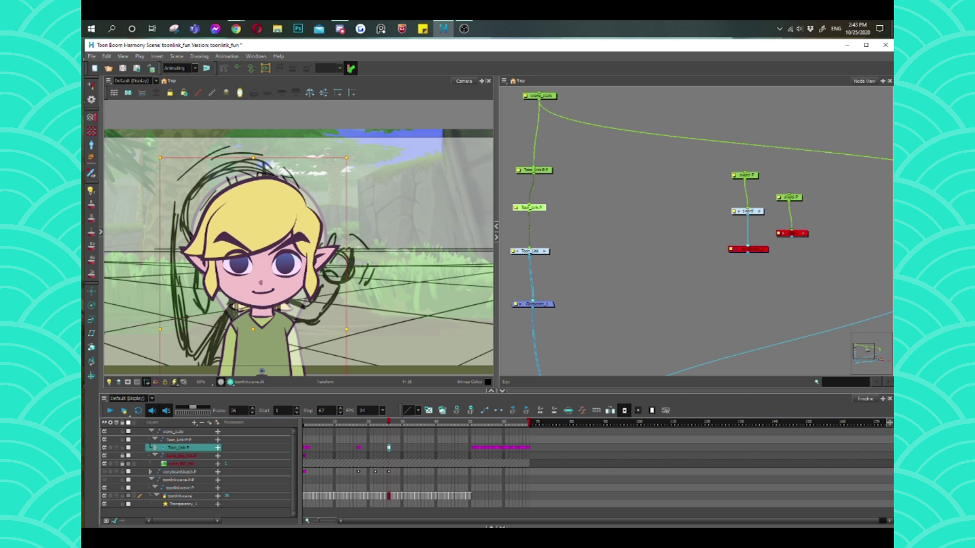
# - Push the character partly behind the sketch in depth at frame 26 and return to the keyframe at frame 2
pyautogui.hotkey('shift', 'l')
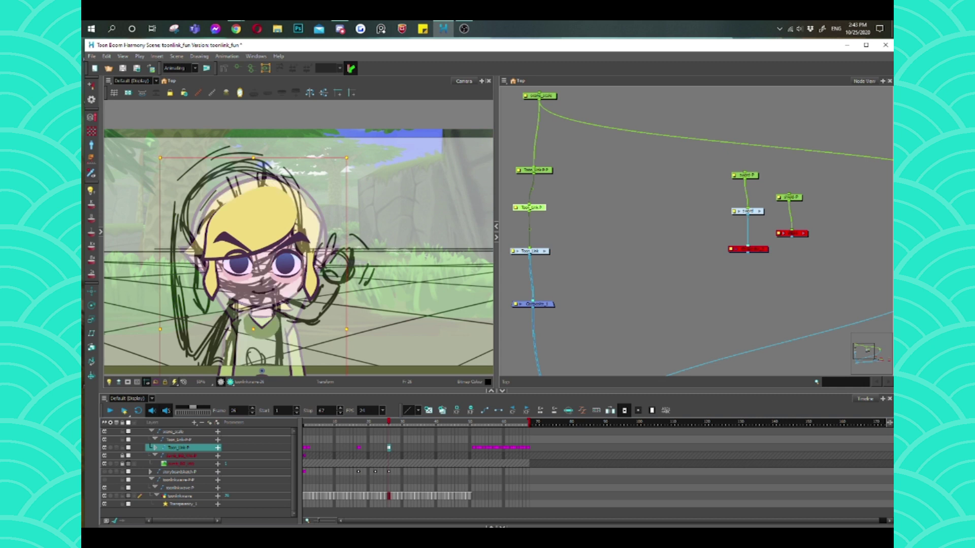
pyautogui.hotkey('shift', 'l')
pyautogui.press(';')
pyautogui.hotkey('shift', 'l')
pyautogui.hotkey('shift', 'l')
pyautogui.hotkey('shift', 'l')
pyautogui.press(';')
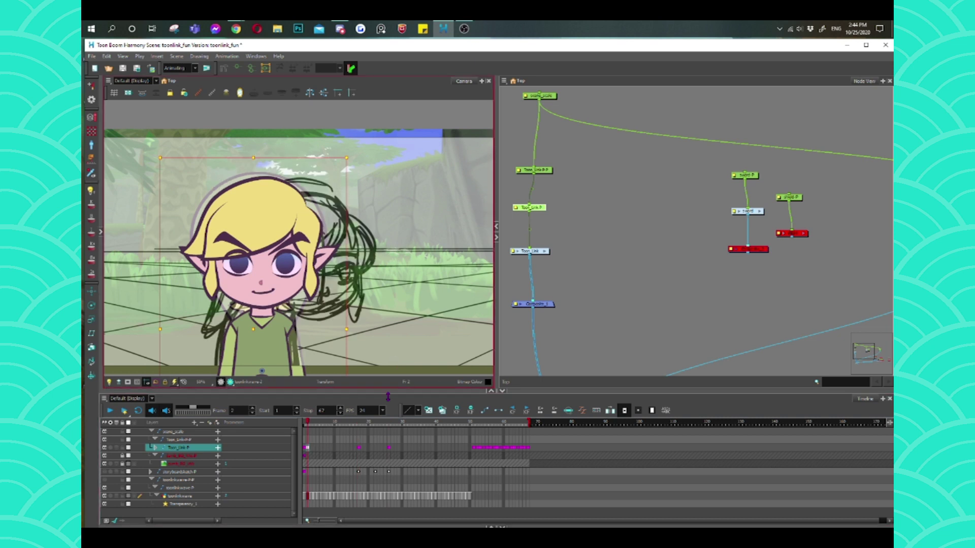
# - Look through the character's stored turnaround poses from frame 52 to frame 66
pyautogui.click(476, 449)
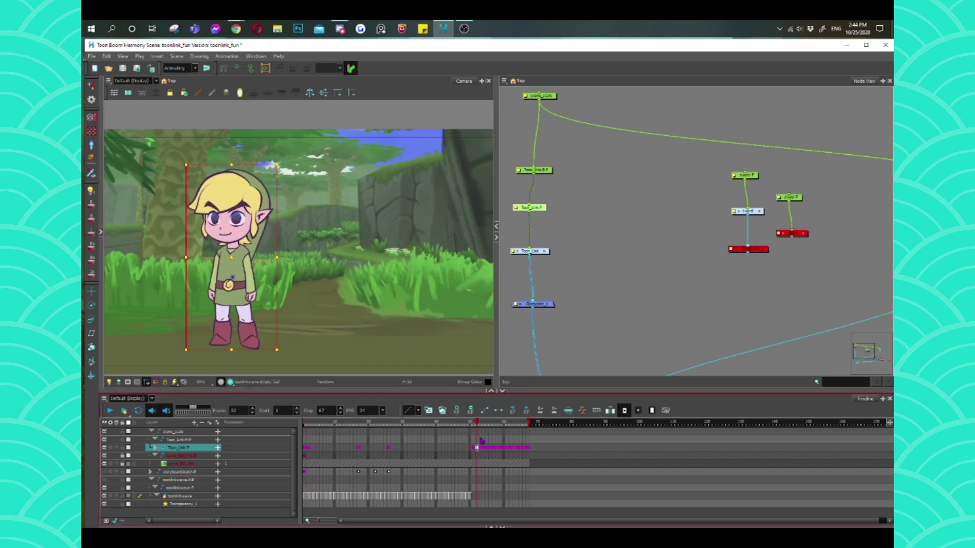
pyautogui.press('.')
pyautogui.press('.')
pyautogui.press('.')
pyautogui.press('.')
pyautogui.press('.')
pyautogui.press('.')
pyautogui.press('.')
pyautogui.press('.')
pyautogui.press('.')
pyautogui.press('.')
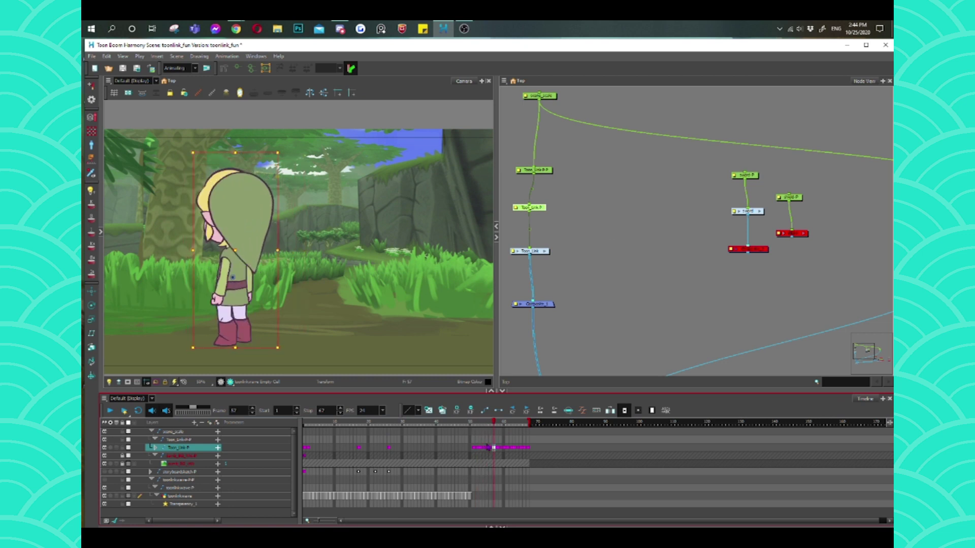
pyautogui.press('.')
pyautogui.press('.')
pyautogui.press('.')
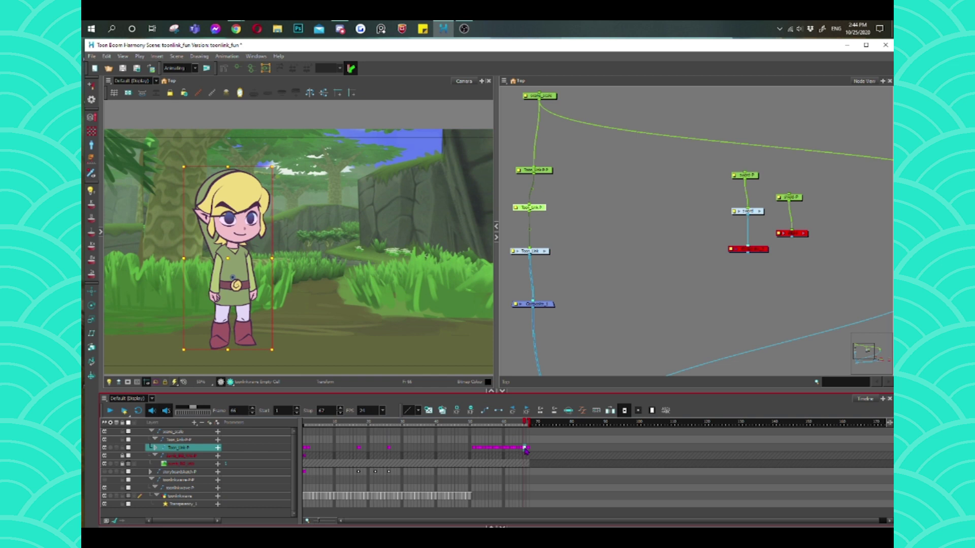
# - Put the character in an enlarged three-quarter pose on frame 3, flip it horizontally and place it behind the sketch
pyautogui.click(307, 449)
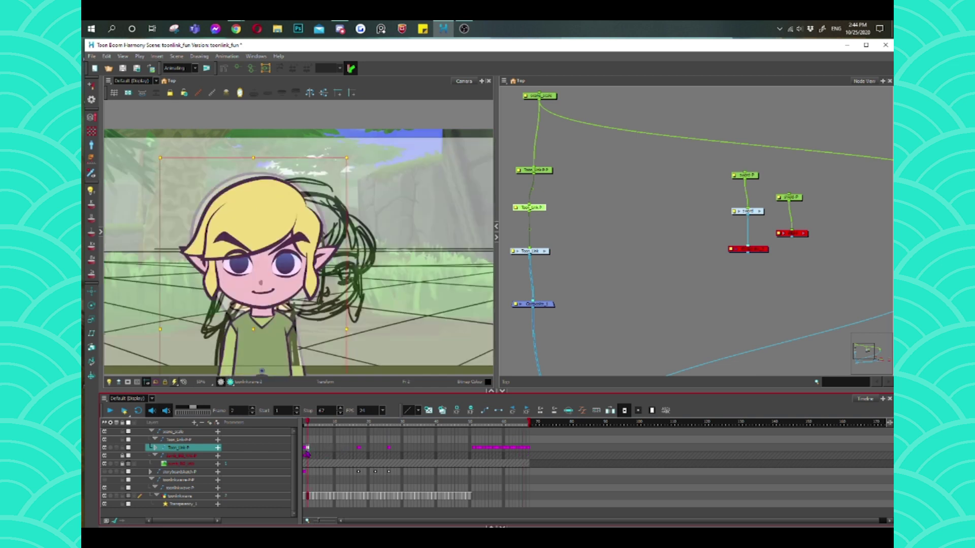
pyautogui.hotkey('ctrl', 'z')
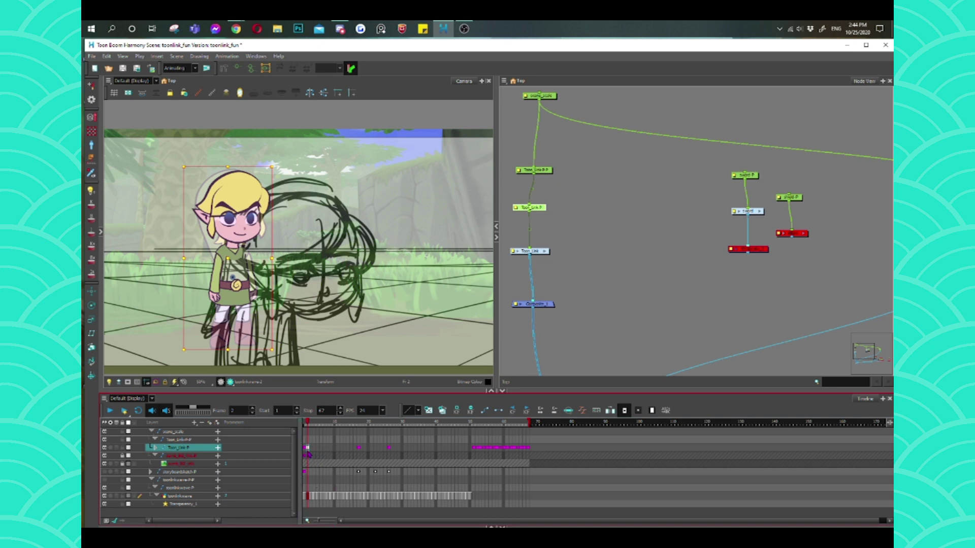
pyautogui.click(312, 450)
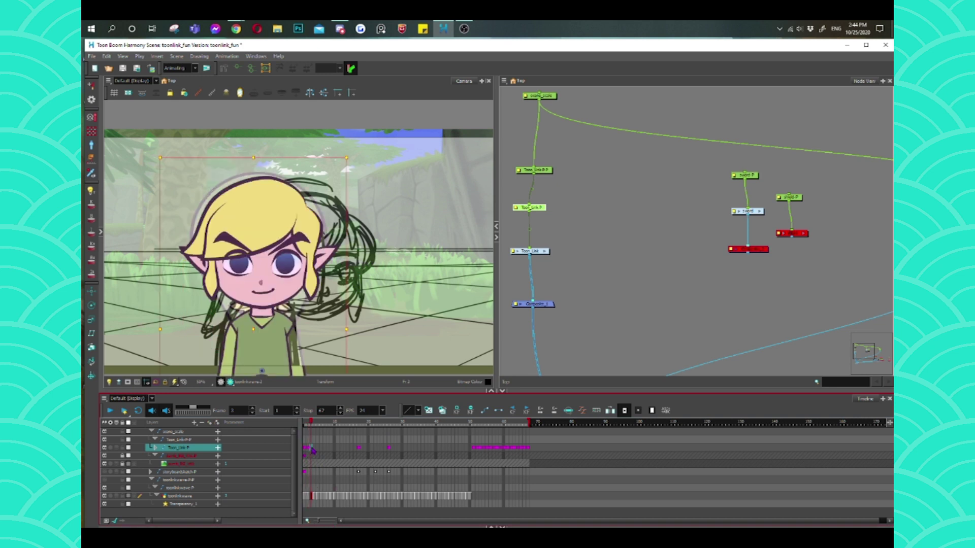
pyautogui.hotkey('ctrl', 'z')
pyautogui.hotkey('ctrl', 'shift', 'z')
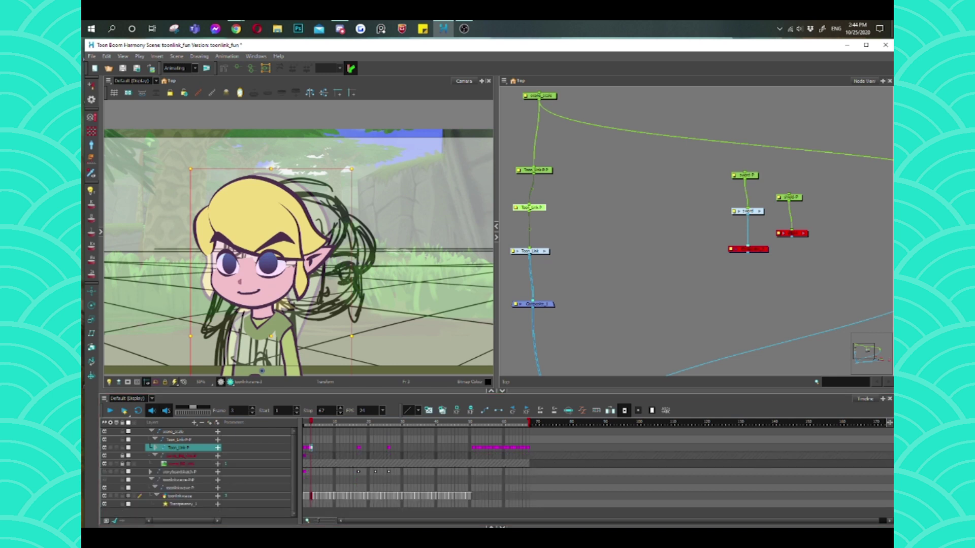
pyautogui.press('4')
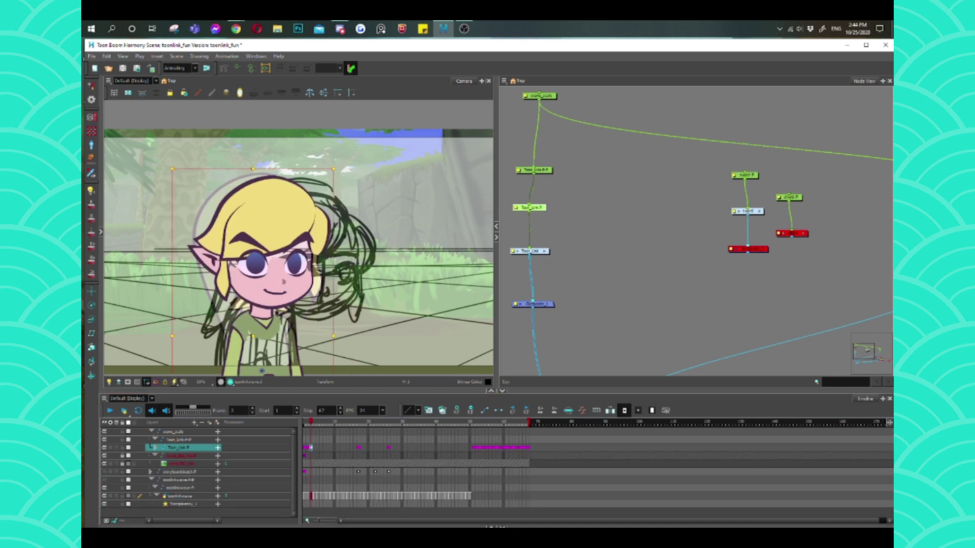
pyautogui.hotkey('ctrl', 'z')
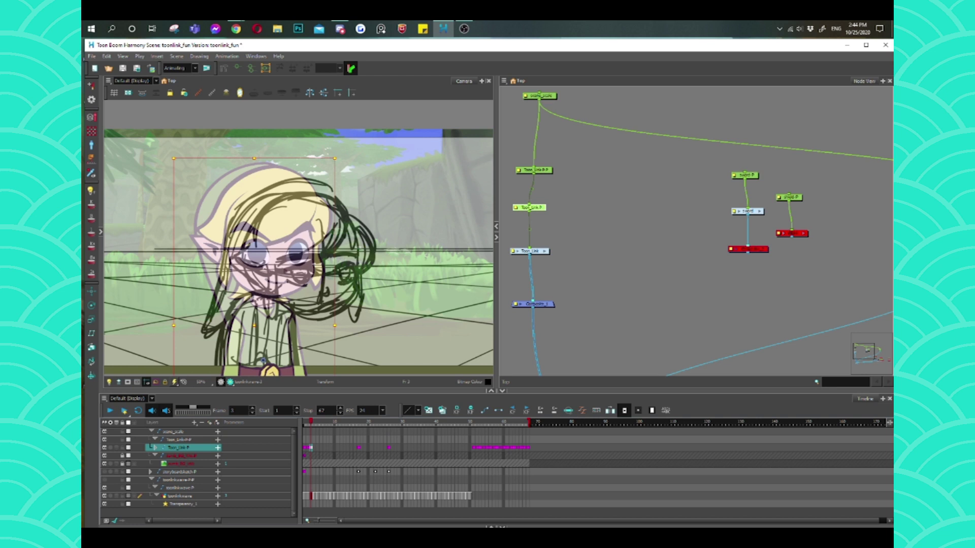
# - Lock the toonlinkwave sketch peg and drawing so they cannot be selected in the camera view
pyautogui.press('Escape')
pyautogui.click(178, 488)
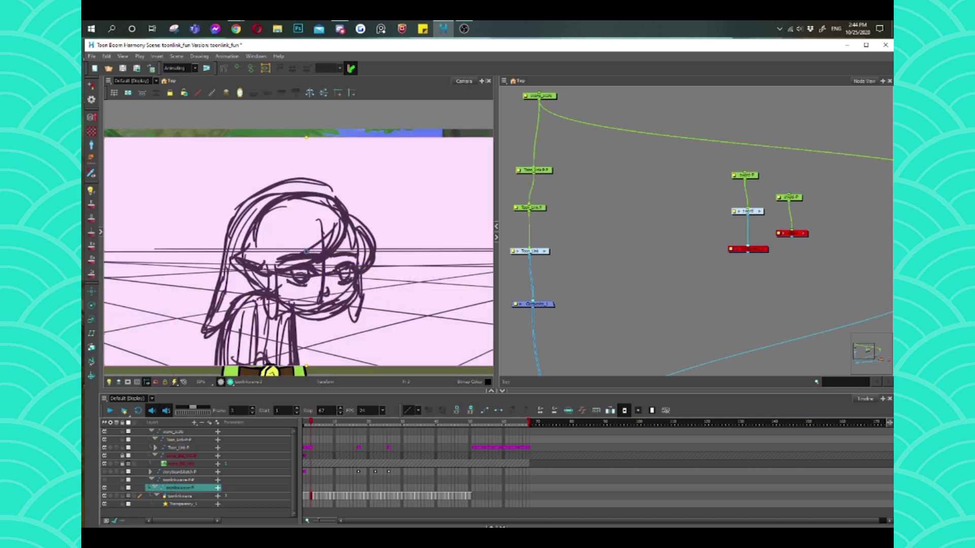
pyautogui.click(633, 268)
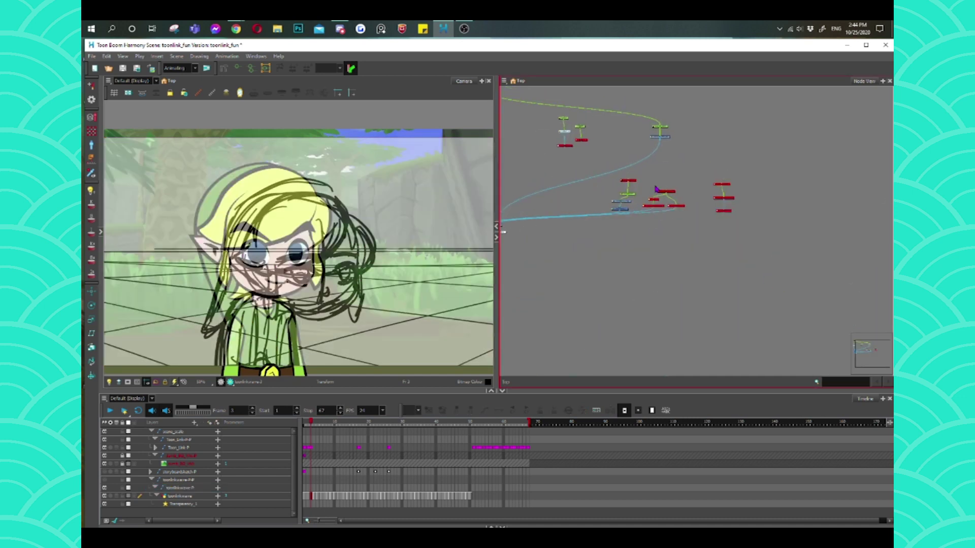
pyautogui.doubleClick(539, 217)
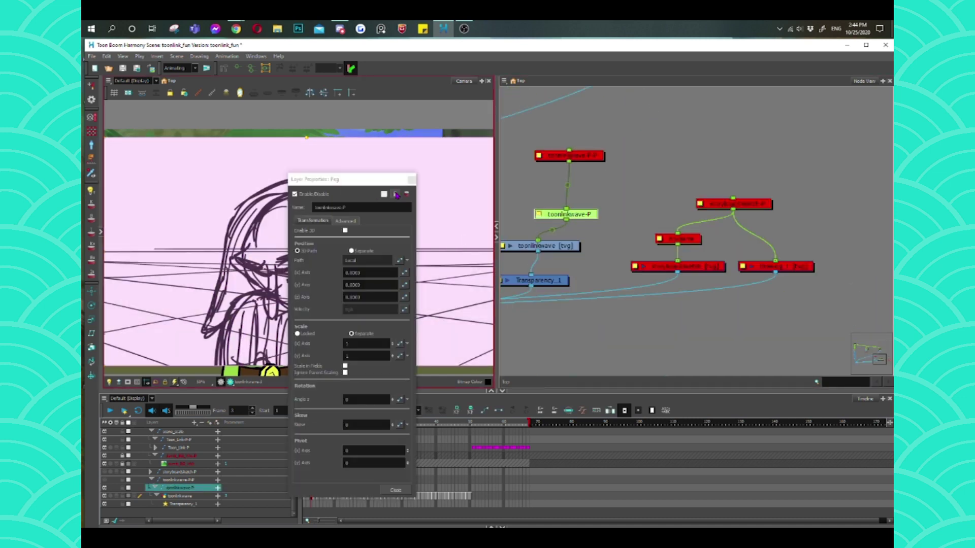
pyautogui.click(412, 180)
pyautogui.click(607, 180)
# - Align the character's head with the sketch on frame 3, adjust the torso's shape to match, and deselect it
pyautogui.click(172, 447)
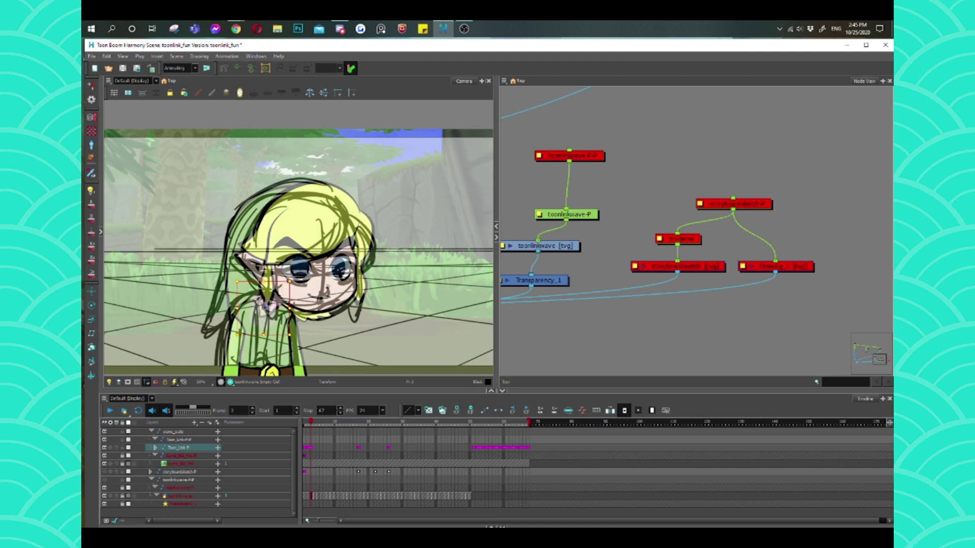
pyautogui.moveTo(264, 303)
pyautogui.mouseDown()
pyautogui.moveTo(291, 292)
pyautogui.moveTo(252, 298)
pyautogui.mouseUp()
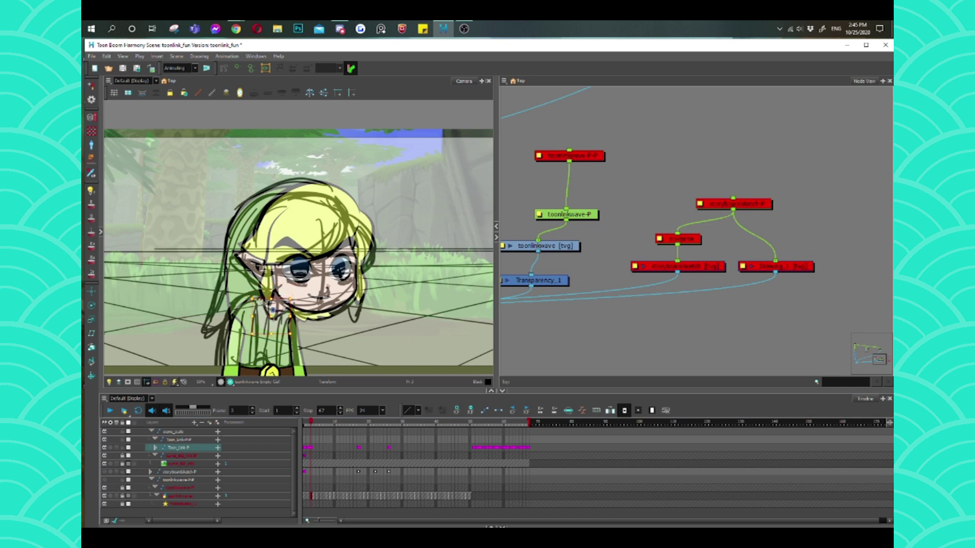
pyautogui.press('Escape')
# - Set the toonlinkwave drawing's opacity to 50 in its advanced layer properties
pyautogui.click(524, 296)
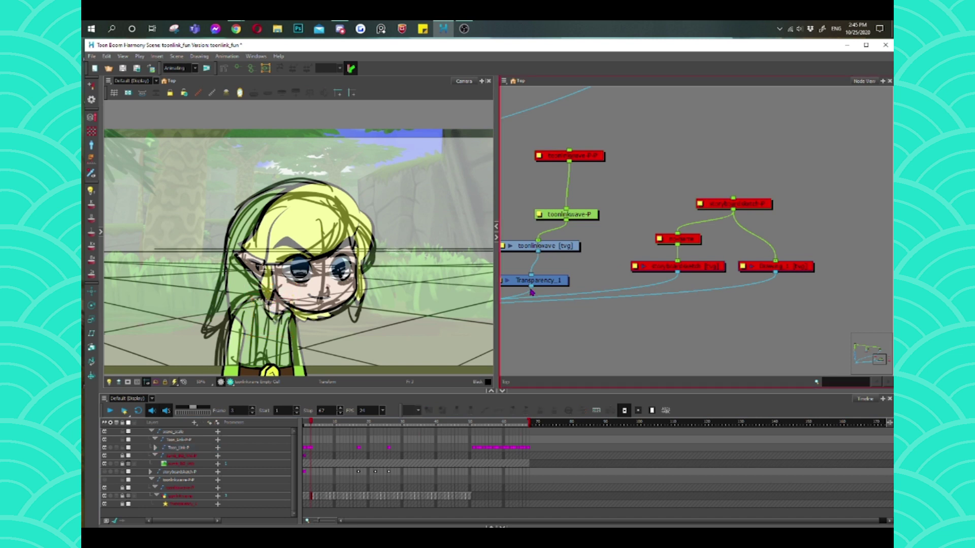
pyautogui.moveTo(583, 255); pyautogui.dragTo(619, 295)
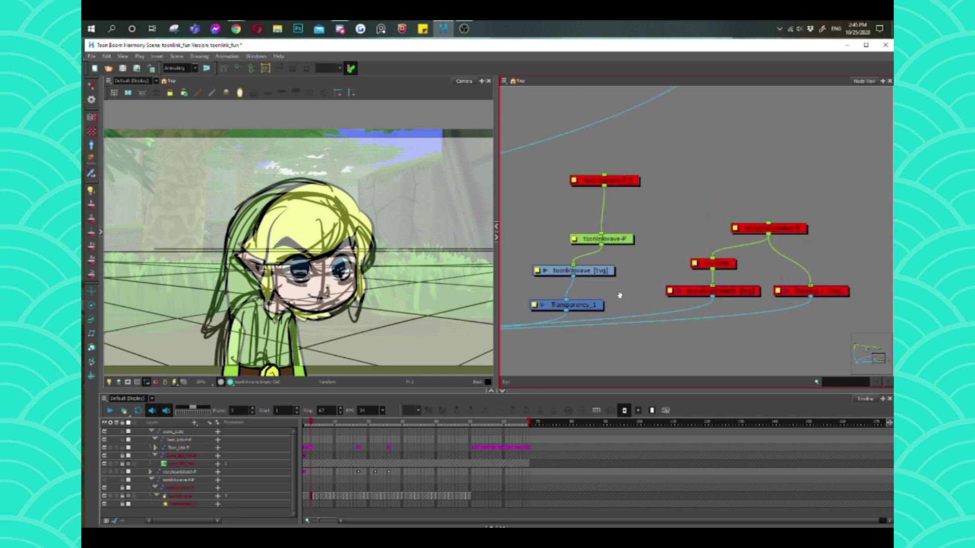
pyautogui.doubleClick(559, 272)
pyautogui.click(435, 220)
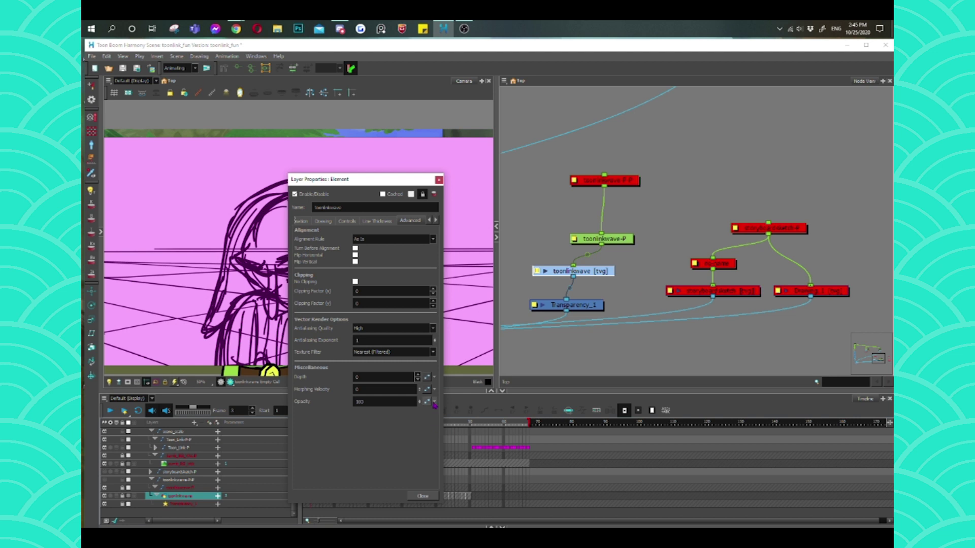
pyautogui.doubleClick(394, 401)
pyautogui.write('50')
pyautogui.click(431, 495)
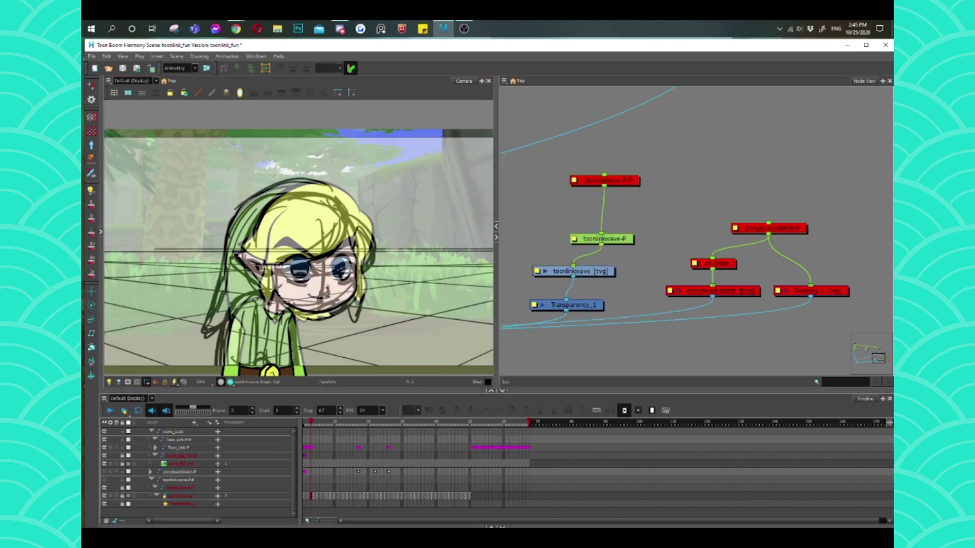
# - Reshape the hanging tail of the character's green cap so its back edge and tip follow the sketch, and deselect it
pyautogui.click(178, 448)
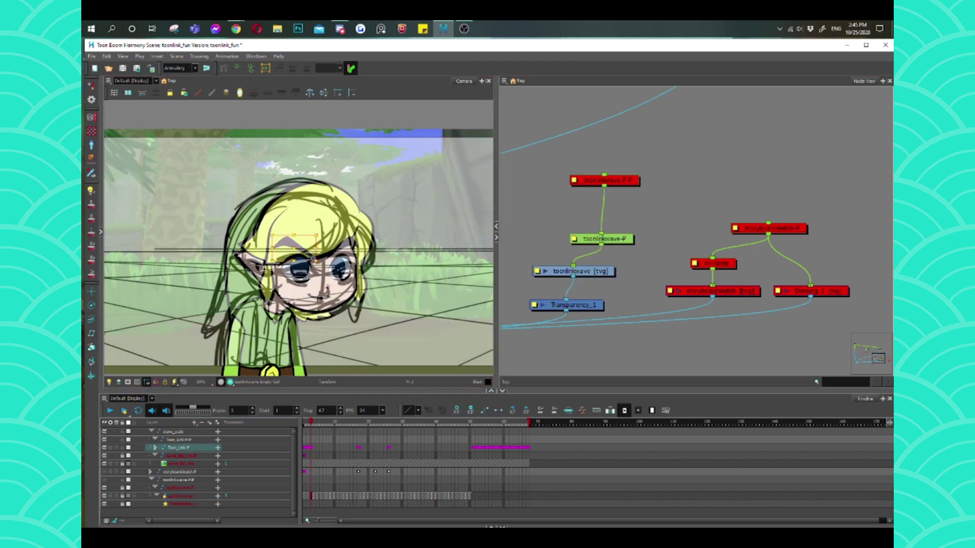
pyautogui.hotkey('ctrl', 'a')
pyautogui.press('Up')
pyautogui.press('Up')
pyautogui.press('Up')
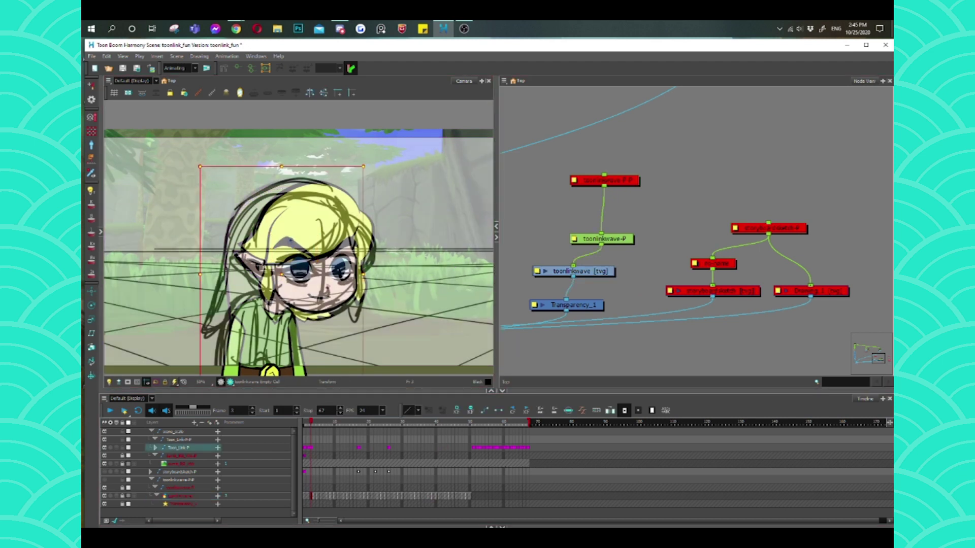
pyautogui.press('k')
pyautogui.click(227, 289)
pyautogui.moveTo(227, 289); pyautogui.dragTo(204, 331)
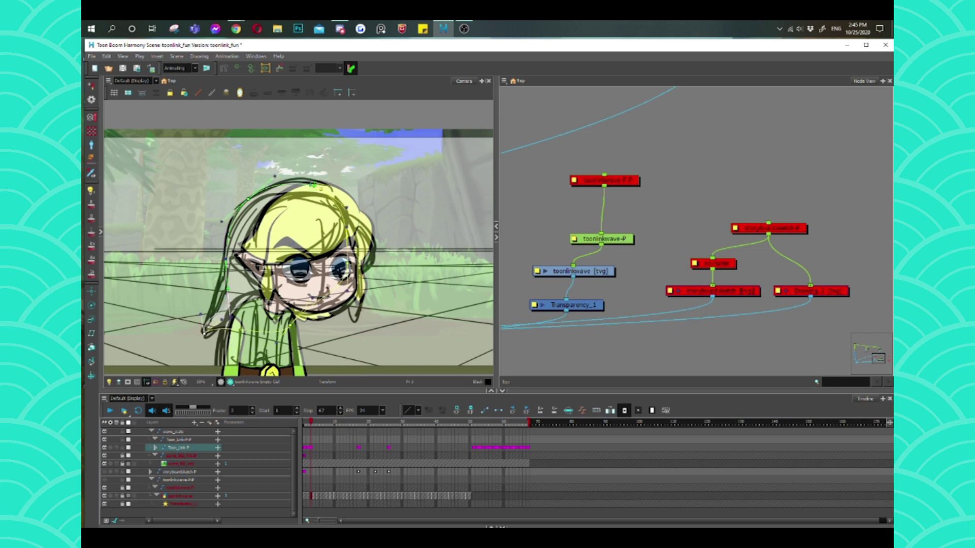
pyautogui.hotkey('alt', 's')
pyautogui.press('Escape')
pyautogui.moveTo(204, 331); pyautogui.dragTo(211, 344)
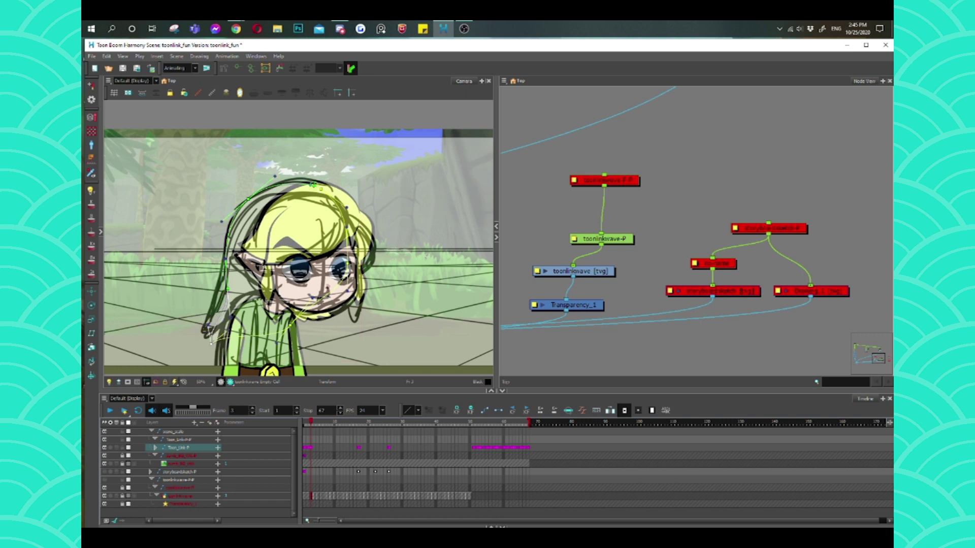
pyautogui.moveTo(211, 343); pyautogui.dragTo(209, 347)
pyautogui.moveTo(225, 260); pyautogui.dragTo(224, 250)
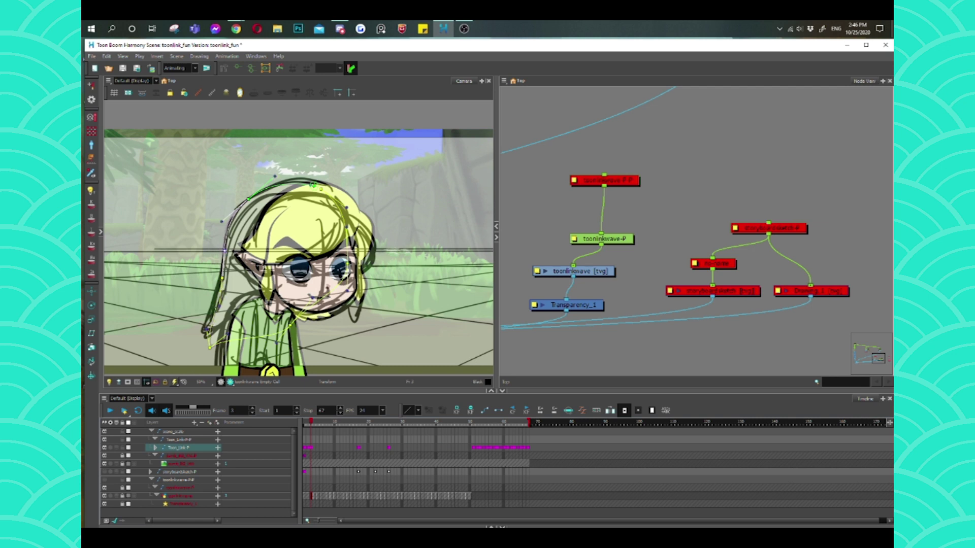
pyautogui.moveTo(210, 348)
pyautogui.mouseDown()
pyautogui.moveTo(222, 348)
pyautogui.moveTo(209, 336)
pyautogui.moveTo(217, 330)
pyautogui.mouseUp()
pyautogui.press('Escape')
# - Shrink the rough toonlinkwave sketch and place it in the upper-right corner of the scene as a pose reference
pyautogui.click(598, 271)
pyautogui.click(622, 239)
pyautogui.press('a')
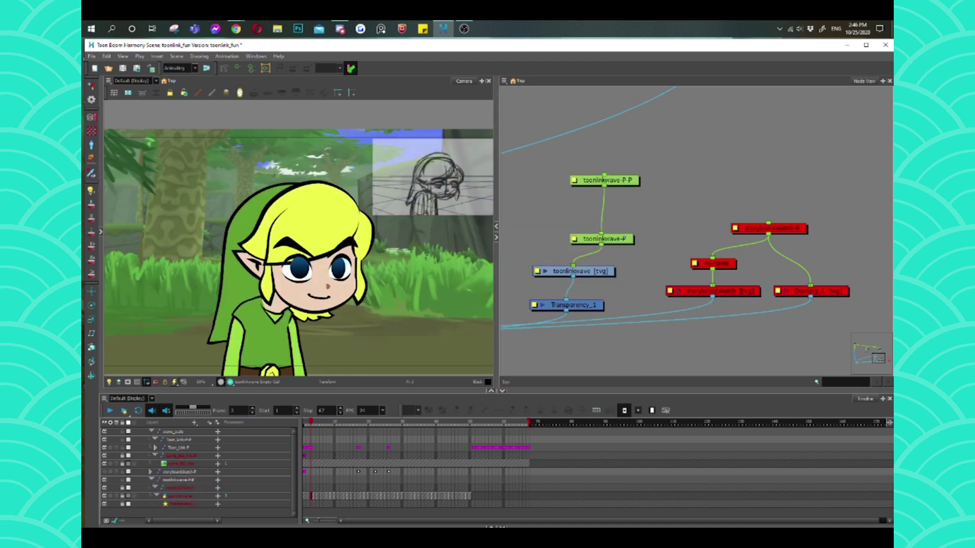
# - Lower the eyebrow nearest the ear toward the eye and deselect it
pyautogui.click(300, 249)
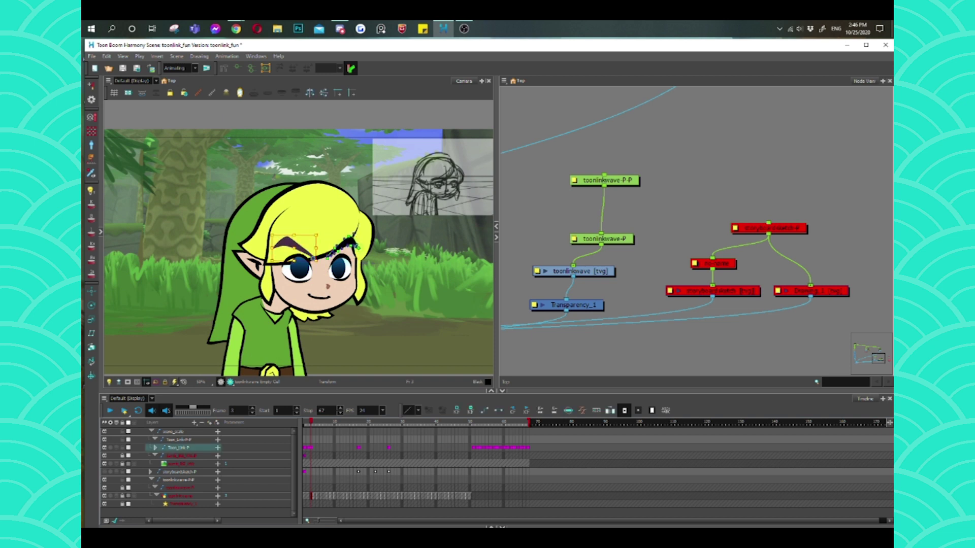
pyautogui.moveTo(294, 235); pyautogui.dragTo(320, 248)
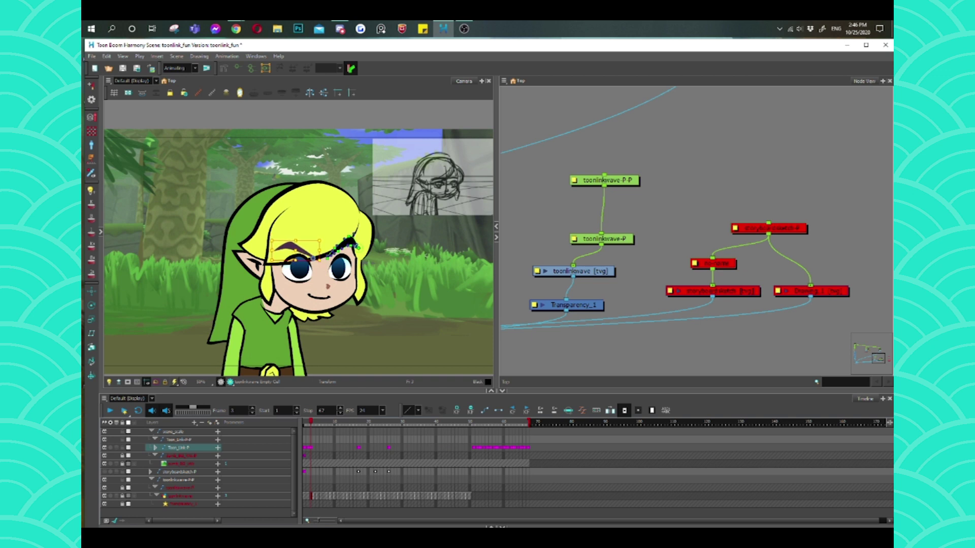
pyautogui.click(298, 266)
pyautogui.press('Escape')
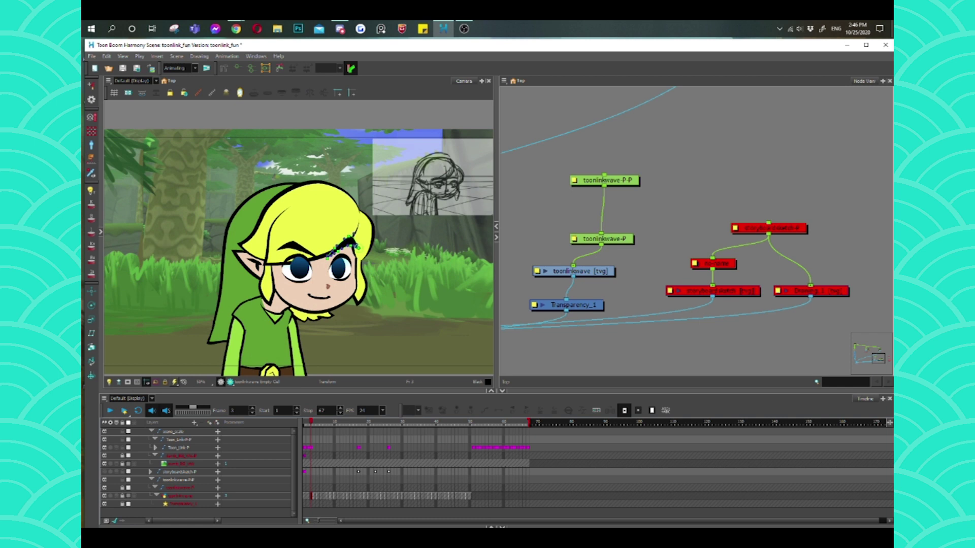
# - Swap the character's smiling mouth drawing for a frowning one
pyautogui.click(298, 267)
pyautogui.click(297, 274)
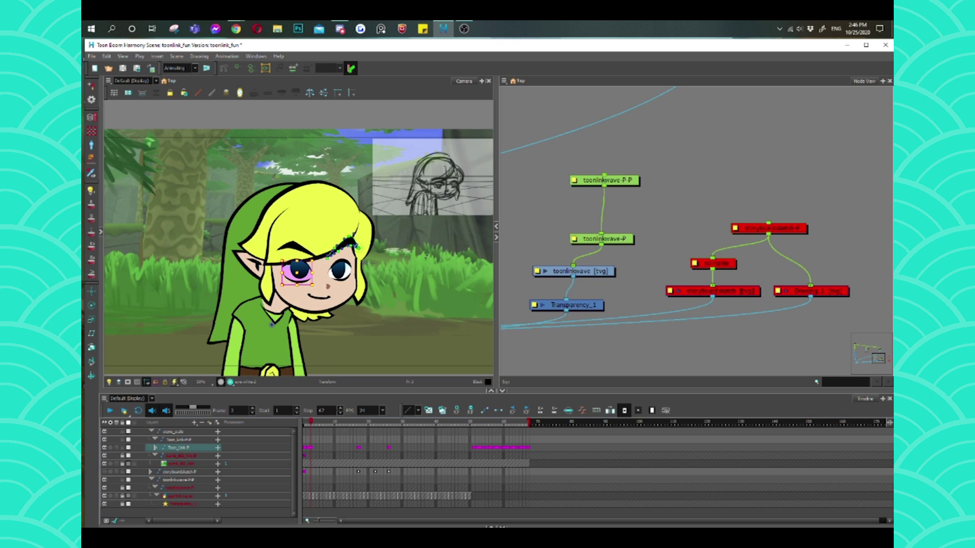
pyautogui.click(312, 299)
pyautogui.press('=')
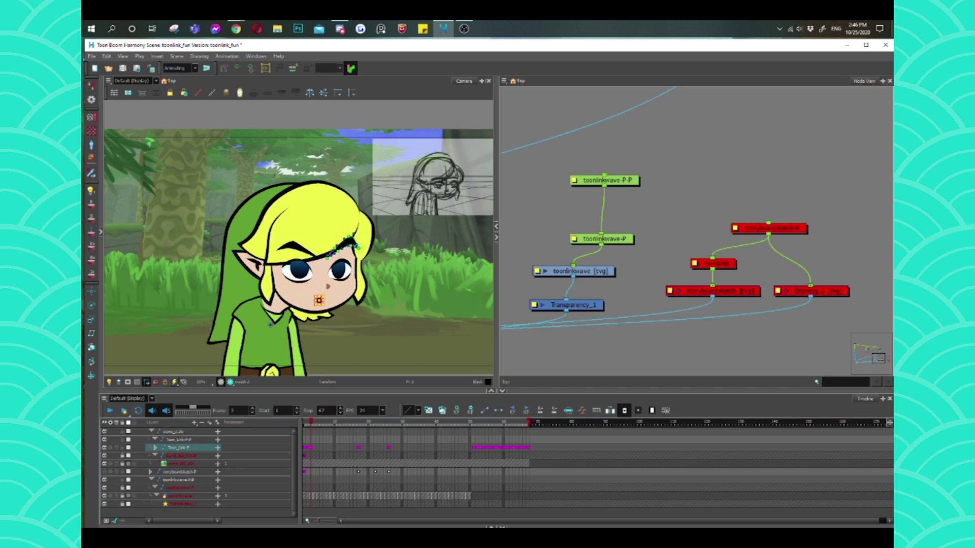
pyautogui.press('=')
pyautogui.press('=')
pyautogui.press('=')
pyautogui.press('=')
pyautogui.press('=')
pyautogui.press('/')
pyautogui.press('=')
pyautogui.press('-')
pyautogui.press('=')
pyautogui.press('=')
pyautogui.press('=')
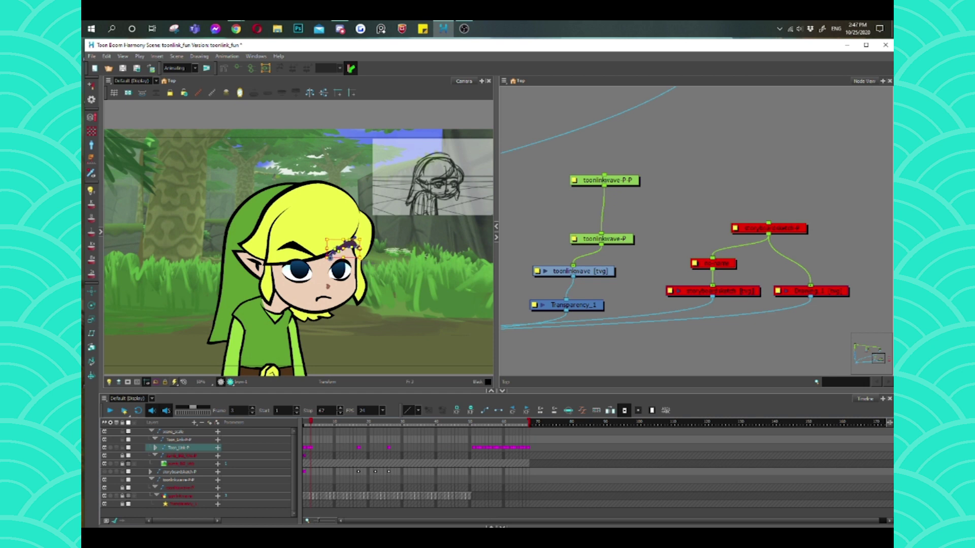
# - Reshape the character's eyebrows to match the sad expression in the sketch and deselect them
pyautogui.press('=')
pyautogui.press('=')
pyautogui.hotkey('alt', 'q')
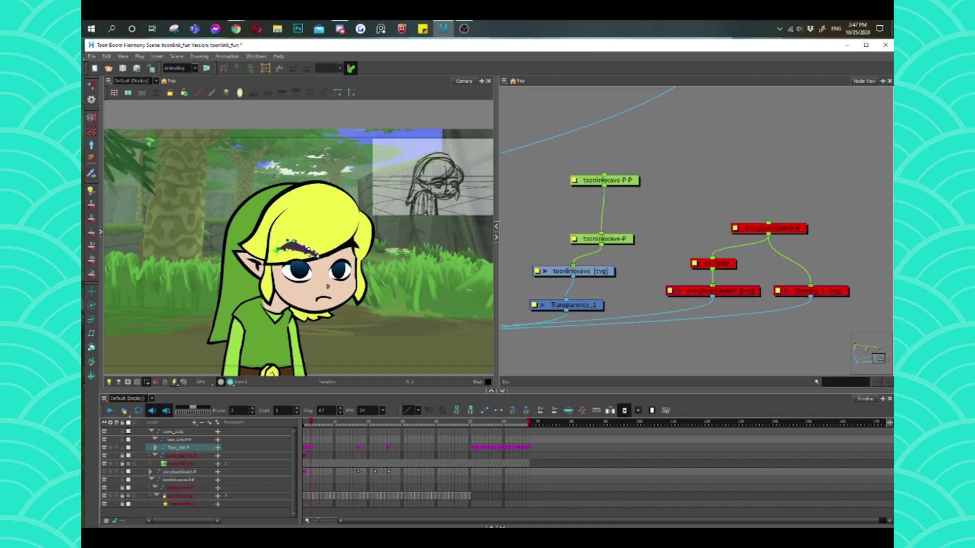
pyautogui.press('Escape')
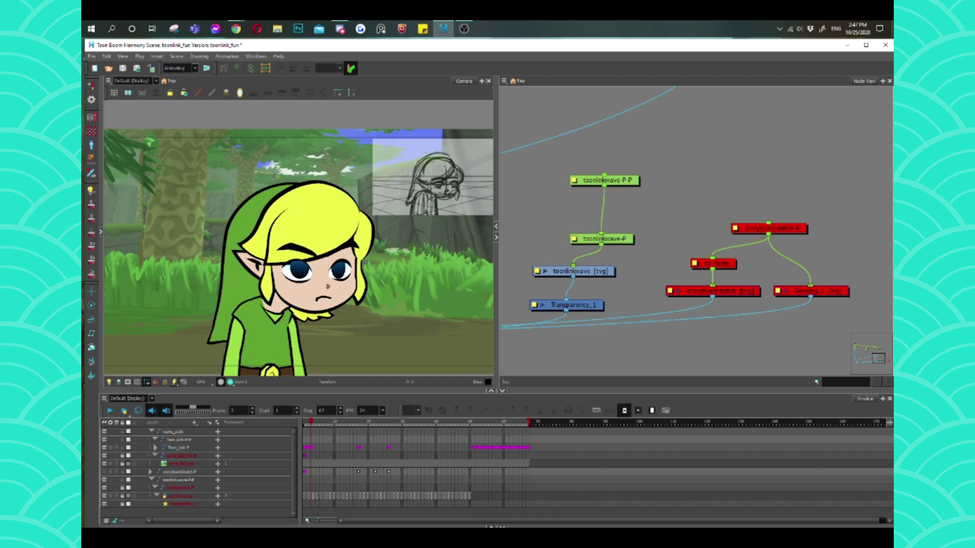
# - Move the yellow hair tuft beneath the chin up and back behind the face
pyautogui.click(339, 268)
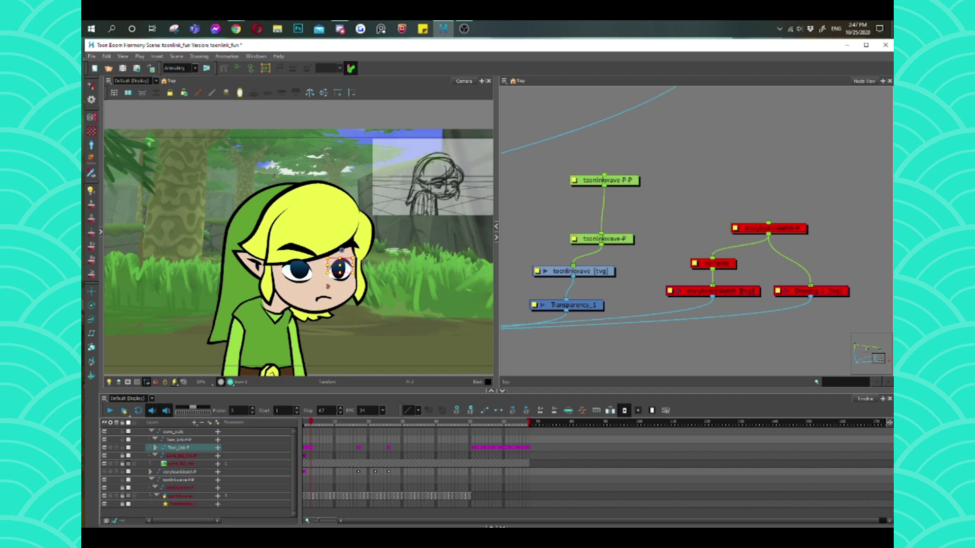
pyautogui.click(300, 269)
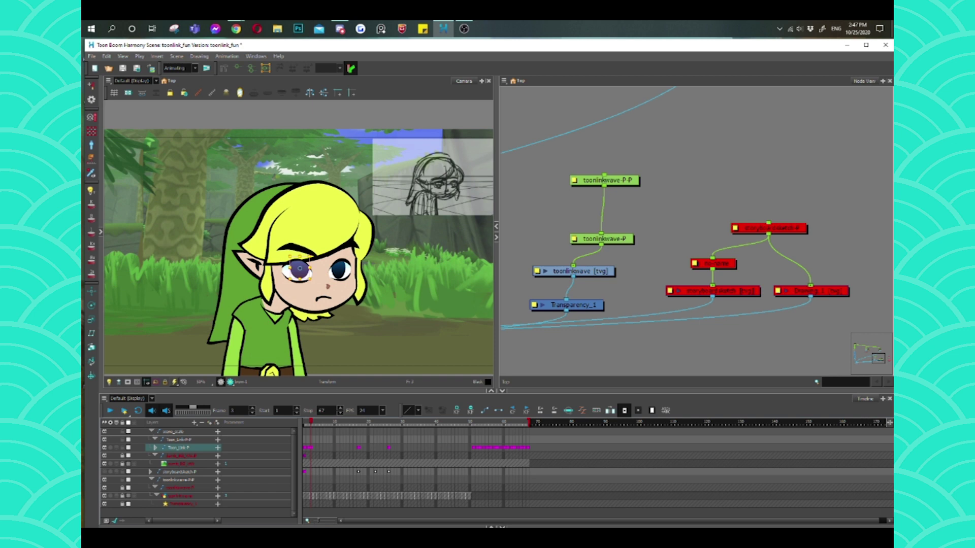
pyautogui.click(314, 294)
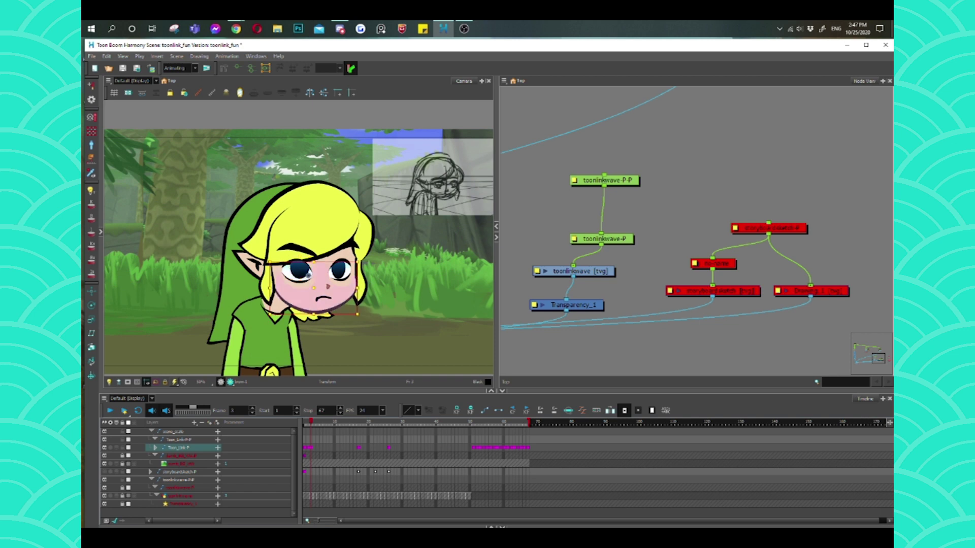
pyautogui.click(306, 298)
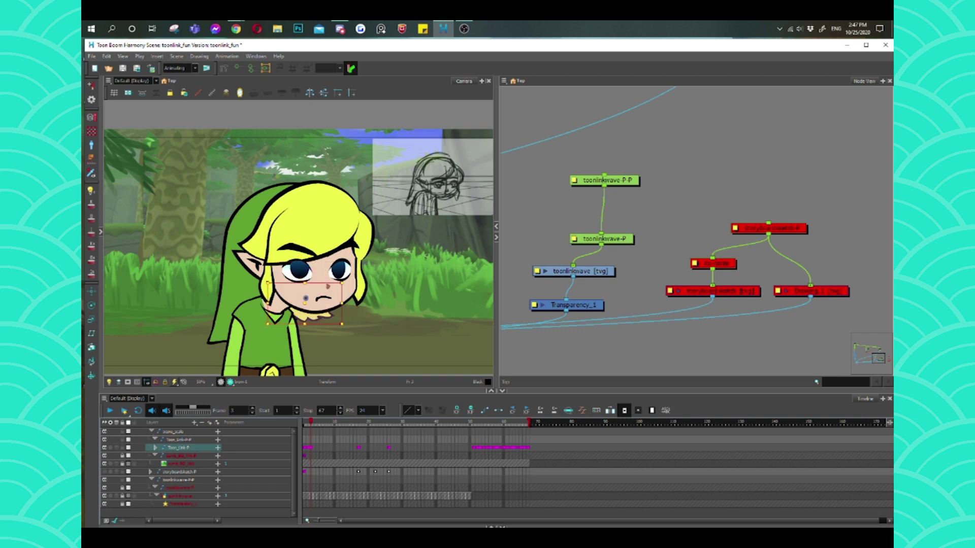
pyautogui.moveTo(306, 298); pyautogui.dragTo(283, 283)
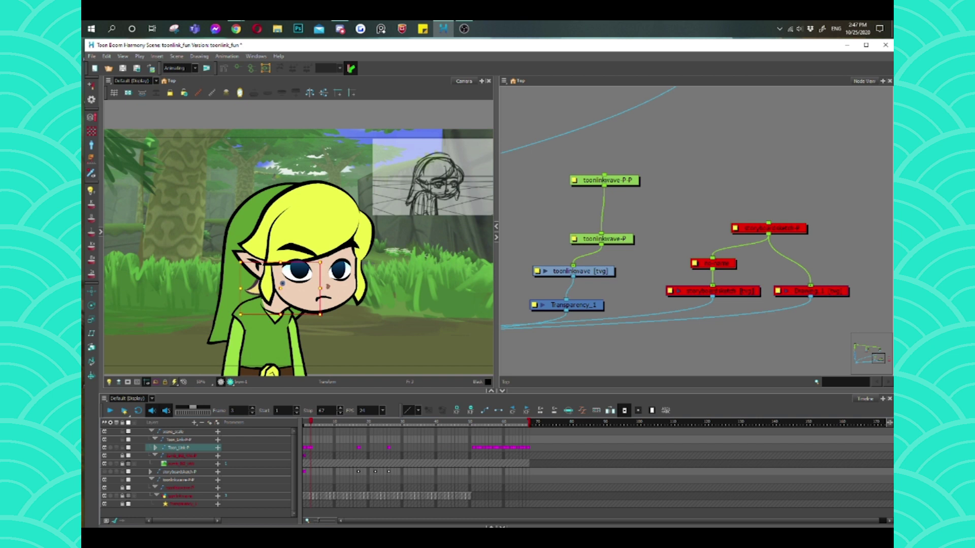
# - Adjust the shapes of the neck and tunic collar beneath the chin and deselect them
pyautogui.click(277, 313)
pyautogui.moveTo(287, 306); pyautogui.dragTo(290, 307)
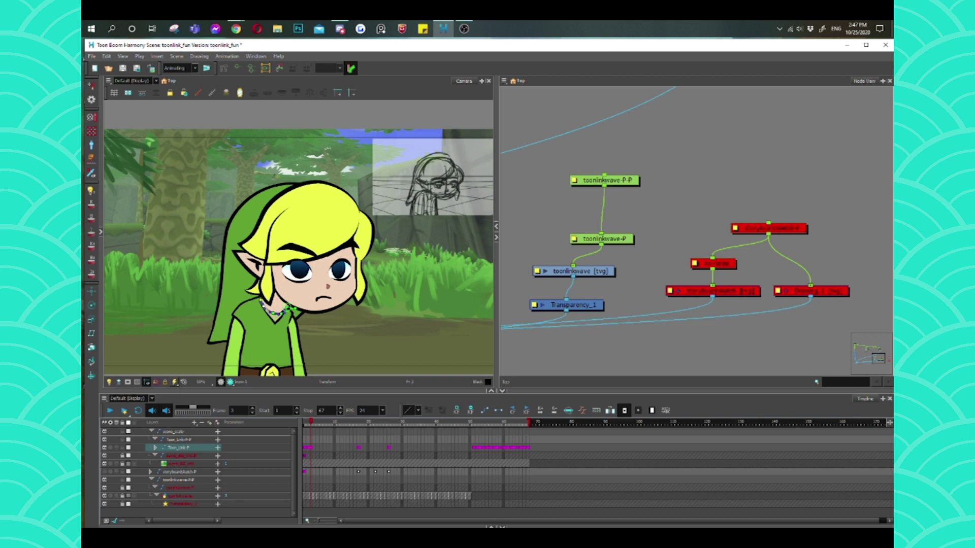
pyautogui.click(287, 308)
pyautogui.press('Escape')
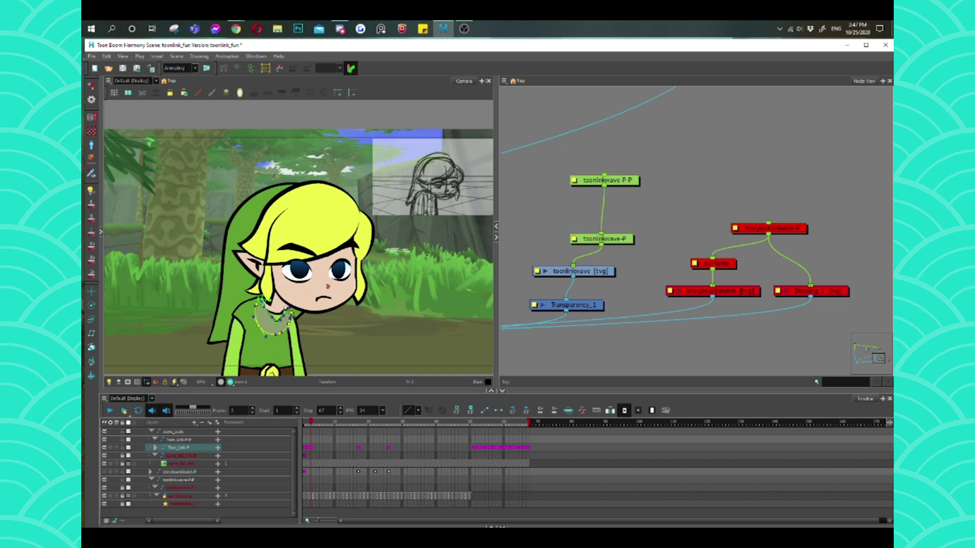
pyautogui.click(274, 309)
pyautogui.press('Escape')
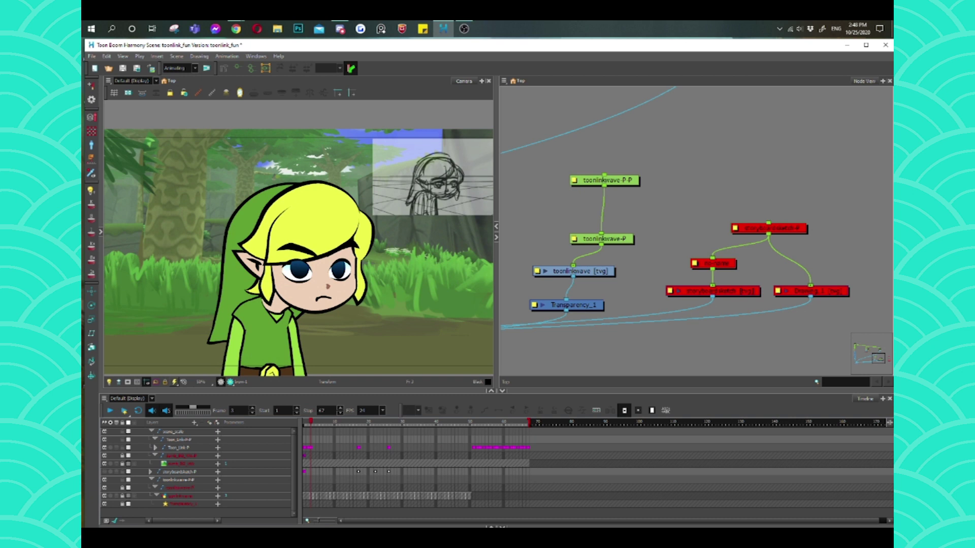
# - Move the arm nearest the cap's tail inward so that it overlaps the torso
pyautogui.click(288, 319)
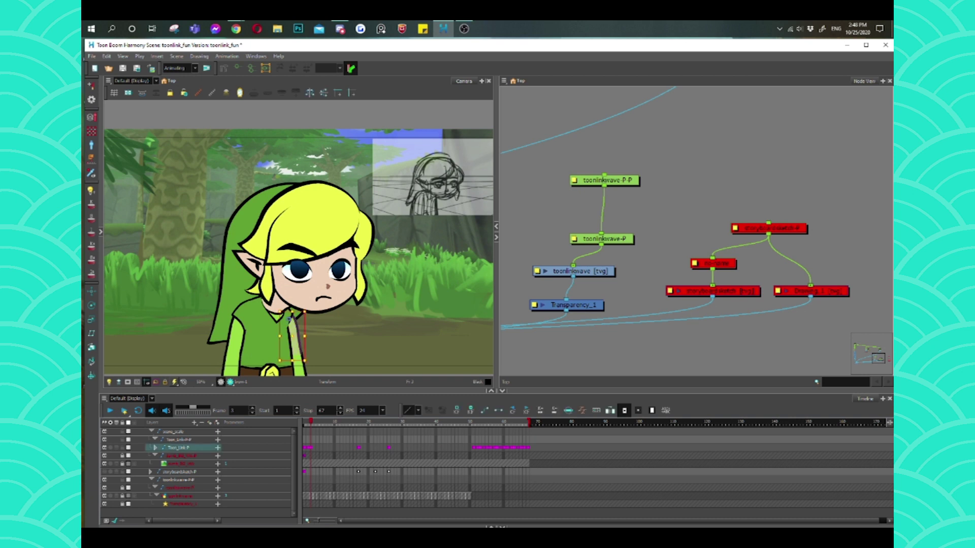
pyautogui.click(242, 310)
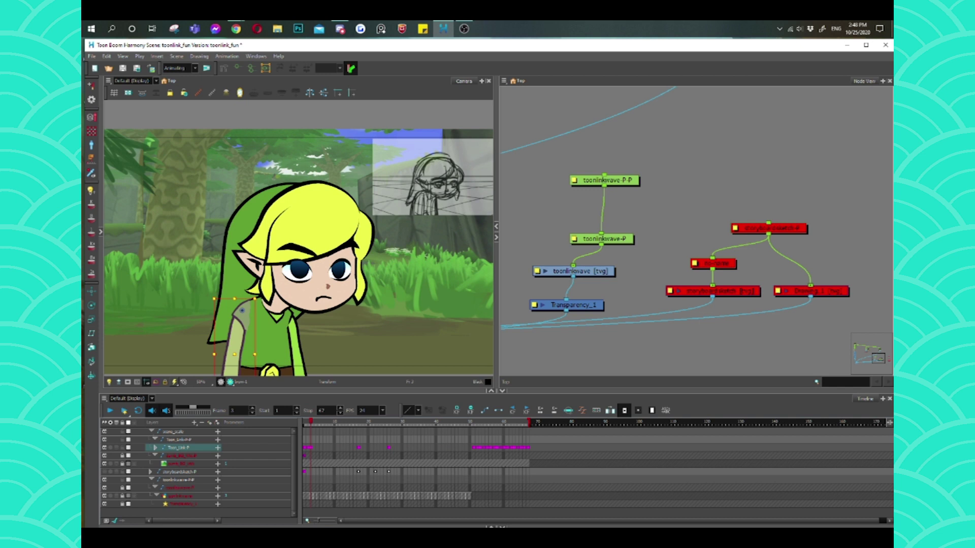
pyautogui.moveTo(239, 325); pyautogui.dragTo(263, 303)
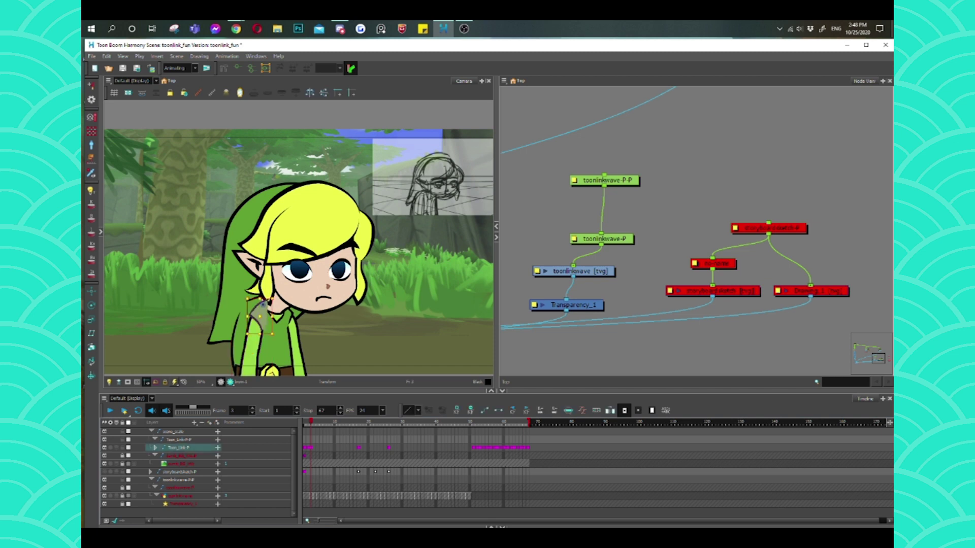
pyautogui.click(268, 299)
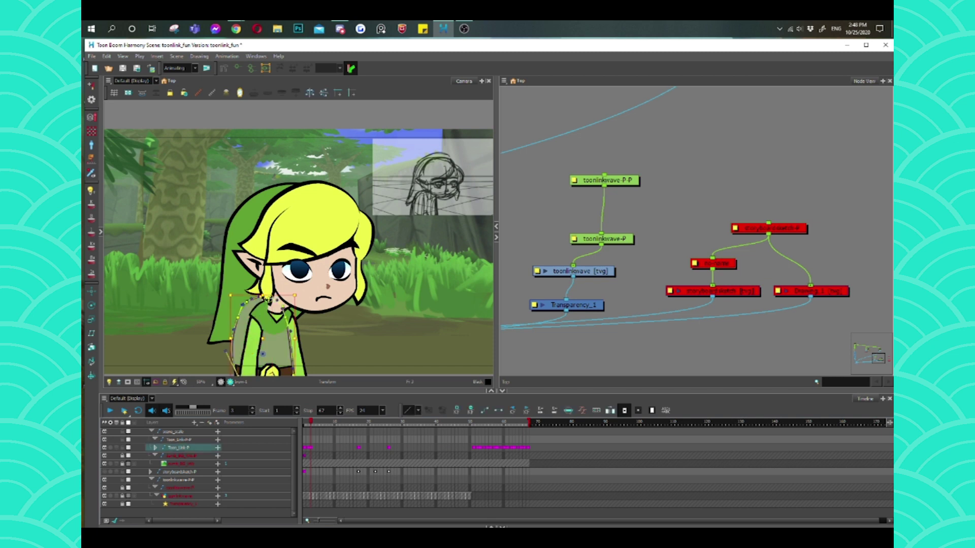
# - Reposition and reshape the short sleeve to cover the shoulder of the moved arm, and deselect it
pyautogui.moveTo(269, 299); pyautogui.dragTo(259, 297)
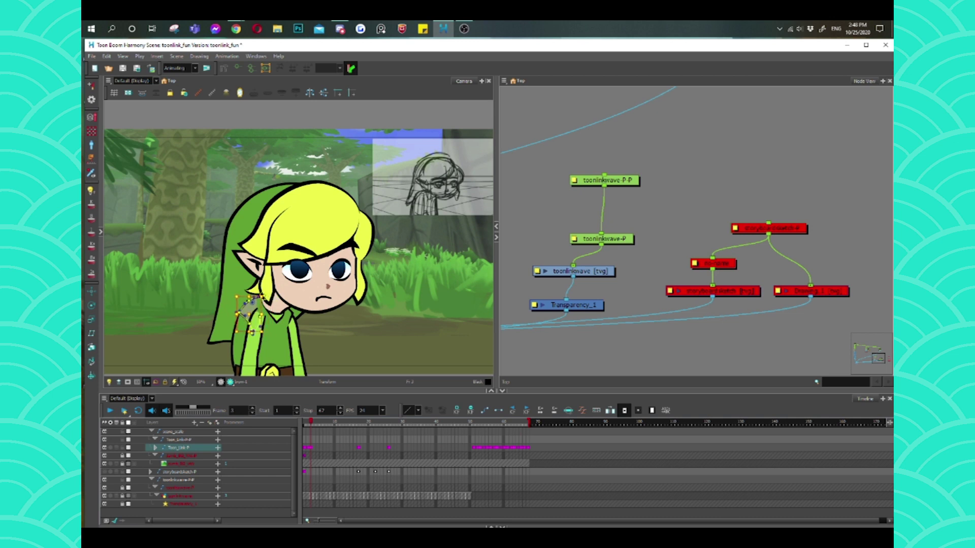
pyautogui.click(252, 332)
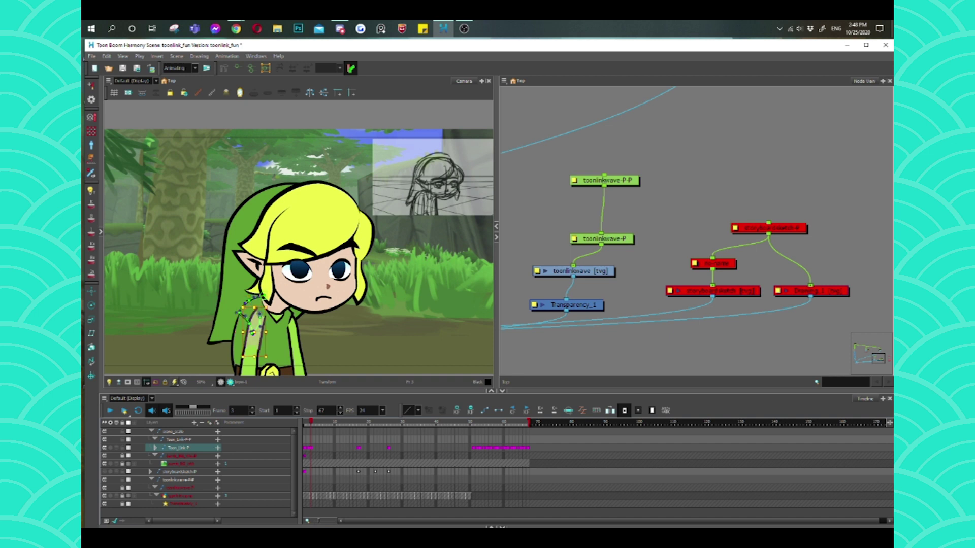
pyautogui.moveTo(253, 332); pyautogui.dragTo(250, 319)
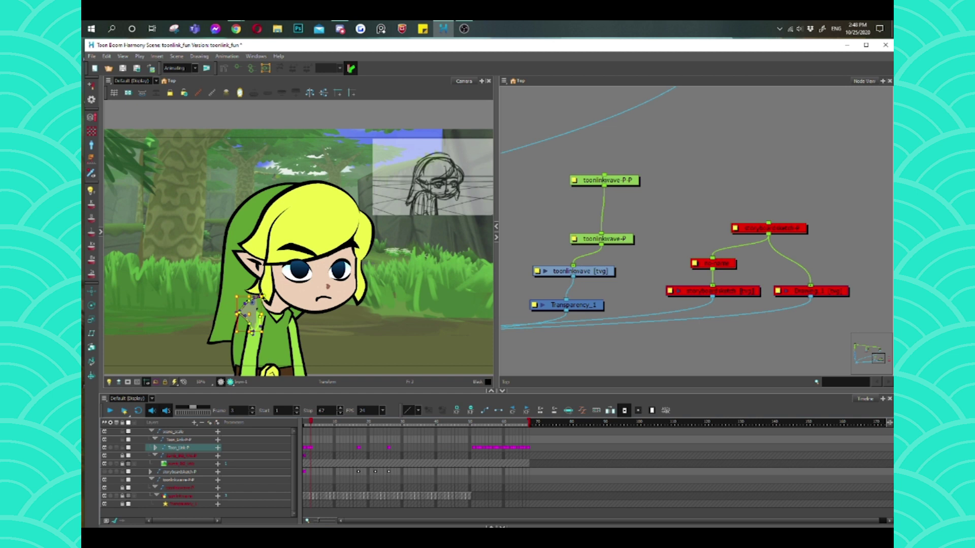
pyautogui.moveTo(251, 314); pyautogui.dragTo(275, 296)
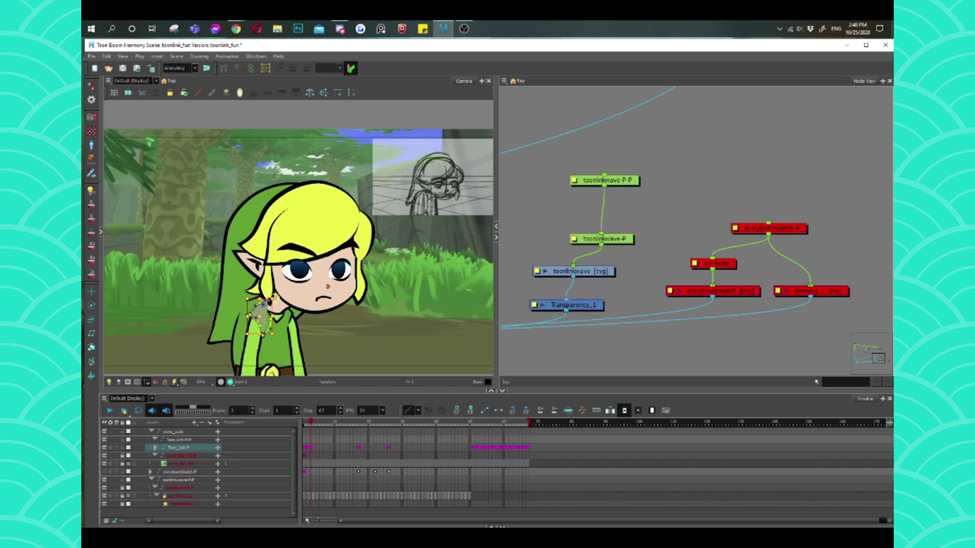
pyautogui.moveTo(270, 302); pyautogui.dragTo(260, 296)
pyautogui.press('Escape')
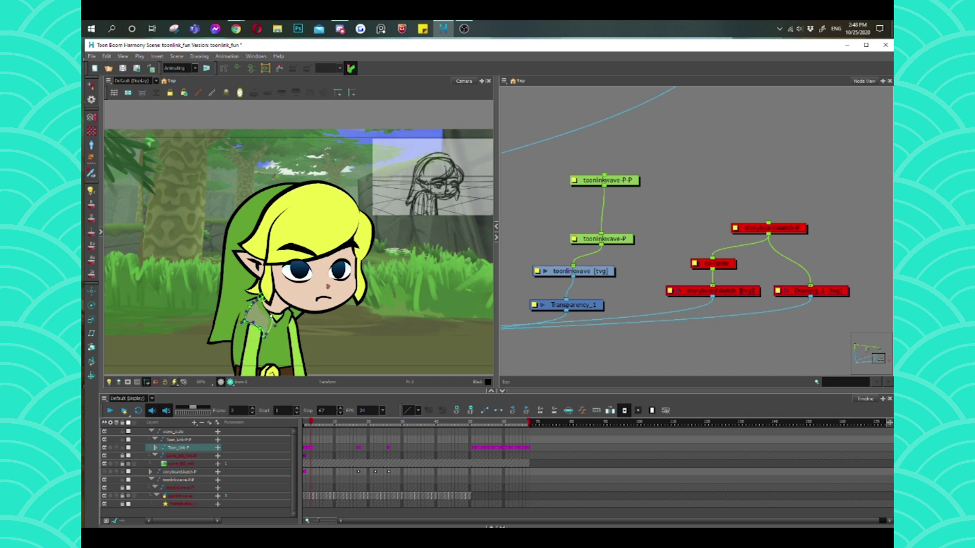
pyautogui.press('Escape')
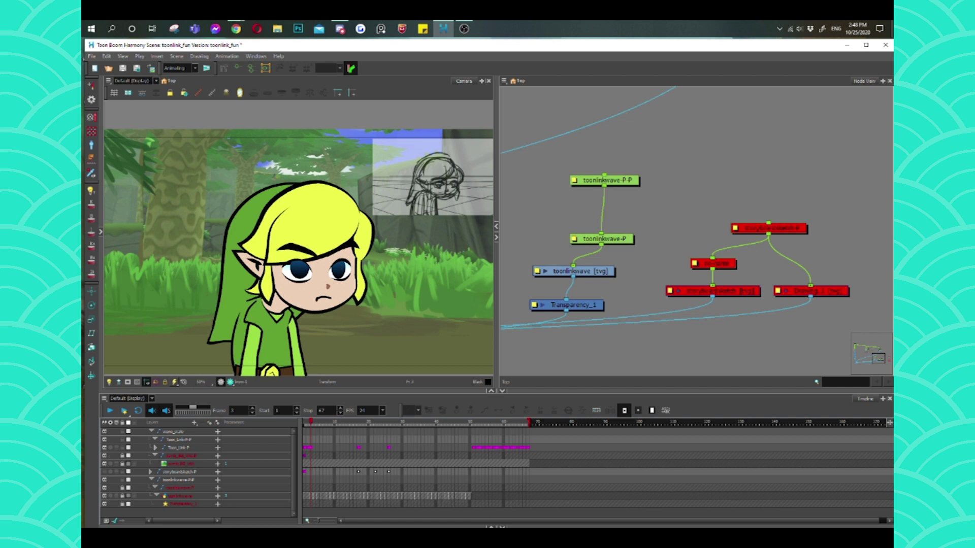
# - Show the torso's deformation points and pull the front edge of the tunic slightly inward
pyautogui.click(298, 267)
pyautogui.click(290, 319)
pyautogui.click(279, 304)
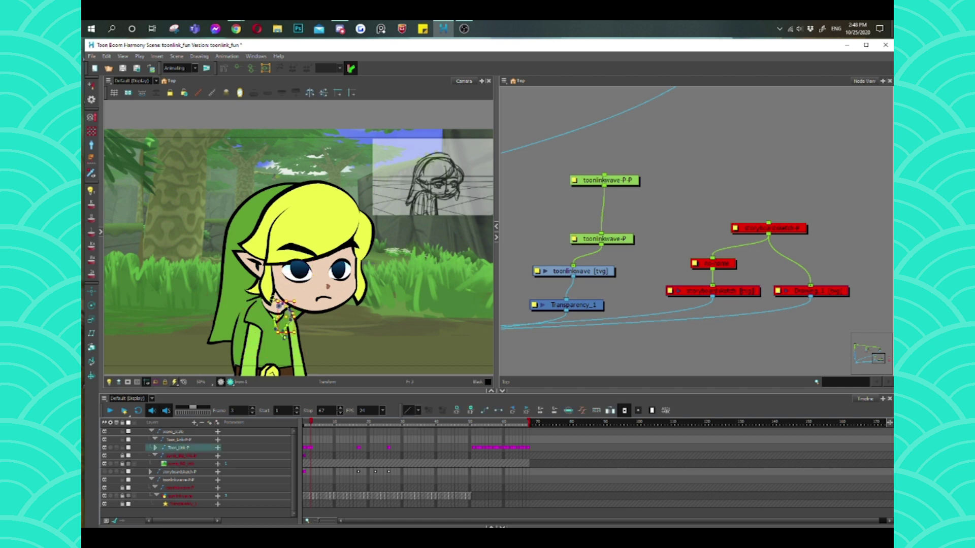
pyautogui.click(275, 300)
pyautogui.click(289, 308)
pyautogui.click(269, 300)
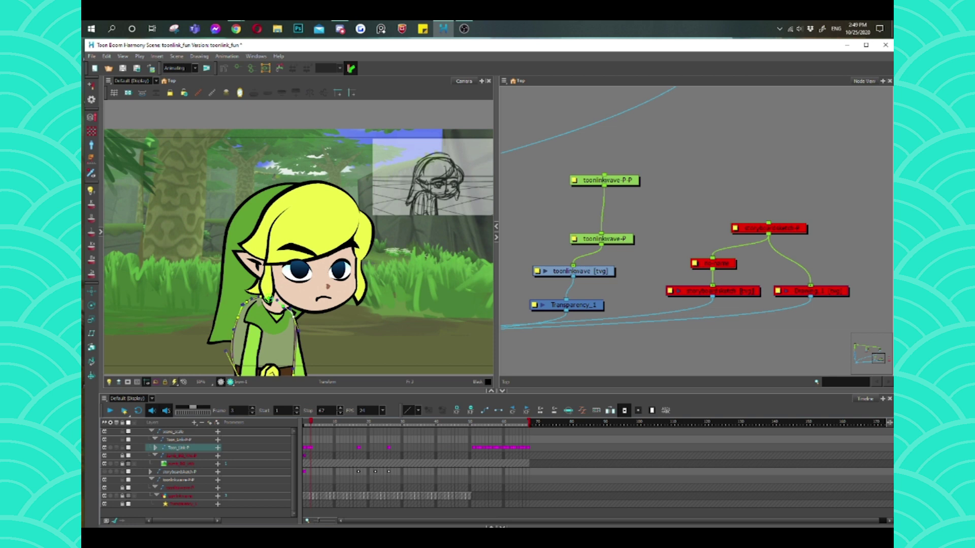
pyautogui.moveTo(297, 335); pyautogui.dragTo(293, 335)
pyautogui.click(280, 297)
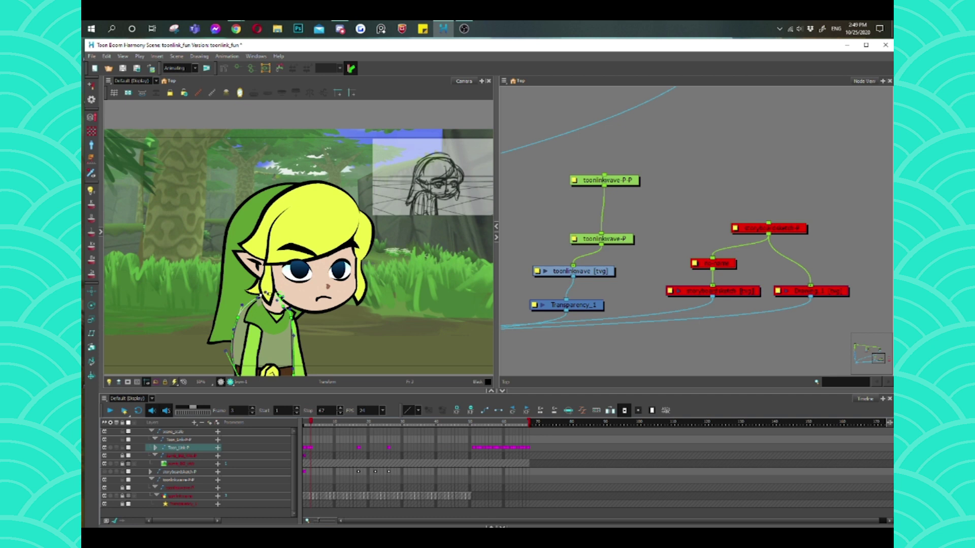
# - Reshape the torso's shoulder and back outline behind the near arm, check the short sleeve and deselect everything
pyautogui.moveTo(242, 305); pyautogui.dragTo(248, 301)
pyautogui.moveTo(244, 306); pyautogui.dragTo(235, 311)
pyautogui.moveTo(234, 312)
pyautogui.mouseDown()
pyautogui.moveTo(271, 289)
pyautogui.moveTo(238, 303)
pyautogui.mouseUp()
pyautogui.moveTo(225, 349); pyautogui.dragTo(234, 339)
pyautogui.hotkey('shift', 't')
pyautogui.click(254, 310)
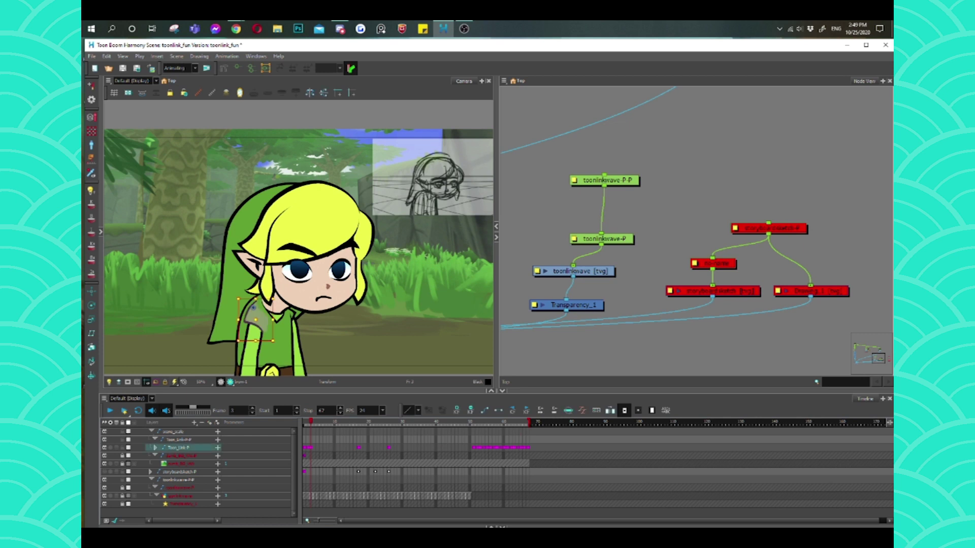
pyautogui.click(246, 316)
pyautogui.press('Escape')
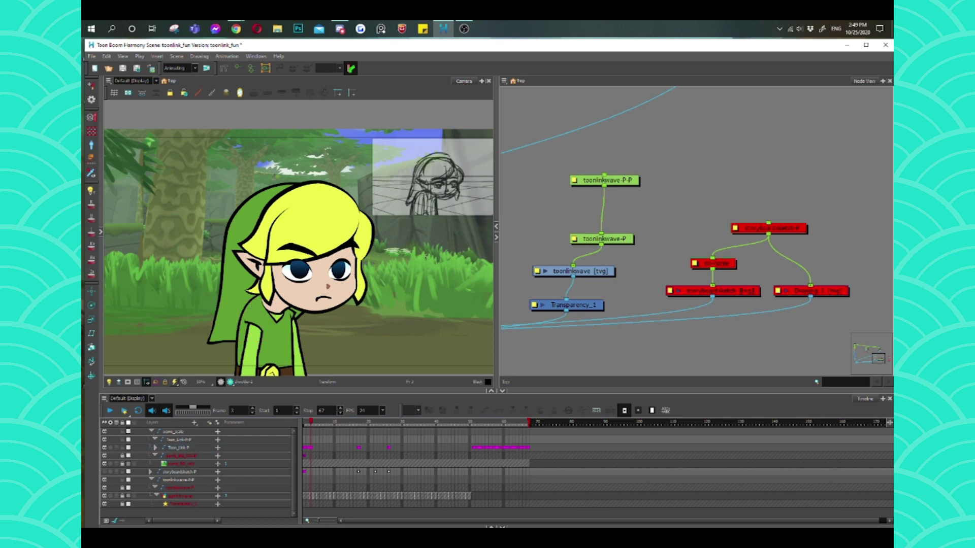
# - Adjust the position of the neck piece beneath the chin
pyautogui.scroll(-3, 299, 252)
pyautogui.scroll(5, 431, 193)
pyautogui.scroll(-4, 295, 253)
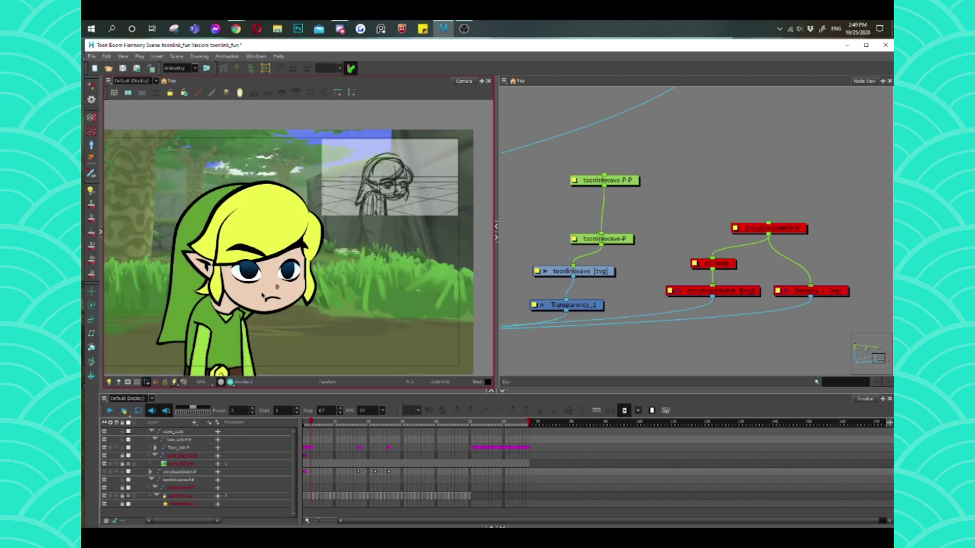
pyautogui.scroll(-2, 300, 274)
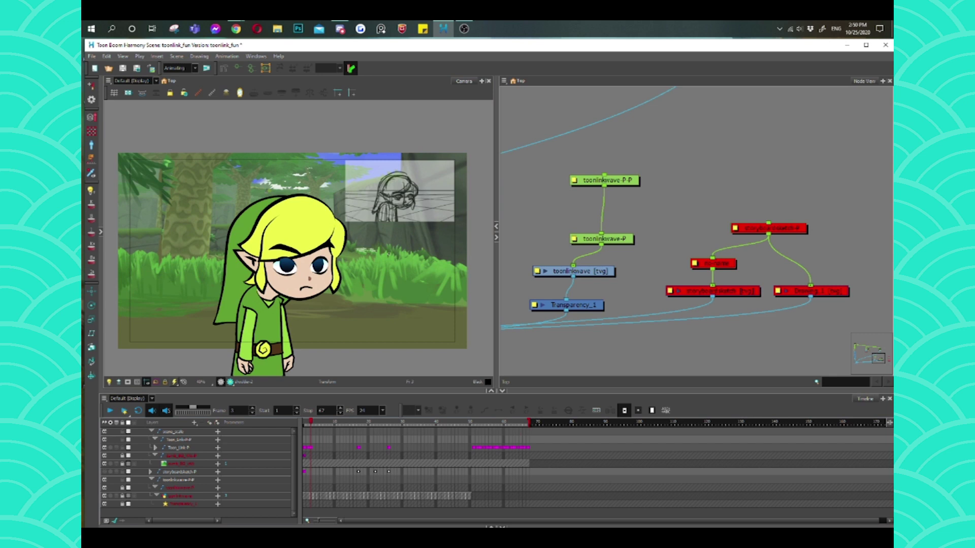
pyautogui.click(265, 302)
pyautogui.moveTo(278, 311); pyautogui.dragTo(269, 293)
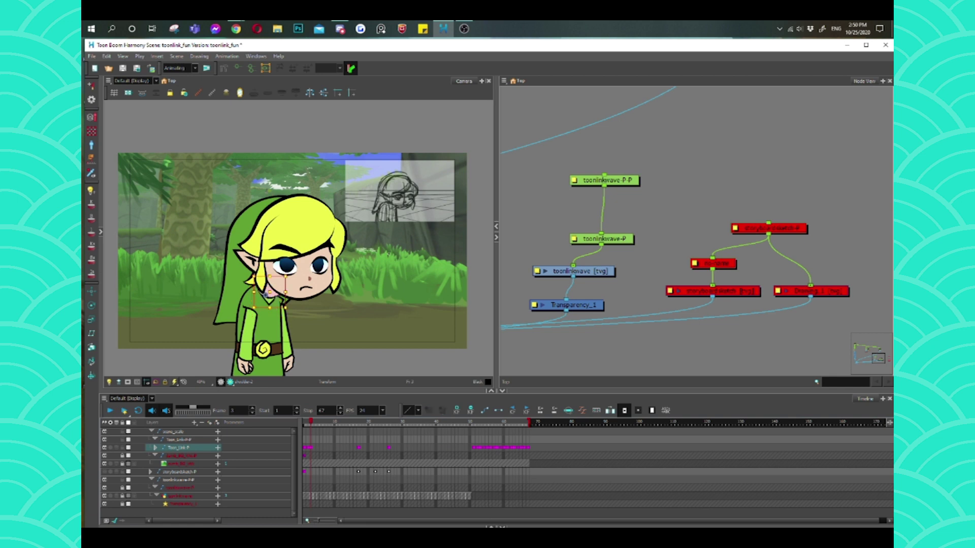
# - Disable the character rig's nodes and play the scene from frame 1 to review the storyboard sketch alone
pyautogui.click(305, 420)
pyautogui.click(556, 180)
pyautogui.scroll(-3, 700, 283)
pyautogui.moveTo(689, 265); pyautogui.dragTo(631, 156)
pyautogui.press('d')
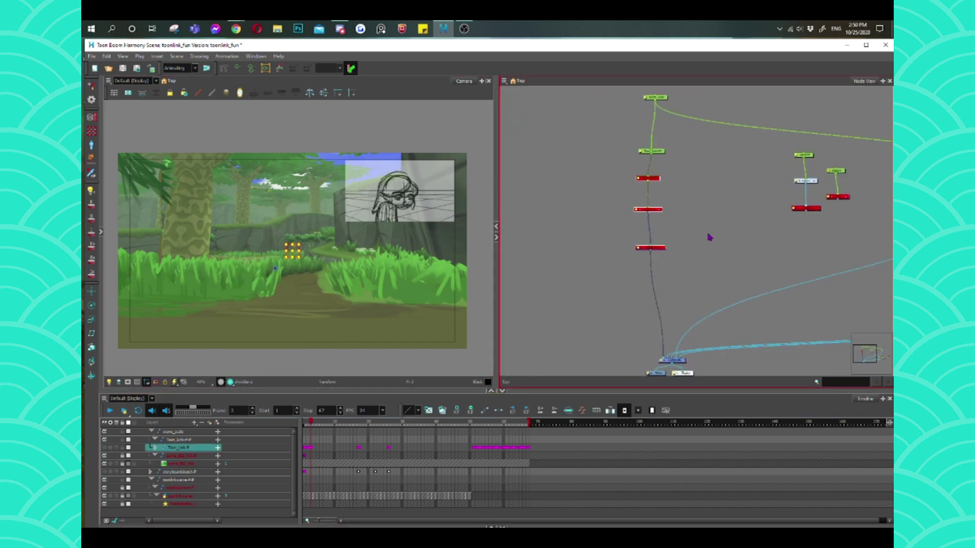
pyautogui.click(368, 410)
pyautogui.press('Return')
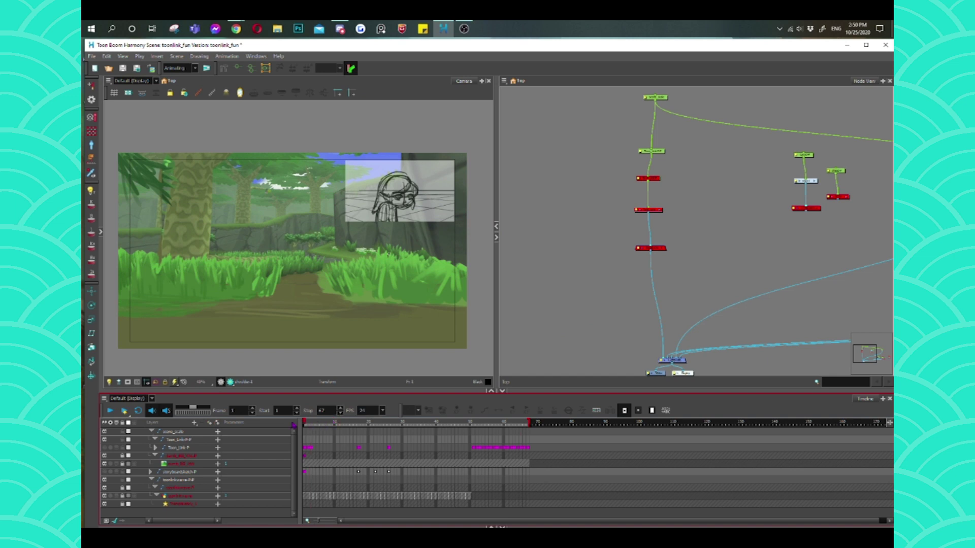
pyautogui.click(111, 412)
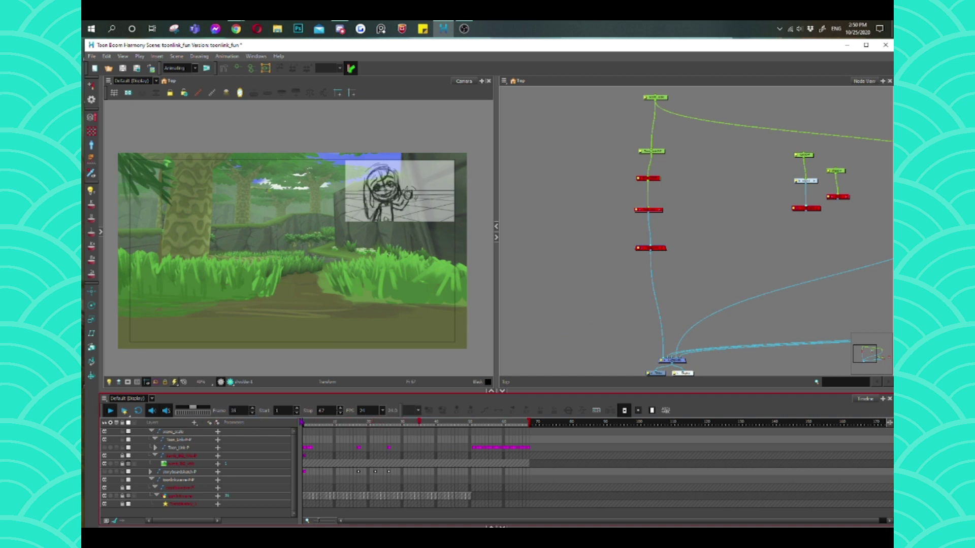
# - Re-enable the character rig's nodes and go to frame 3
pyautogui.moveTo(304, 425)
pyautogui.mouseDown()
pyautogui.moveTo(457, 430)
pyautogui.moveTo(304, 429)
pyautogui.mouseUp()
pyautogui.click(547, 266)
pyautogui.moveTo(684, 279); pyautogui.dragTo(607, 182)
pyautogui.press('a')
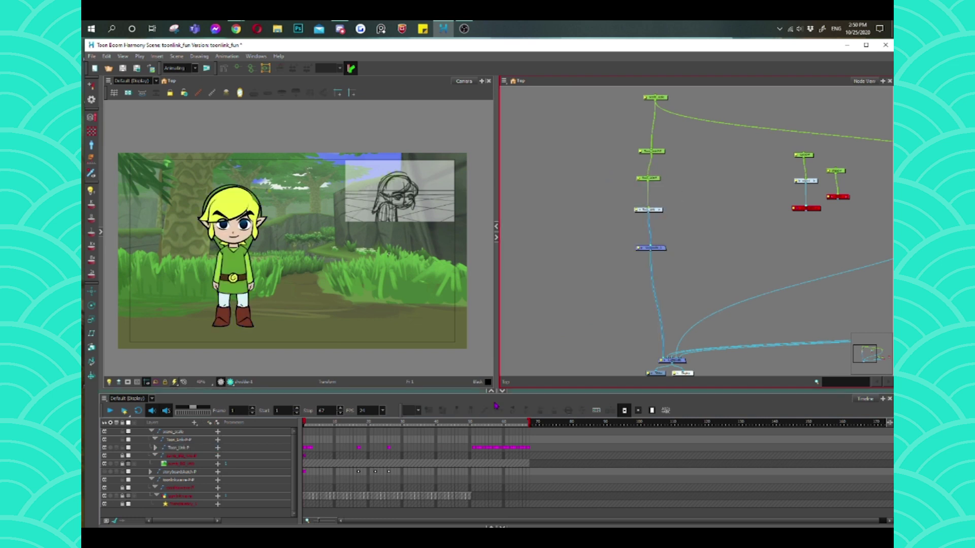
pyautogui.press('.')
pyautogui.press('.')
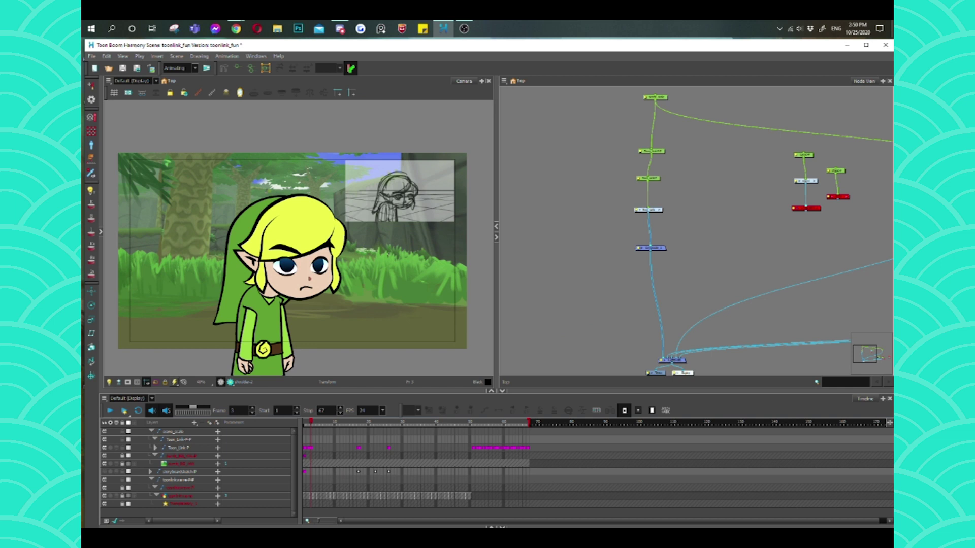
# - Try nudging the eye nearest the ear sideways and deselect it
pyautogui.click(286, 263)
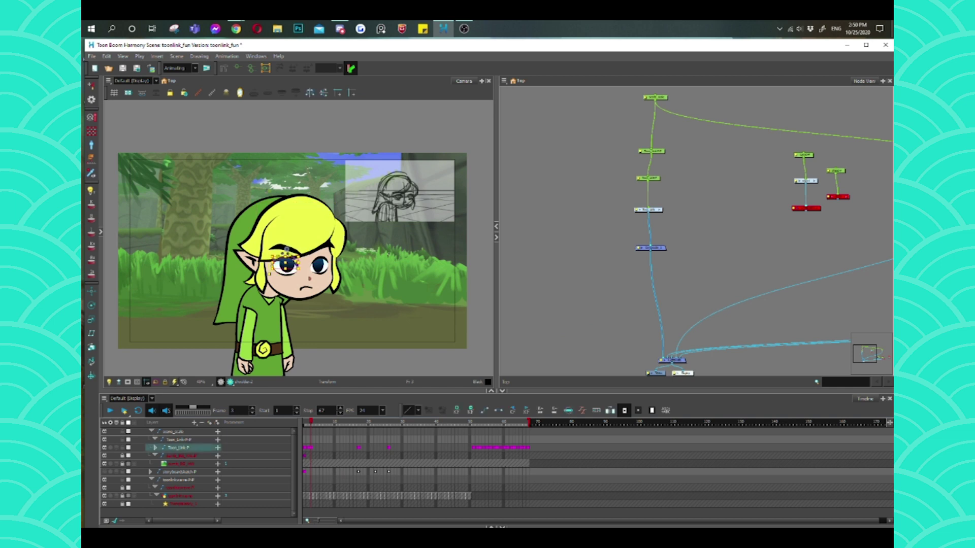
pyautogui.click(286, 263)
pyautogui.press('Left')
pyautogui.press('Right')
pyautogui.press('Right')
pyautogui.press('Right')
pyautogui.press('Left')
pyautogui.press('Left')
pyautogui.press('Escape')
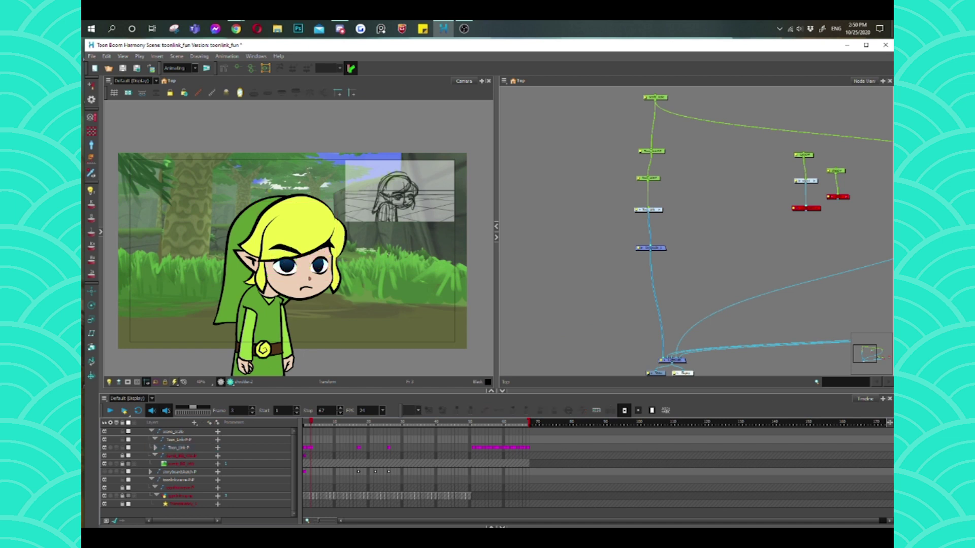
# - Refine the tunic collar and the neck beneath the chin, and deselect them
pyautogui.click(274, 302)
pyautogui.moveTo(277, 305); pyautogui.dragTo(267, 297)
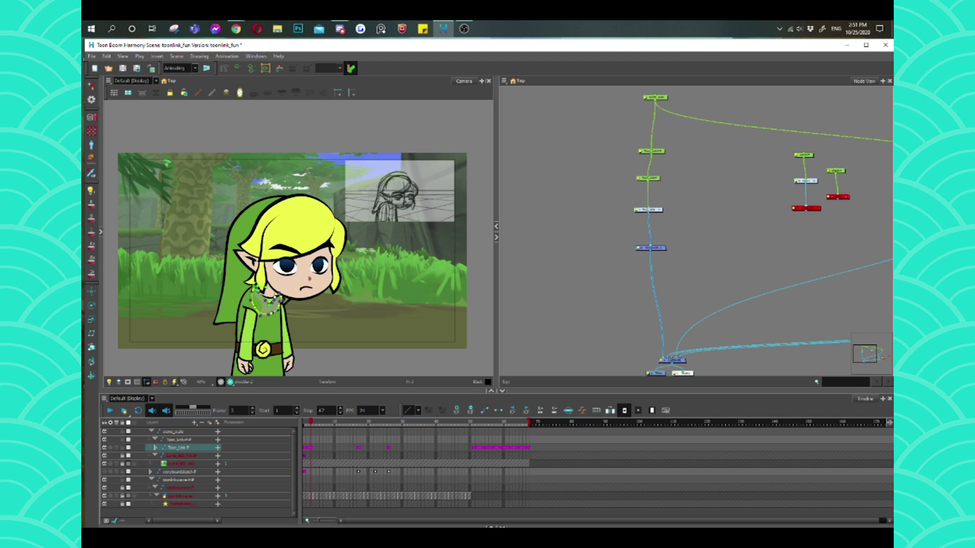
pyautogui.click(267, 299)
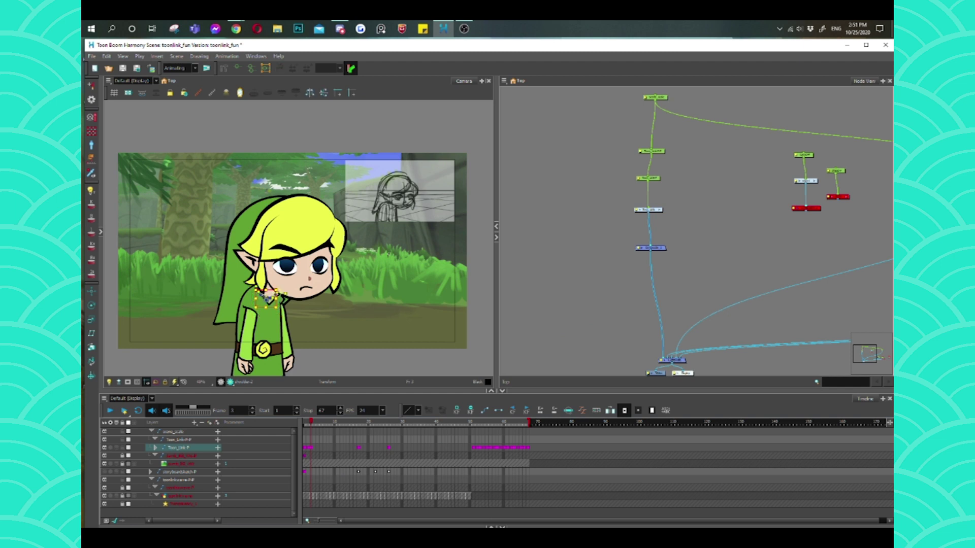
pyautogui.moveTo(267, 298); pyautogui.dragTo(277, 294)
pyautogui.press('Escape')
# - Shift the belt buckle slightly toward the side the character faces, check the cap and torso shapes, and deselect everything
pyautogui.click(231, 264)
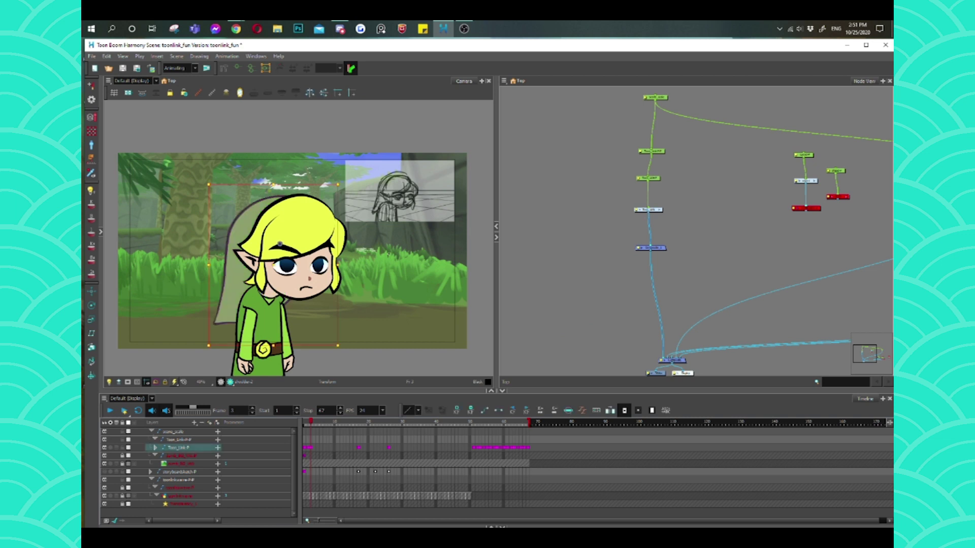
pyautogui.click(280, 305)
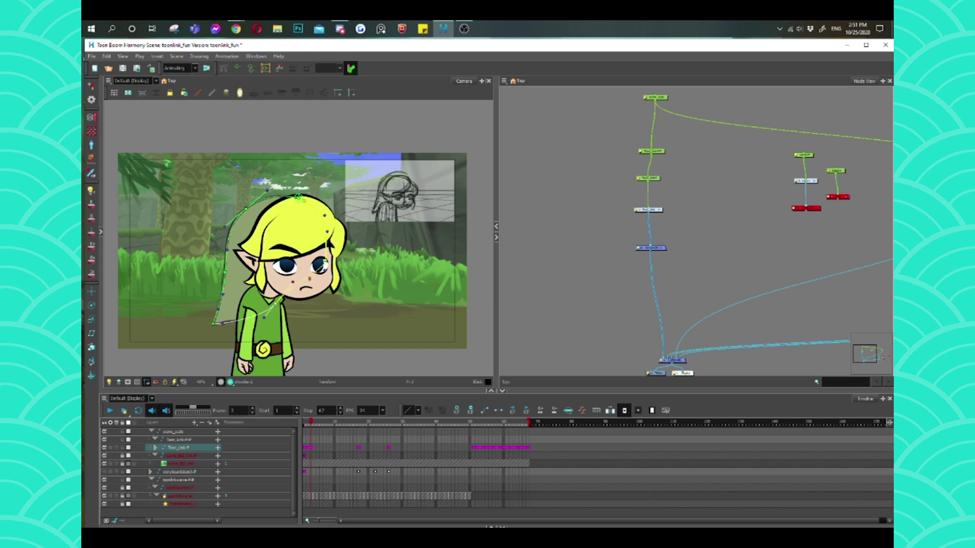
pyautogui.click(271, 288)
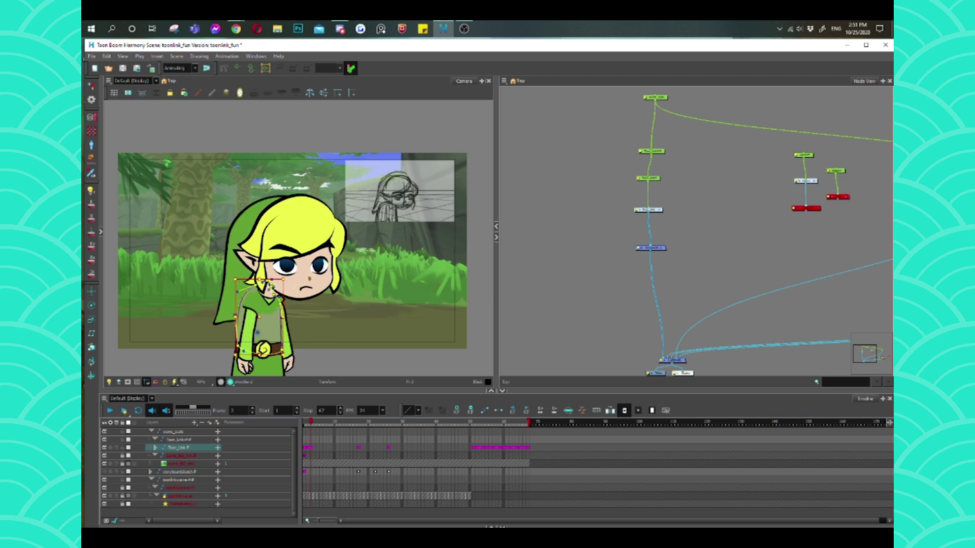
pyautogui.click(271, 288)
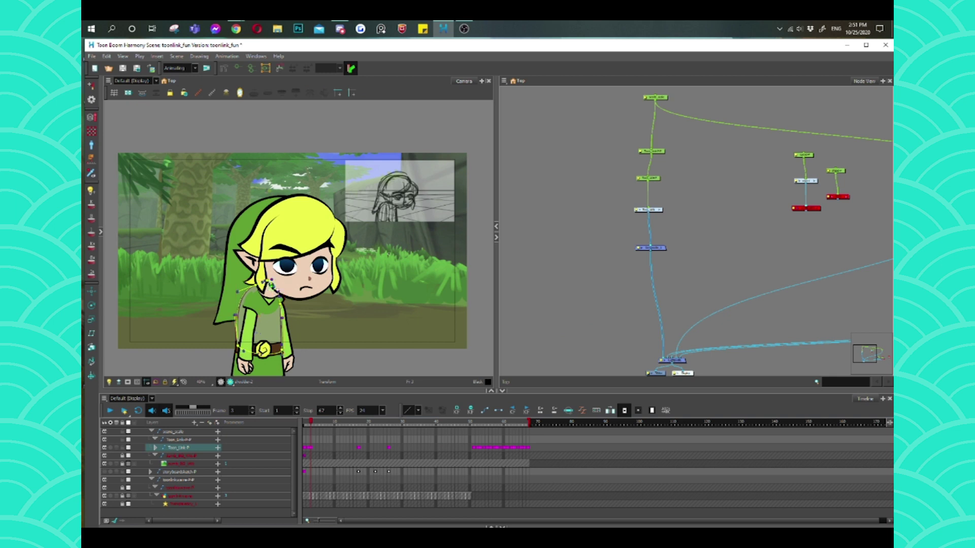
pyautogui.click(263, 349)
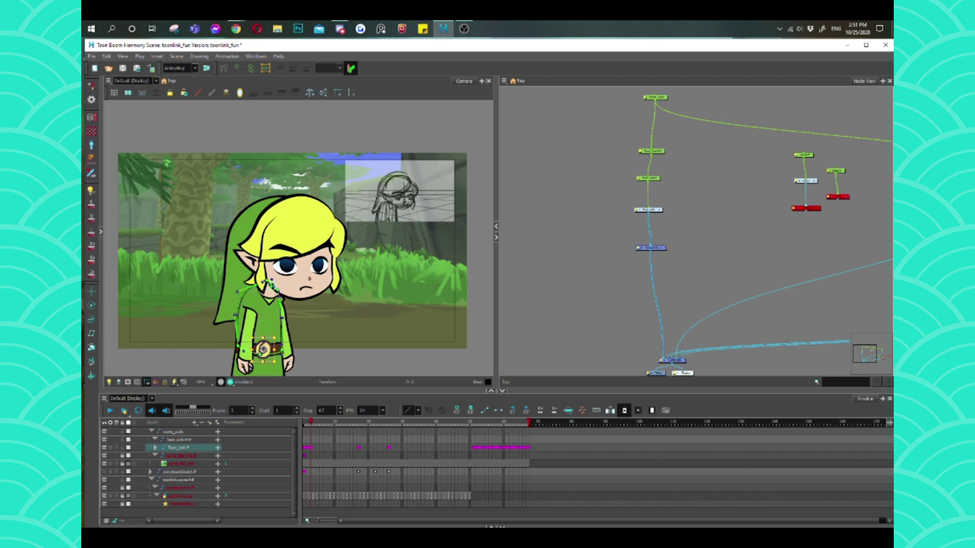
pyautogui.press('Escape')
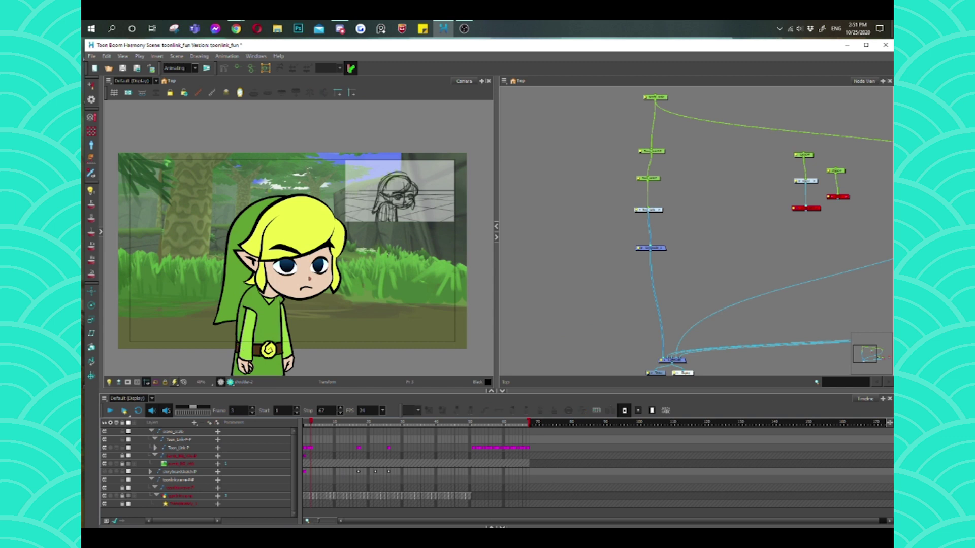
# - Select the upper body together with both arms, make it slightly wider and nudge it back
pyautogui.click(257, 332)
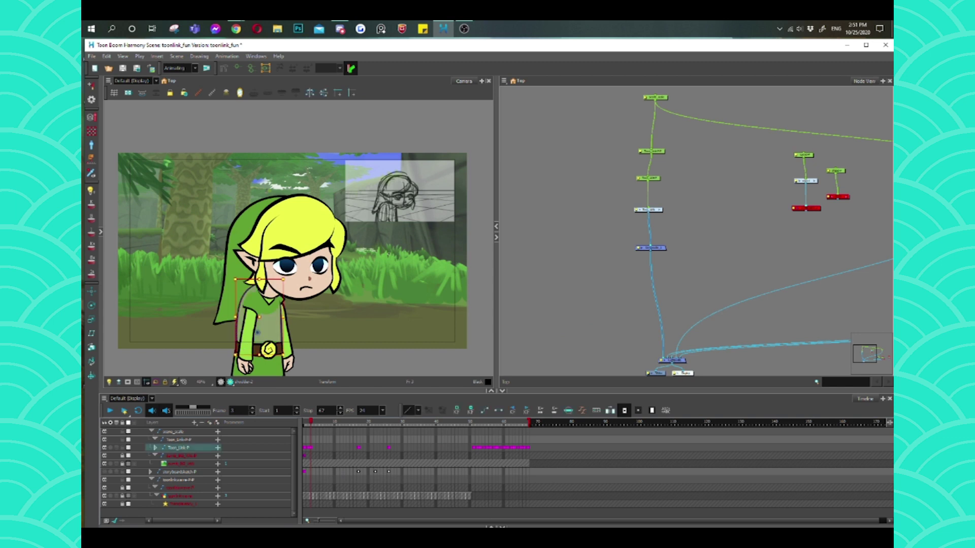
pyautogui.click(259, 293)
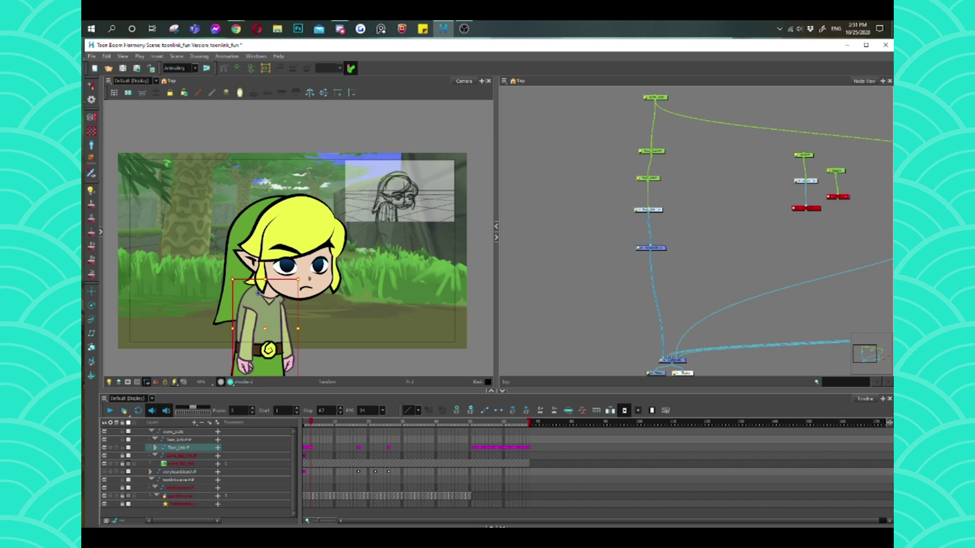
pyautogui.click(258, 293)
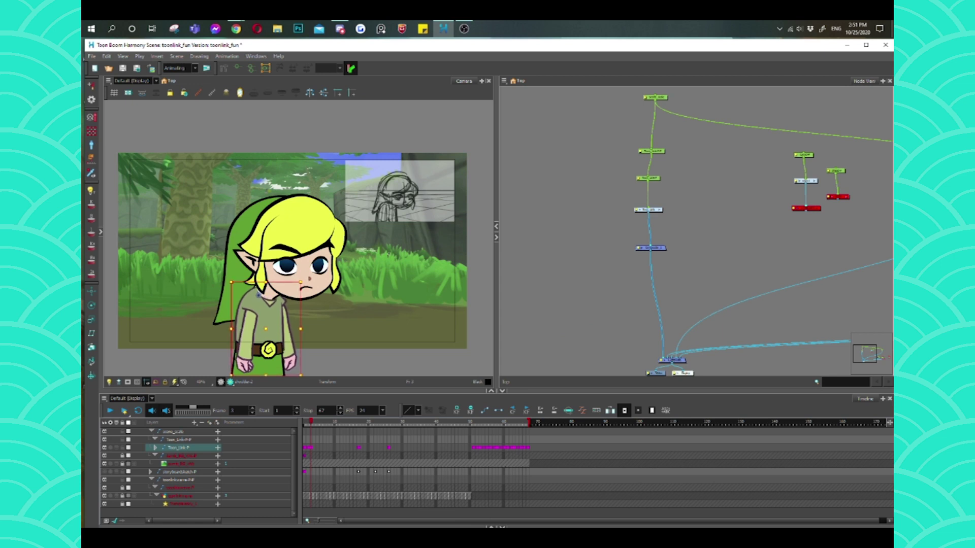
pyautogui.click(260, 294)
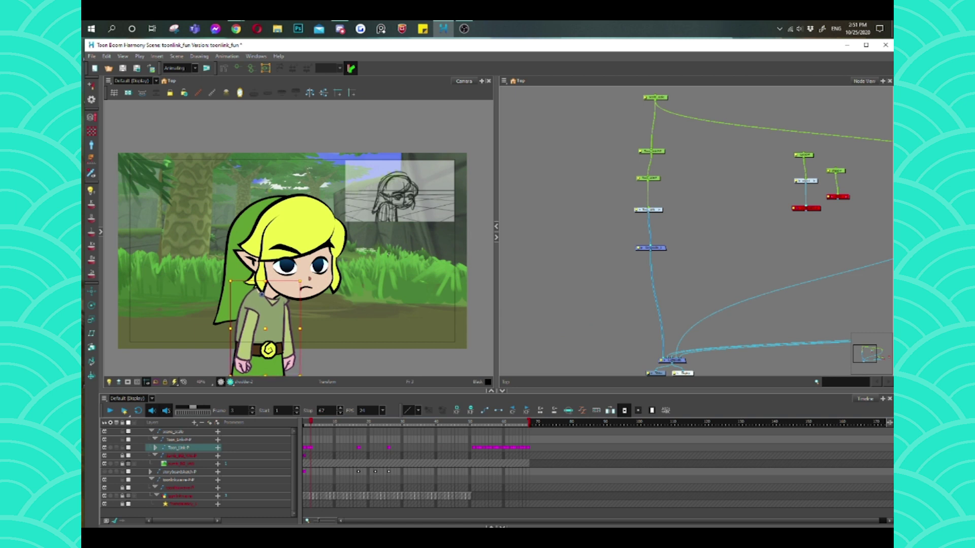
pyautogui.click(262, 219)
pyautogui.click(296, 273)
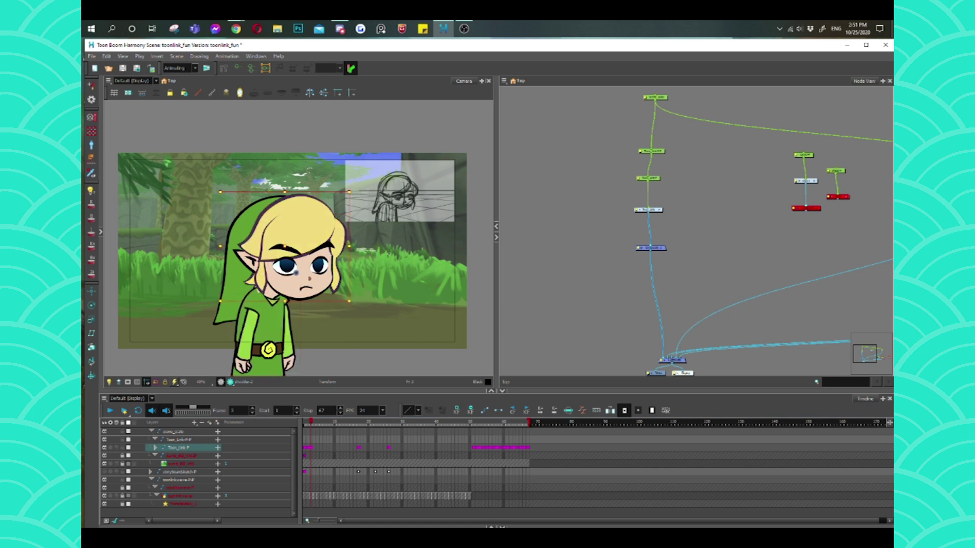
pyautogui.click(295, 294)
pyautogui.click(293, 289)
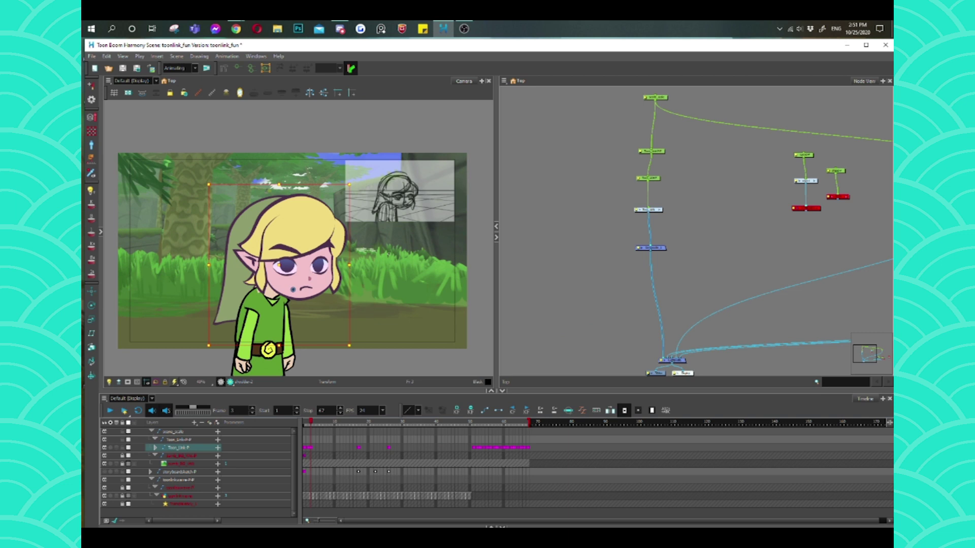
pyautogui.click(253, 306)
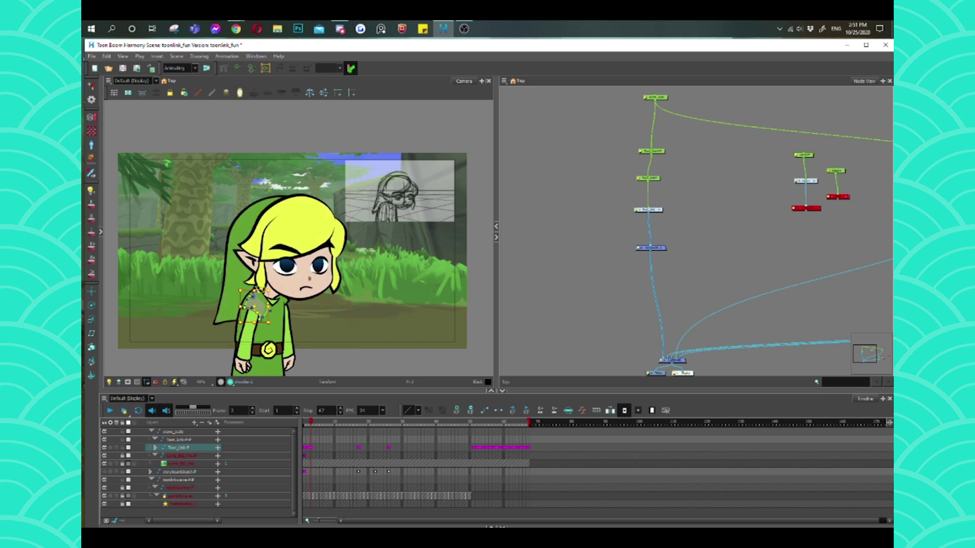
# - Find the three-quarter turnaround pose near the end of the timeline and try it on frame 3
pyautogui.click(519, 414)
pyautogui.click(475, 449)
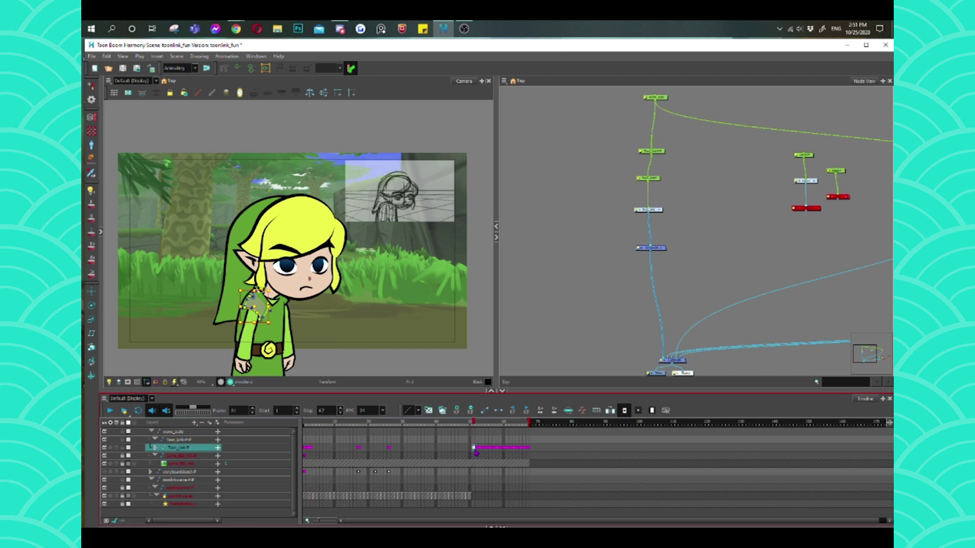
pyautogui.press('Return')
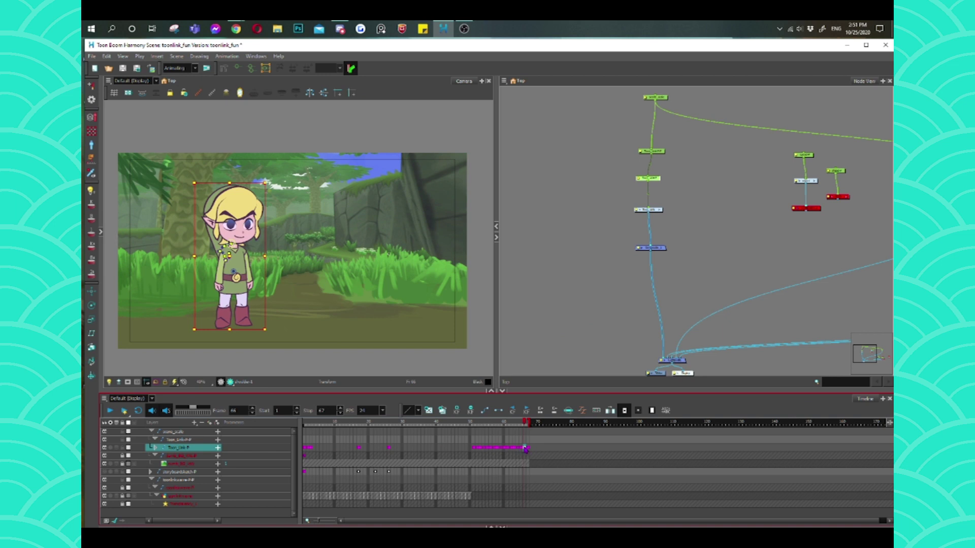
pyautogui.click(311, 452)
pyautogui.click(312, 452)
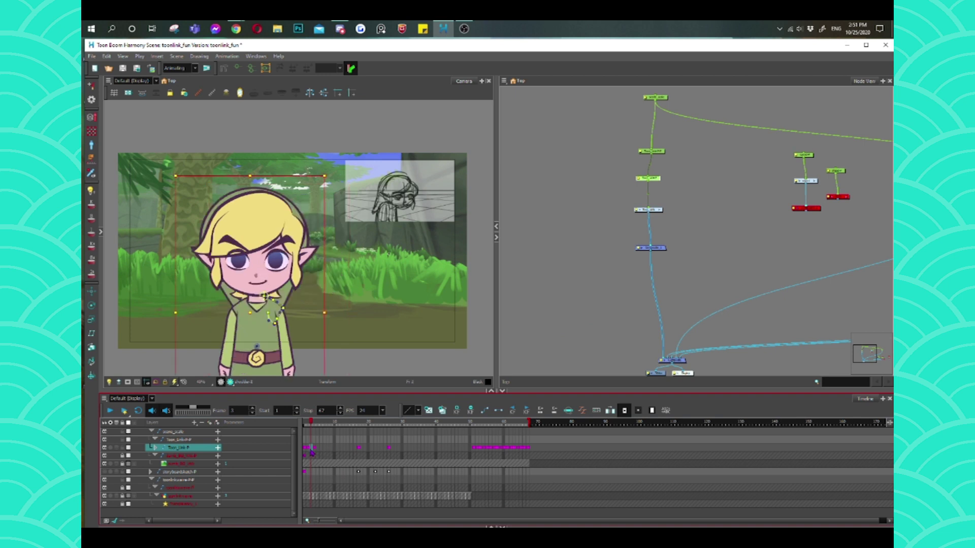
pyautogui.click(311, 449)
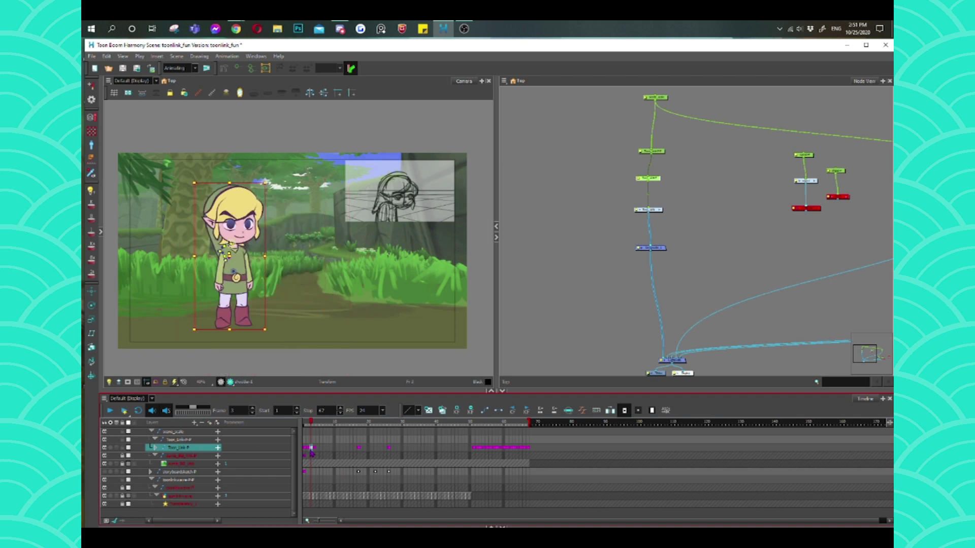
# - Set frame 3 to the large three-quarter pose facing right, place the refined frowning pose on frame 4, and deselect the rig
pyautogui.click(314, 451)
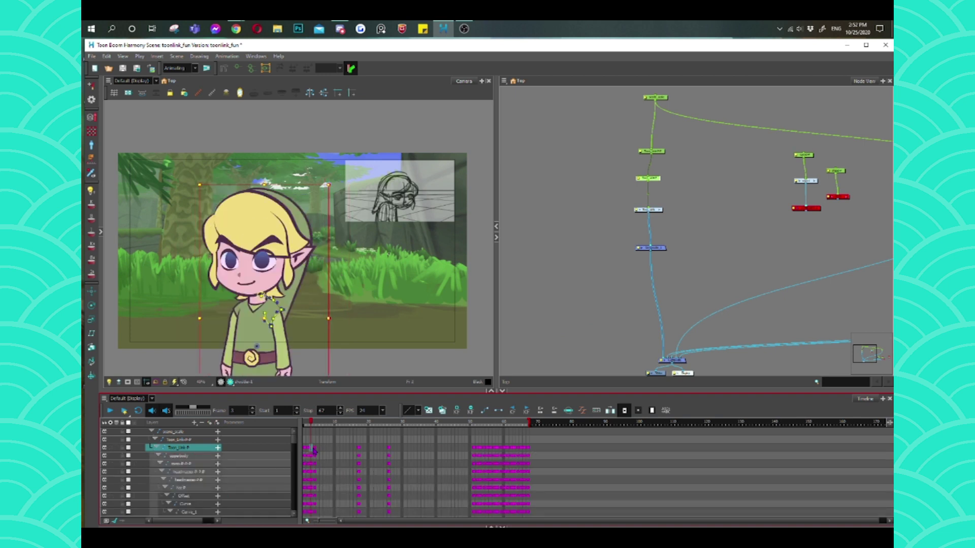
pyautogui.click(314, 450)
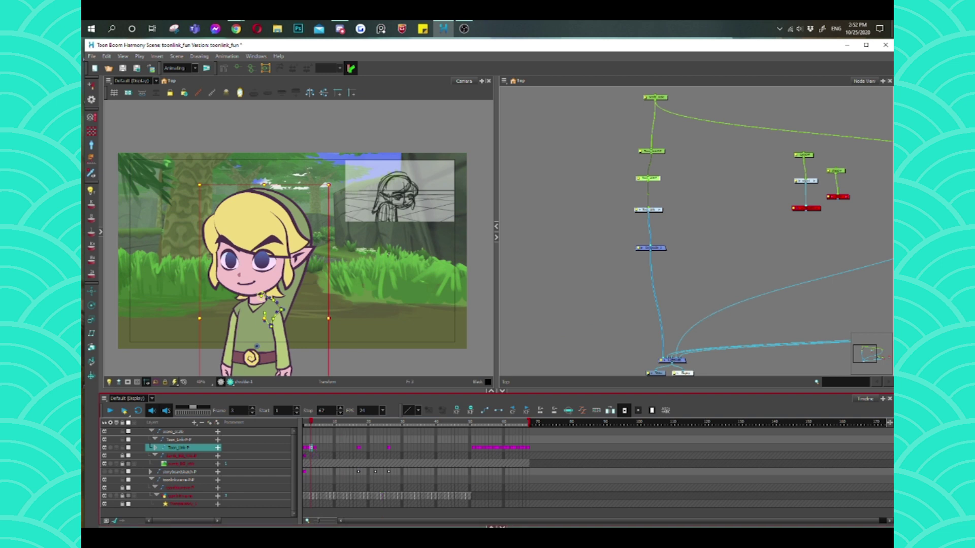
pyautogui.click(311, 449)
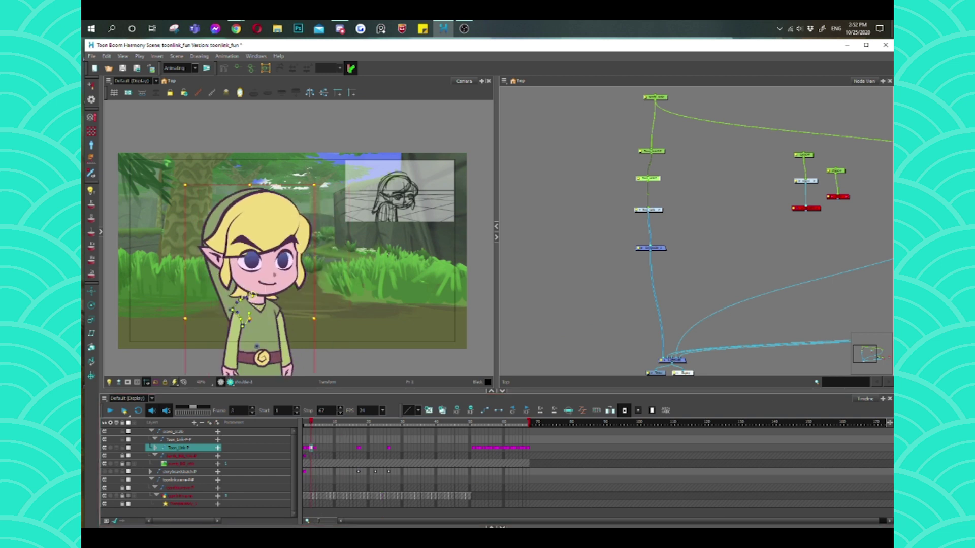
pyautogui.click(314, 448)
pyautogui.click(311, 449)
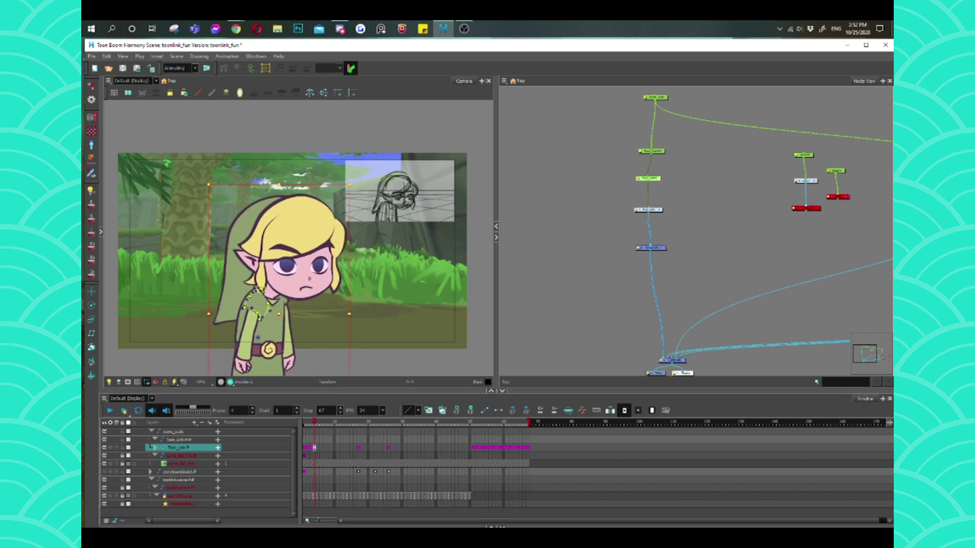
pyautogui.click(314, 448)
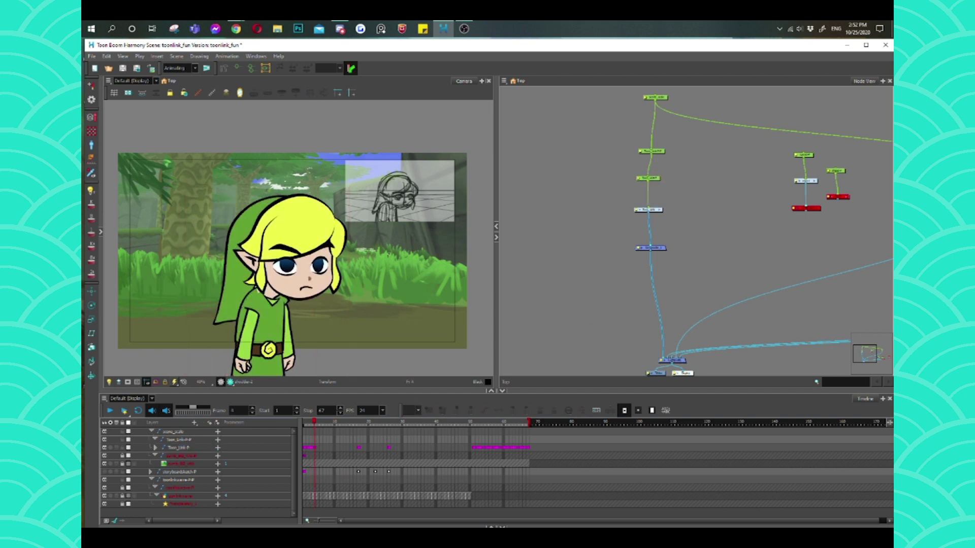
# - Adjust the tunic collar and the neck beneath the chin on frame 4, and deselect them
pyautogui.click(271, 300)
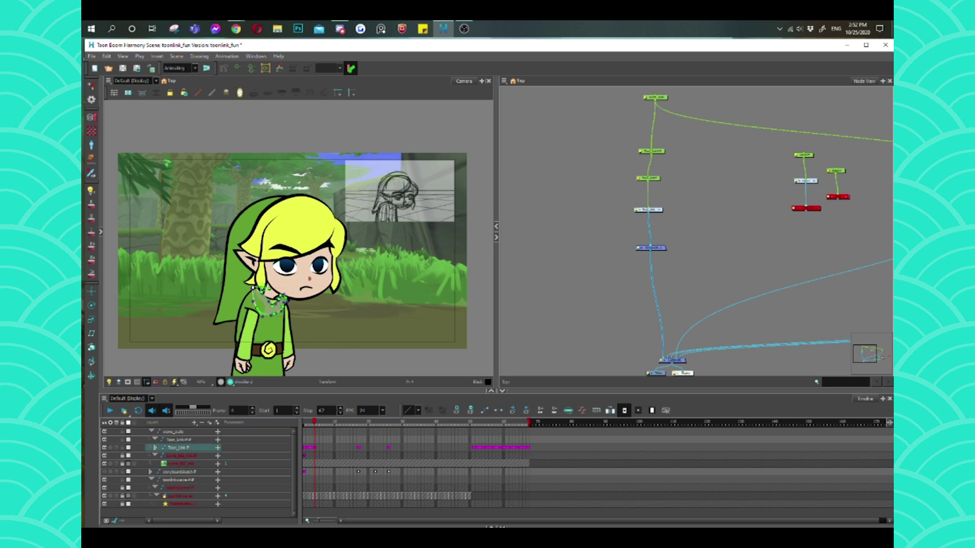
pyautogui.click(273, 277)
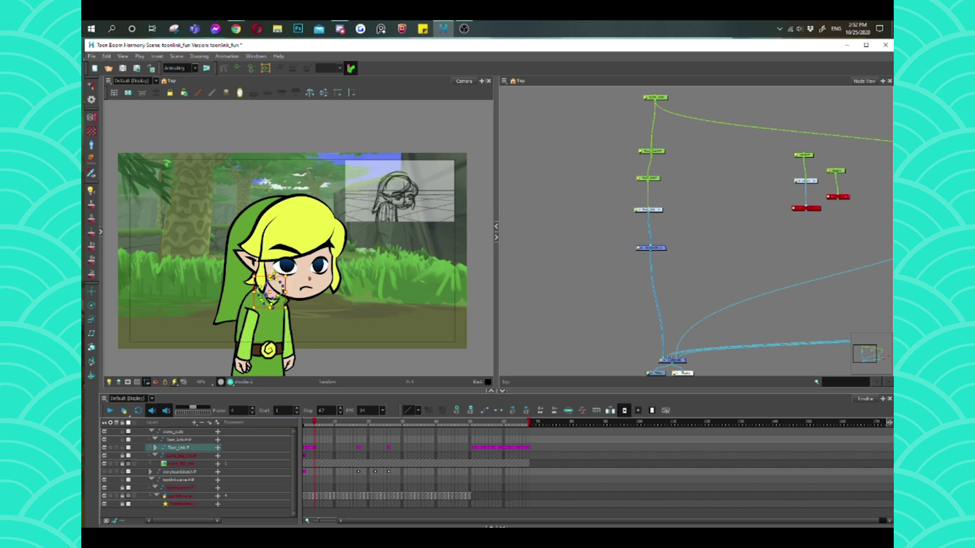
pyautogui.click(273, 275)
pyautogui.press('Escape')
pyautogui.click(270, 300)
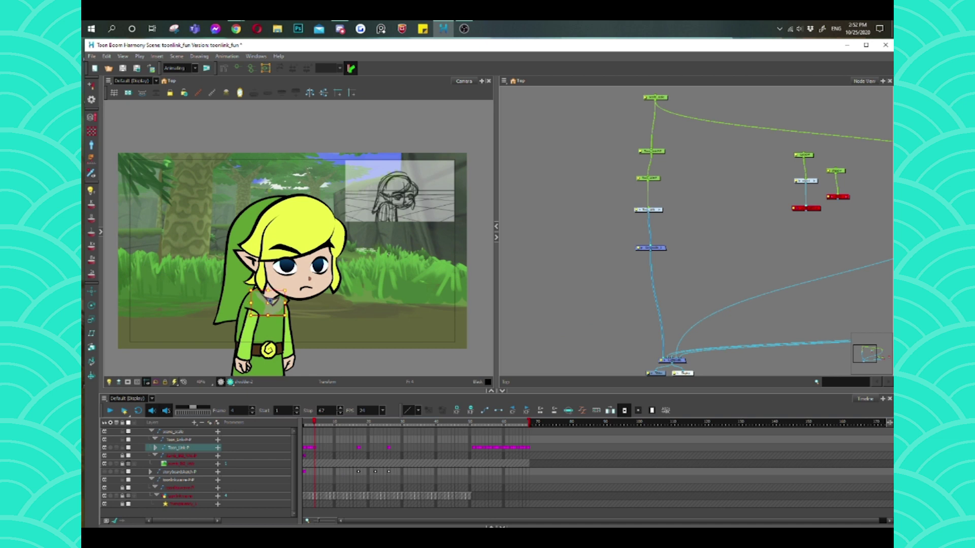
pyautogui.click(270, 297)
pyautogui.click(272, 301)
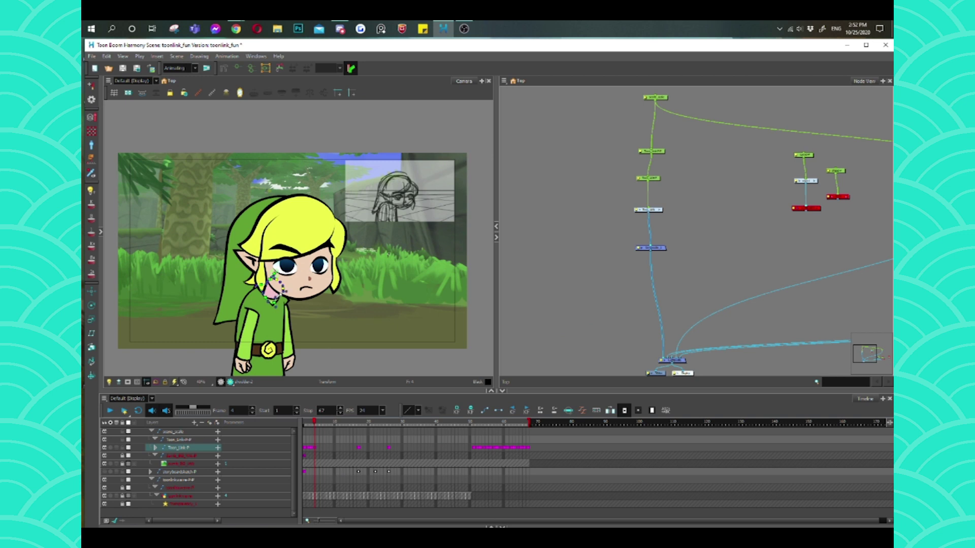
pyautogui.press('Escape')
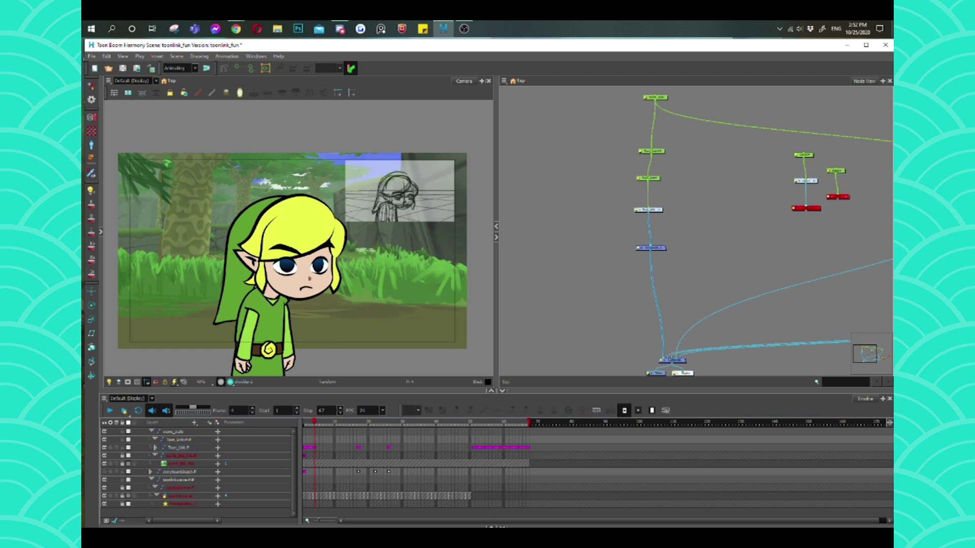
# - Reshape the shoulder patch nearest the ear with its deformer and deselect it
pyautogui.click(253, 296)
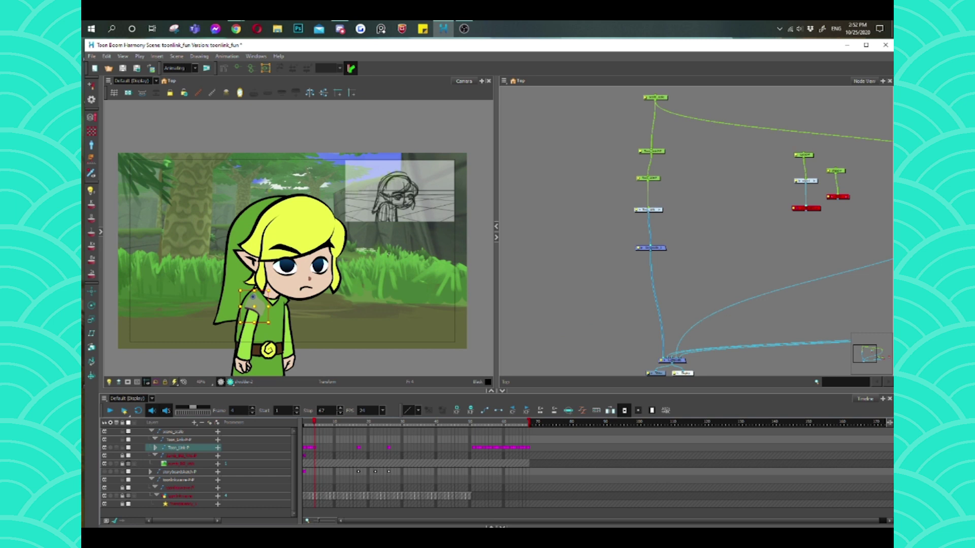
pyautogui.click(253, 296)
pyautogui.click(256, 293)
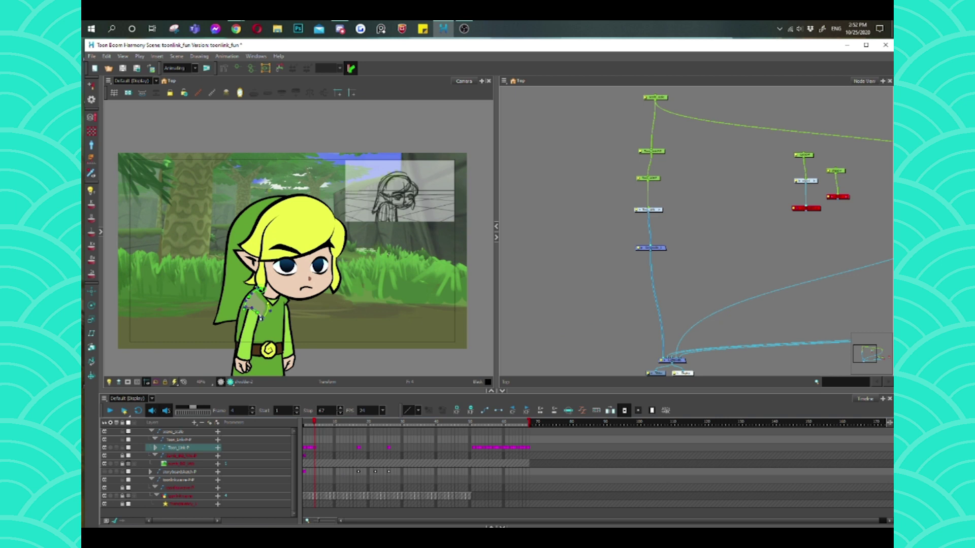
pyautogui.press('Escape')
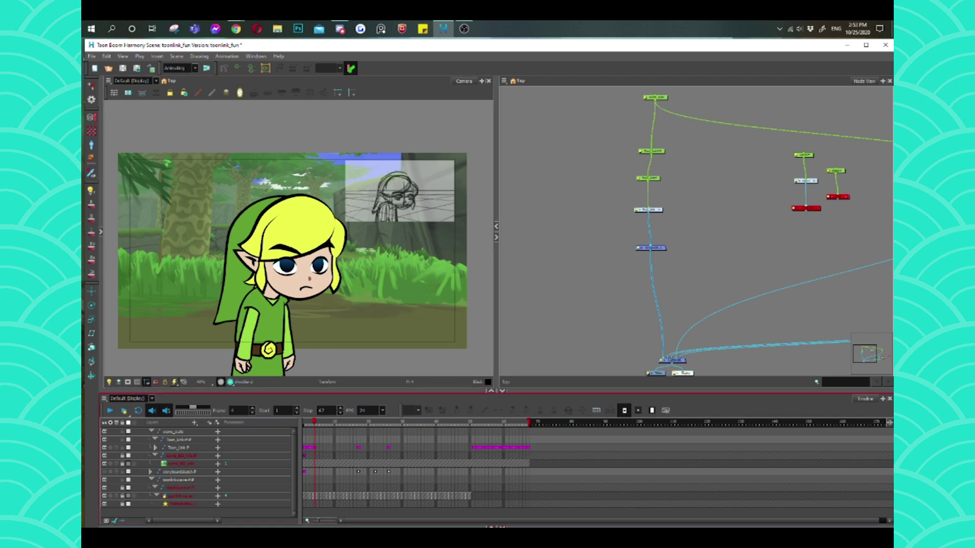
# - Shift the near arm slightly forward on the torso and fit its shoulder patch to it
pyautogui.click(251, 315)
pyautogui.moveTo(253, 312); pyautogui.dragTo(255, 309)
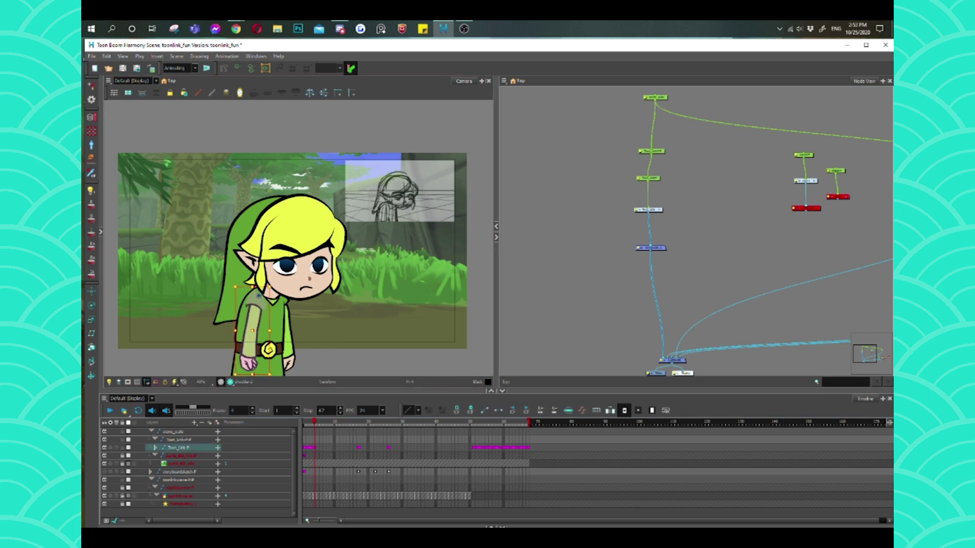
pyautogui.press(']')
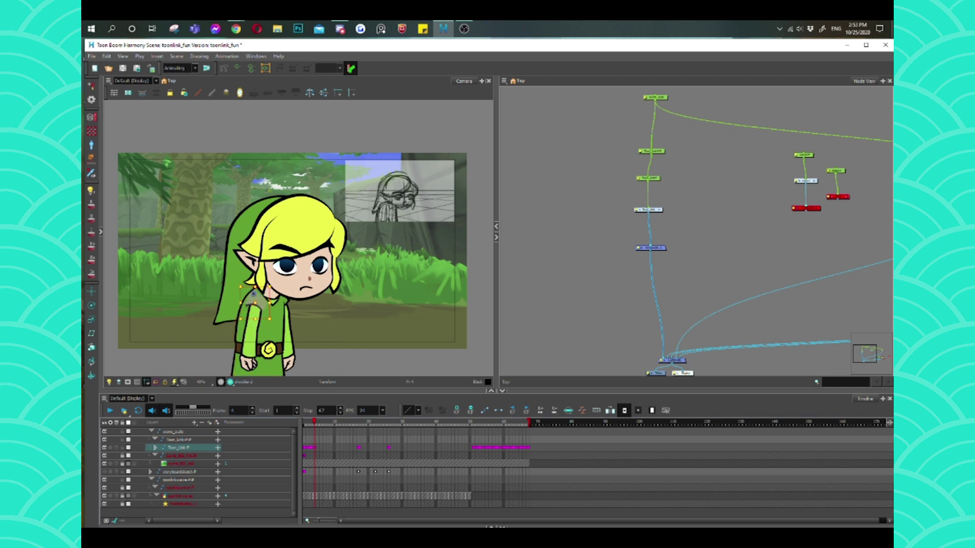
pyautogui.press(']')
pyautogui.press(']')
pyautogui.press(']')
pyautogui.press(']')
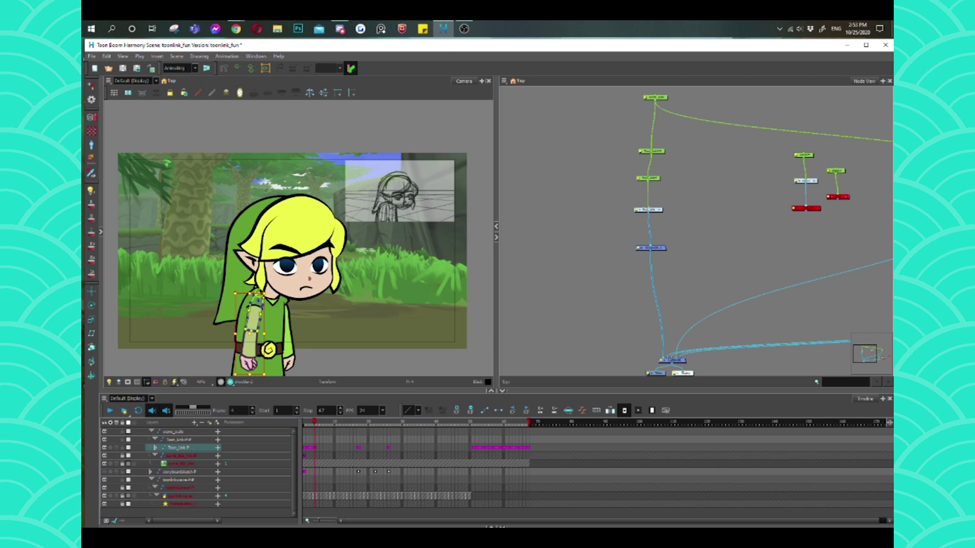
# - Nudge the near arm a little further toward the chest
pyautogui.press(']')
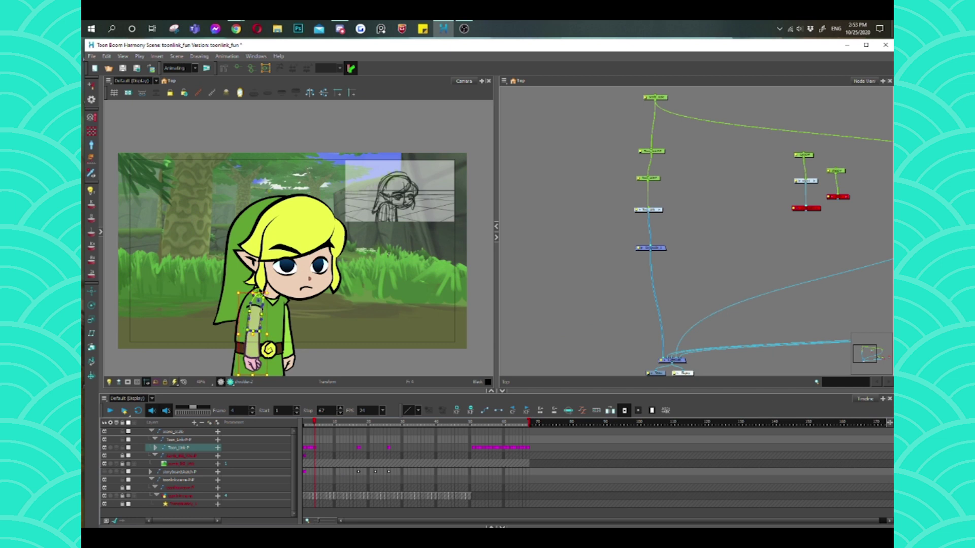
pyautogui.press(']')
pyautogui.press(']')
pyautogui.press(']')
pyautogui.press(']')
pyautogui.press(']')
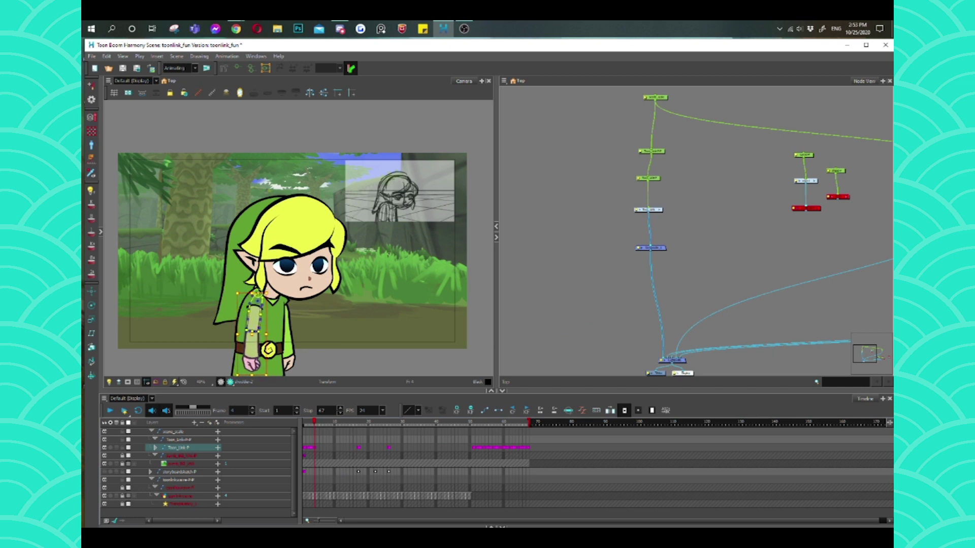
# - Refine the near shoulder patch over the repositioned arm and deselect everything
pyautogui.press(']')
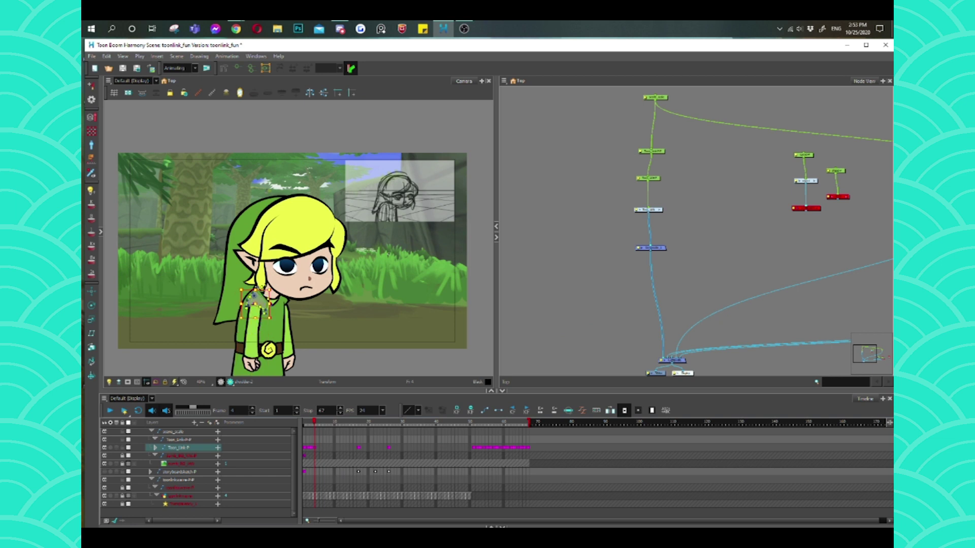
pyautogui.press(']')
pyautogui.click(264, 313)
pyautogui.press('Escape')
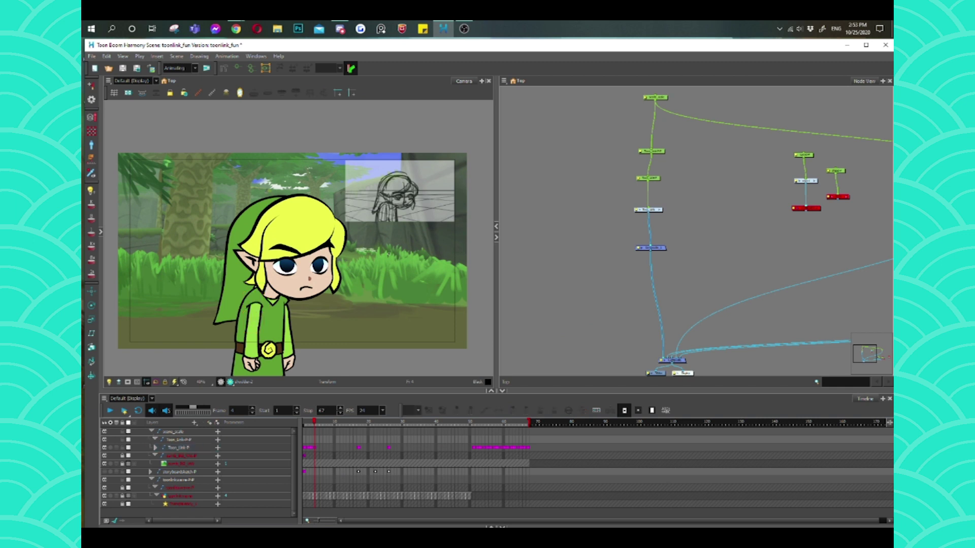
# - Adjust the far shoulder patch and arm, touch up the near arm, and deselect them
pyautogui.click(274, 288)
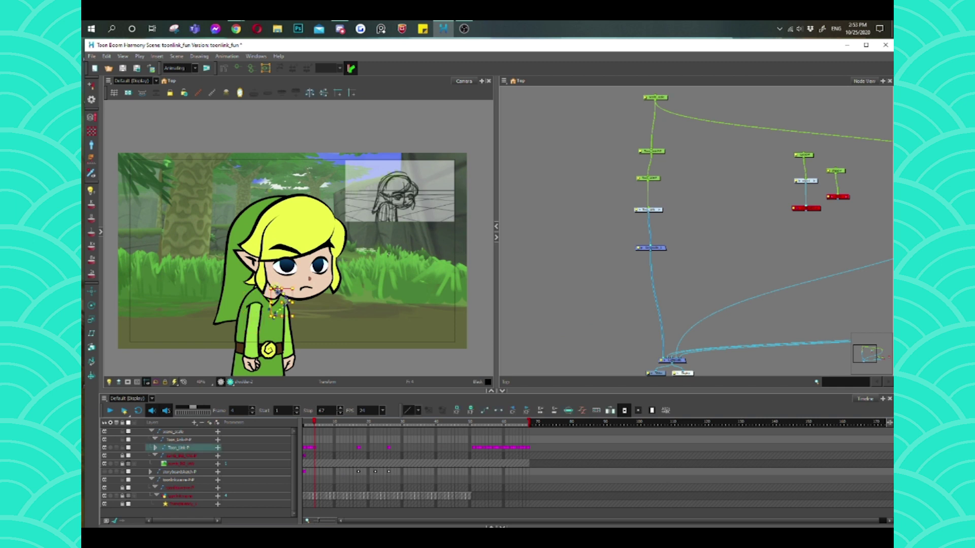
pyautogui.click(276, 289)
pyautogui.click(286, 304)
pyautogui.moveTo(296, 338); pyautogui.dragTo(299, 373)
pyautogui.click(254, 315)
pyautogui.press('b')
pyautogui.press('Escape')
# - Nudge the tunic collar down slightly, check the neck beneath the chin, and deselect both
pyautogui.click(177, 447)
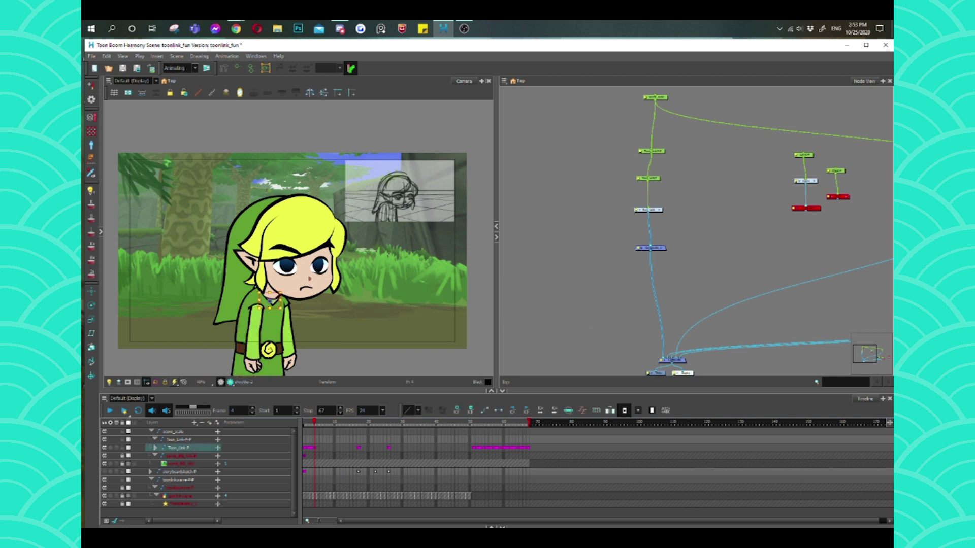
pyautogui.press('Down')
pyautogui.press('Down')
pyautogui.click(274, 290)
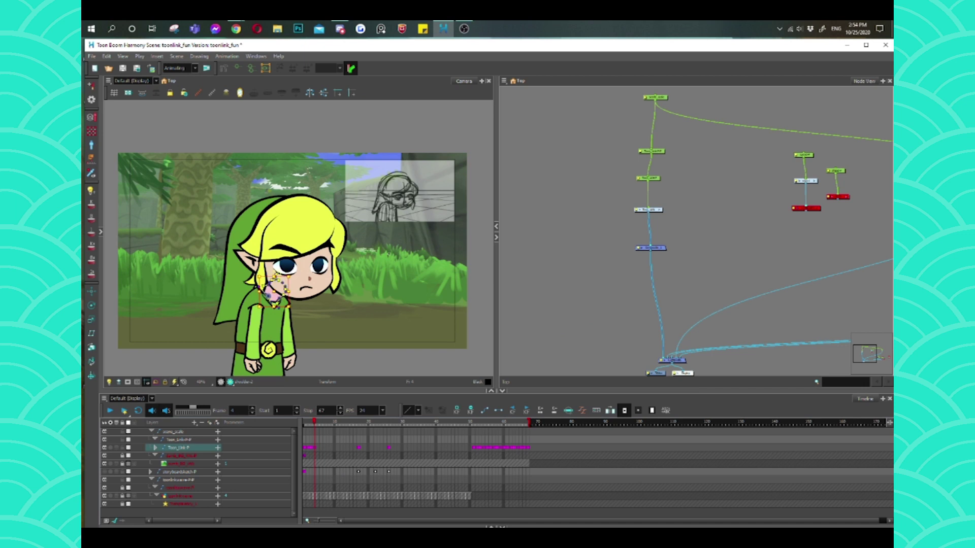
pyautogui.press('Escape')
pyautogui.click(285, 274)
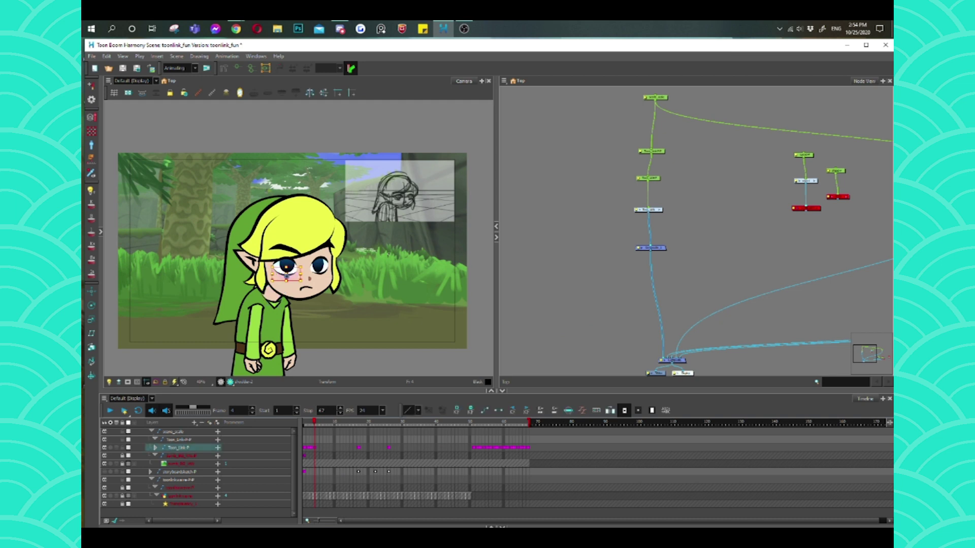
pyautogui.press('b')
pyautogui.press('Escape')
# - Pull the hanging tip of the cap slightly inward toward the body with its deformer
pyautogui.moveTo(214, 324); pyautogui.dragTo(220, 325)
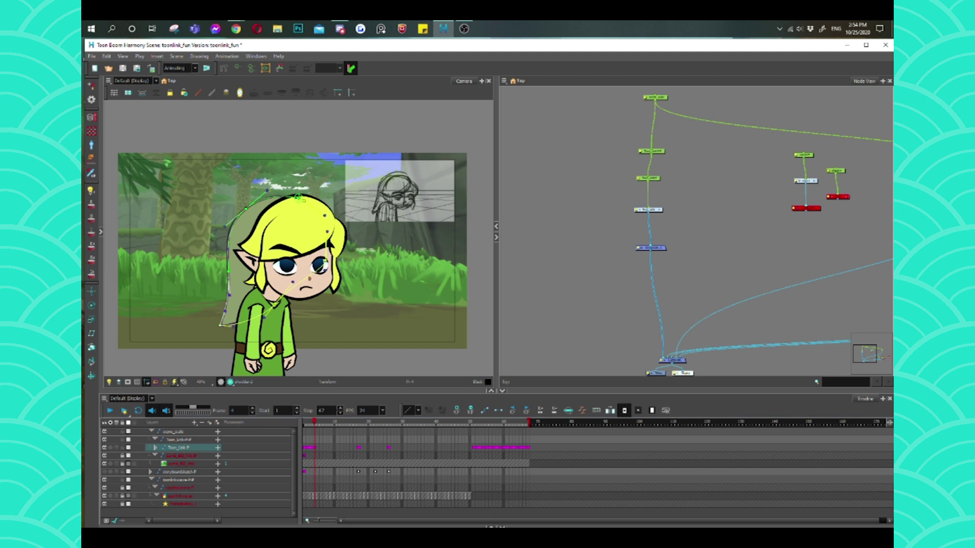
pyautogui.moveTo(220, 325); pyautogui.dragTo(222, 326)
pyautogui.press('Escape')
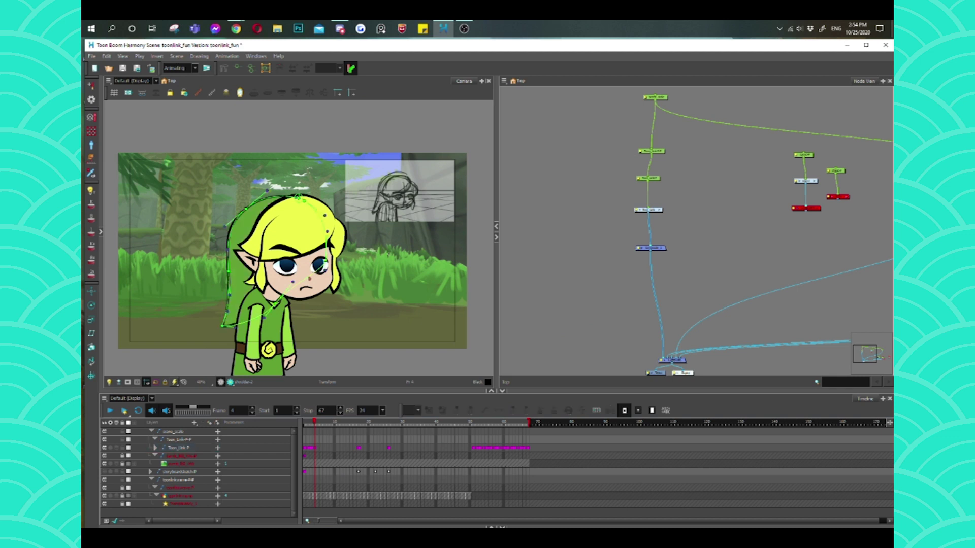
# - Select the eye parts and adjust the lower lid of the eye farthest from the ear with its deformer
pyautogui.click(287, 264)
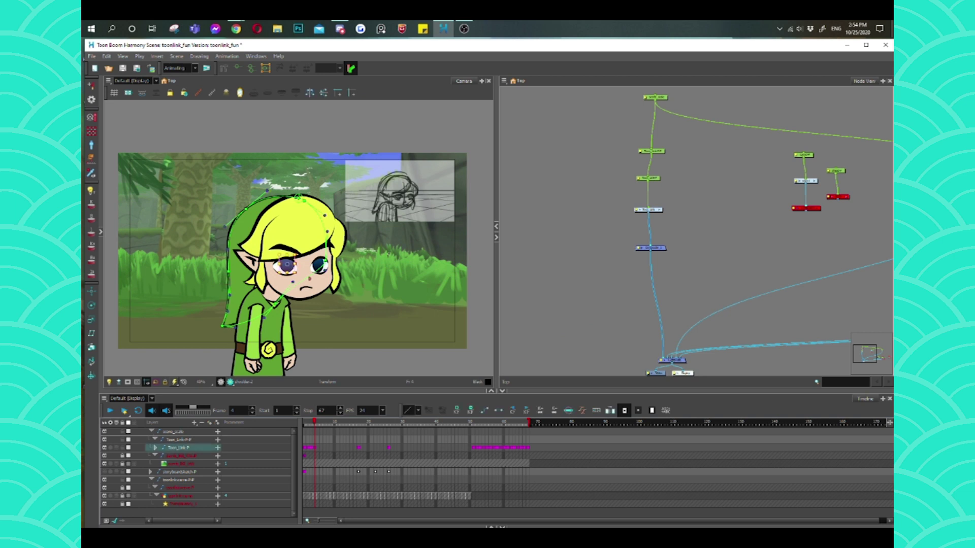
pyautogui.click(319, 264)
pyautogui.click(318, 264)
pyautogui.click(320, 266)
pyautogui.click(320, 272)
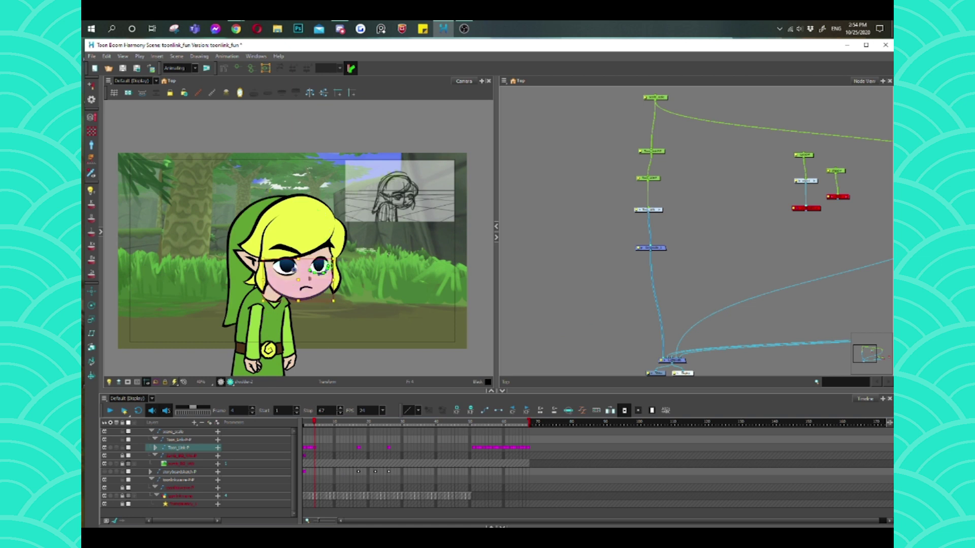
pyautogui.click(314, 270)
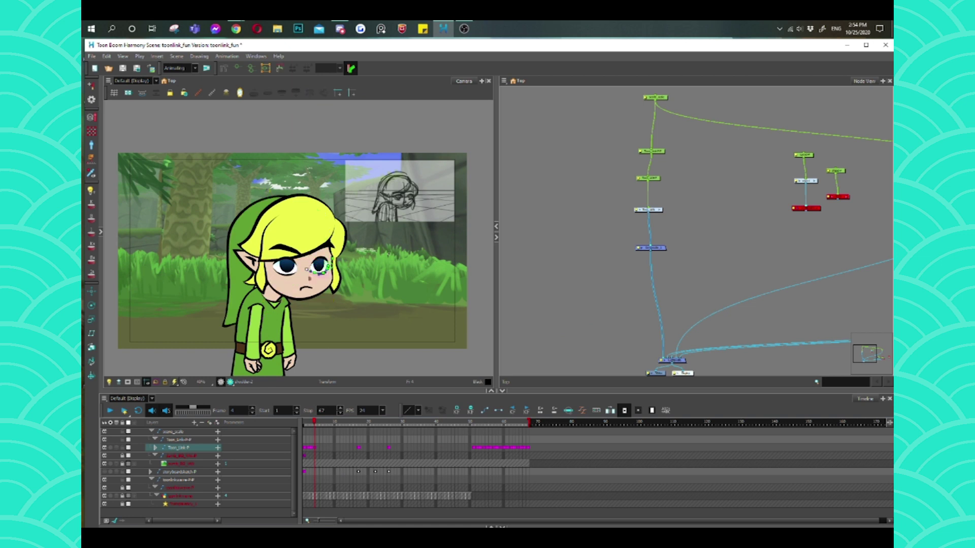
# - Select both pupils and shift them slightly upward
pyautogui.click(287, 264)
pyautogui.click(319, 265)
pyautogui.moveTo(319, 265); pyautogui.dragTo(319, 263)
# - Select the eyebrow nearest the ear and raise it slightly above the eye
pyautogui.click(299, 253)
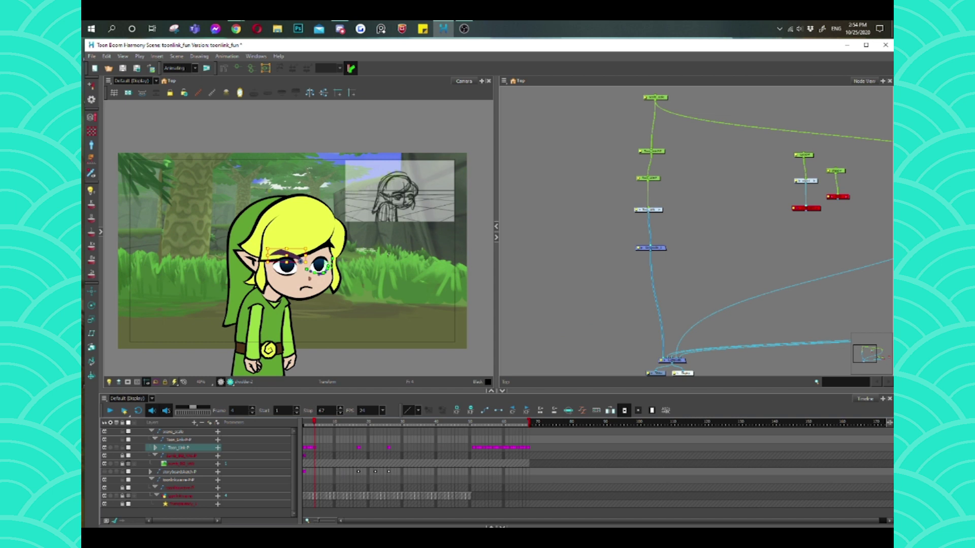
pyautogui.moveTo(301, 259); pyautogui.dragTo(300, 257)
pyautogui.moveTo(301, 258); pyautogui.dragTo(302, 257)
pyautogui.click(301, 257)
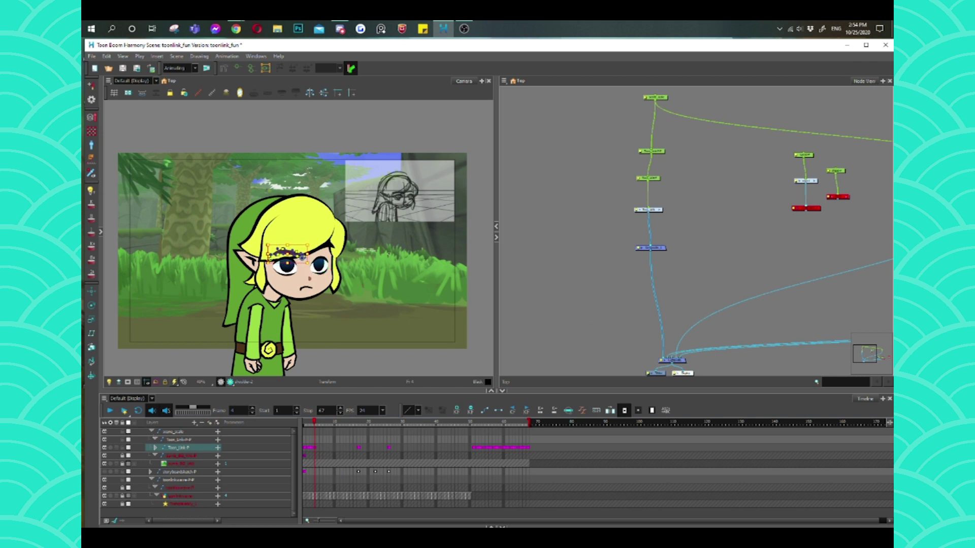
# - Select the eyebrow farthest from the ear and lower it toward the eye with its deformer
pyautogui.press('Escape')
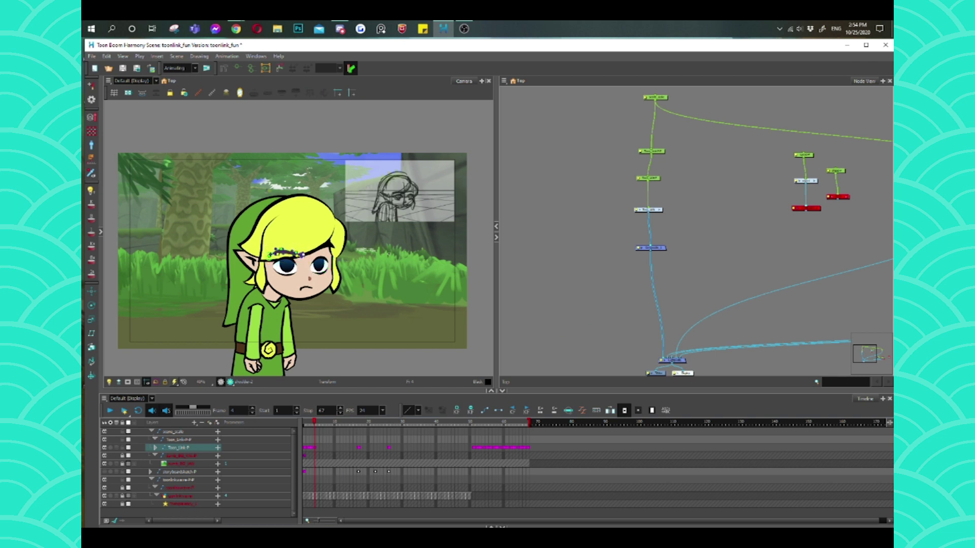
pyautogui.click(312, 253)
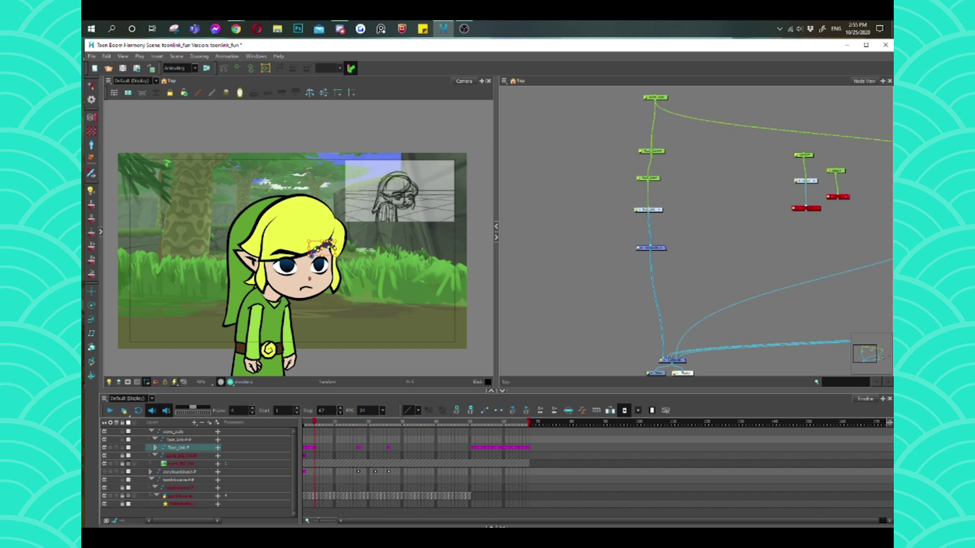
pyautogui.moveTo(312, 254); pyautogui.dragTo(315, 260)
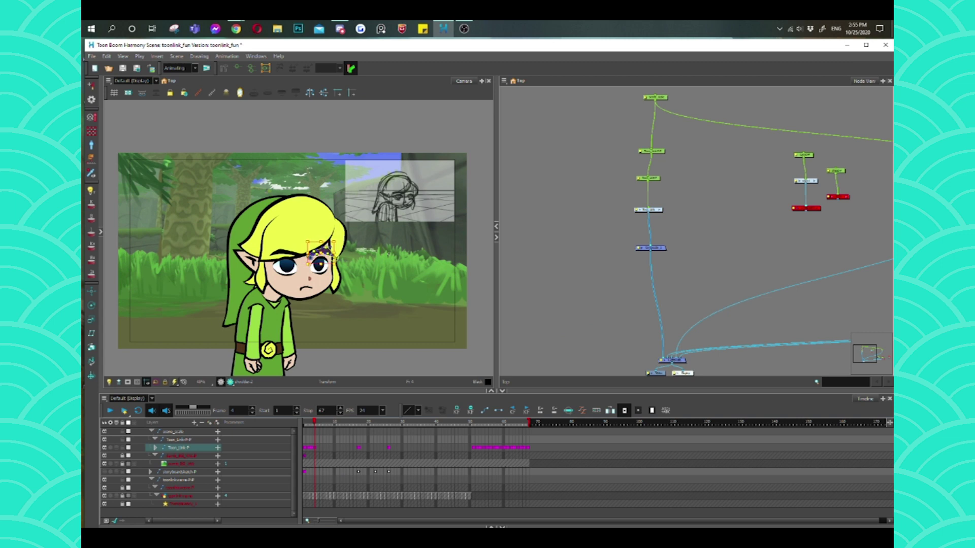
pyautogui.click(287, 250)
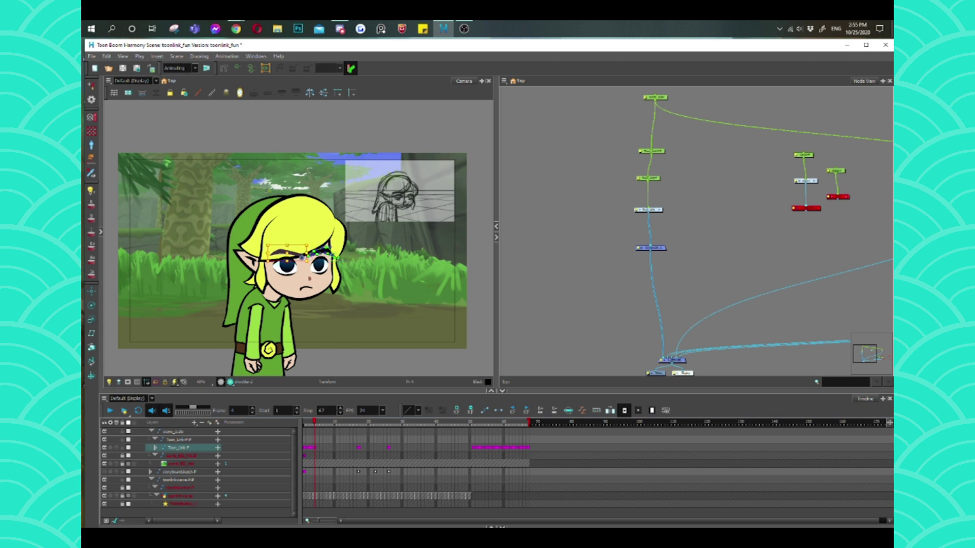
# - Shift the large fringe slightly toward the ear and tuck the hair tuft on the far side of the face inward
pyautogui.click(307, 212)
pyautogui.click(277, 220)
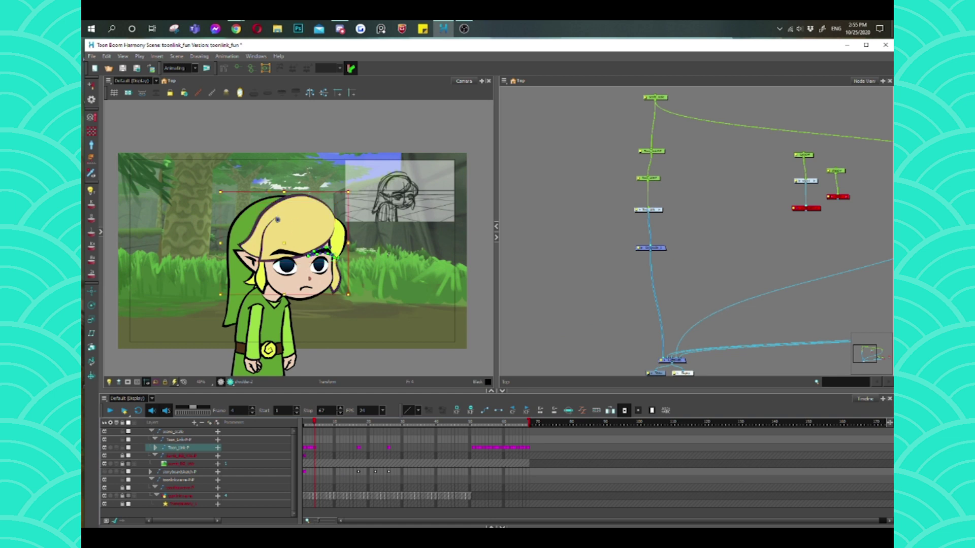
pyautogui.click(307, 213)
pyautogui.press('b')
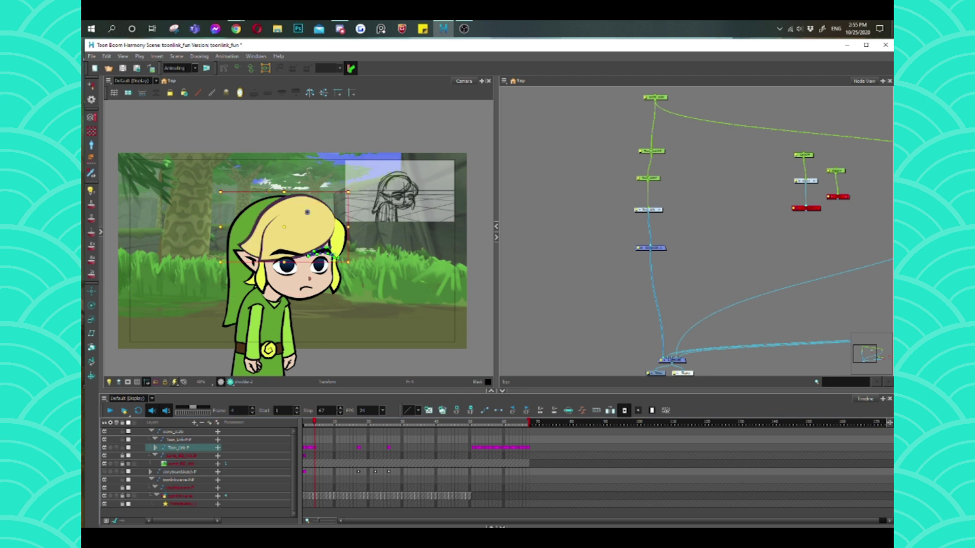
pyautogui.moveTo(307, 212); pyautogui.dragTo(304, 212)
pyautogui.click(262, 222)
pyautogui.click(328, 220)
pyautogui.moveTo(328, 220); pyautogui.dragTo(322, 236)
pyautogui.press('Escape')
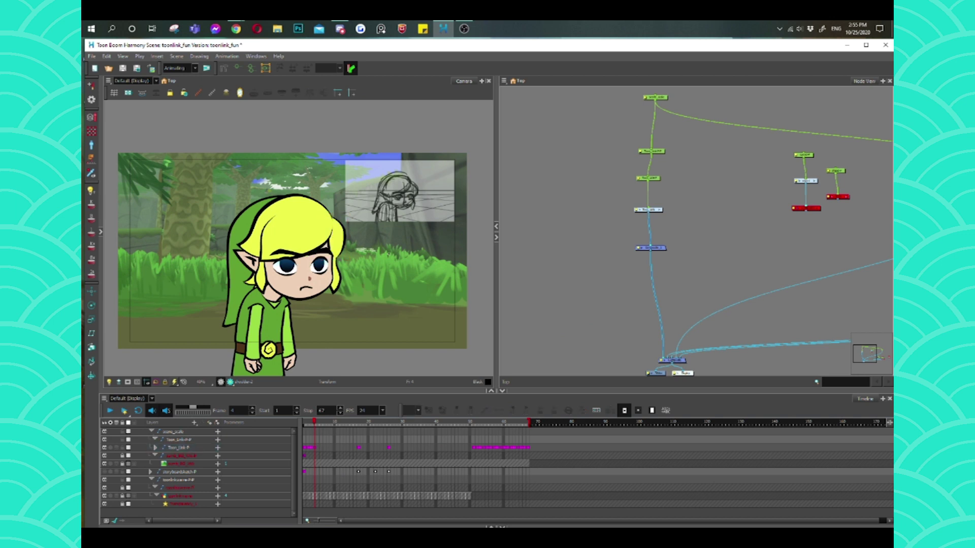
# - Select the tunic's collar and adjust its points around the base of the neck with the deformer
pyautogui.click(259, 325)
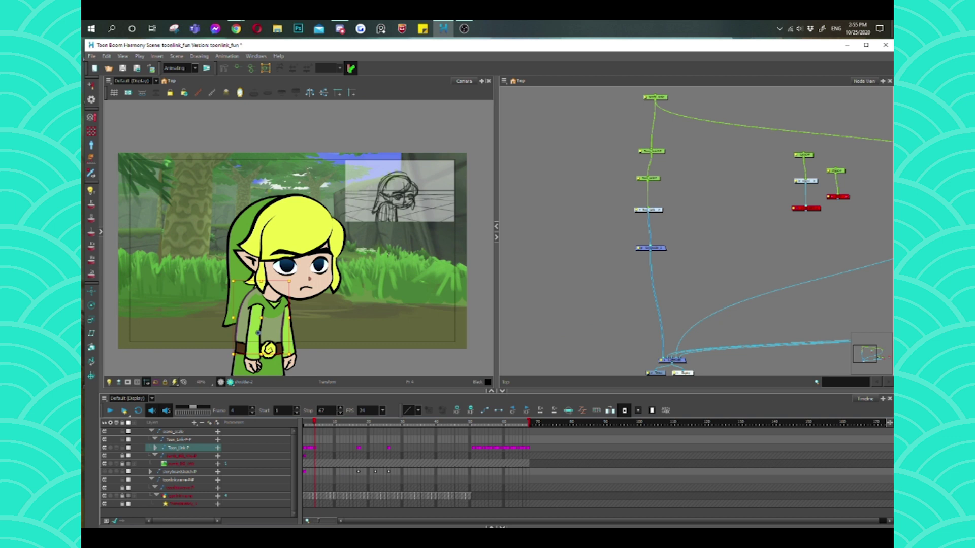
pyautogui.click(272, 304)
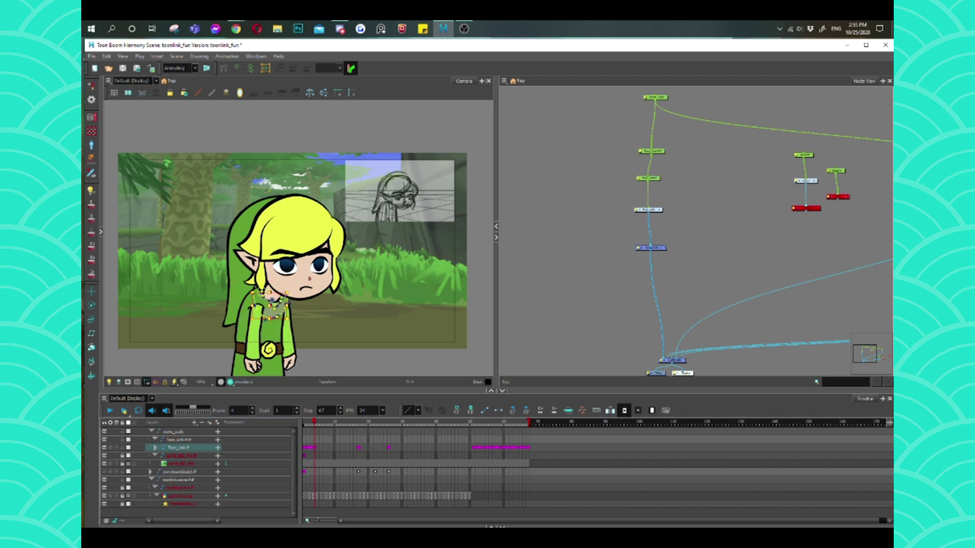
pyautogui.click(256, 307)
pyautogui.click(272, 301)
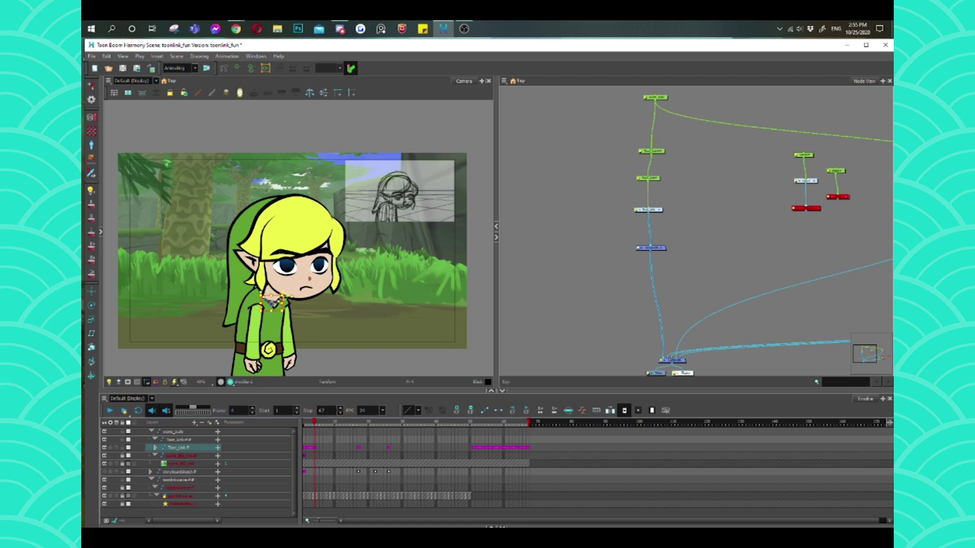
pyautogui.click(283, 297)
pyautogui.click(285, 296)
pyautogui.click(279, 291)
pyautogui.click(278, 289)
pyautogui.click(273, 295)
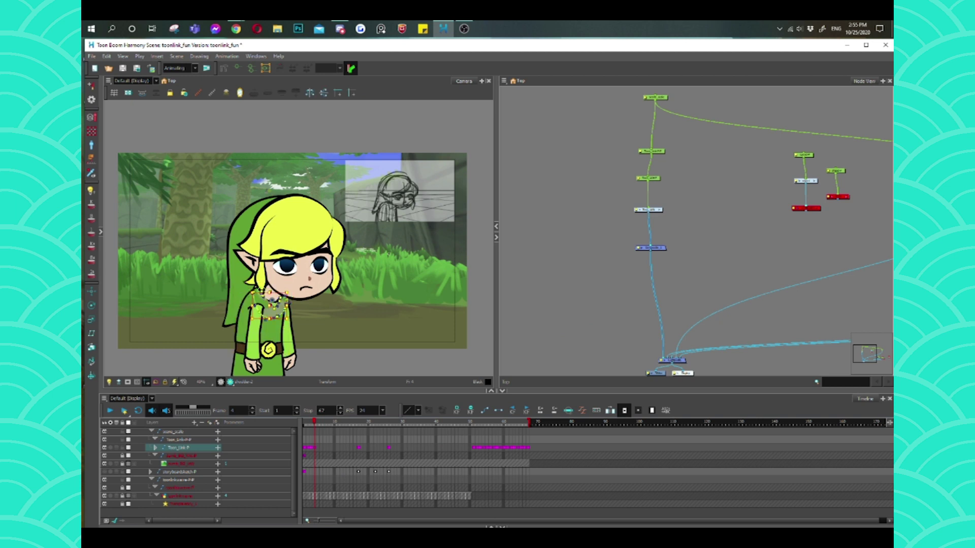
pyautogui.click(273, 297)
pyautogui.press('Escape')
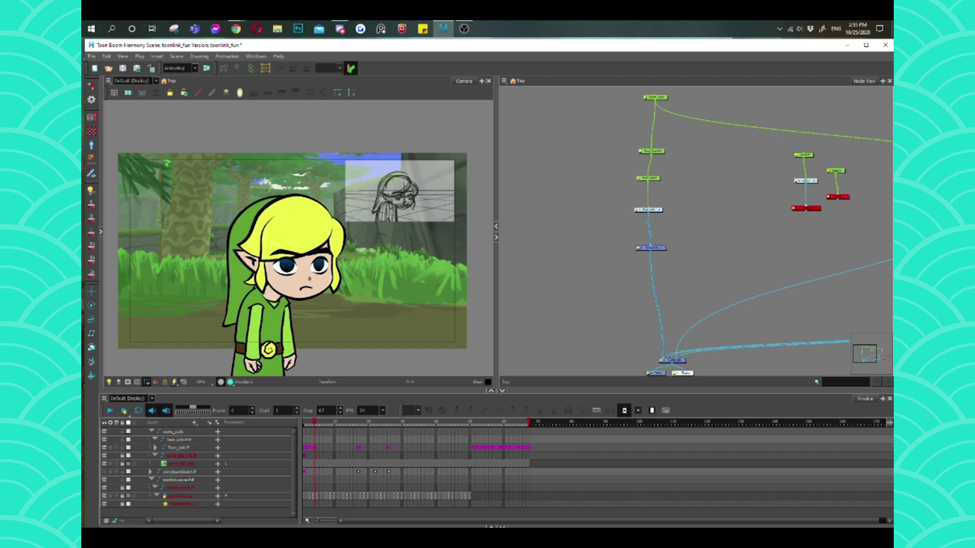
# - Adjust the upper torso with its deformer and nudge the arm nearest the cap slightly inward
pyautogui.click(256, 298)
pyautogui.click(276, 287)
pyautogui.click(276, 288)
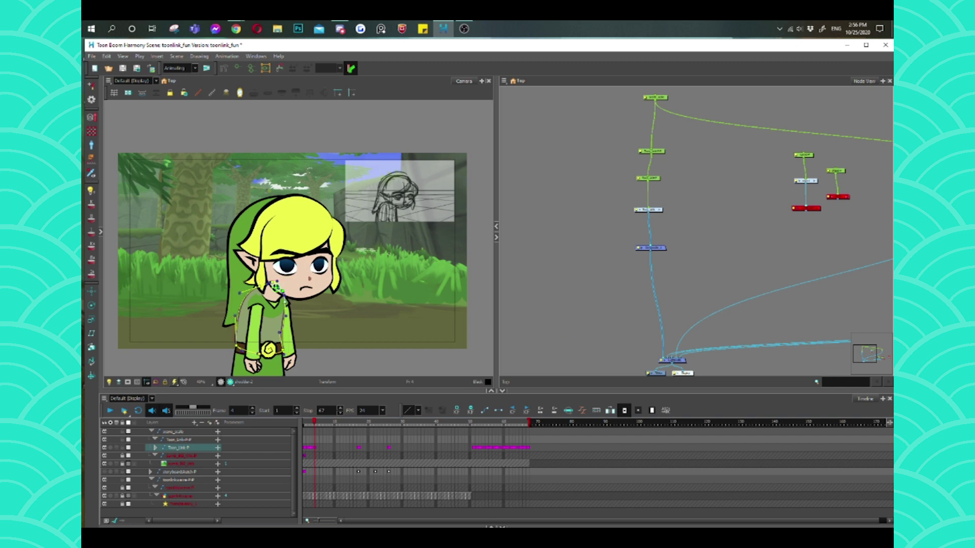
pyautogui.click(254, 320)
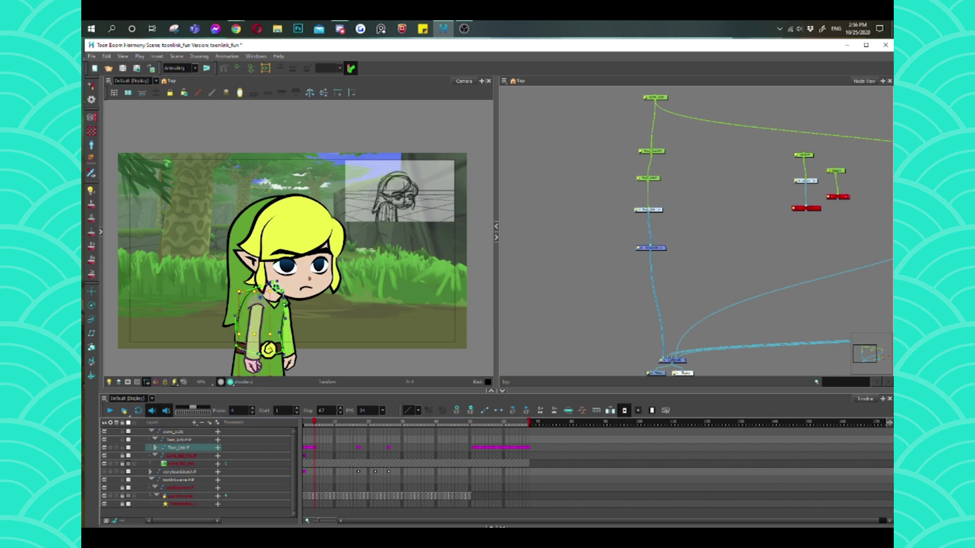
pyautogui.moveTo(253, 320); pyautogui.dragTo(255, 321)
# - Adjust the shoulder patch and upper sleeve of the arm nearest the cap with their deformers so they blend
pyautogui.click(257, 306)
pyautogui.click(256, 303)
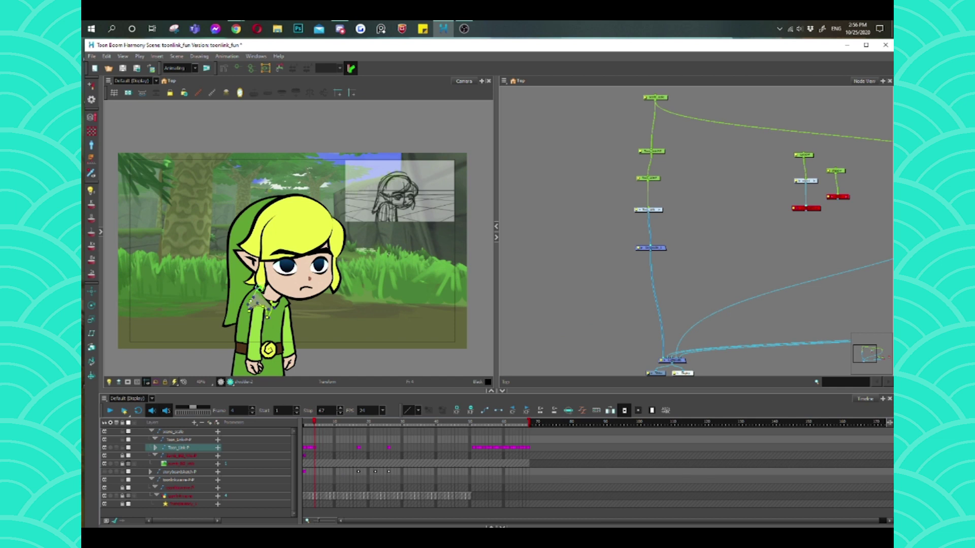
pyautogui.click(257, 314)
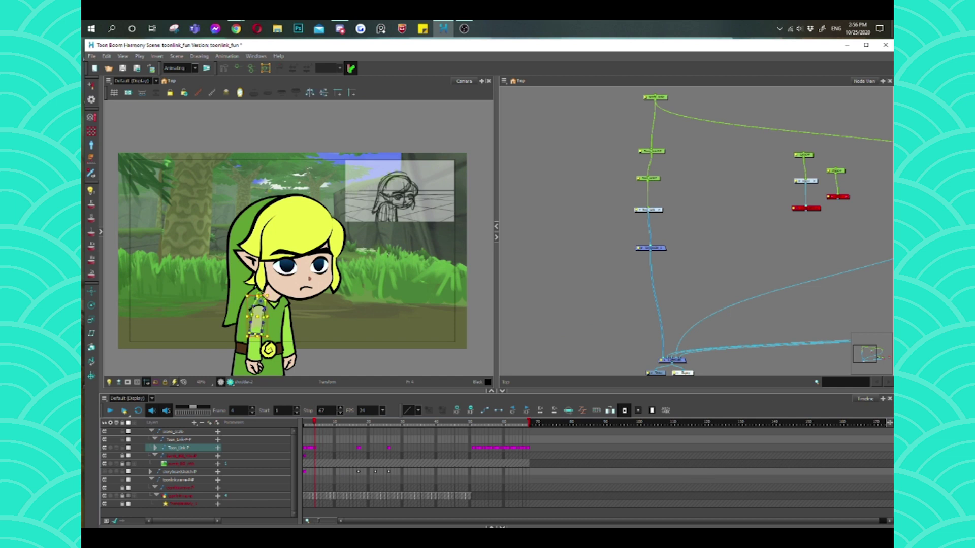
pyautogui.click(260, 297)
pyautogui.click(257, 299)
pyautogui.click(257, 299)
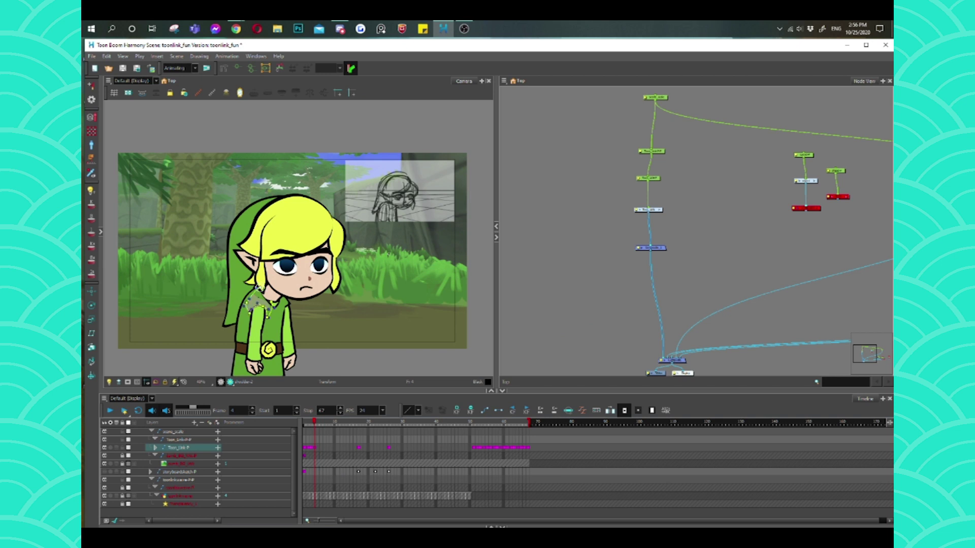
pyautogui.hotkey('ctrl', 'shift', 'a')
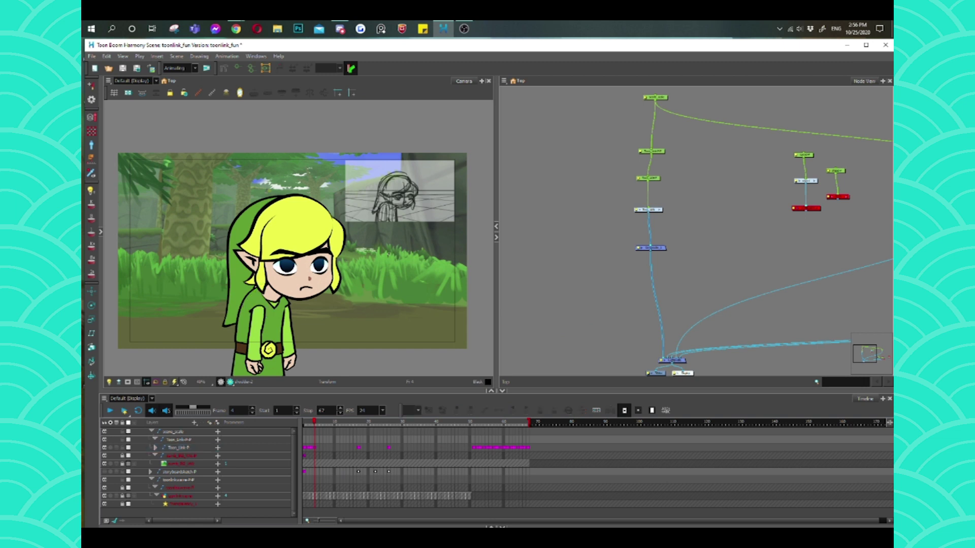
# - Refine the eyebrow farthest from the ear under the fringe with its deformer
pyautogui.click(327, 224)
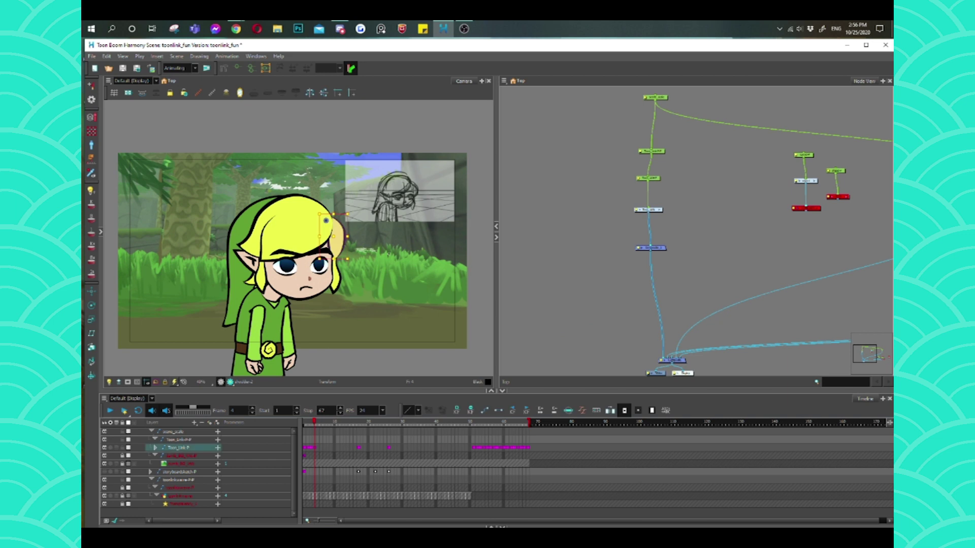
pyautogui.click(313, 255)
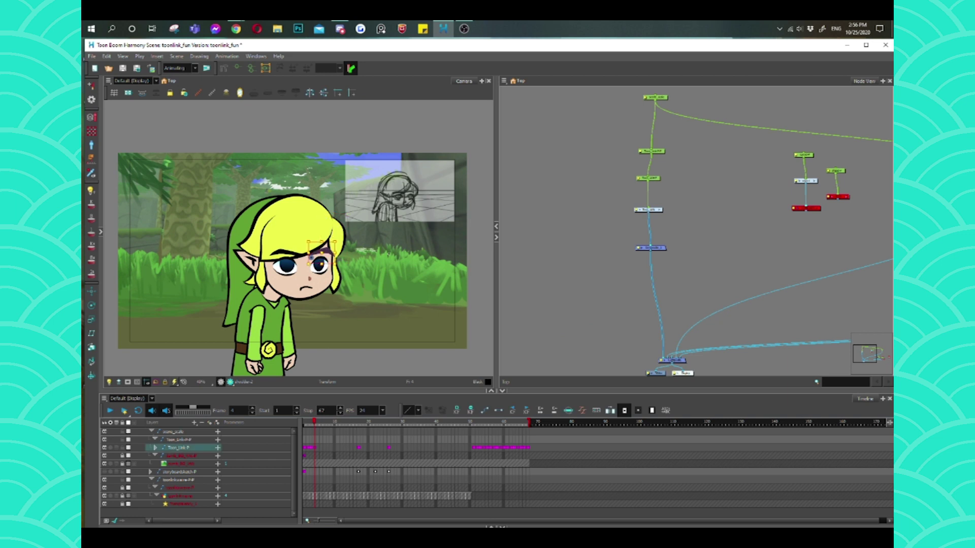
pyautogui.click(304, 213)
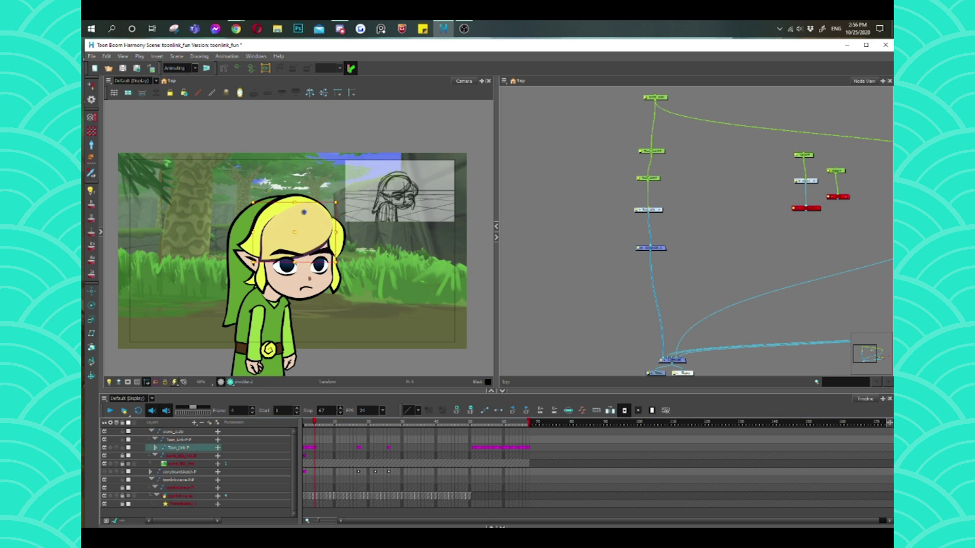
pyautogui.hotkey('alt', 'q')
pyautogui.hotkey('alt', 'q')
pyautogui.hotkey('alt', 's')
pyautogui.click(320, 250)
pyautogui.hotkey('alt', 'q')
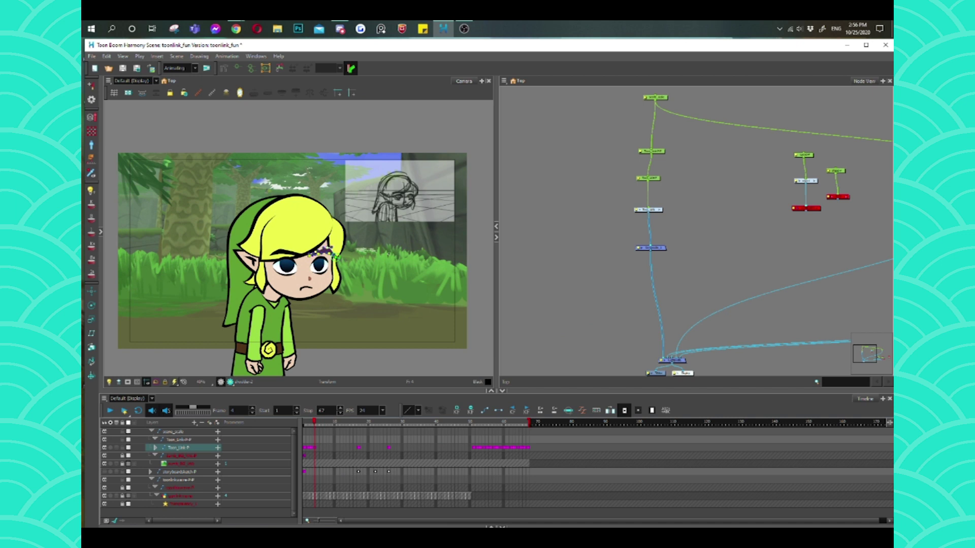
# - Reshape the hair tuft on the far side of the face with its deformer
pyautogui.hotkey('alt', 's')
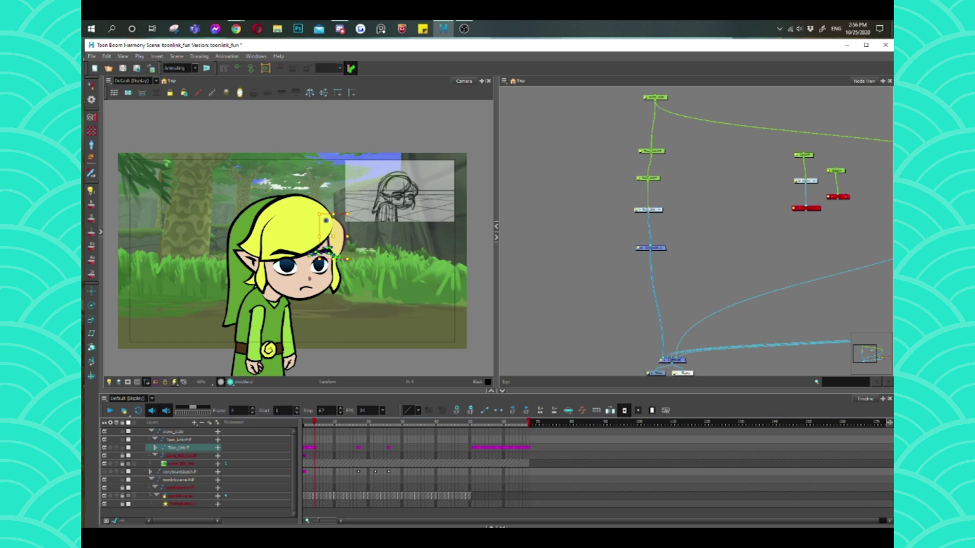
pyautogui.click(327, 227)
pyautogui.hotkey('alt', 'q')
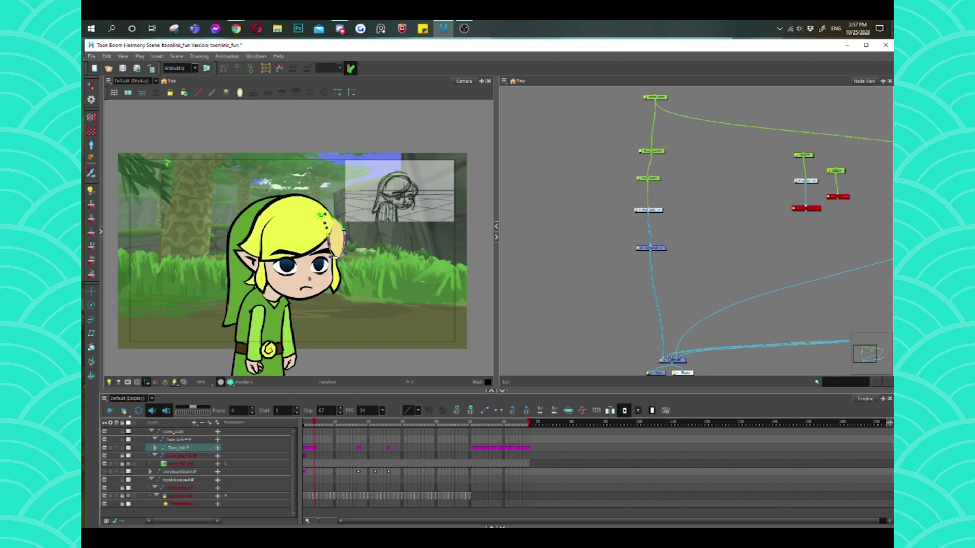
pyautogui.press('Escape')
# - Nudge the hair strand in front of the ear slightly toward the face and check the neck's deformer on frame 4
pyautogui.click(314, 449)
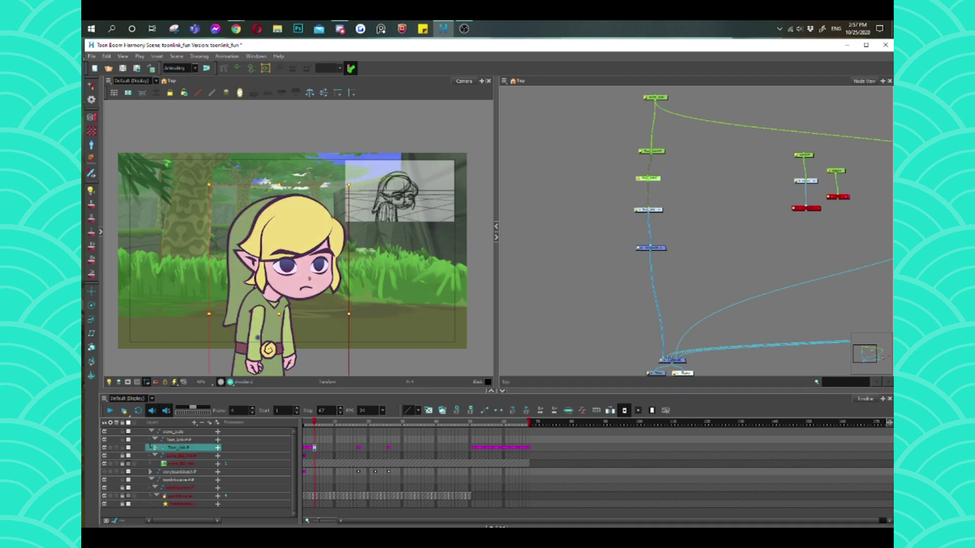
pyautogui.click(246, 259)
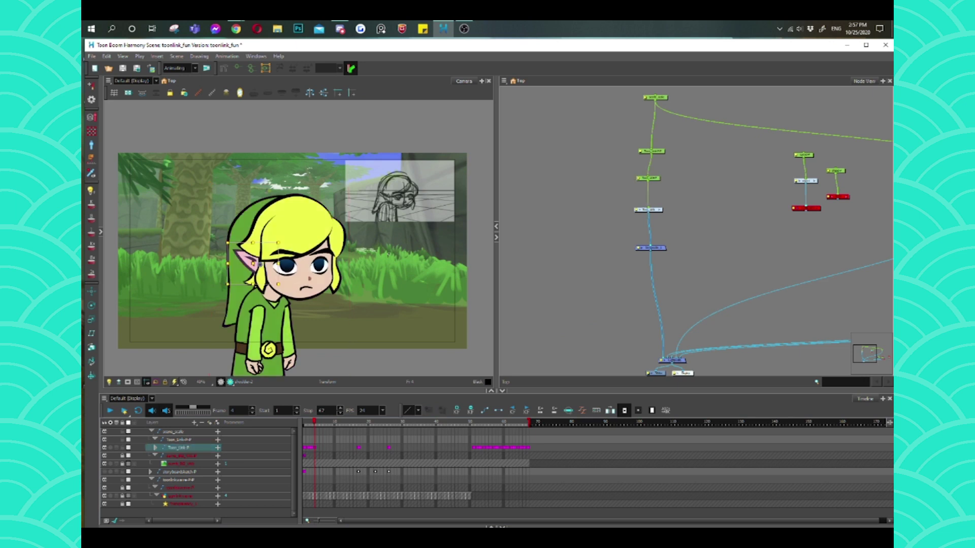
pyautogui.click(260, 260)
pyautogui.moveTo(260, 260); pyautogui.dragTo(262, 262)
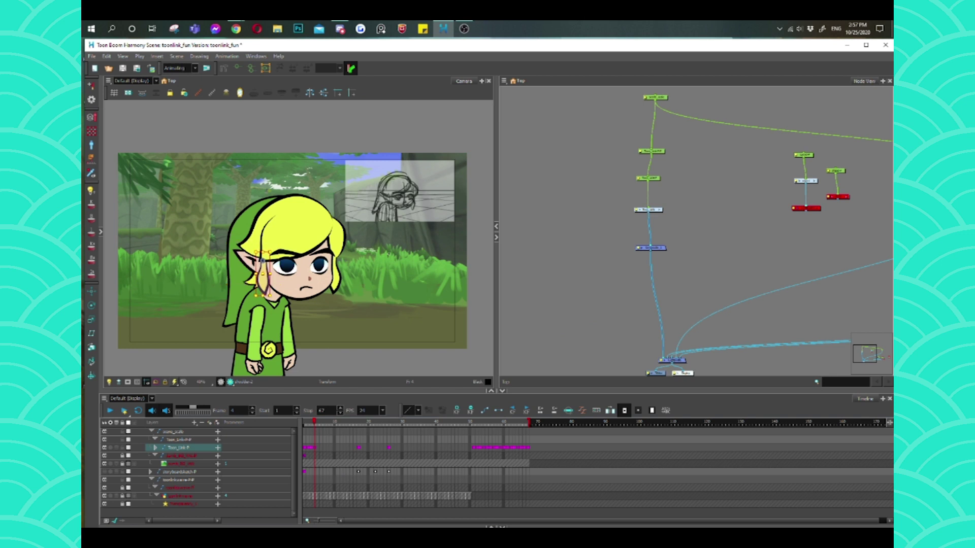
pyautogui.click(278, 289)
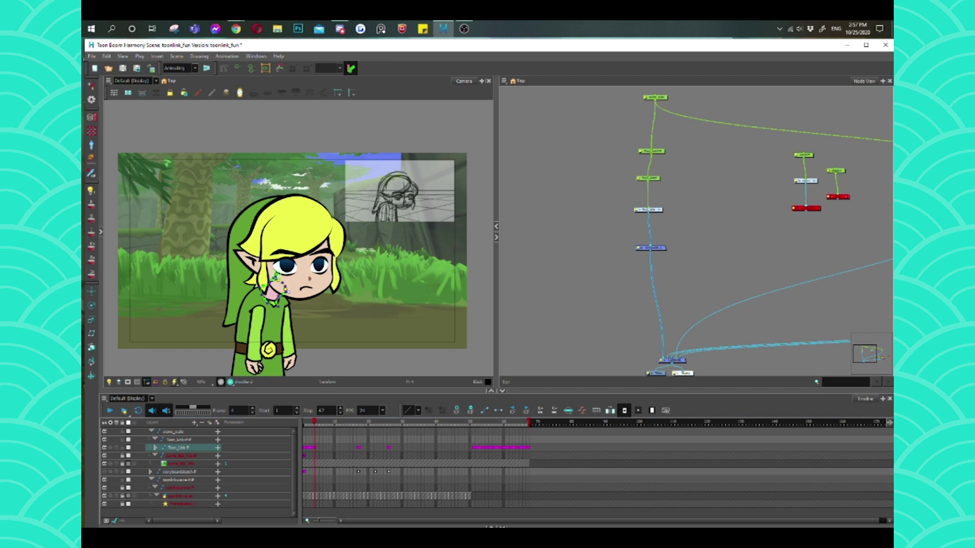
pyautogui.press('Escape')
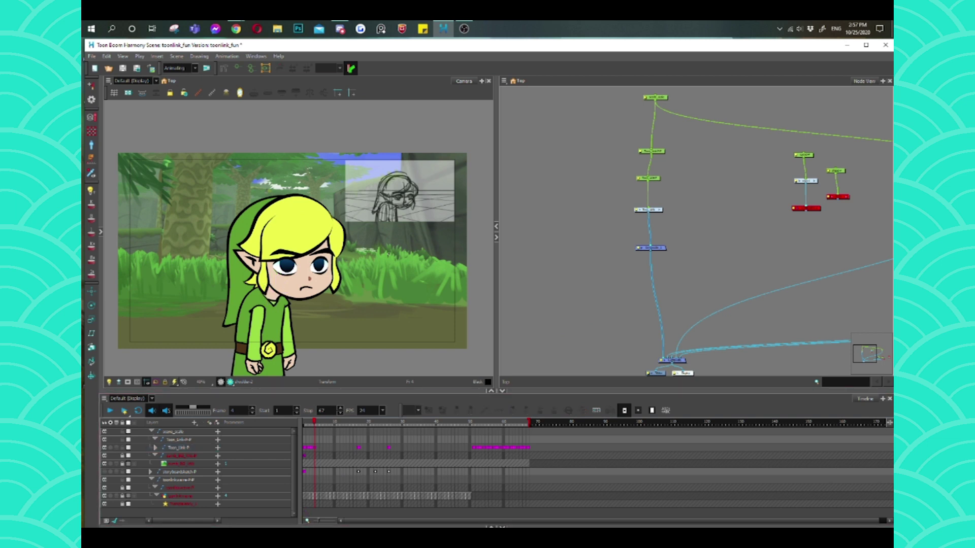
# - Go to the front-facing pose on frame 26 and swap Toon Link's mouth to the smiling drawing
pyautogui.click(314, 448)
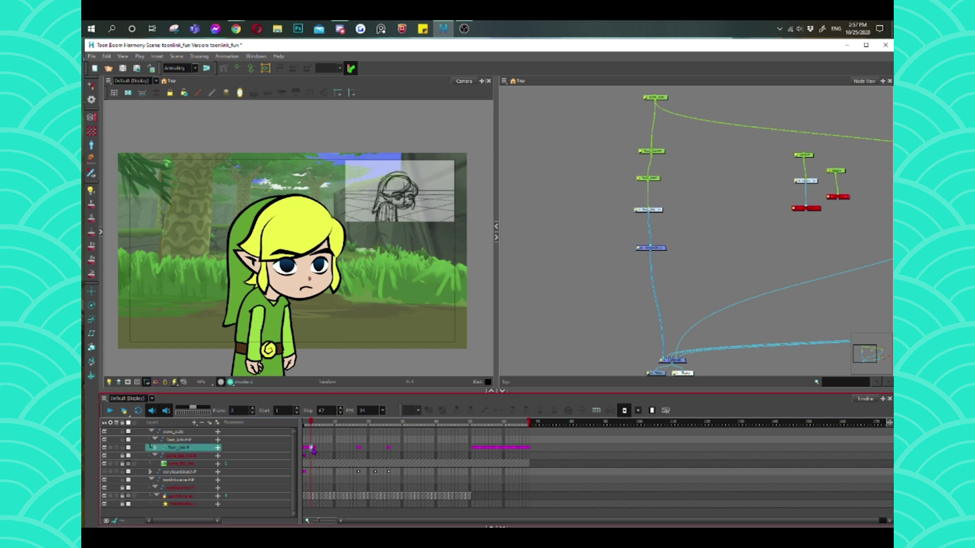
pyautogui.click(389, 448)
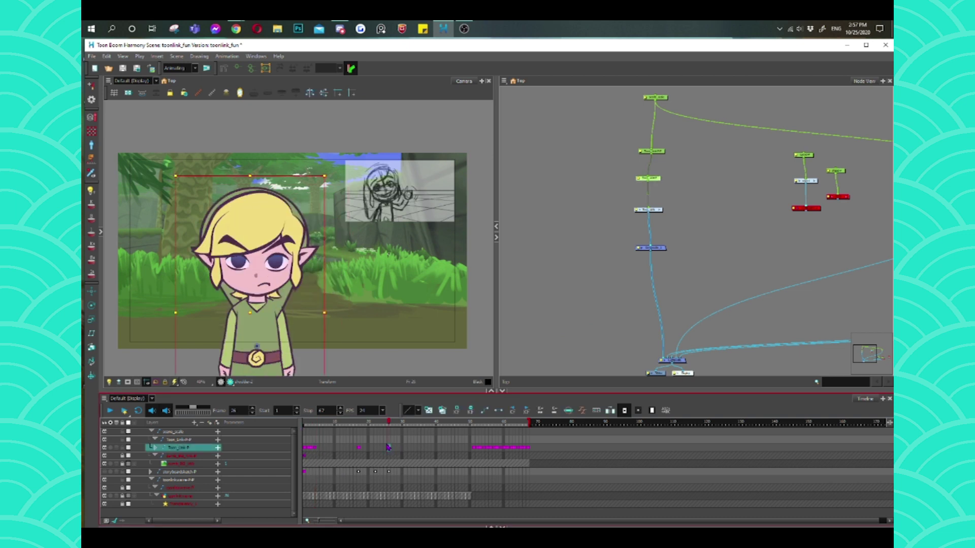
pyautogui.press(']')
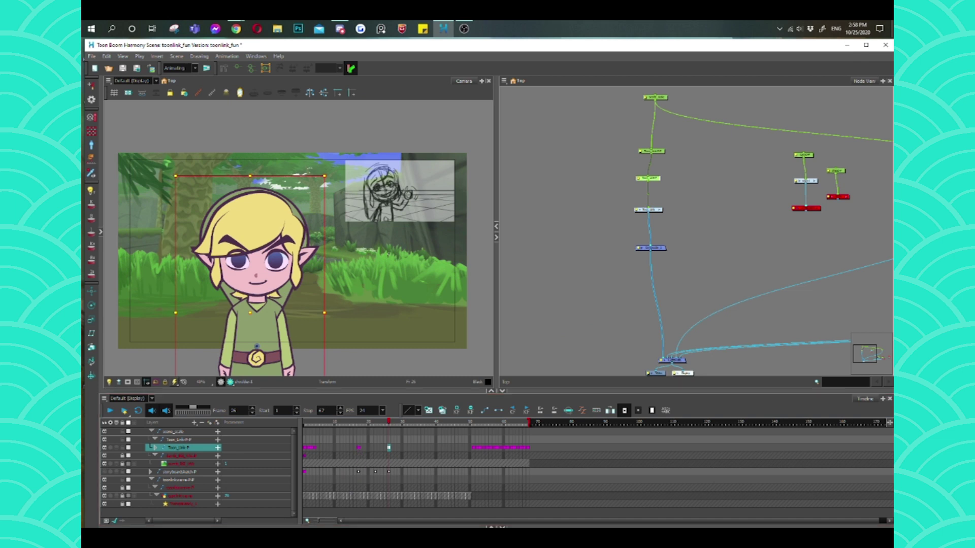
pyautogui.click(257, 238)
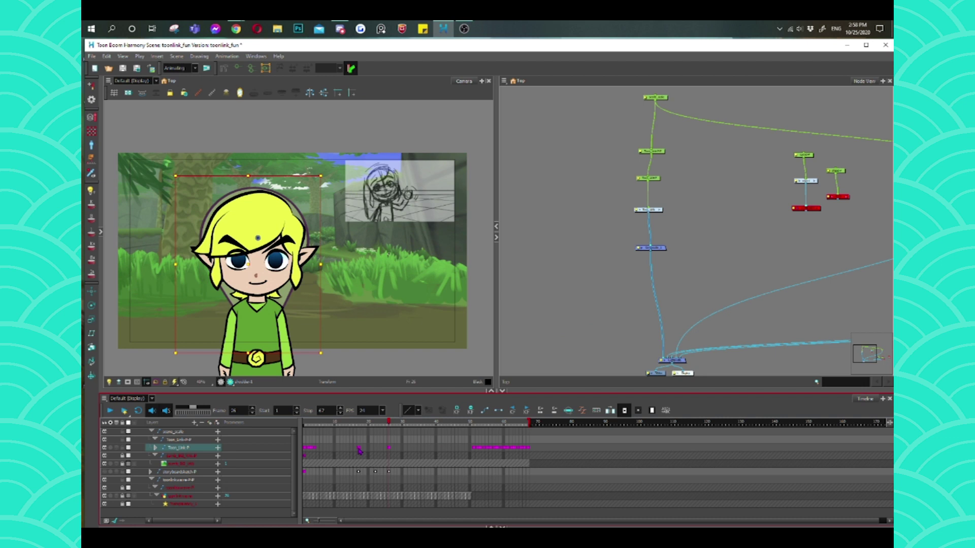
pyautogui.click(390, 448)
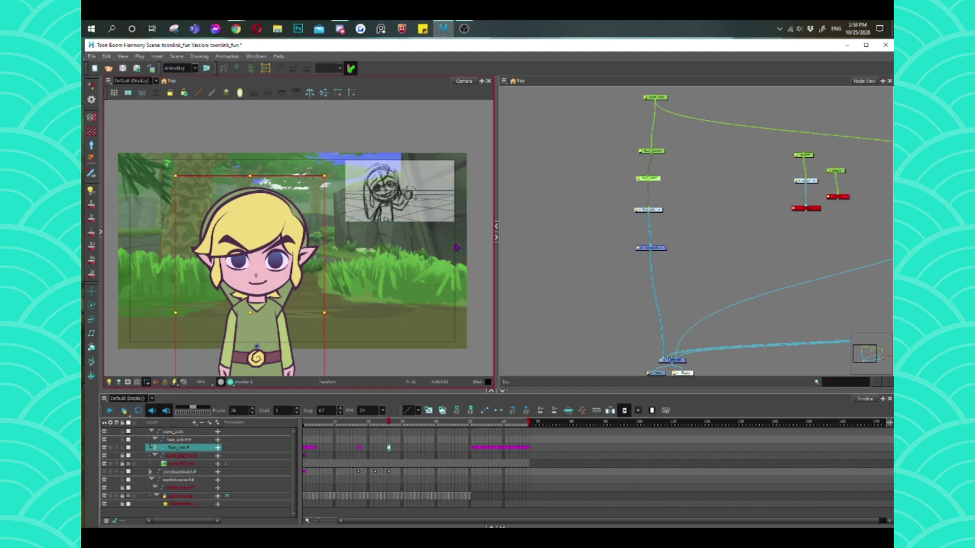
pyautogui.click(531, 285)
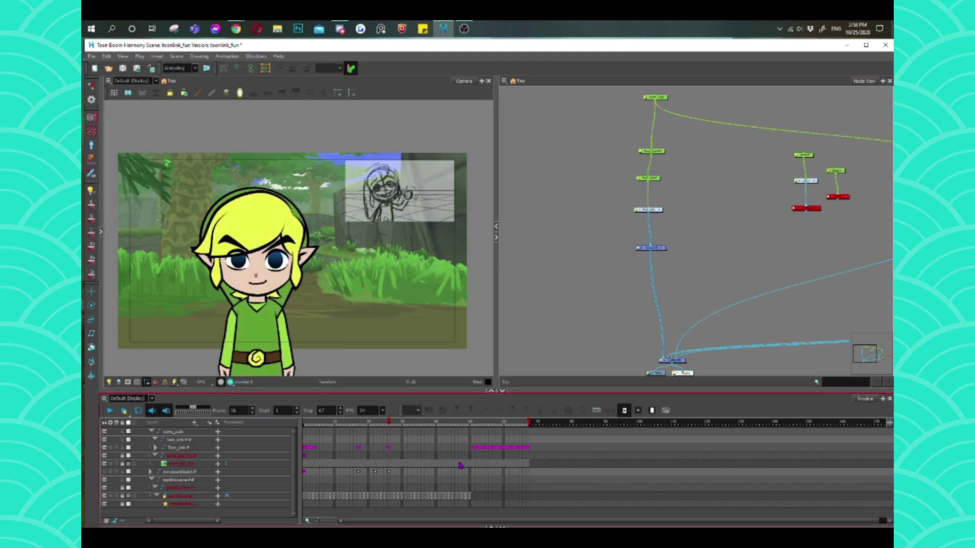
# - Align the top storyboard peg above its node chain and disable it so the sketch overlays the full scene
pyautogui.hscroll(10, 617, 264)
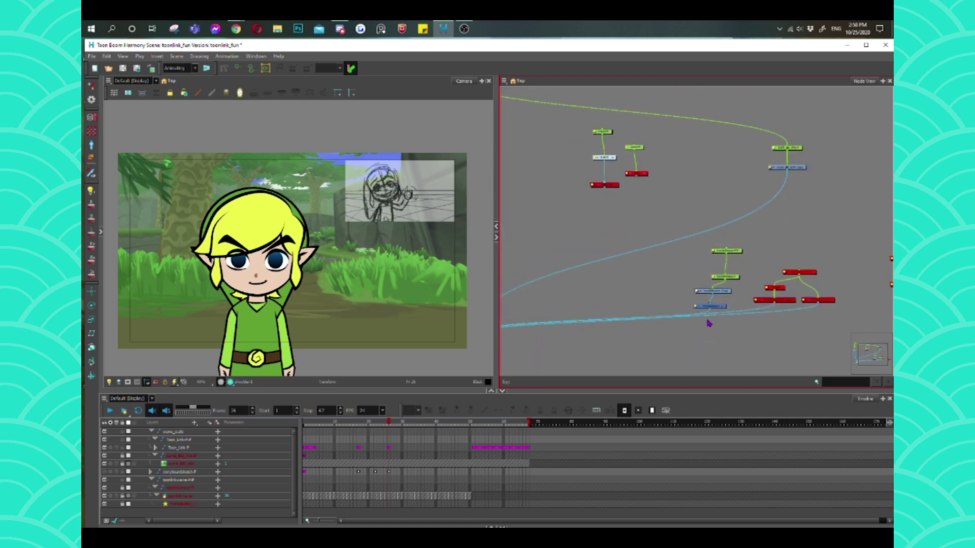
pyautogui.moveTo(736, 252)
pyautogui.mouseDown()
pyautogui.moveTo(723, 249)
pyautogui.moveTo(722, 261)
pyautogui.mouseUp()
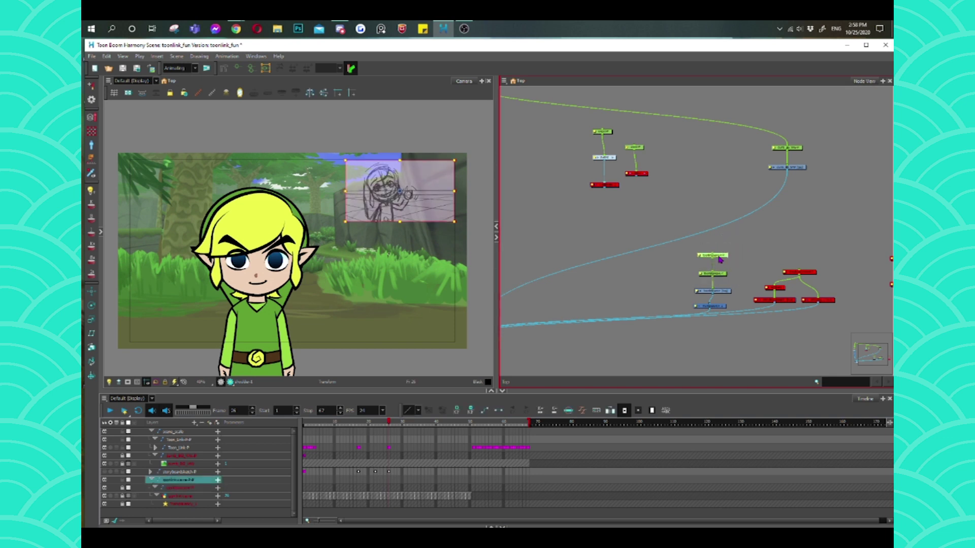
pyautogui.click(739, 326)
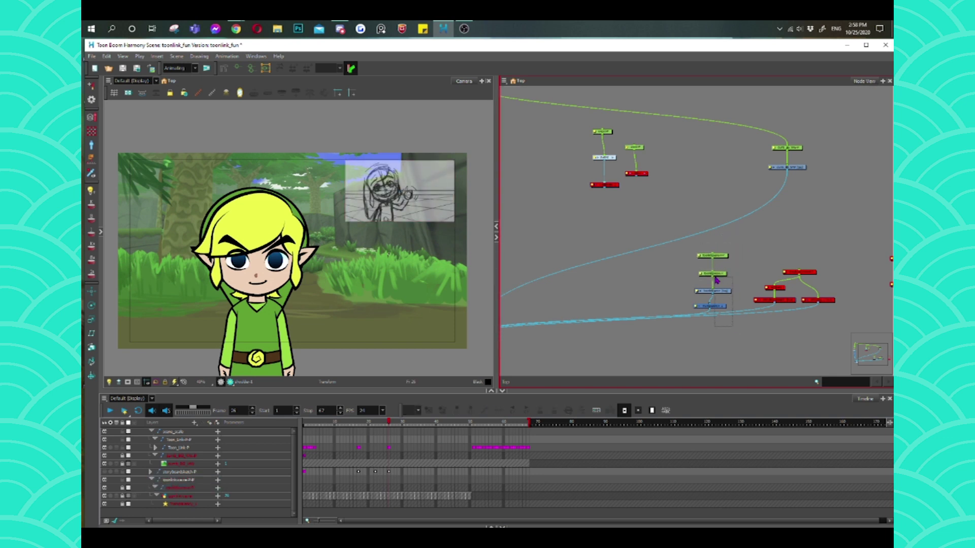
pyautogui.click(713, 273)
pyautogui.click(739, 267)
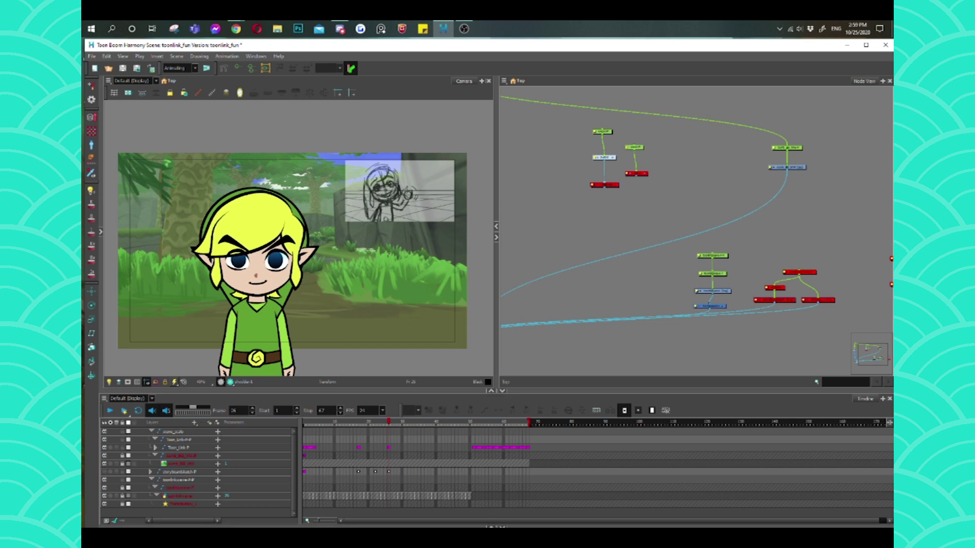
pyautogui.click(712, 256)
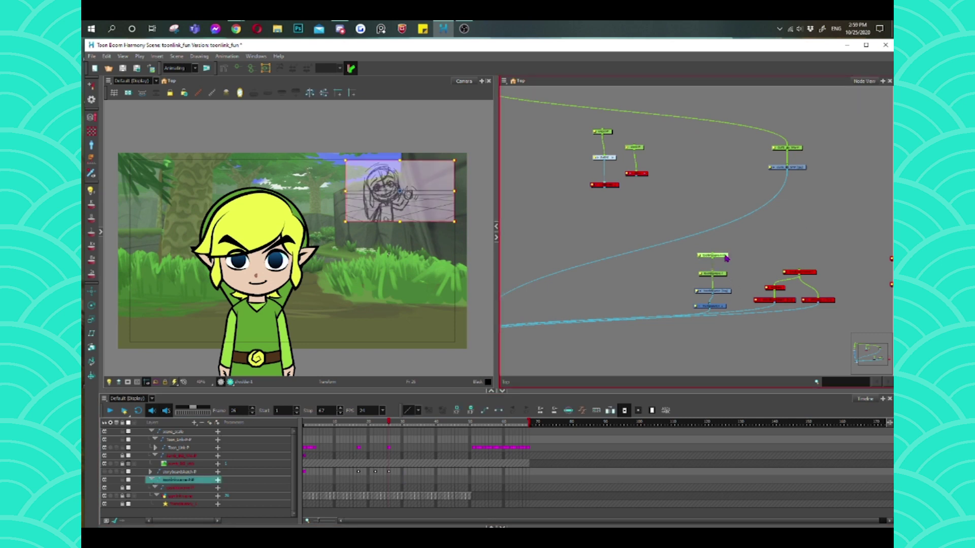
pyautogui.press('d')
pyautogui.click(735, 268)
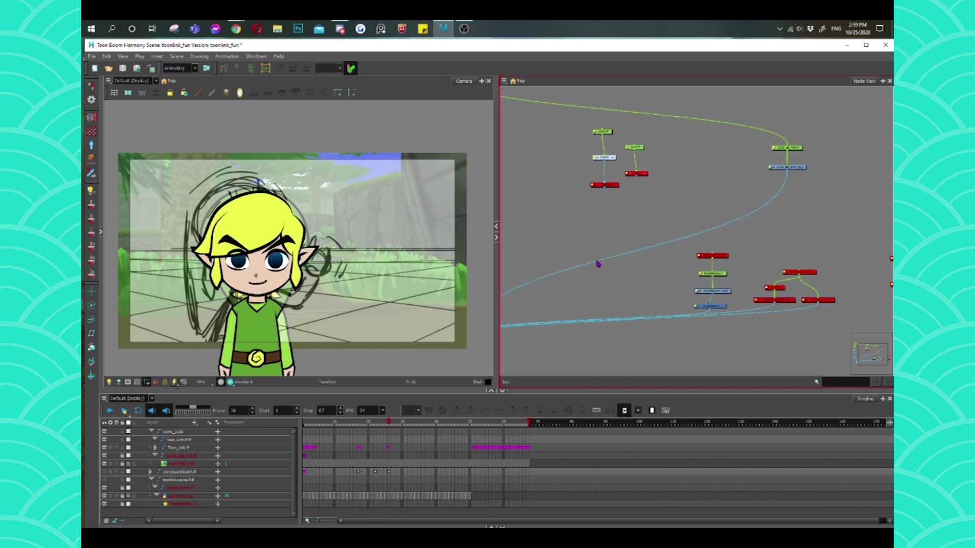
# - Nudge the whole Toon Link rig slightly up and toward the back of the head on frame 4 to fit the sketch
pyautogui.moveTo(599, 266); pyautogui.dragTo(757, 298)
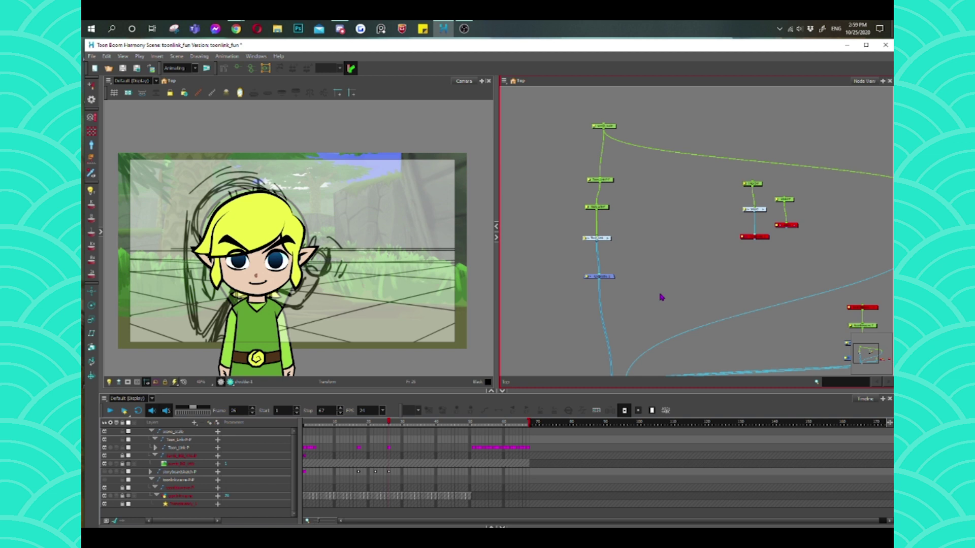
pyautogui.click(600, 207)
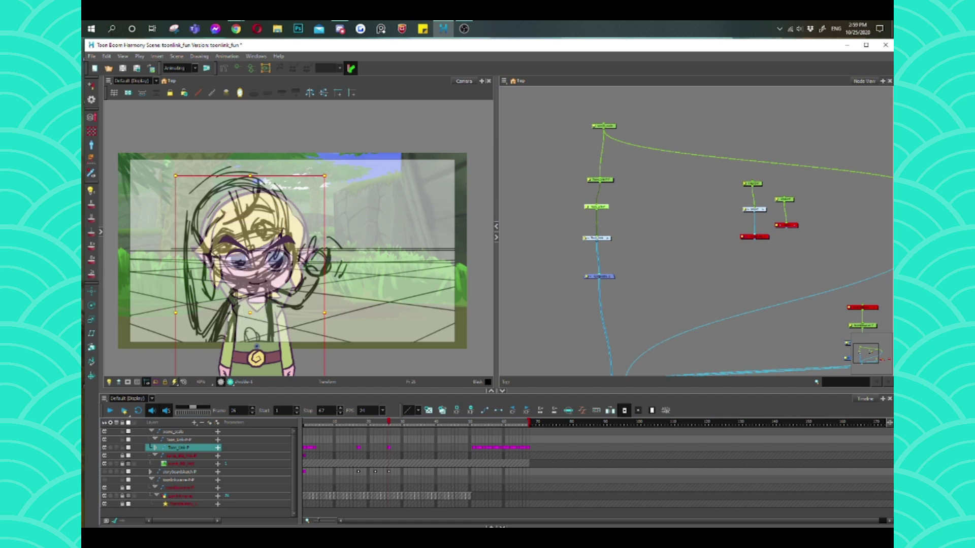
pyautogui.click(314, 421)
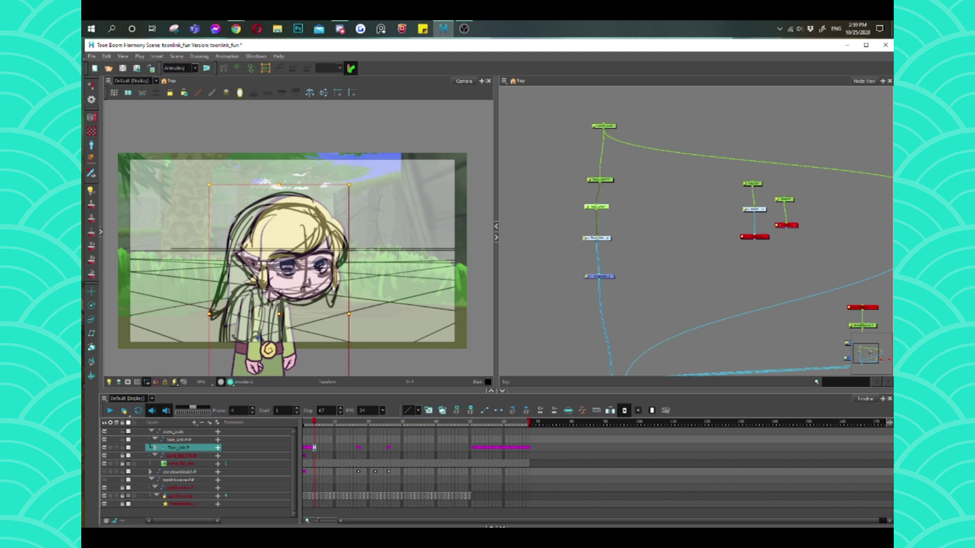
pyautogui.moveTo(258, 337); pyautogui.dragTo(254, 333)
# - Remove the frame 17 pose and fit Toon Link's body and tilted head to the sketch on frame 26
pyautogui.click(388, 447)
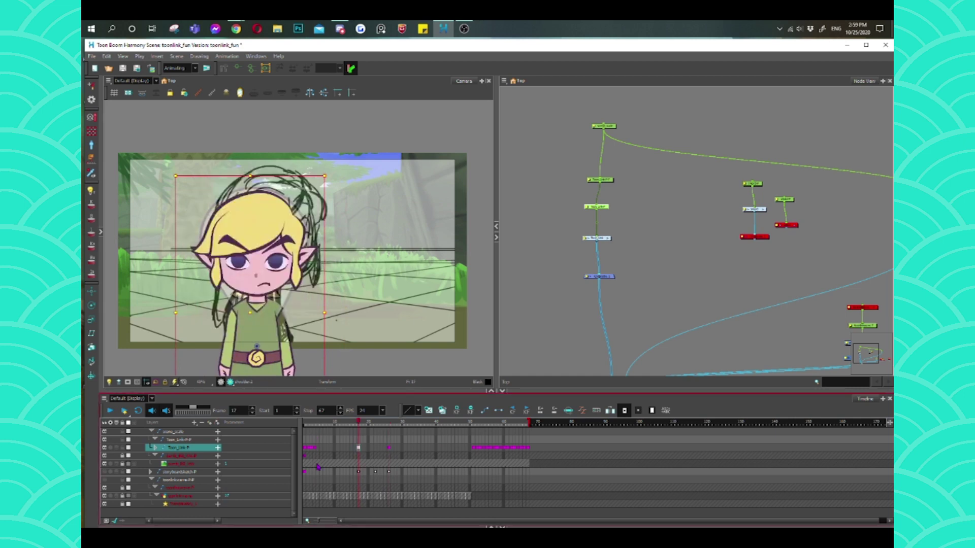
pyautogui.click(314, 447)
pyautogui.click(389, 448)
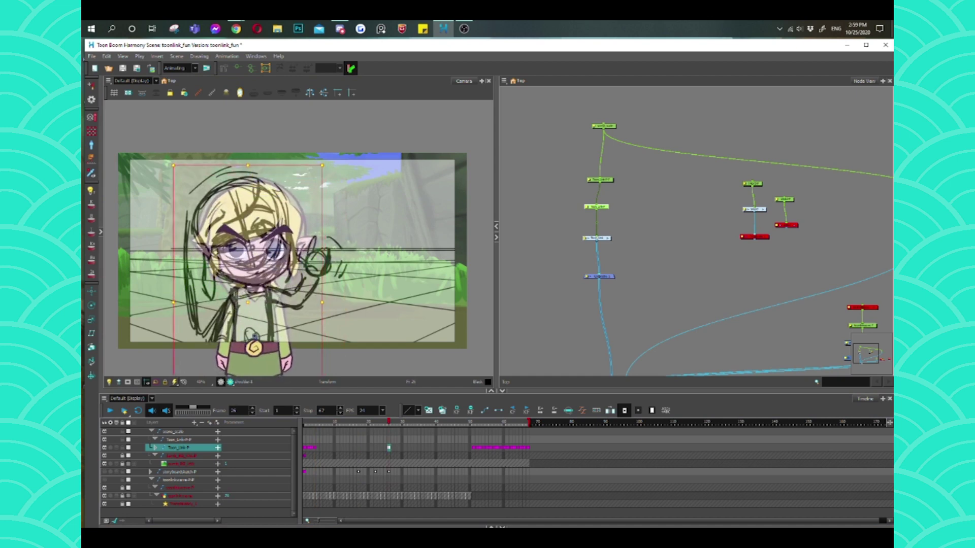
pyautogui.click(315, 447)
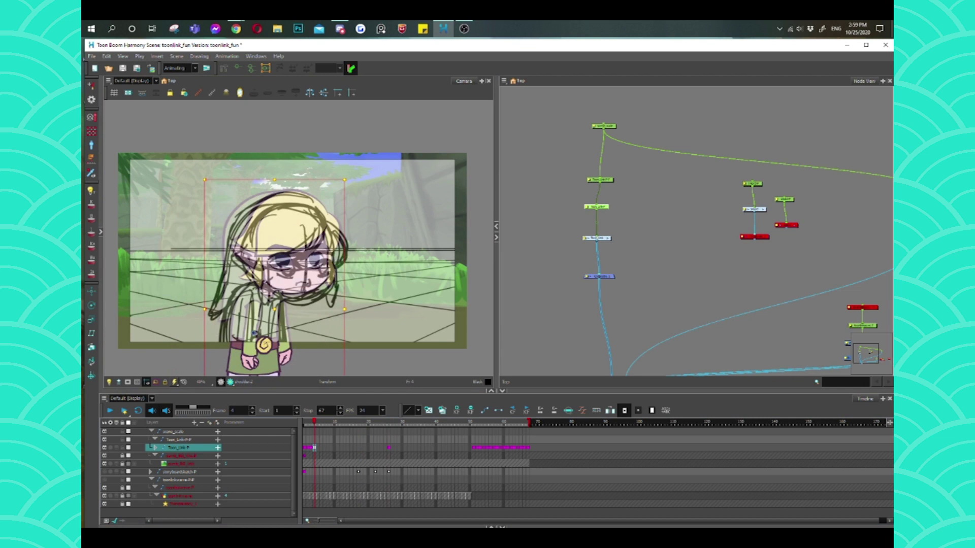
pyautogui.click(389, 448)
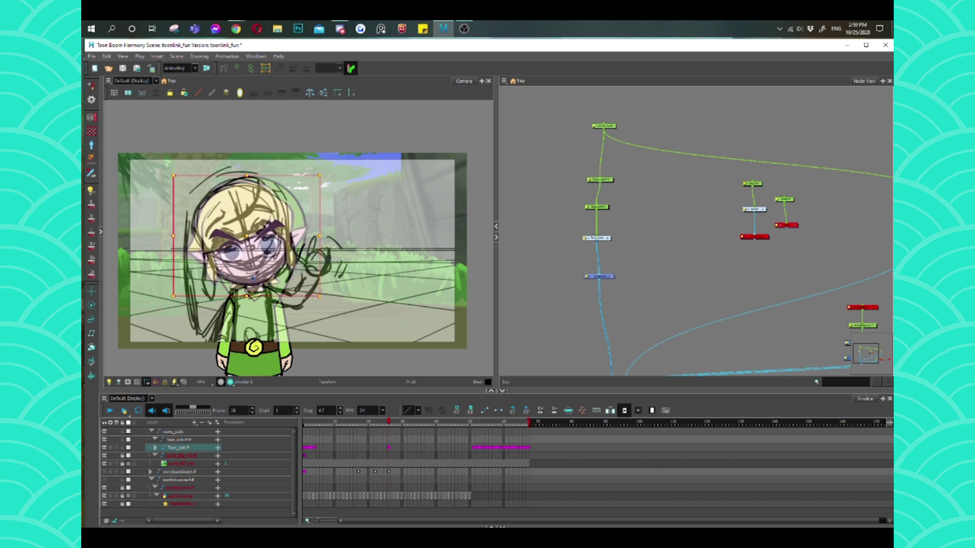
# - Raise the arm on the waving side and bend its forearm up toward the sketched hand on frame 26
pyautogui.click(280, 329)
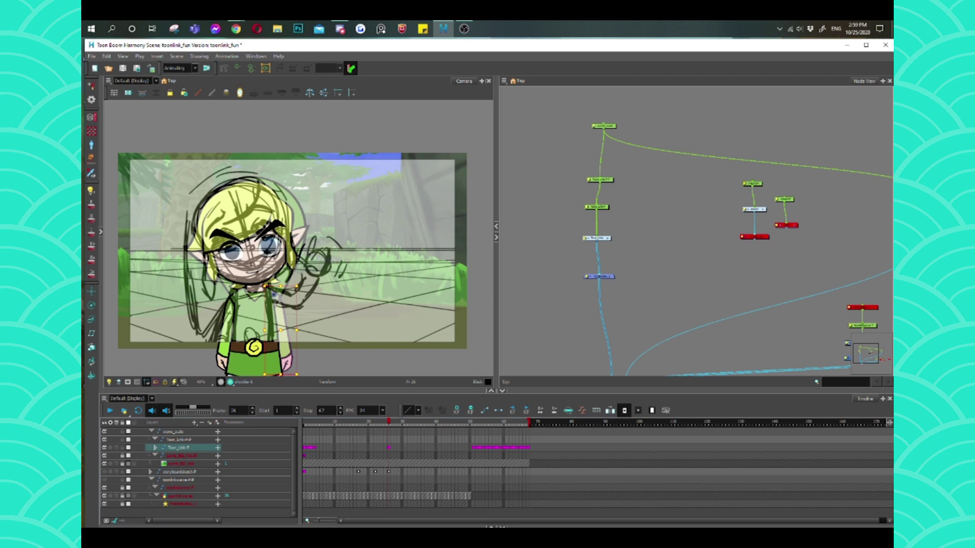
pyautogui.moveTo(285, 358)
pyautogui.mouseDown()
pyautogui.moveTo(336, 320)
pyautogui.moveTo(317, 312)
pyautogui.moveTo(325, 278)
pyautogui.moveTo(321, 269)
pyautogui.moveTo(313, 277)
pyautogui.mouseUp()
pyautogui.click(315, 263)
pyautogui.press('-')
pyautogui.press('-')
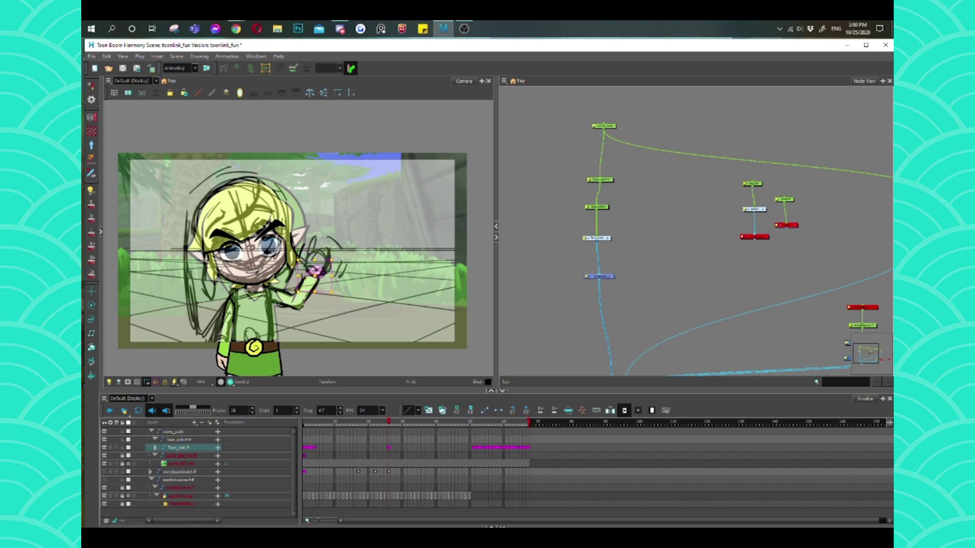
# - Clear the raised hand's artwork on frame 26 and switch to the Pencil in red for a rough replacement
pyautogui.press('=')
pyautogui.hotkey('alt', 's')
pyautogui.hotkey('ctrl', 'a')
pyautogui.press('Escape')
pyautogui.moveTo(315, 269); pyautogui.dragTo(324, 274)
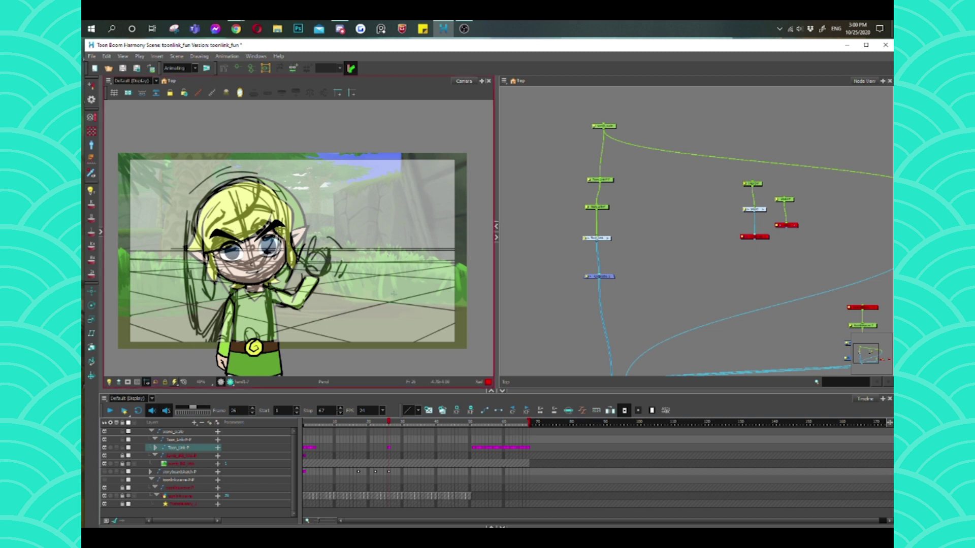
# - Re-enable the storyboard peg to compare the pose with the small sketch, and disable it again for the full overlay
pyautogui.scroll(-4, 742, 276)
pyautogui.scroll(3, 761, 265)
pyautogui.click(809, 290)
pyautogui.click(786, 295)
pyautogui.press('a')
pyautogui.click(796, 270)
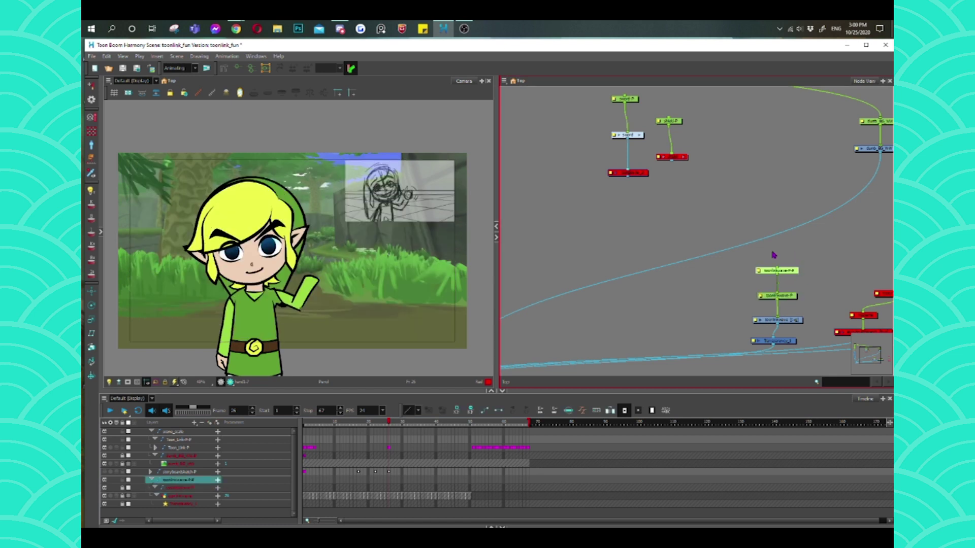
pyautogui.press('a')
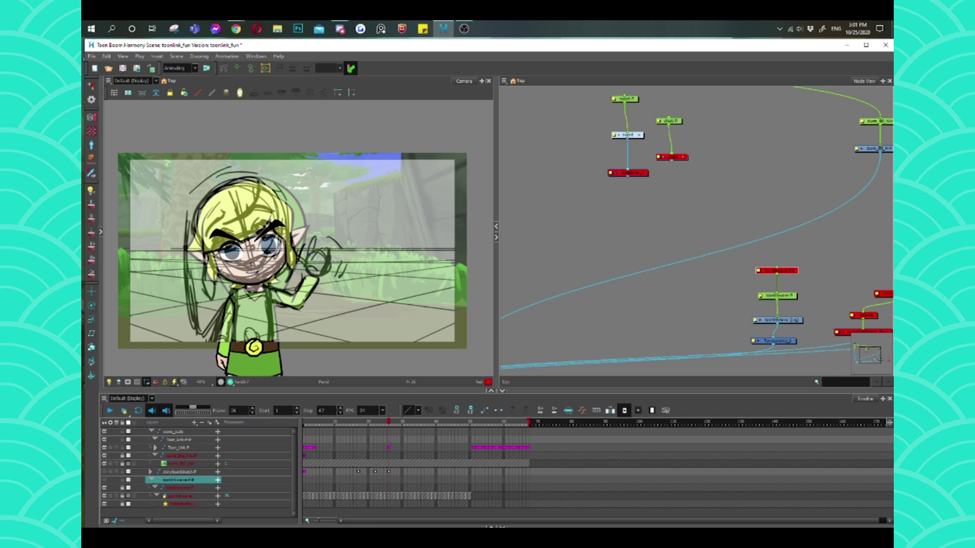
pyautogui.click(514, 318)
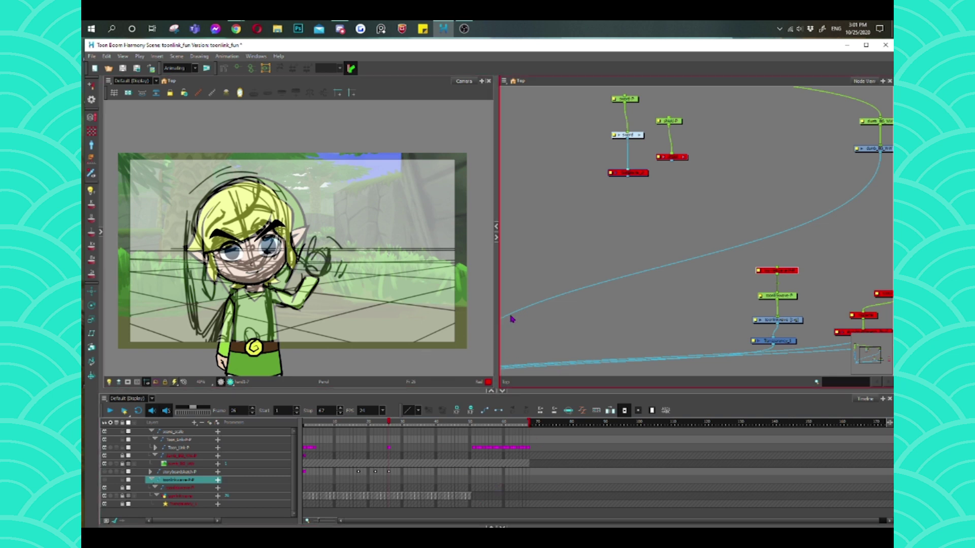
pyautogui.scroll(2, 530, 190)
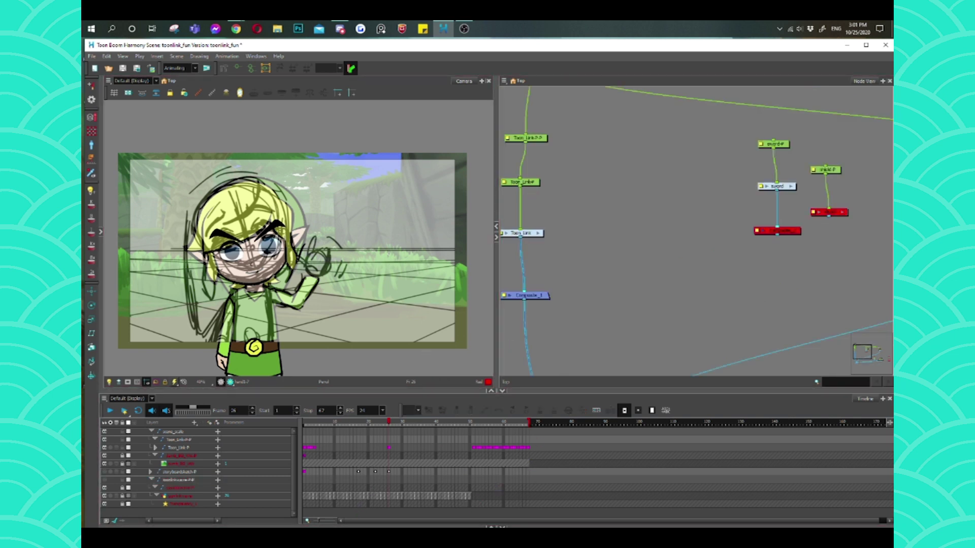
pyautogui.click(104, 480)
pyautogui.click(104, 479)
# - Sketch a rough open hand in red at the end of the raised forearm, tracing the storyboard's waving hand
pyautogui.moveTo(307, 276); pyautogui.dragTo(322, 264)
pyautogui.hotkey('ctrl', 'z')
pyautogui.hotkey('shift', 't')
pyautogui.click(304, 285)
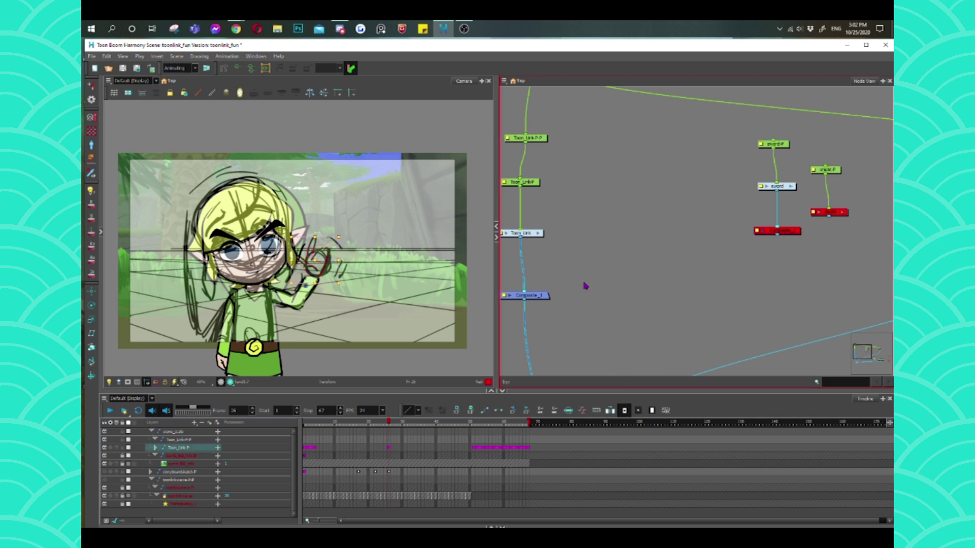
# - Enable the top storyboard peg to return the sketch to its small reference size in the scene
pyautogui.click(679, 279)
pyautogui.scroll(-5, 647, 291)
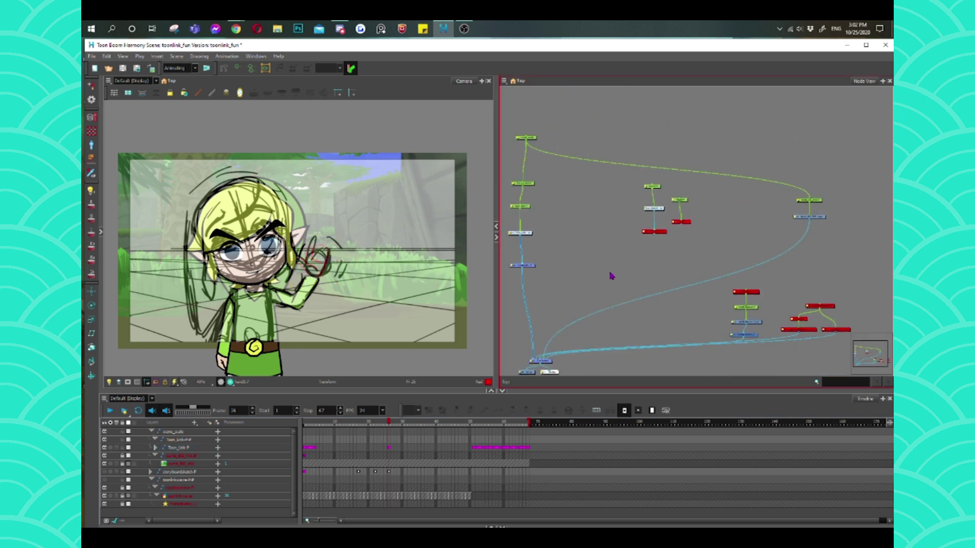
pyautogui.click(757, 293)
pyautogui.press('d')
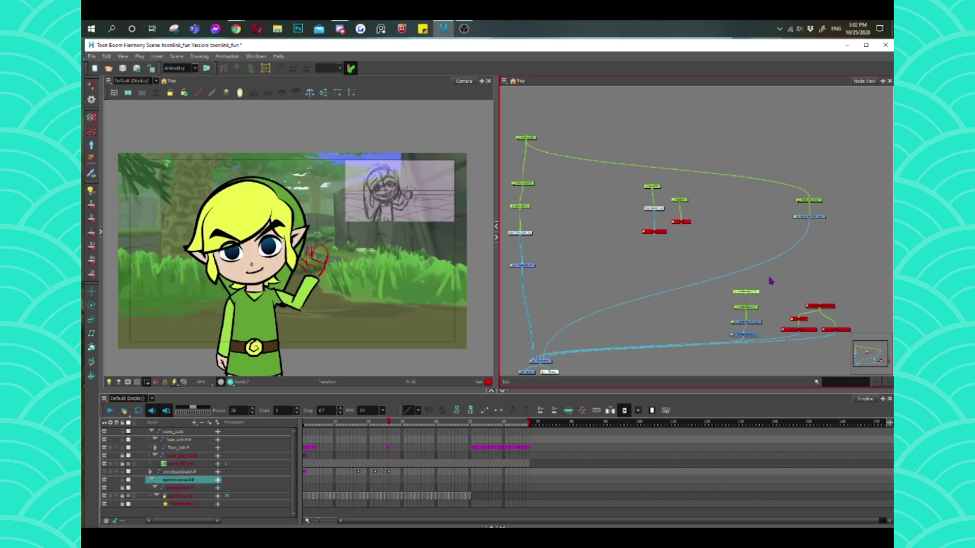
# - Refine the bend of the raised arm by adjusting the deformers of its upper arm and forearm
pyautogui.click(282, 351)
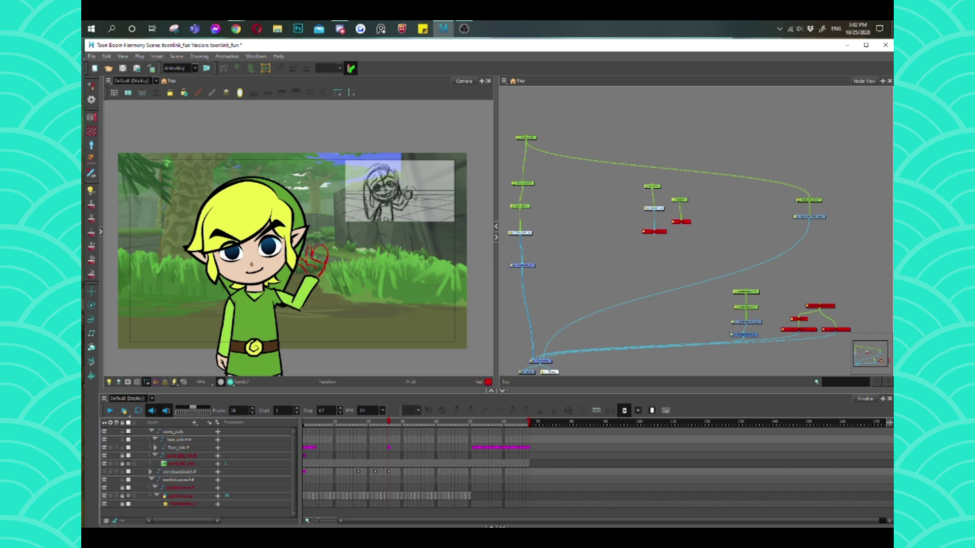
pyautogui.click(304, 291)
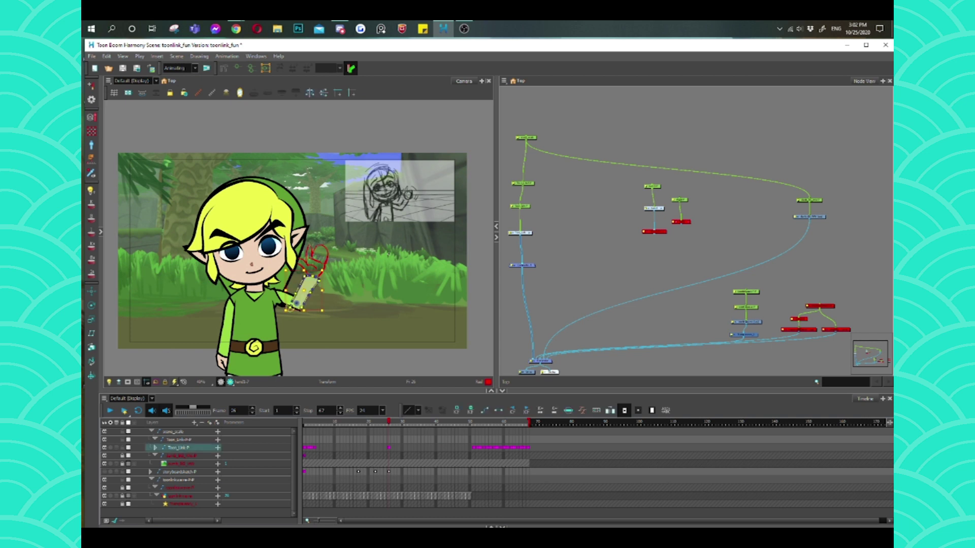
pyautogui.press('Escape')
pyautogui.click(286, 297)
pyautogui.moveTo(305, 306); pyautogui.dragTo(304, 300)
pyautogui.press('Escape')
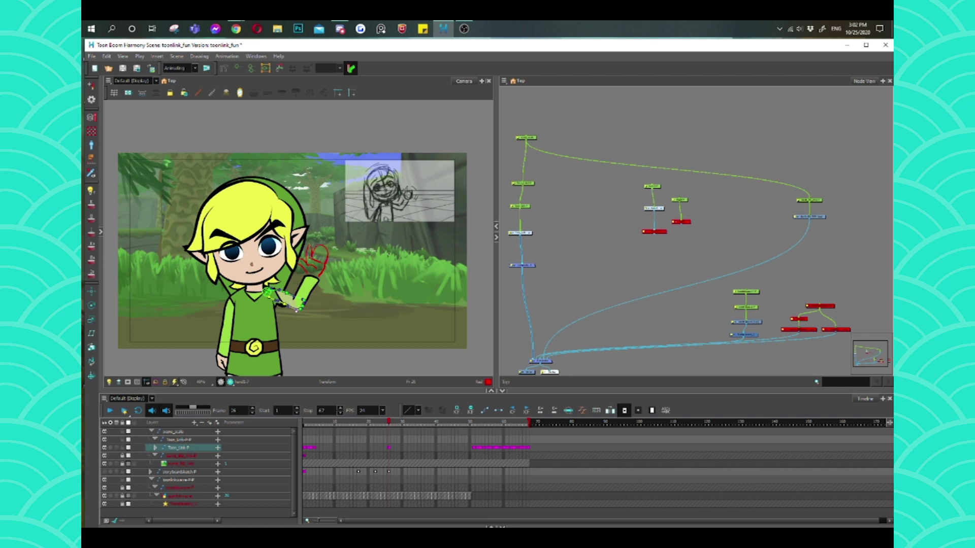
pyautogui.click(296, 307)
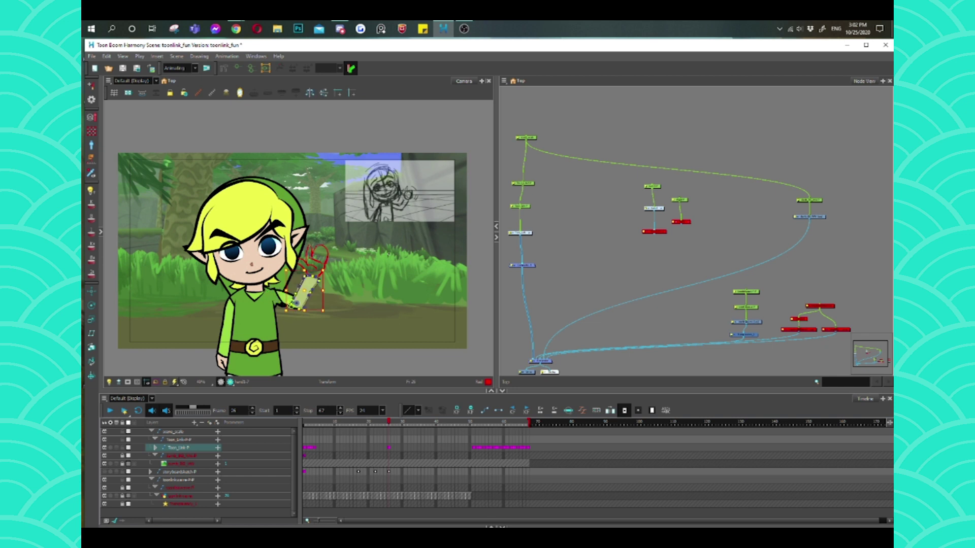
pyautogui.press('Escape')
# - Adjust the torso and the raised arm's shoulder with their deformers, undoing the last unwanted change
pyautogui.click(254, 315)
pyautogui.press('Escape')
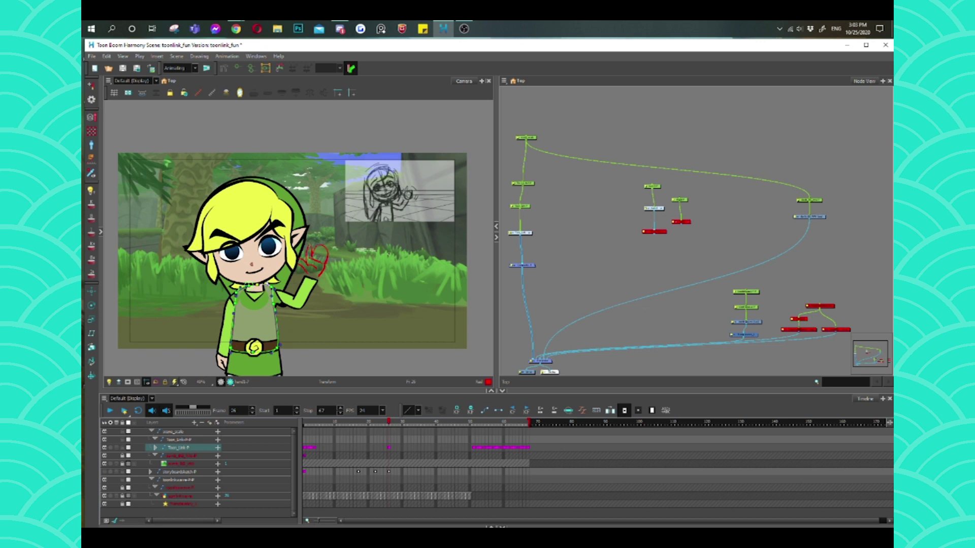
pyautogui.click(277, 299)
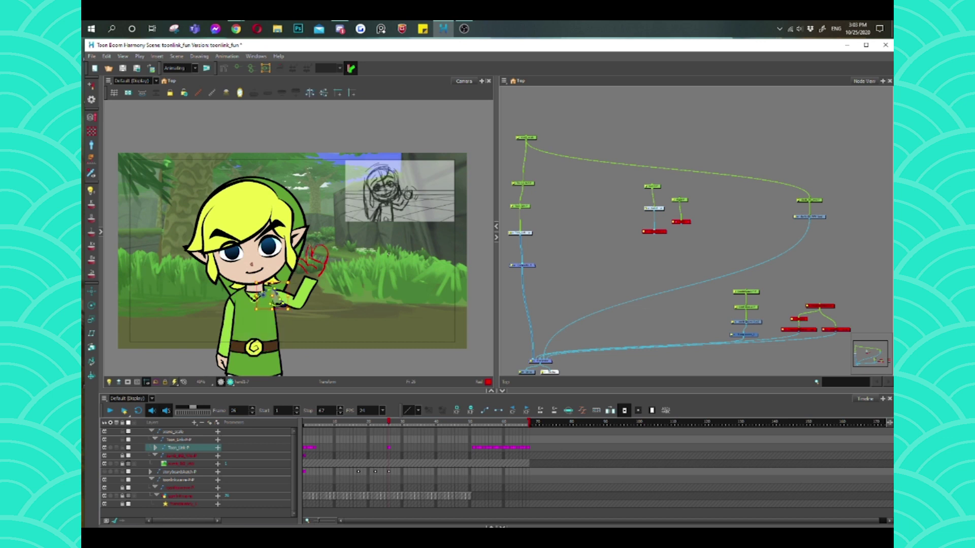
pyautogui.press('Escape')
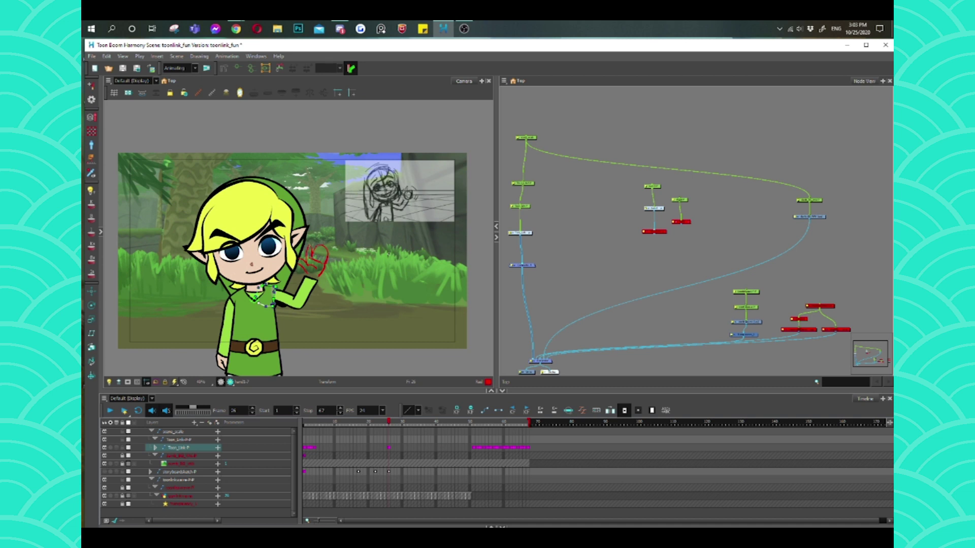
pyautogui.click(278, 300)
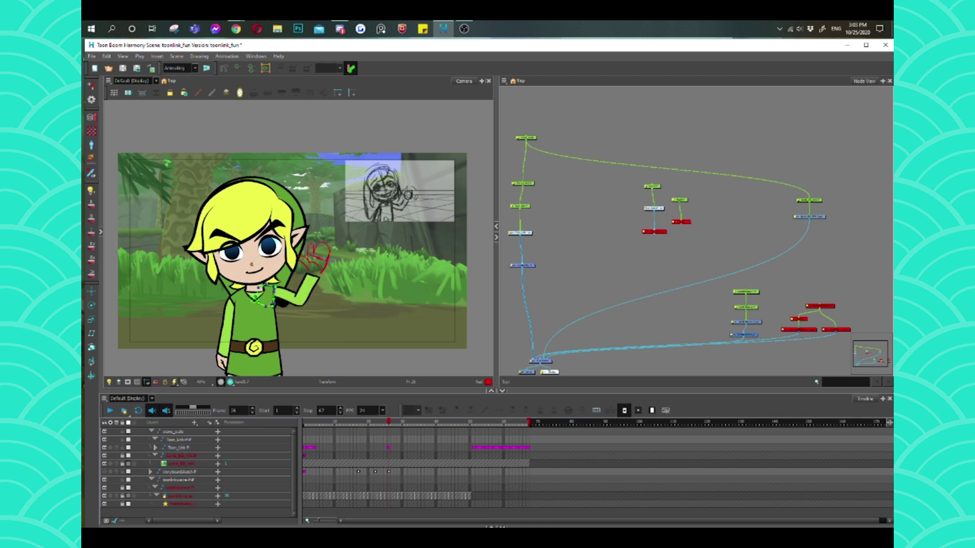
pyautogui.hotkey('alt', 'q')
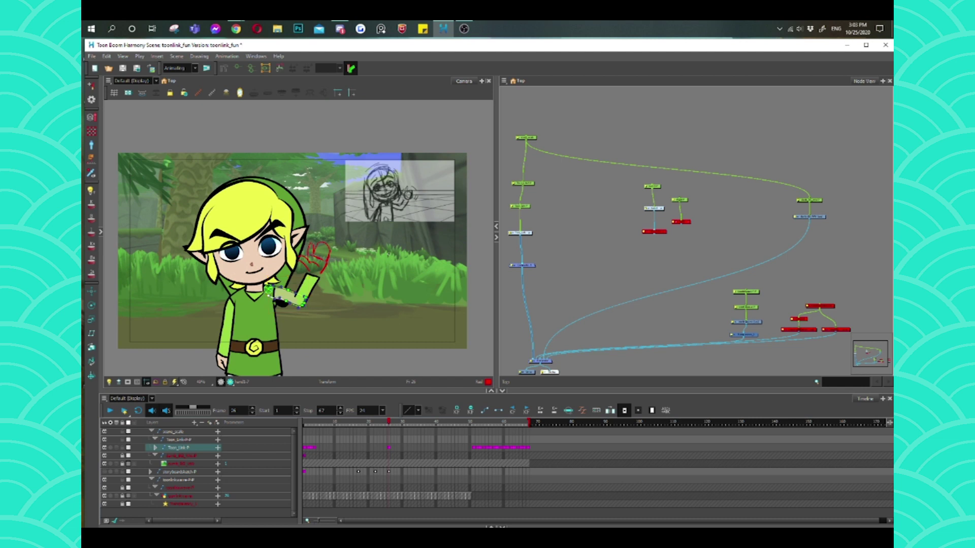
pyautogui.hotkey('ctrl', 'z')
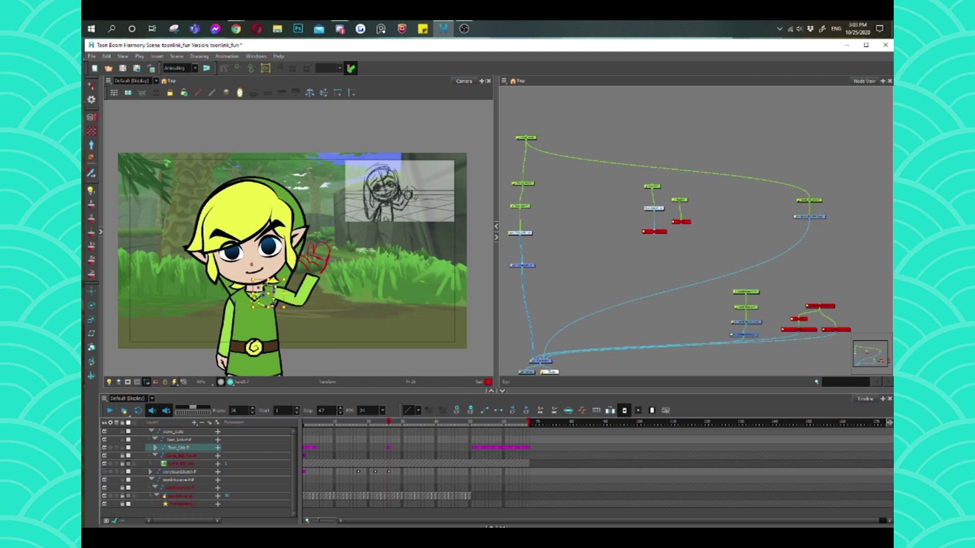
# - Clear the closed smiling mouth's artwork on frame 26
pyautogui.click(296, 288)
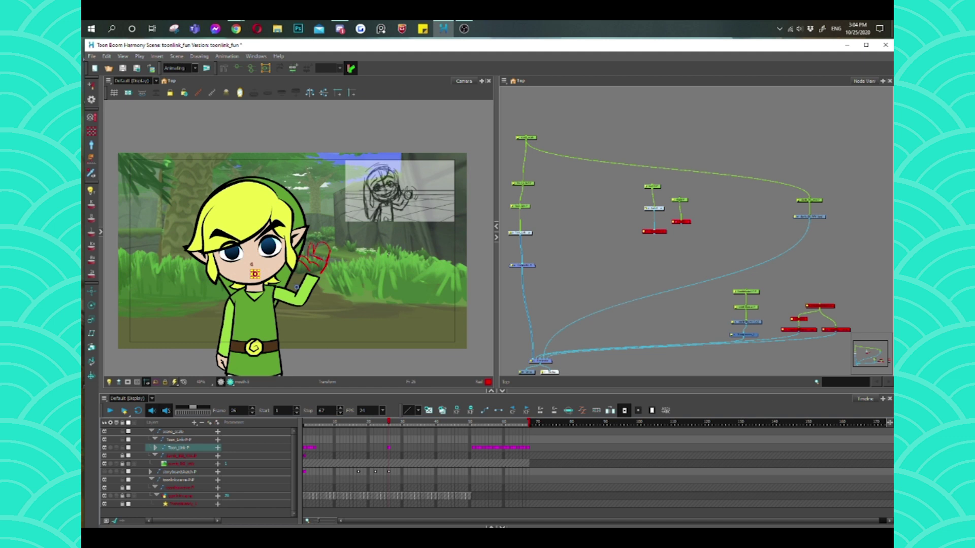
pyautogui.hotkey('alt', 's')
pyautogui.press('Escape')
# - Sketch a rough open smiling mouth in red on Toon Link's face, undoing and redrawing strokes until the shape fits
pyautogui.moveTo(244, 273); pyautogui.dragTo(264, 266)
pyautogui.hotkey('ctrl', 'z')
pyautogui.moveTo(245, 269); pyautogui.dragTo(259, 272)
pyautogui.hotkey('ctrl', 'z')
pyautogui.hotkey('ctrl', 'z')
pyautogui.moveTo(243, 274); pyautogui.dragTo(262, 266)
pyautogui.hotkey('ctrl', 'z')
pyautogui.hotkey('ctrl', 'z')
pyautogui.hotkey('ctrl', 'z')
pyautogui.moveTo(249, 270); pyautogui.dragTo(261, 276)
pyautogui.hotkey('ctrl', 'z')
pyautogui.hotkey('shift', 't')
pyautogui.click(241, 244)
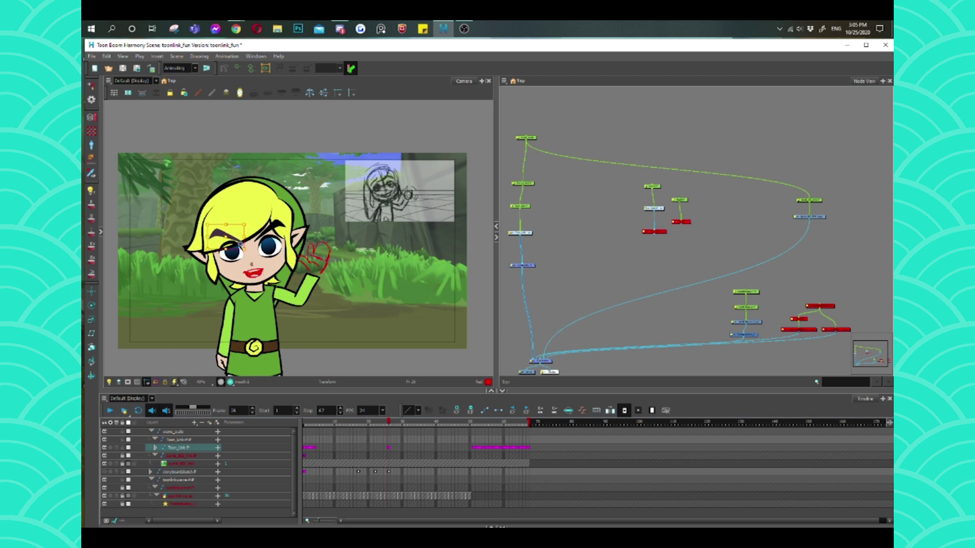
# - Adjust the angle and placement of Toon Link's eyebrows for the smiling expression on frame 26
pyautogui.click(253, 271)
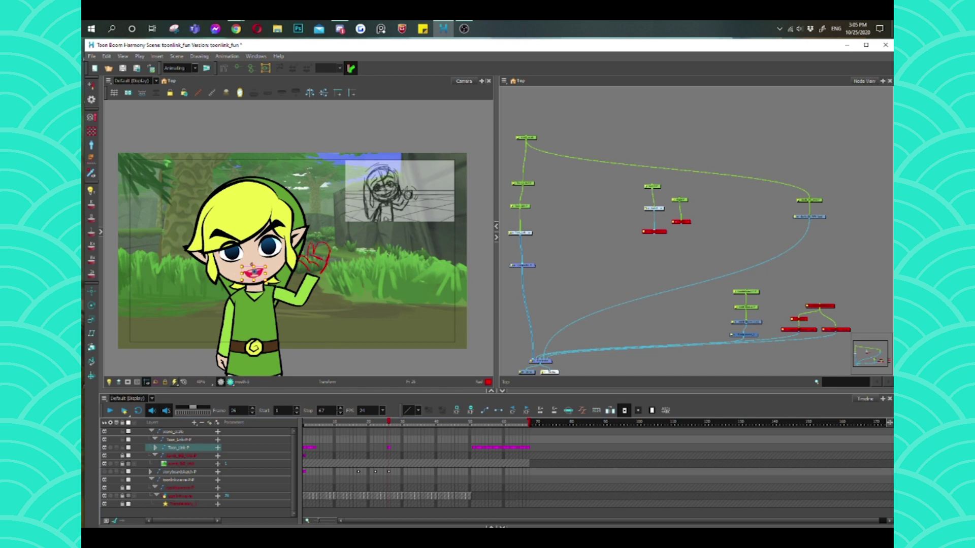
pyautogui.click(241, 242)
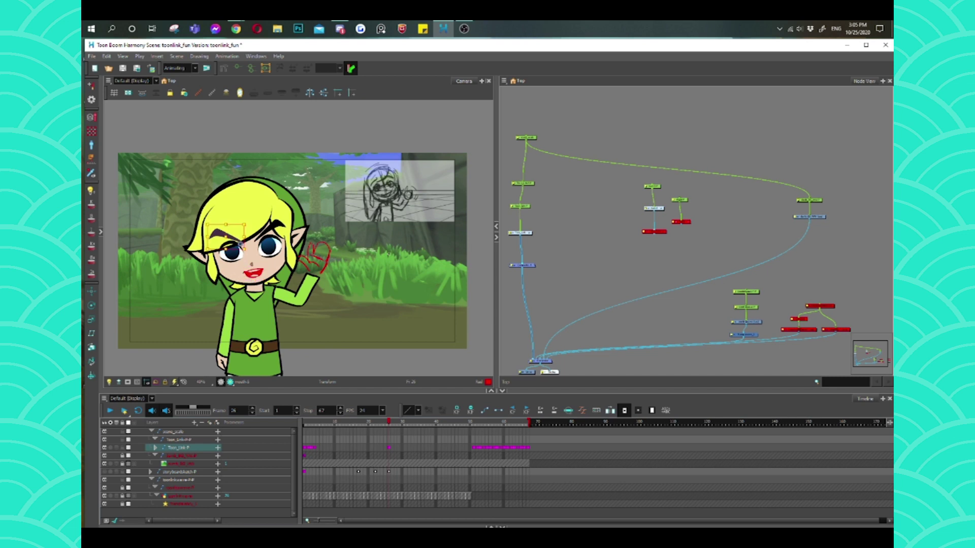
pyautogui.click(254, 232)
pyautogui.click(229, 238)
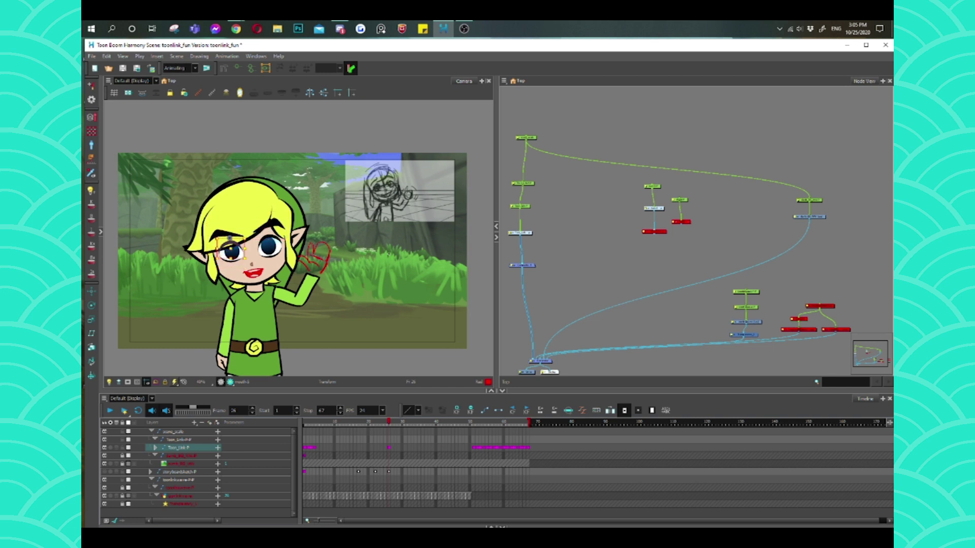
# - Adjust the pupils and lower eyelids of both of Toon Link's eyes on frame 26
pyautogui.click(231, 256)
pyautogui.click(268, 247)
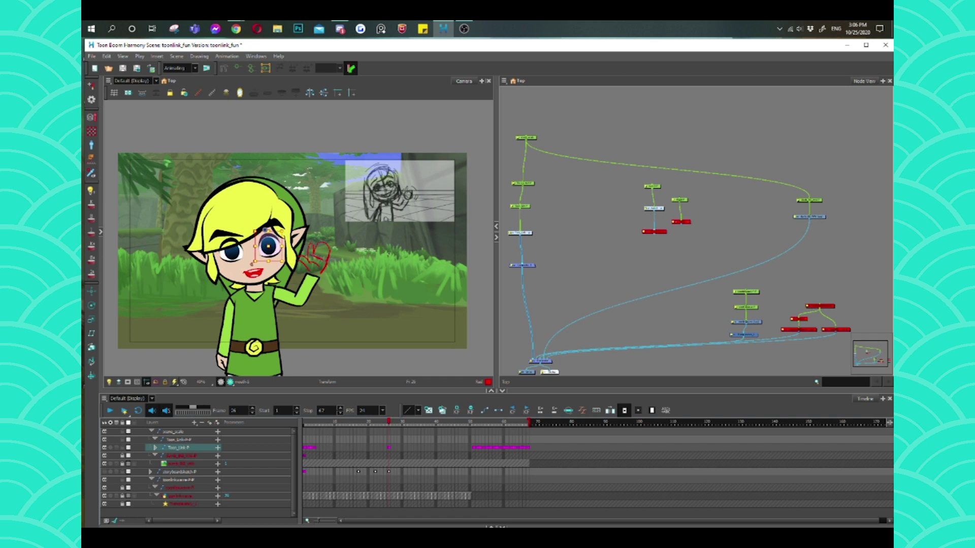
pyautogui.click(269, 246)
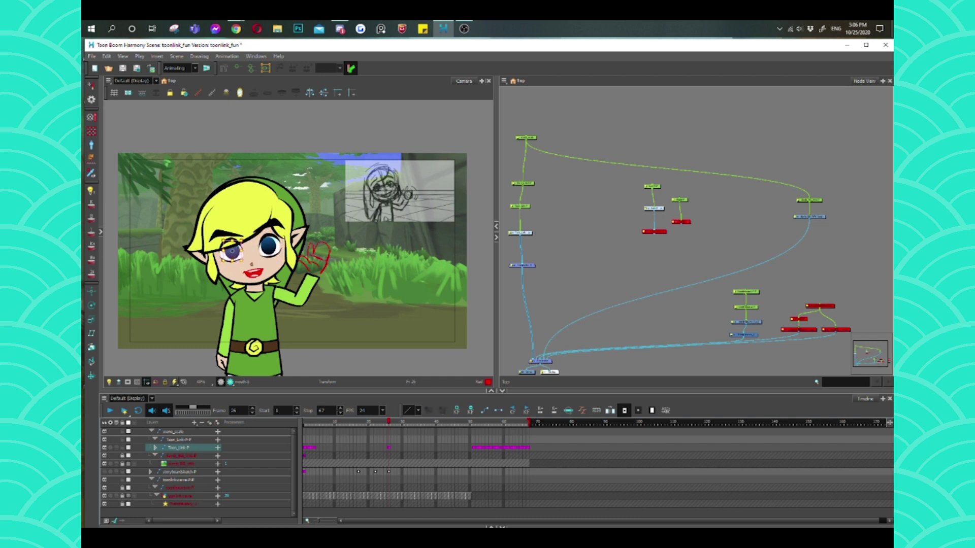
pyautogui.click(231, 257)
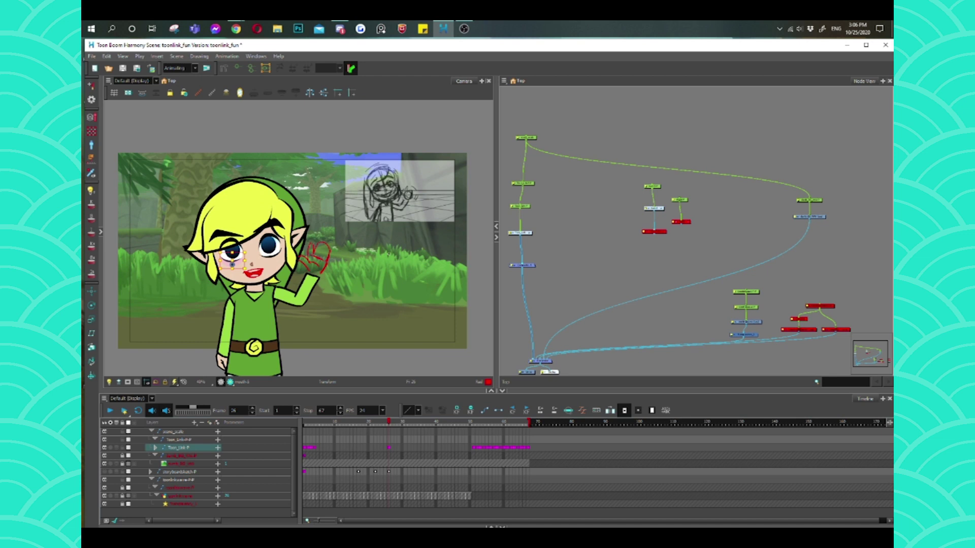
pyautogui.click(269, 248)
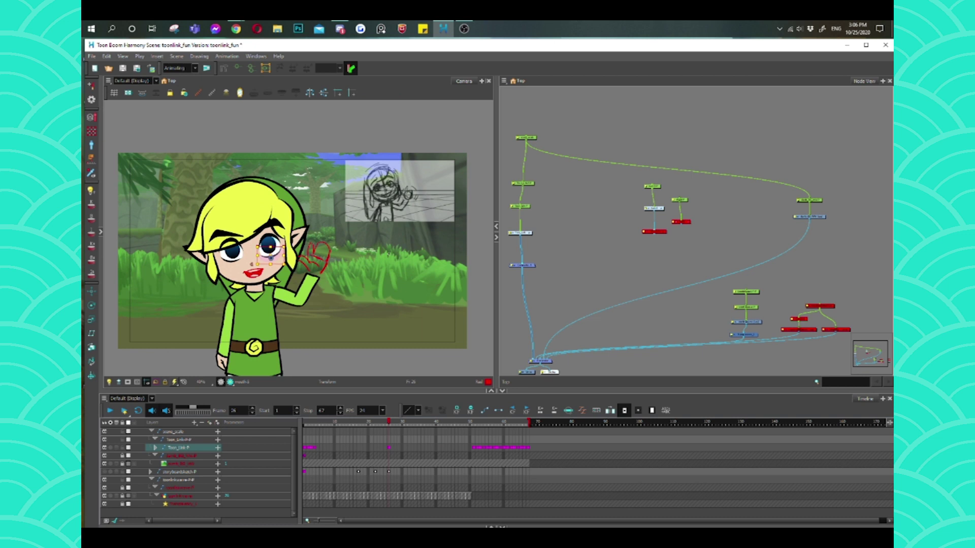
# - Nudge the facial features together slightly upward on the head, including the rough mouth drawing
pyautogui.click(252, 268)
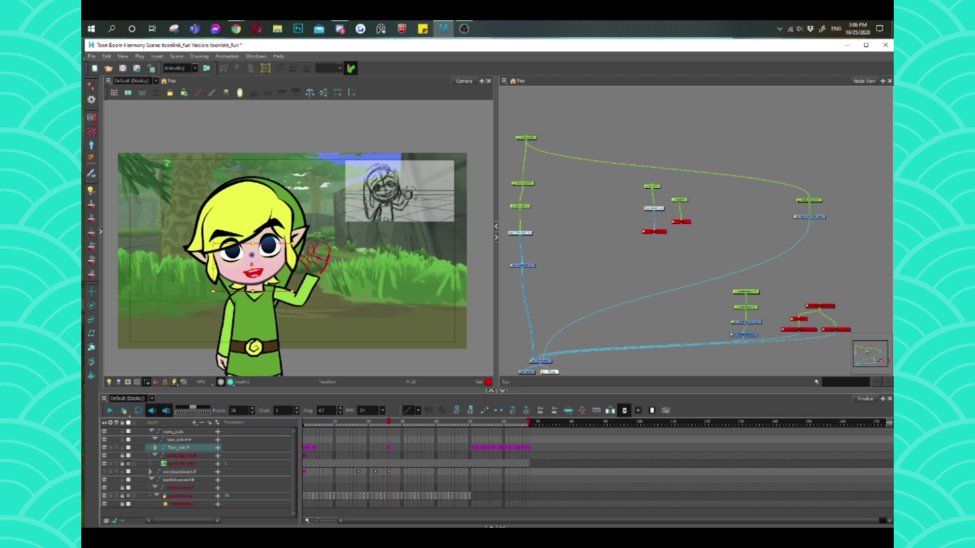
pyautogui.click(236, 213)
pyautogui.click(249, 243)
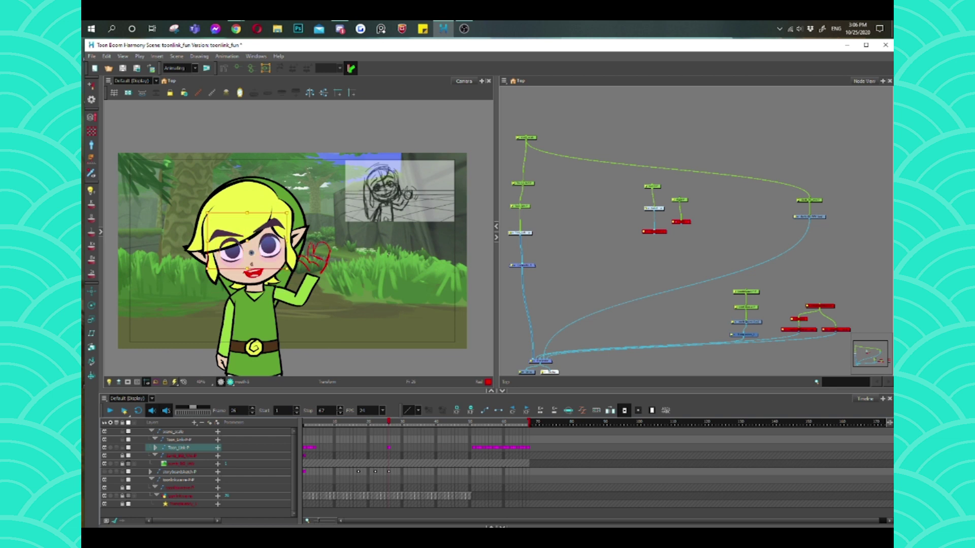
pyautogui.press('Up')
pyautogui.press('Up')
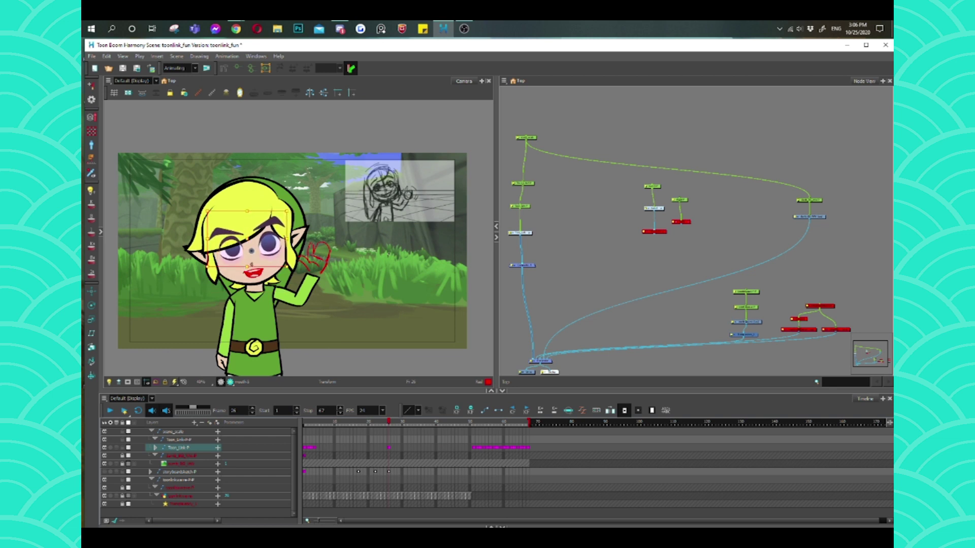
pyautogui.click(253, 272)
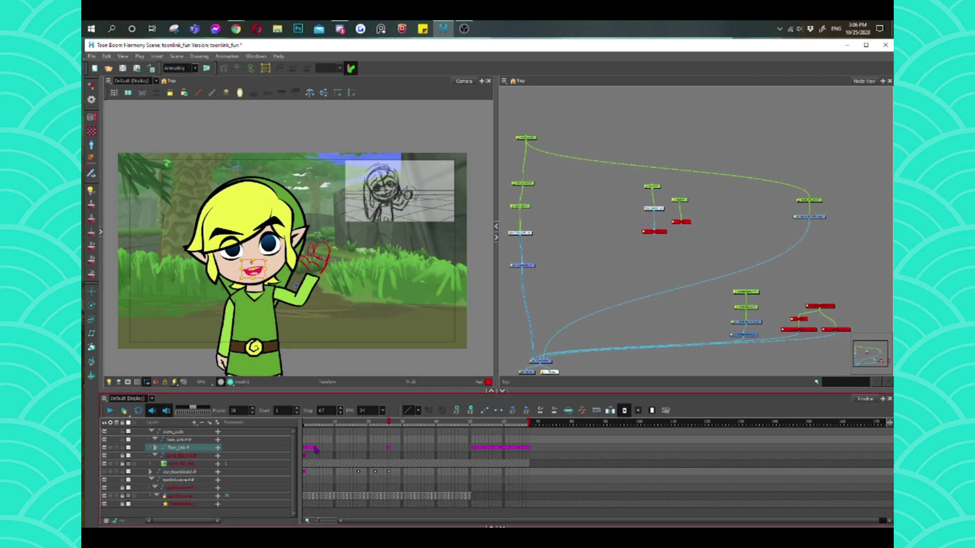
# - Keyframe the whole Toon_Link layer hierarchy around frame 26 to hold the current pose
pyautogui.click(311, 449)
pyautogui.click(388, 448)
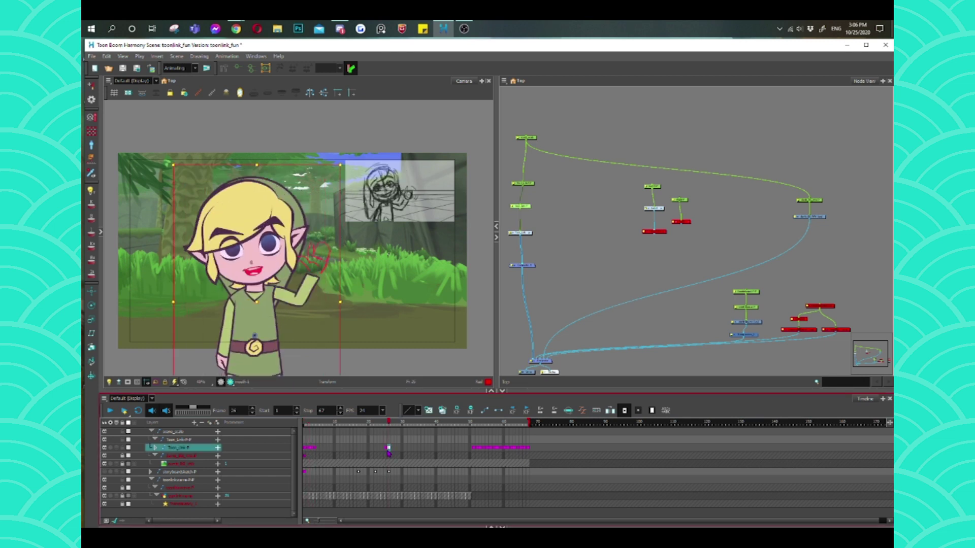
pyautogui.press('/')
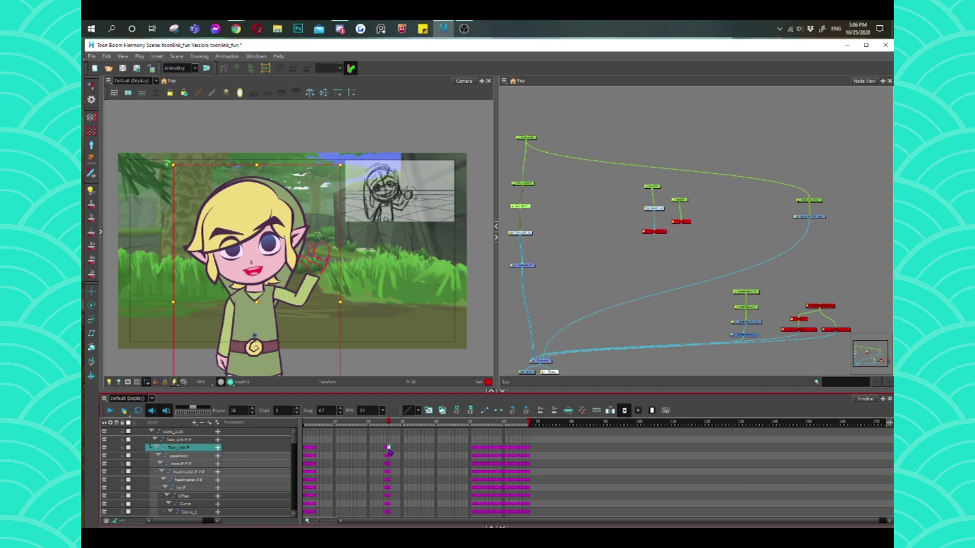
pyautogui.press('/')
# - Reposition the green hat behind the head and reshape its outline with its deformer
pyautogui.click(287, 343)
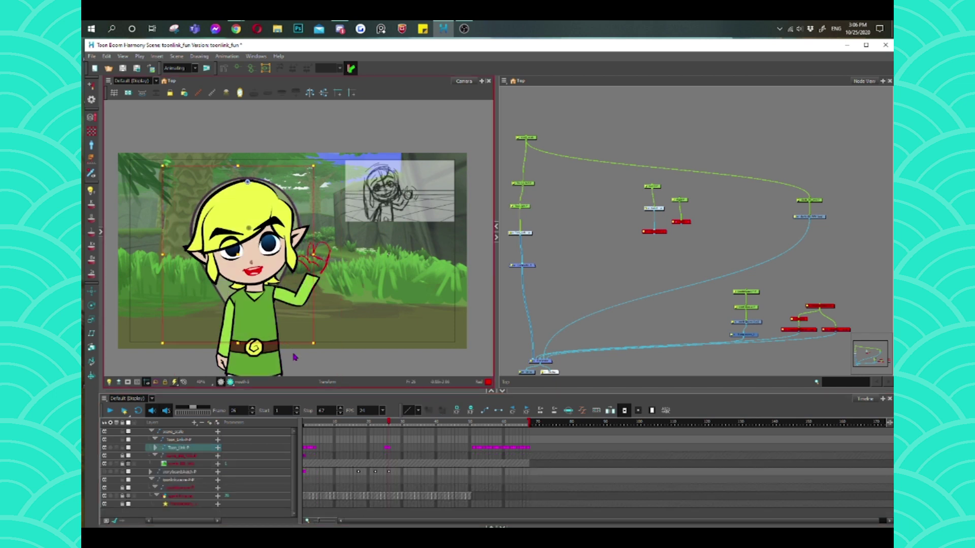
pyautogui.click(351, 429)
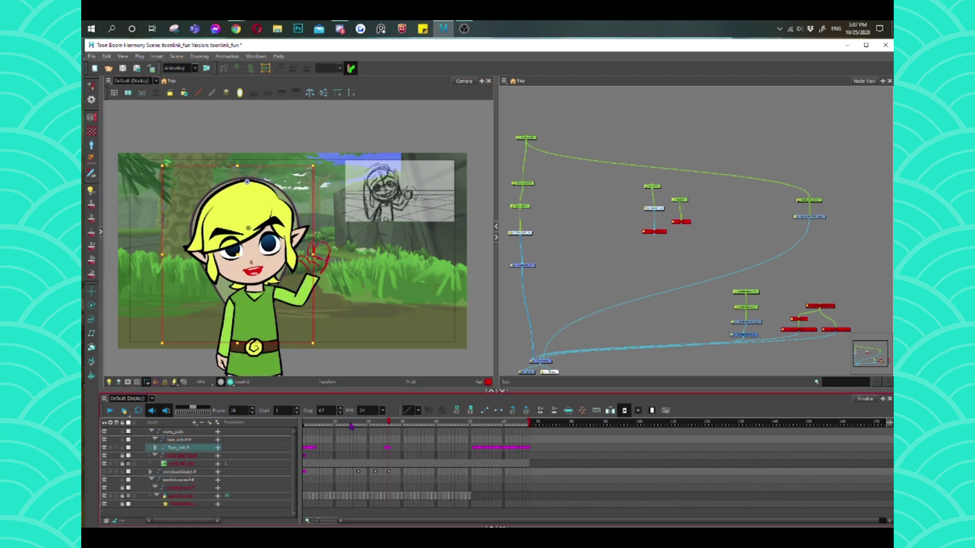
pyautogui.click(378, 317)
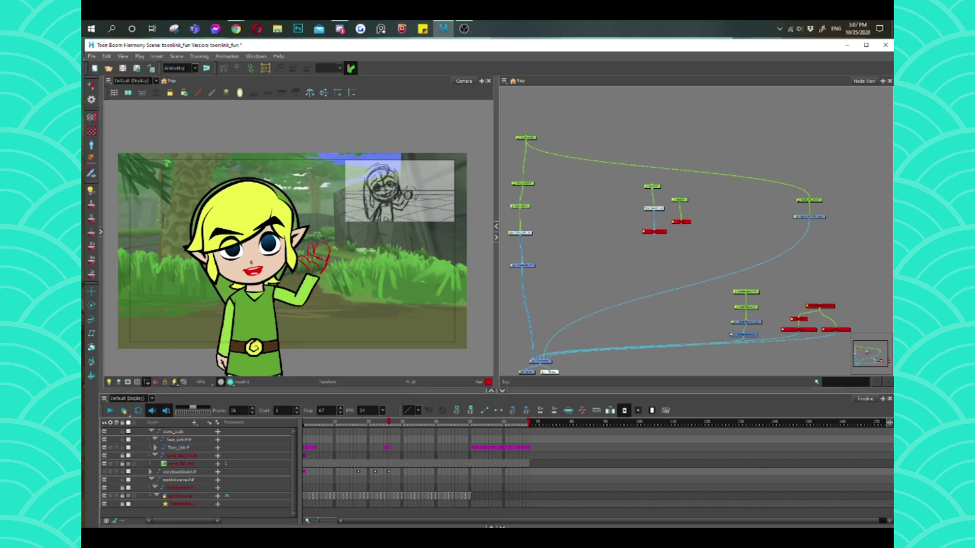
pyautogui.click(243, 219)
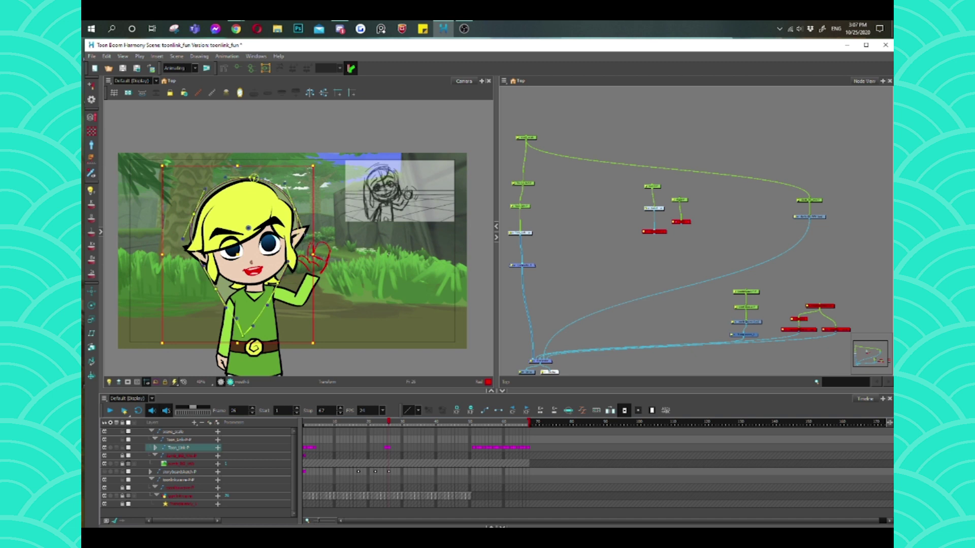
pyautogui.click(254, 178)
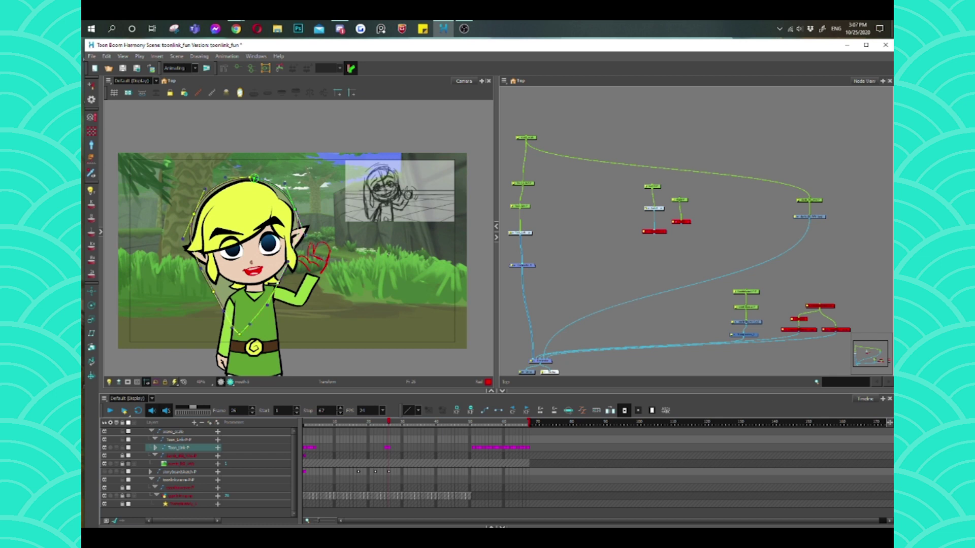
pyautogui.press('Escape')
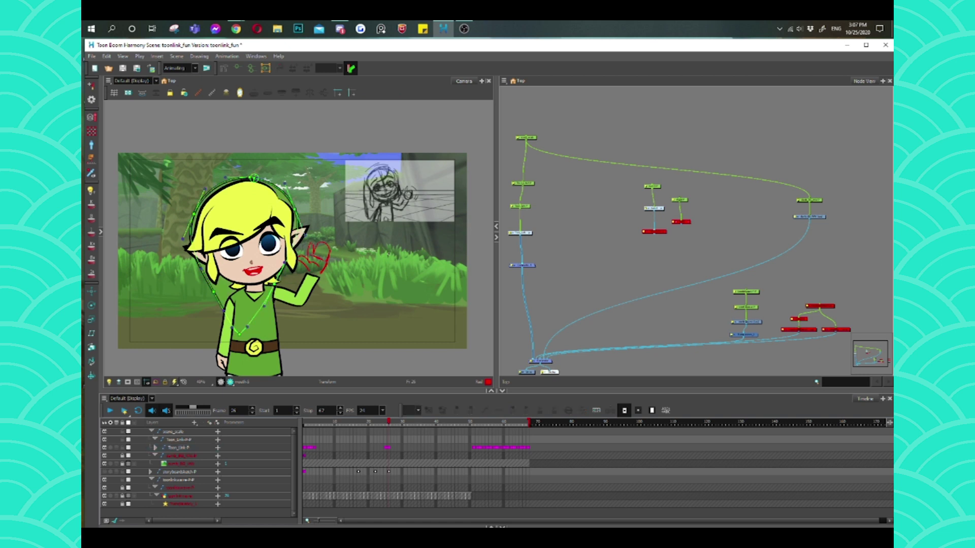
pyautogui.click(179, 447)
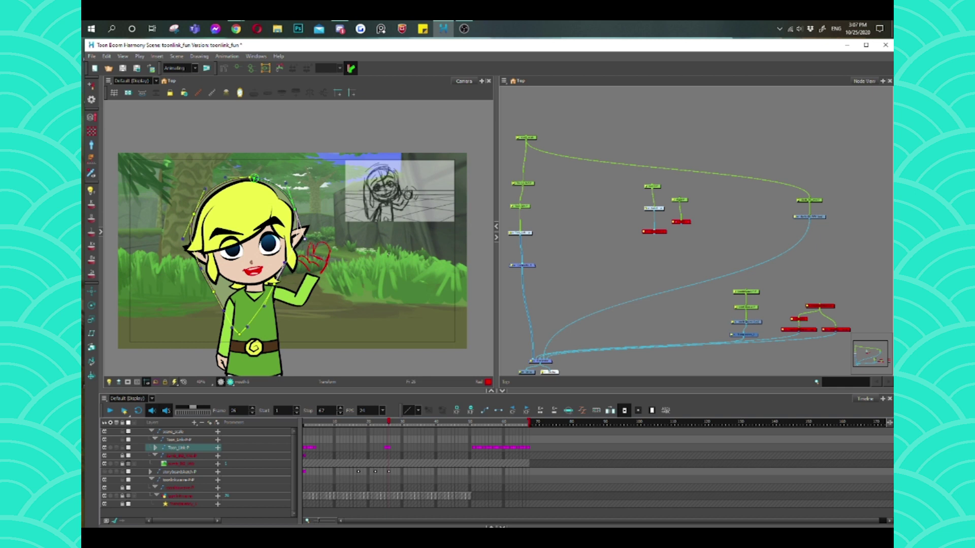
# - Move the blond front hair slightly upward on the head and refine its shape with its deformer
pyautogui.click(275, 203)
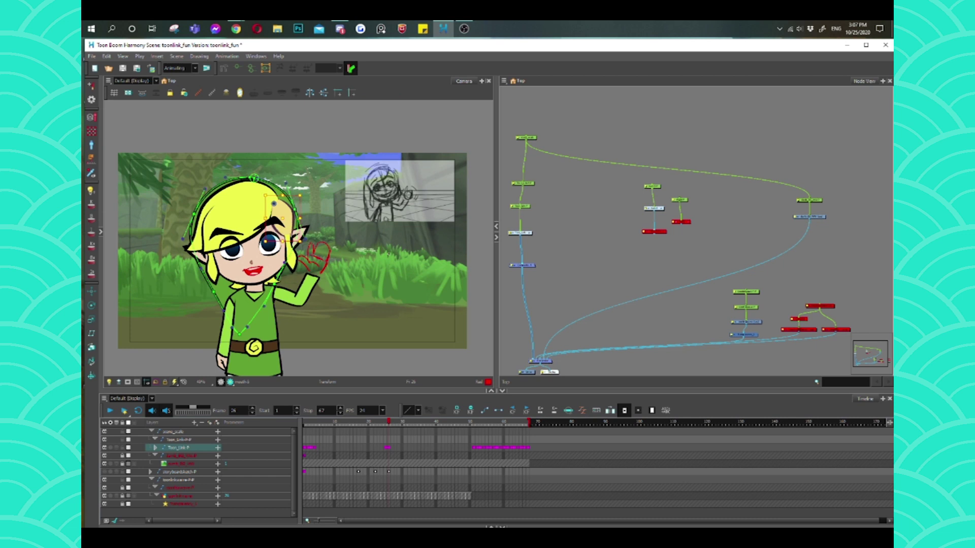
pyautogui.click(277, 231)
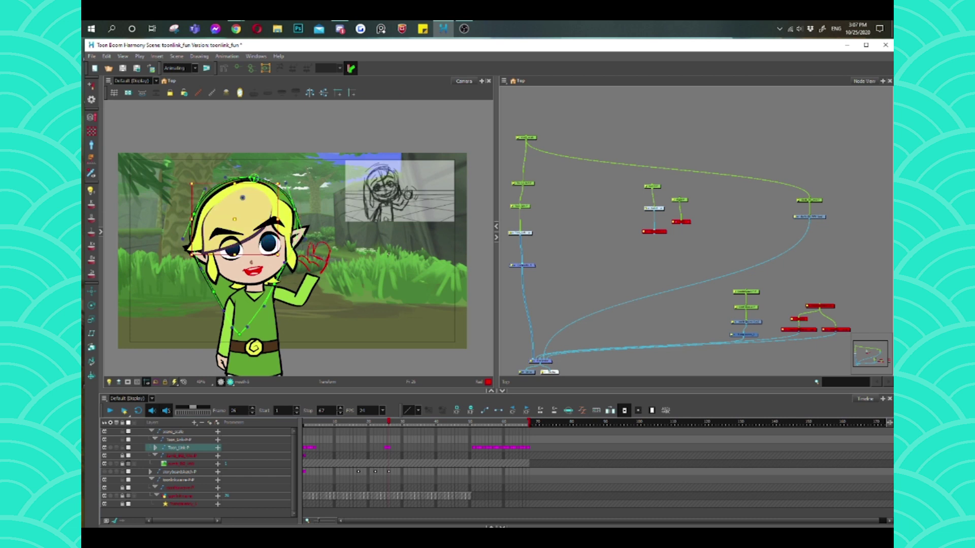
pyautogui.moveTo(235, 219); pyautogui.dragTo(236, 215)
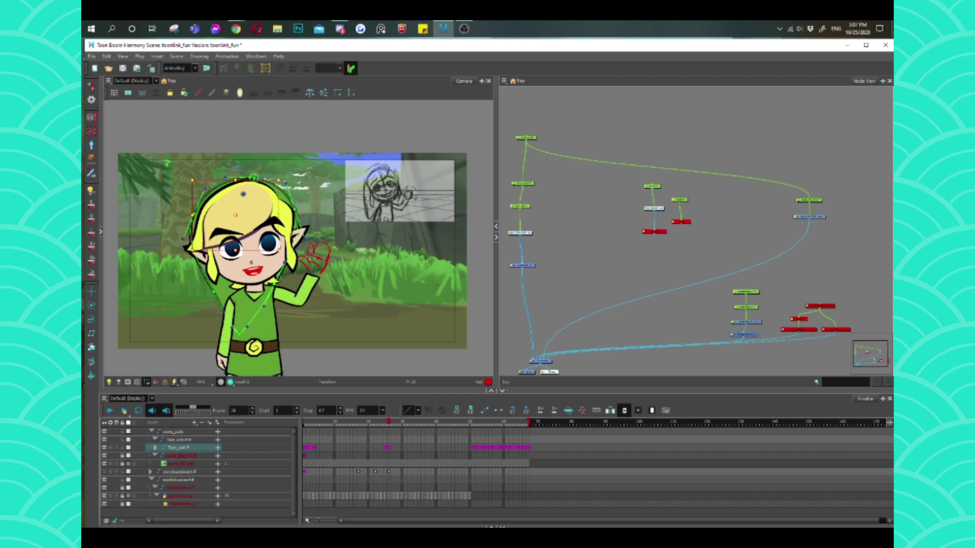
pyautogui.press('b')
pyautogui.press('Escape')
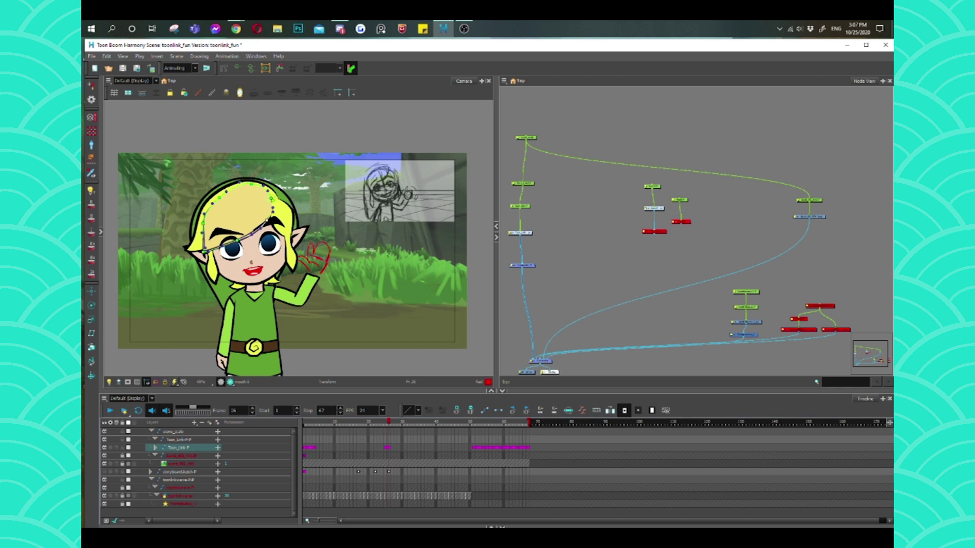
pyautogui.click(254, 201)
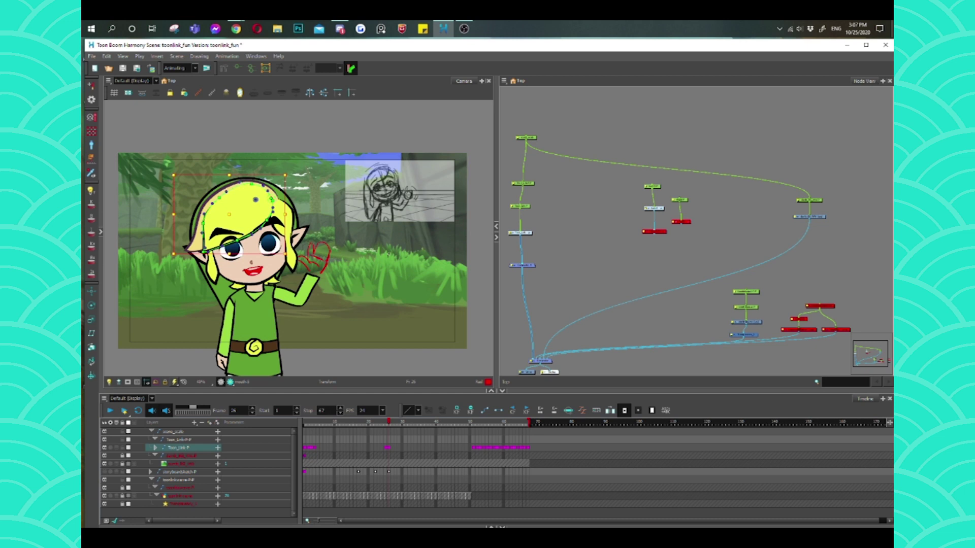
# - Adjust the lower face and the eye nearer the raised hand, using the eye's deformer
pyautogui.click(252, 270)
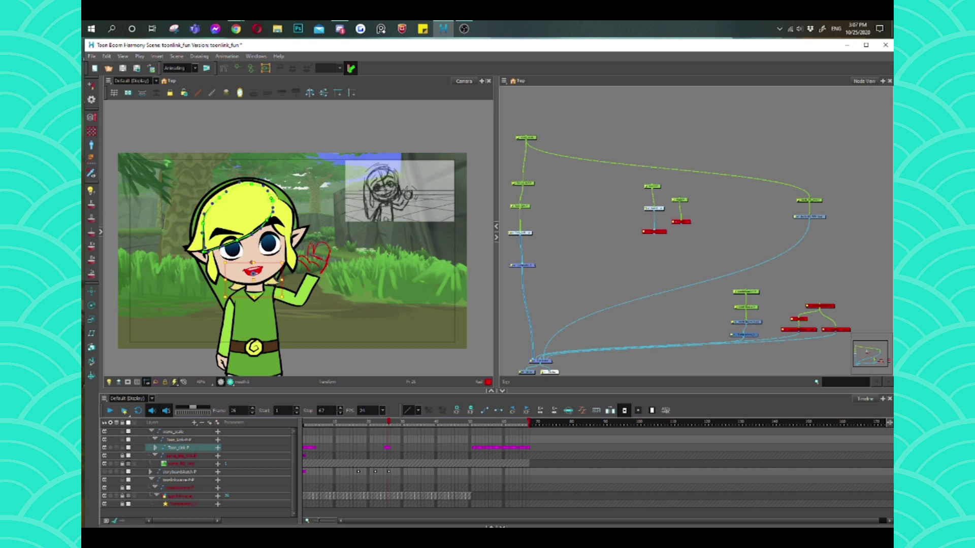
pyautogui.click(286, 297)
pyautogui.click(308, 287)
pyautogui.click(268, 245)
pyautogui.hotkey('alt', '4')
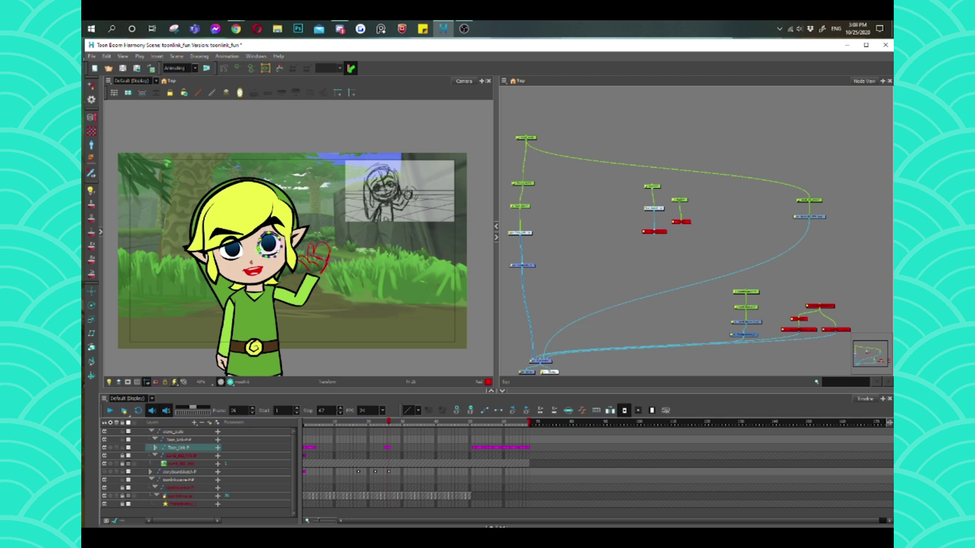
pyautogui.hotkey('shift', 't')
pyautogui.press('Escape')
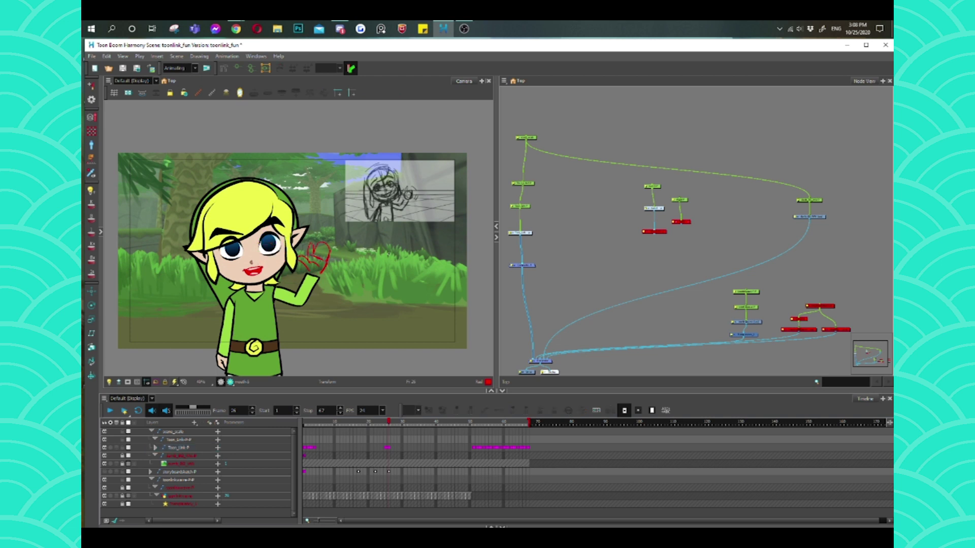
# - Reposition both ears on the head and refine how the front hair and hat sit around them
pyautogui.click(178, 447)
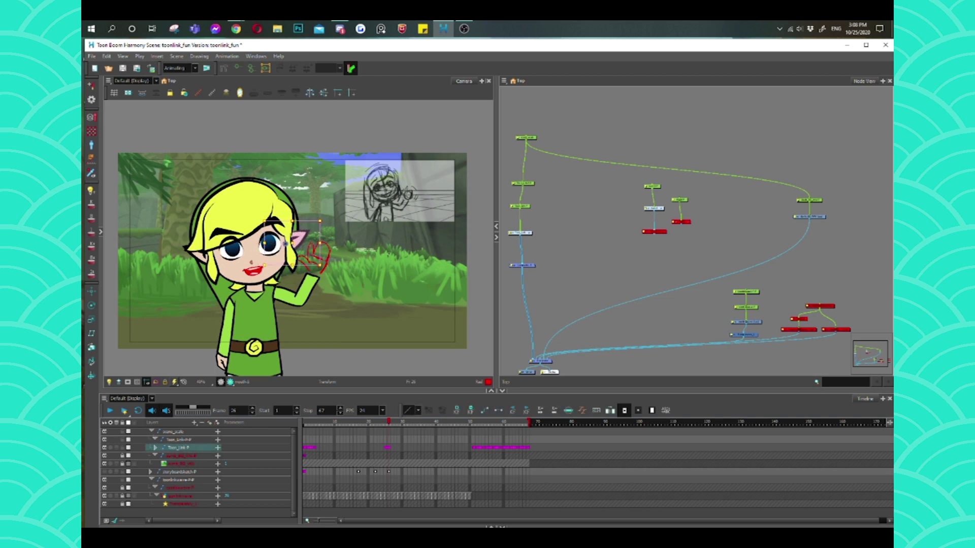
pyautogui.click(203, 256)
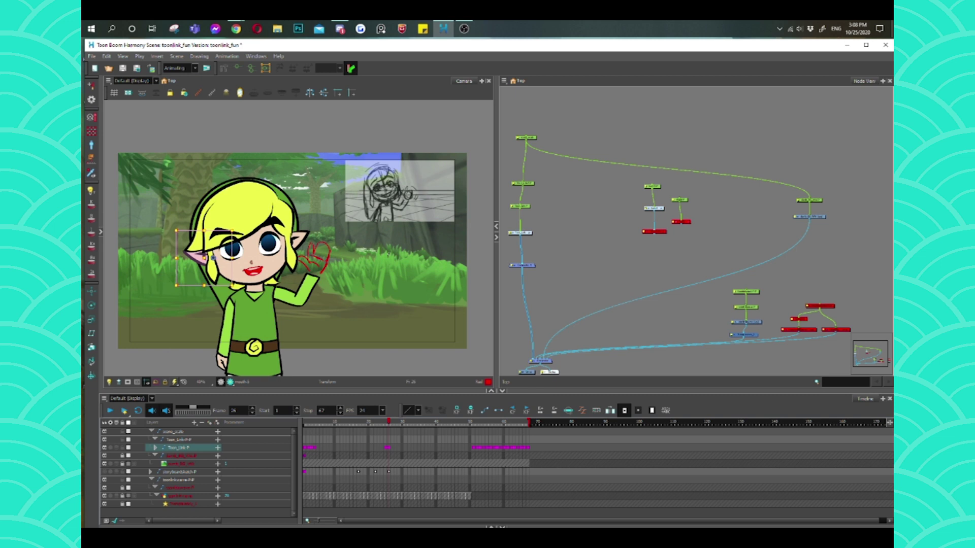
pyautogui.click(255, 199)
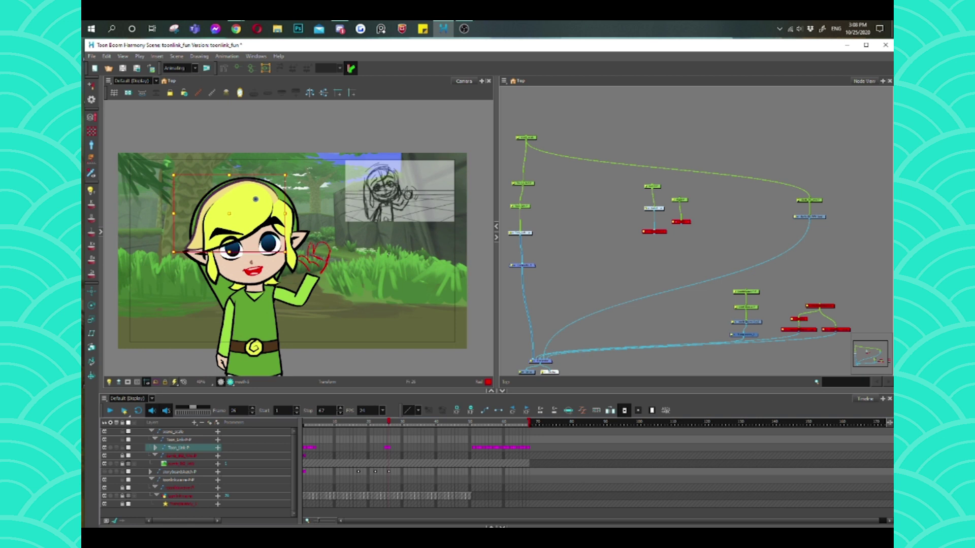
pyautogui.press('b')
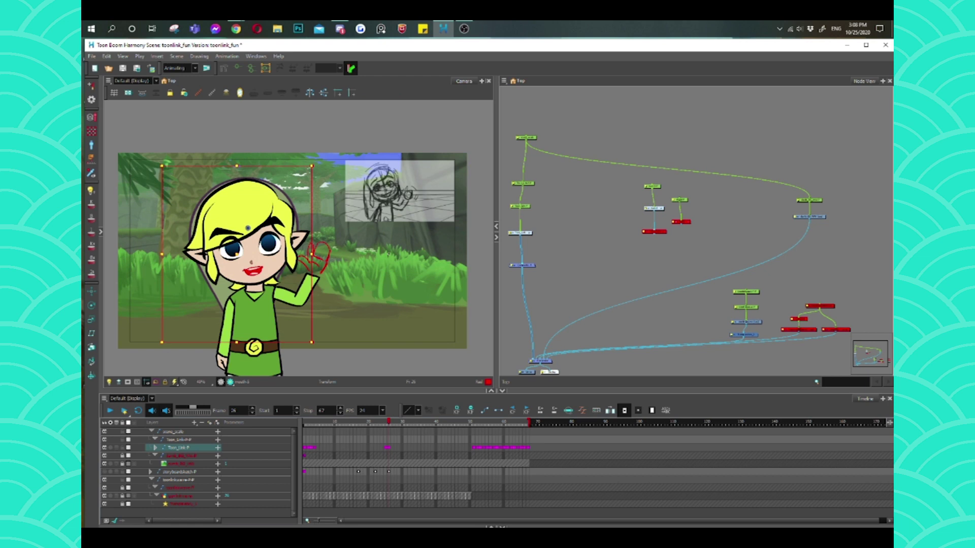
# - Refine the raised arm's shoulder, upper arm and forearm and how they join the torso of the waving pose
pyautogui.click(252, 269)
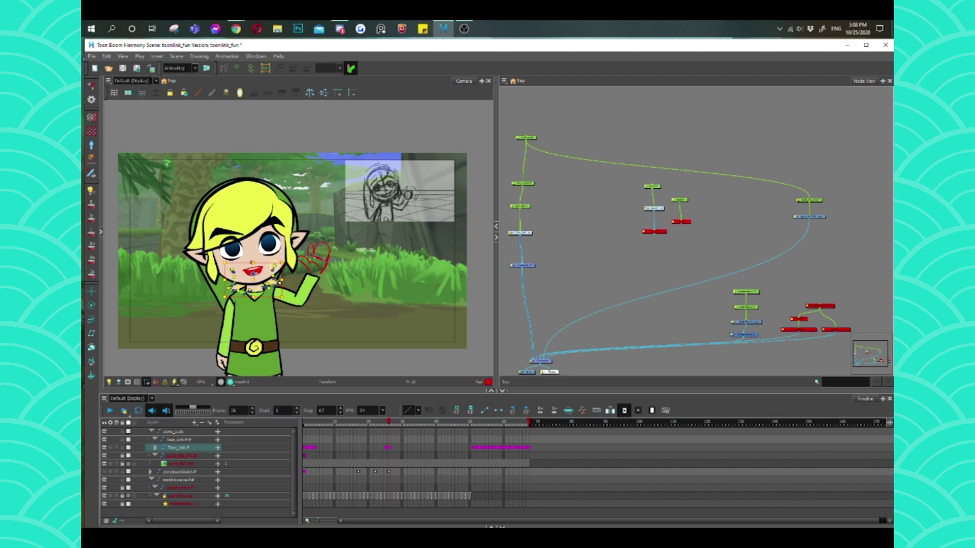
pyautogui.press('Escape')
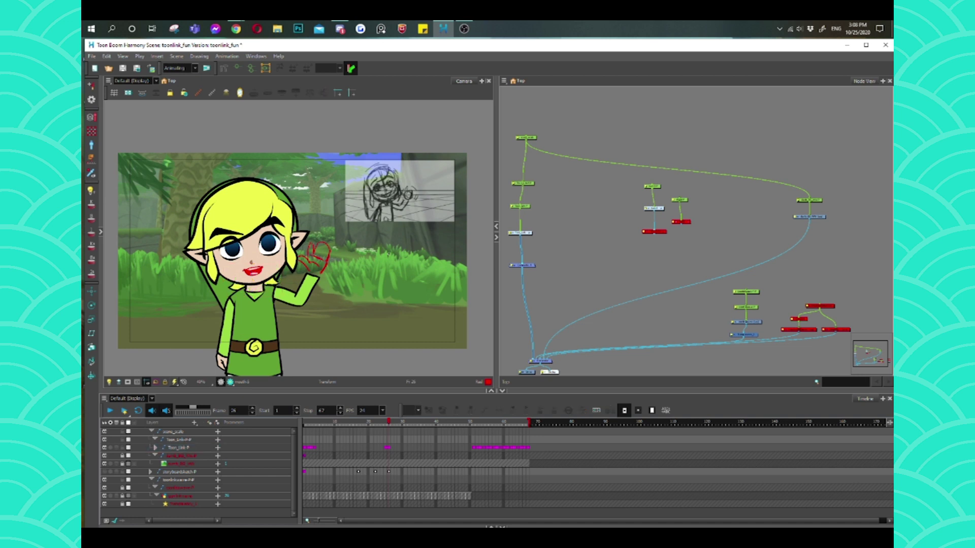
pyautogui.click(289, 295)
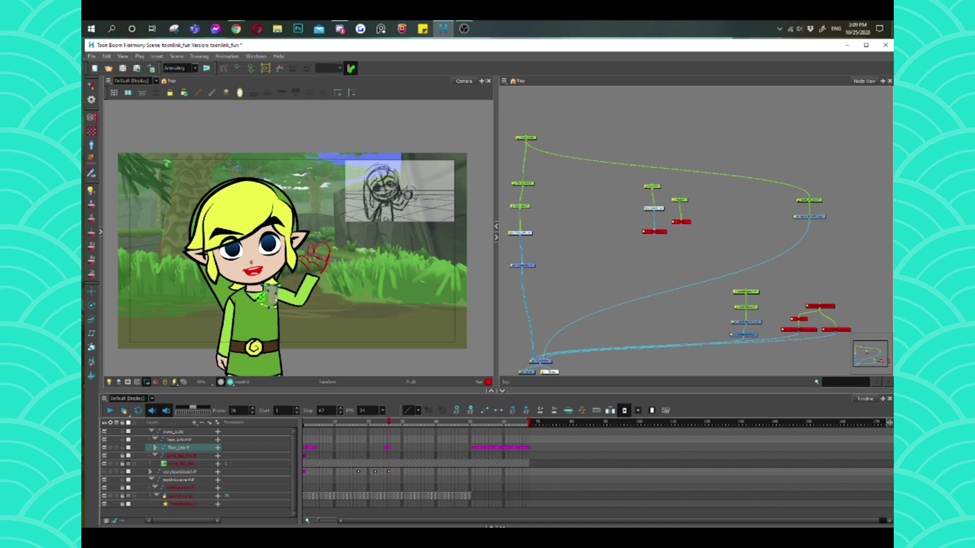
pyautogui.click(287, 297)
pyautogui.click(254, 318)
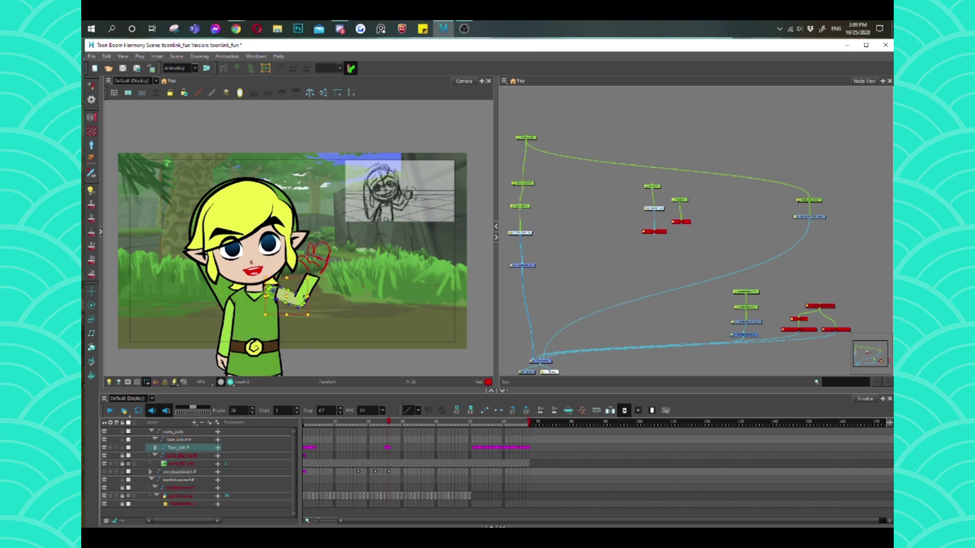
pyautogui.click(254, 320)
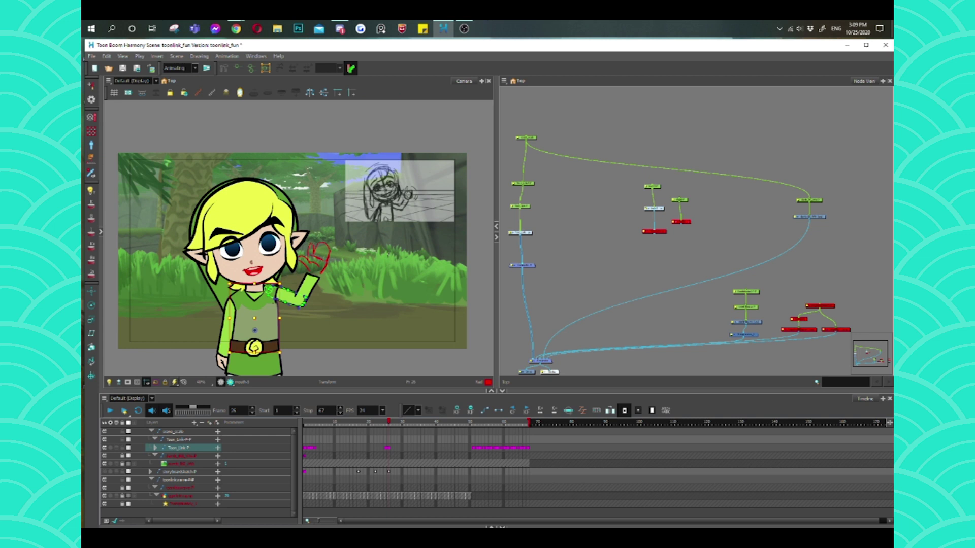
pyautogui.click(244, 213)
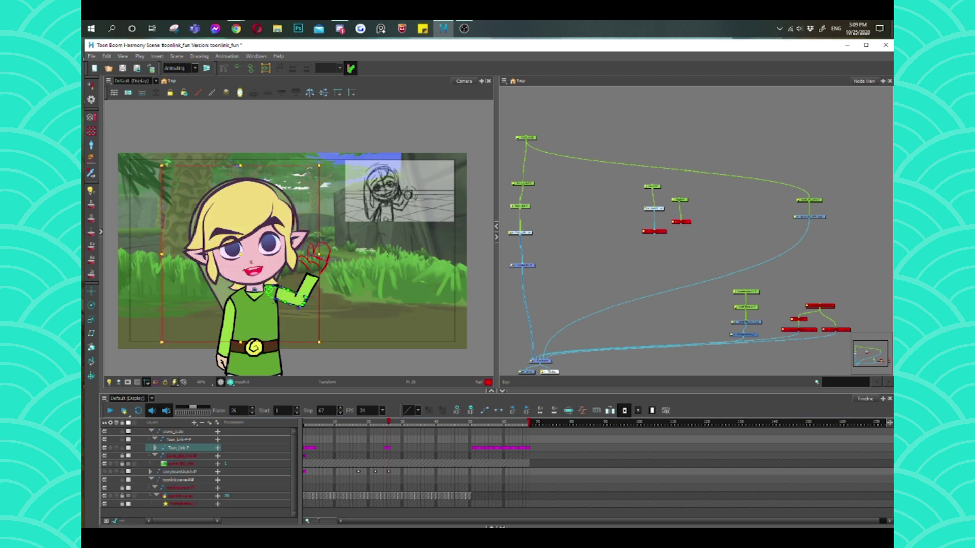
pyautogui.press('Escape')
pyautogui.click(300, 301)
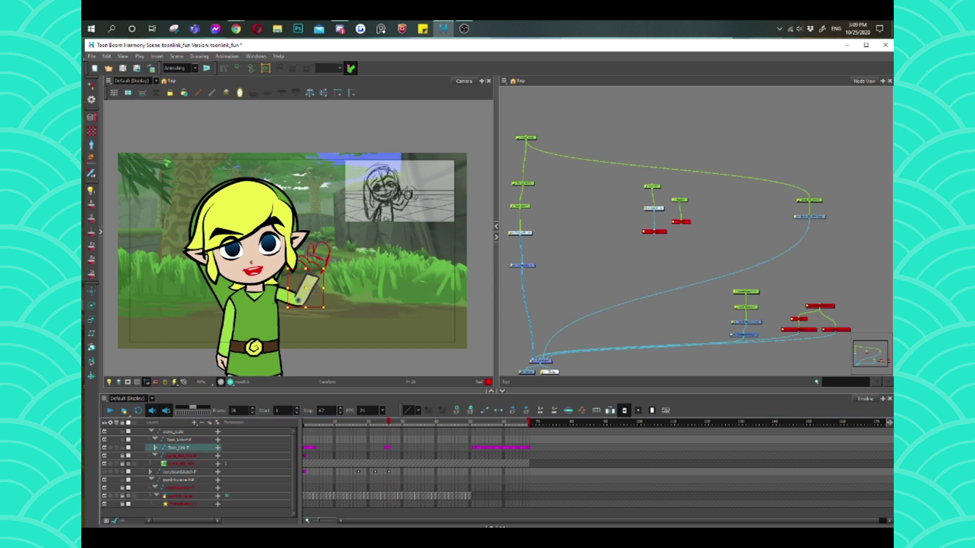
# - Shift the head and upper body slightly together and adjust the tunic collar beneath the chin
pyautogui.click(252, 290)
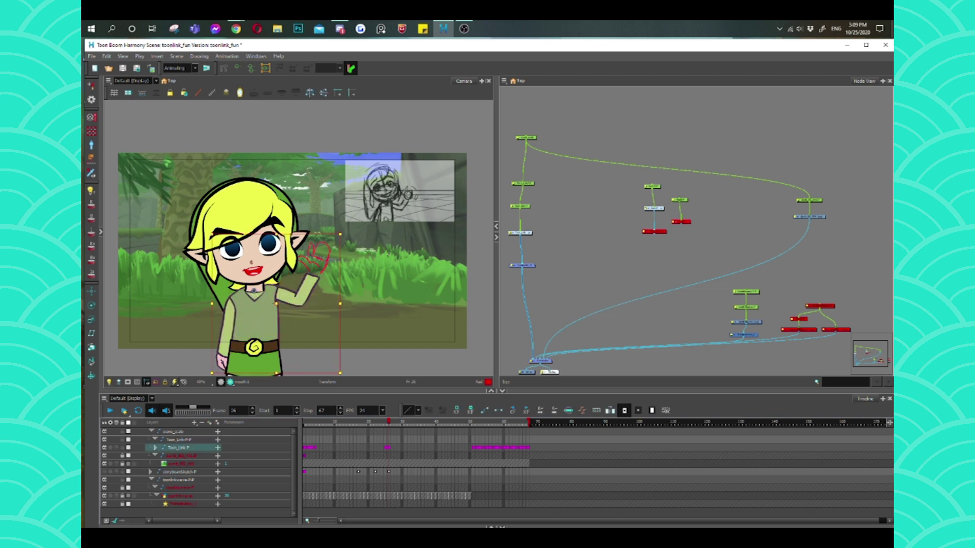
pyautogui.click(239, 213)
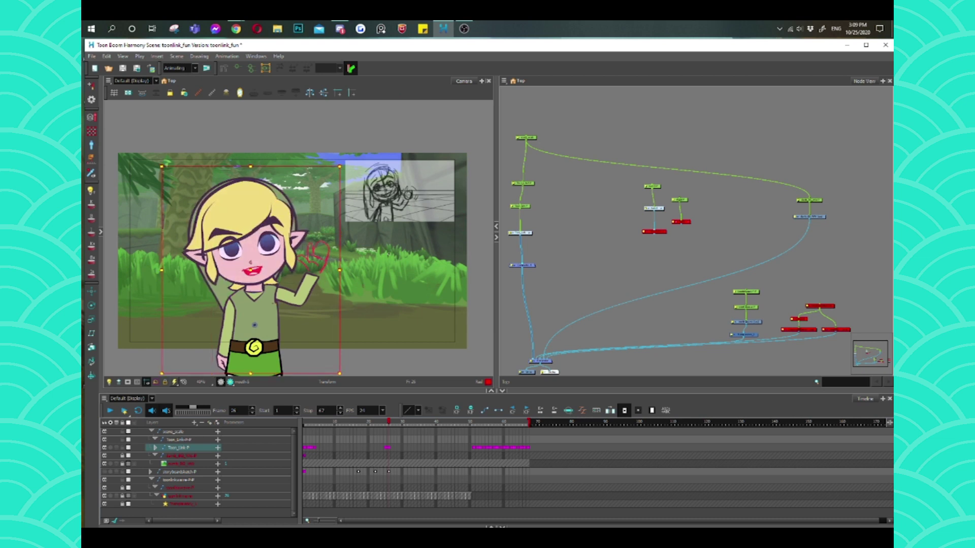
pyautogui.click(254, 315)
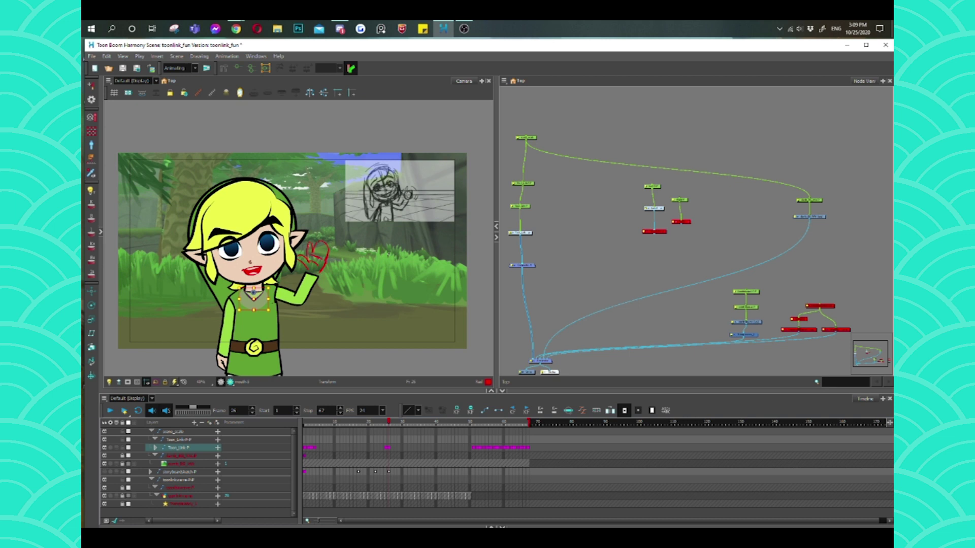
pyautogui.click(254, 301)
pyautogui.click(254, 298)
pyautogui.press('Escape')
# - Adjust the shoulder patch of the raised arm and the placement of the lowered arm against the torso
pyautogui.click(270, 293)
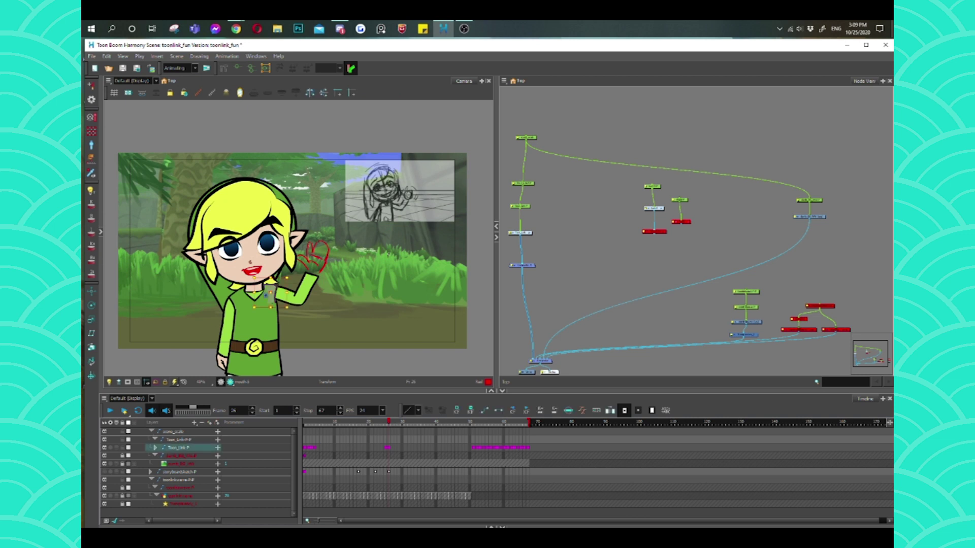
pyautogui.hotkey('shift', 'b')
pyautogui.press('b')
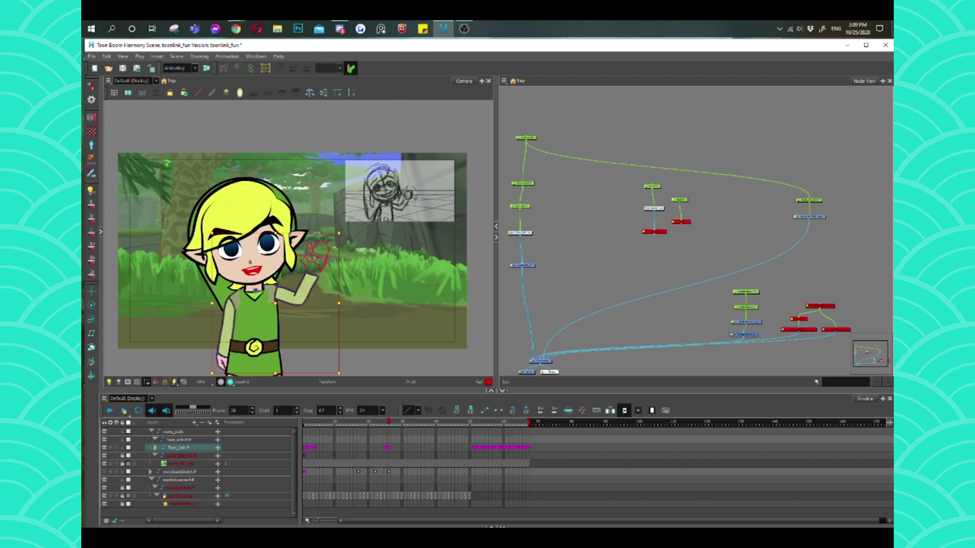
pyautogui.press('b')
pyautogui.press('b')
pyautogui.press('b')
pyautogui.press('b')
pyautogui.press('b')
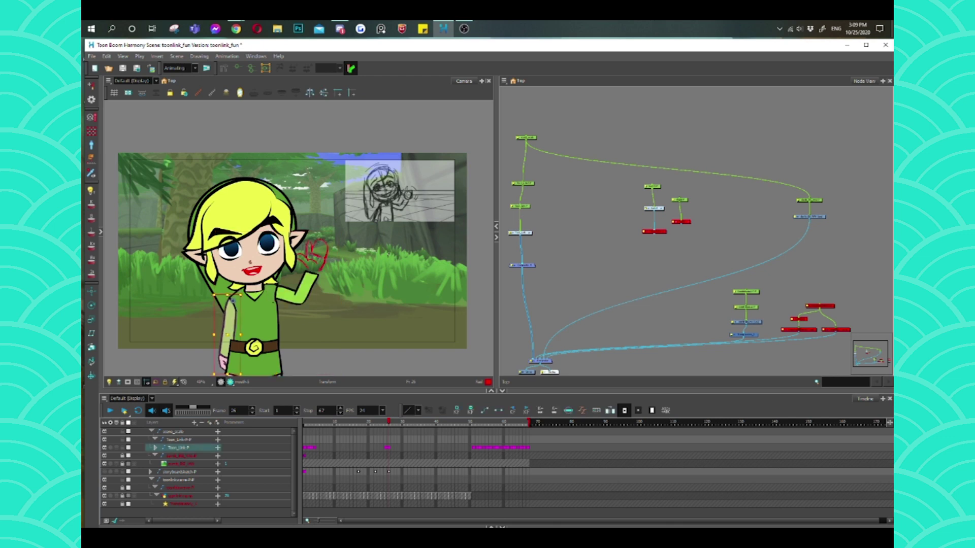
pyautogui.press('Escape')
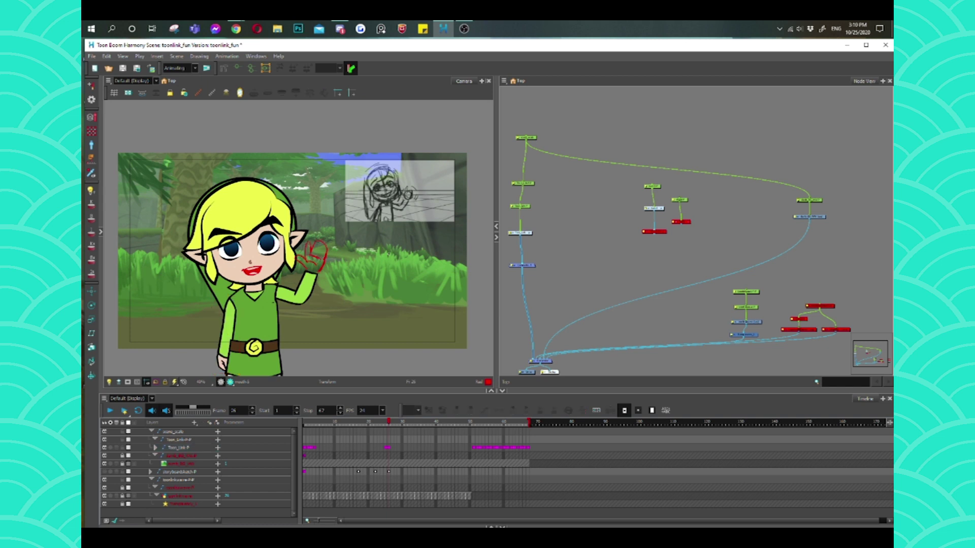
# - Refine the eyebrow farther from the raised hand, the front hair and the face outline, using the hair and face deformers
pyautogui.click(223, 232)
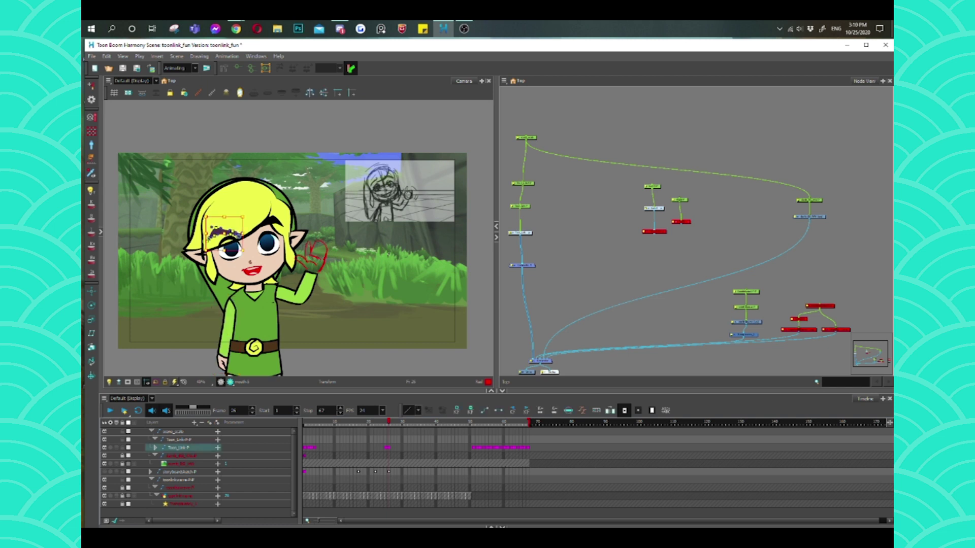
pyautogui.click(224, 232)
pyautogui.click(389, 449)
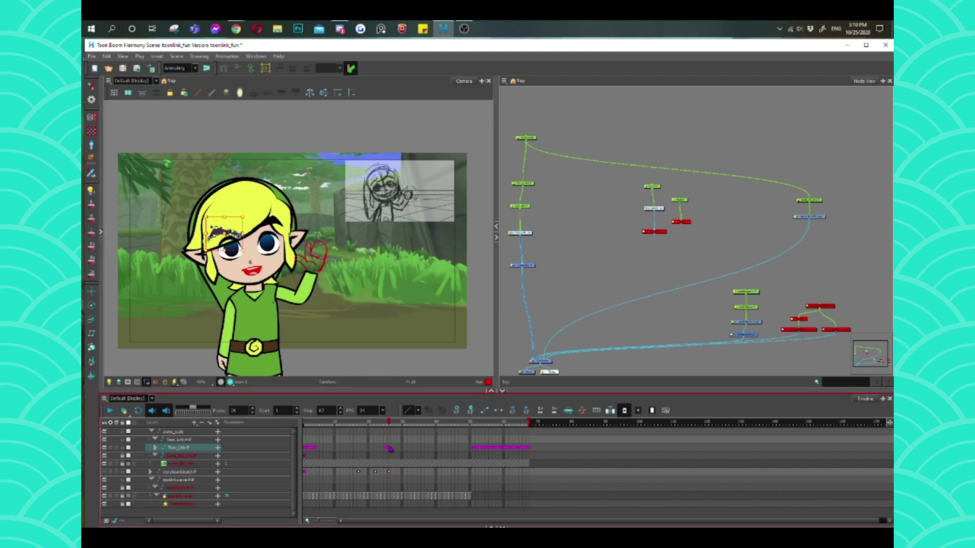
pyautogui.click(241, 194)
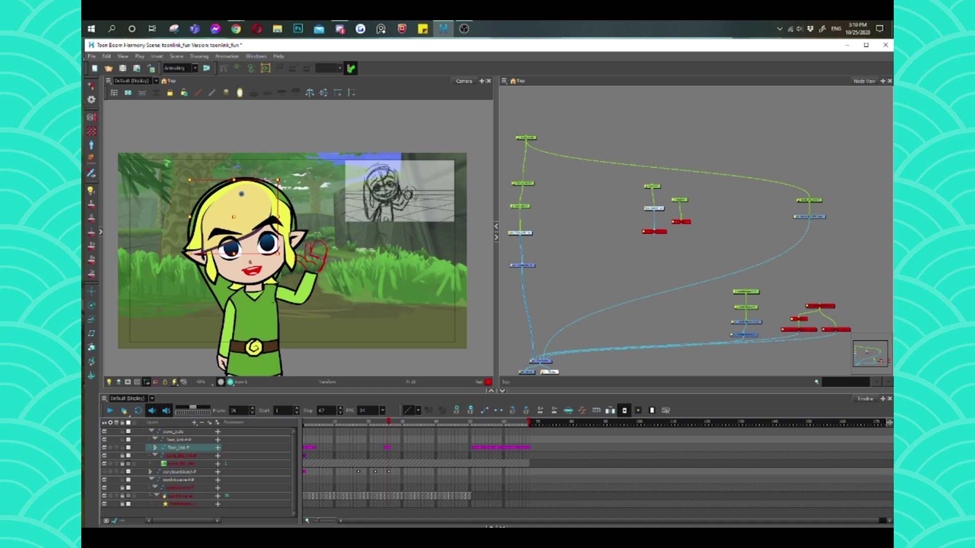
pyautogui.hotkey('alt', 'q')
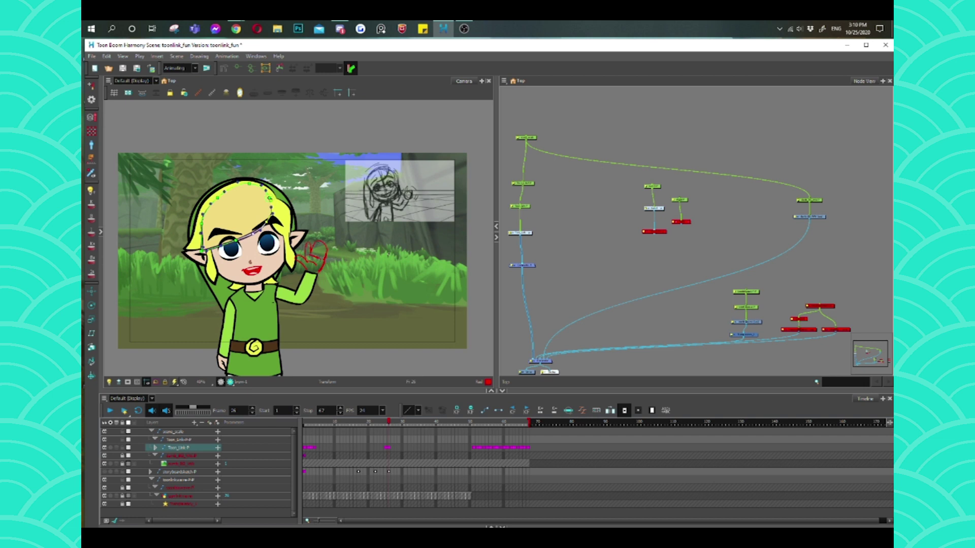
pyautogui.click(238, 264)
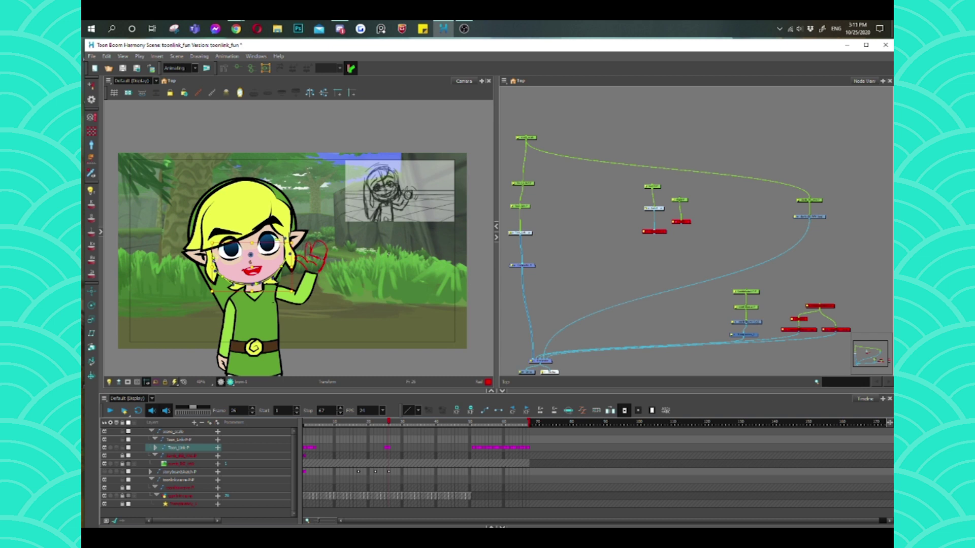
pyautogui.click(250, 262)
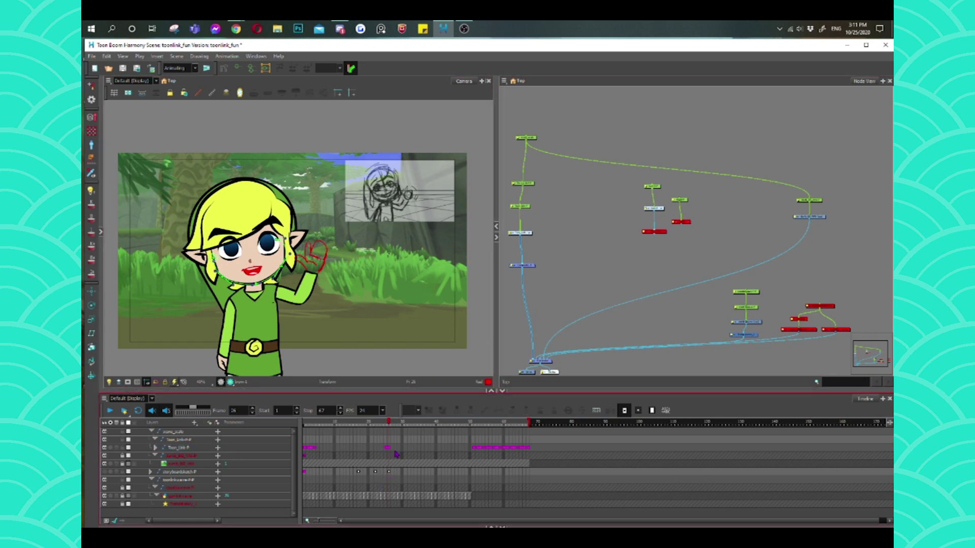
# - Review the character's poses on frame 26 and across the opening frames 1 to 6
pyautogui.click(388, 449)
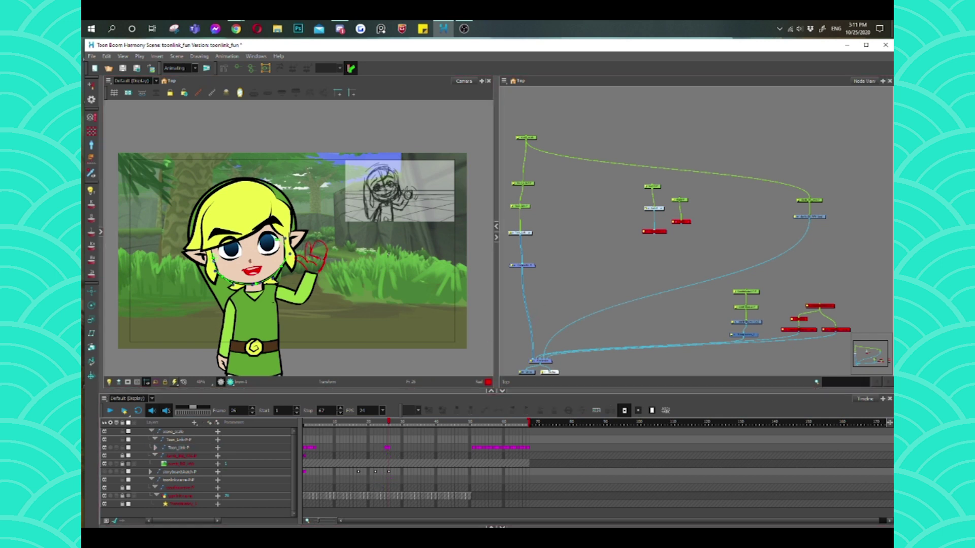
pyautogui.click(387, 448)
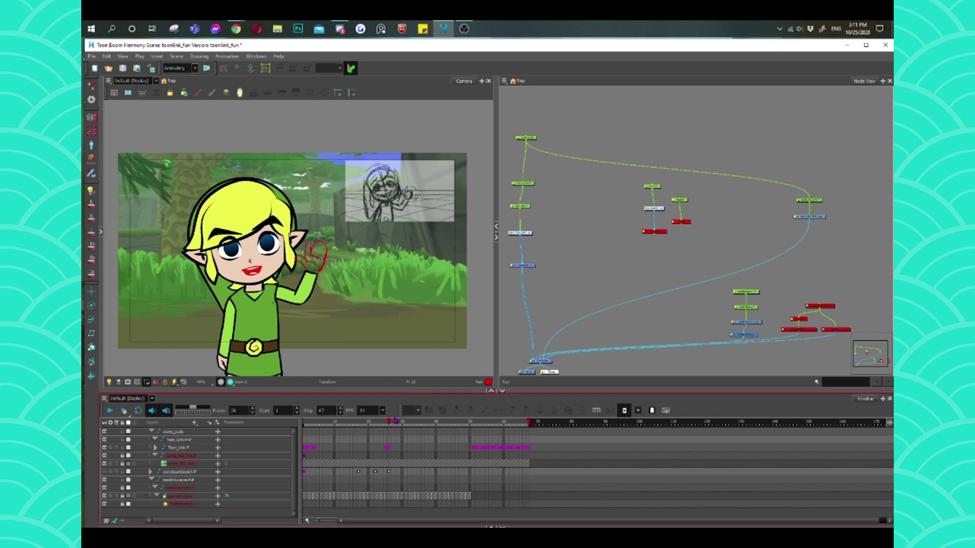
pyautogui.click(388, 449)
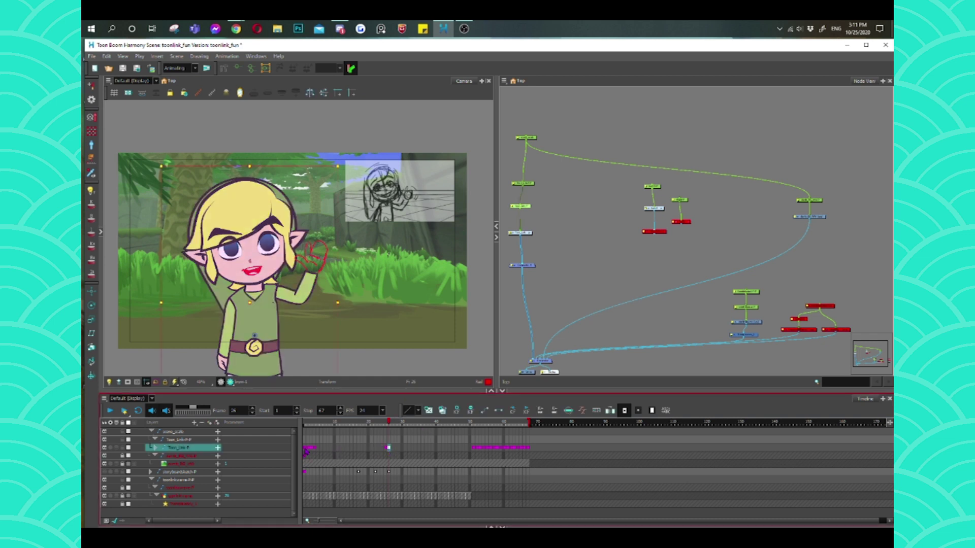
pyautogui.click(305, 449)
pyautogui.click(309, 449)
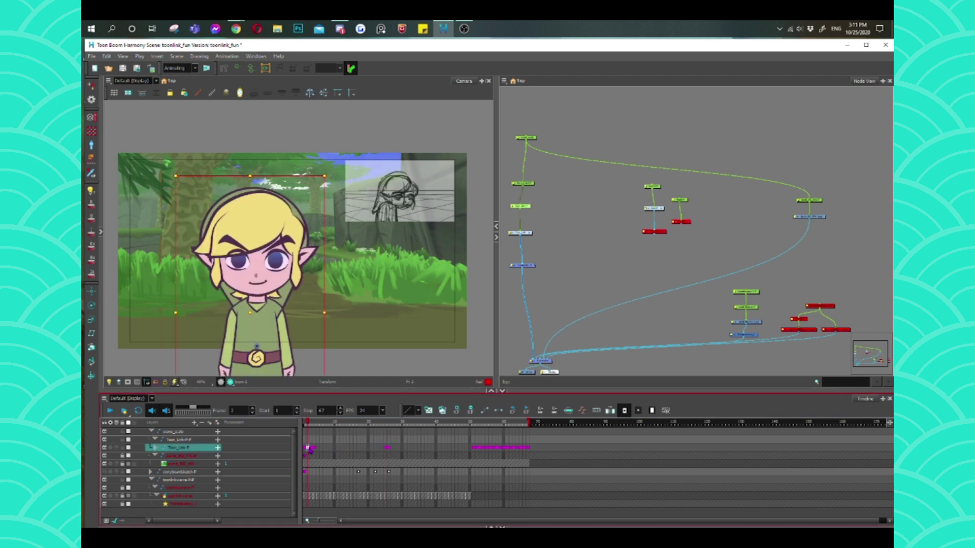
pyautogui.click(312, 449)
pyautogui.click(321, 449)
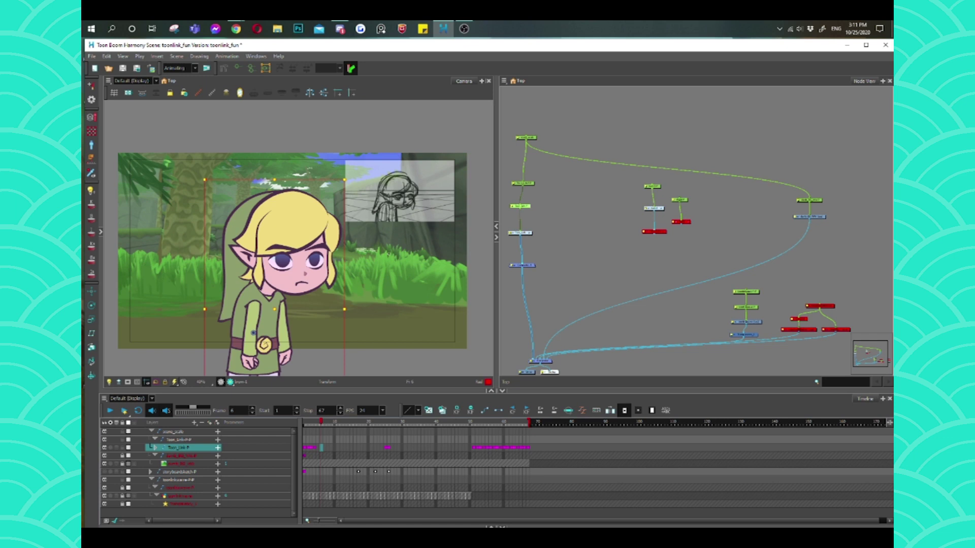
pyautogui.moveTo(321, 421); pyautogui.dragTo(303, 423)
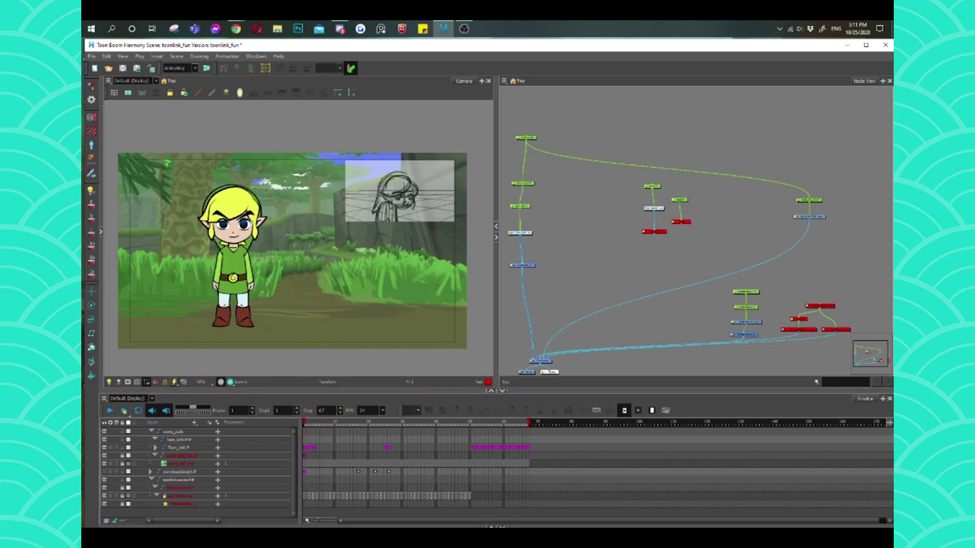
# - Examine the storyboard sketch up close, comparing the sad opening pose with the waving pose across frames 1, 4, 26 and 49
pyautogui.scroll(3, 470, 138)
pyautogui.scroll(2, 337, 233)
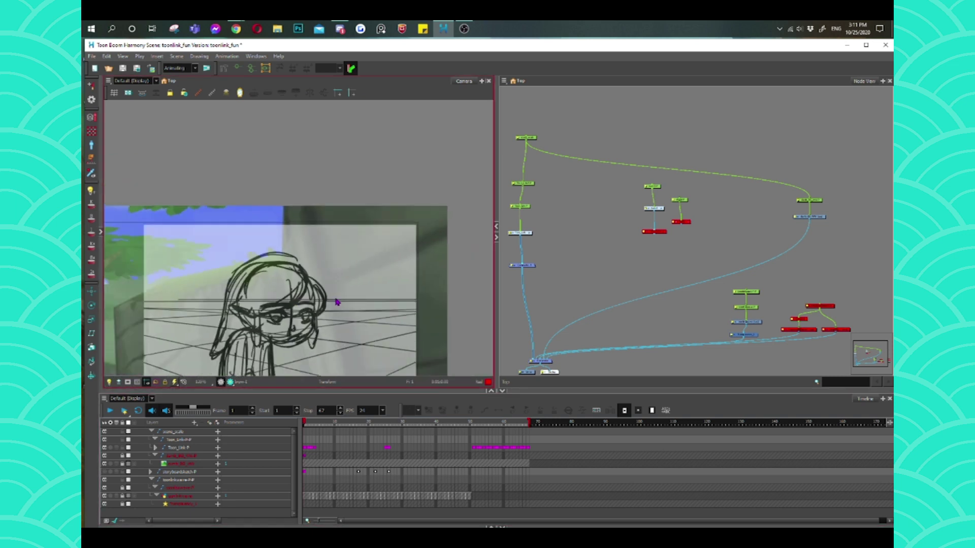
pyautogui.scroll(-2, 336, 302)
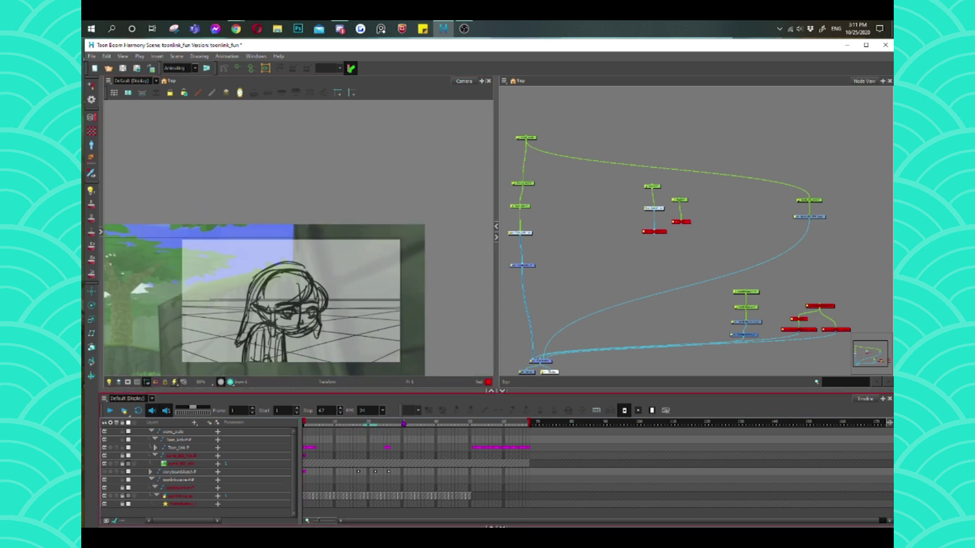
pyautogui.click(450, 426)
pyautogui.moveTo(450, 428); pyautogui.dragTo(467, 427)
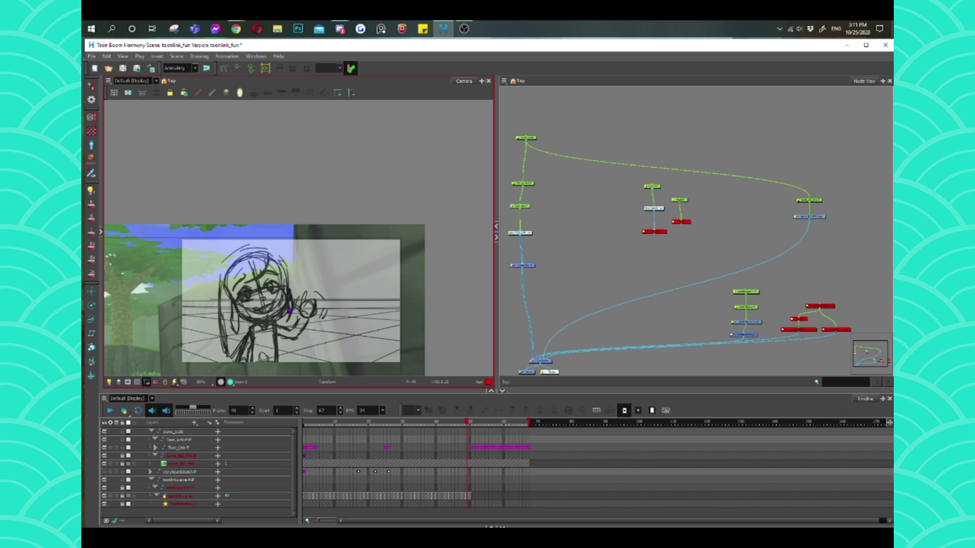
pyautogui.click(315, 448)
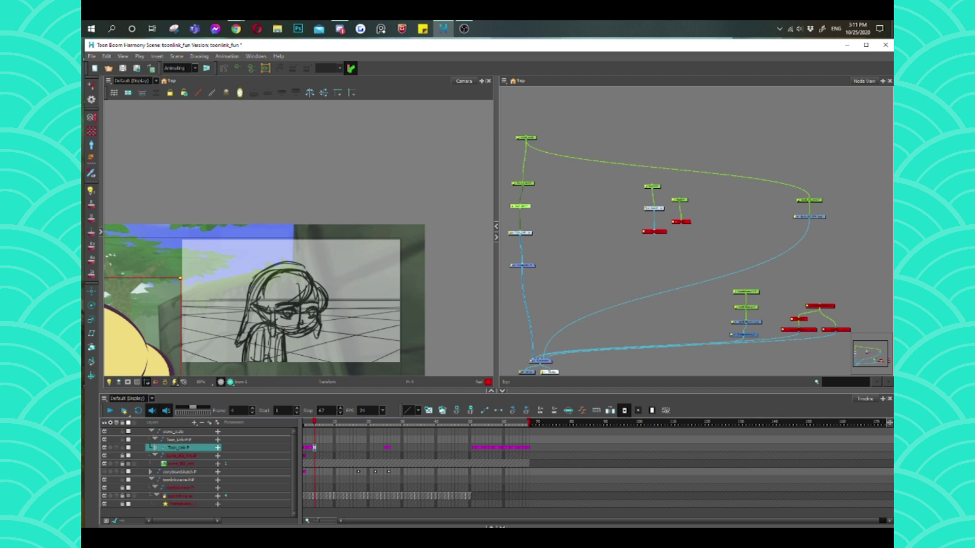
pyautogui.click(388, 449)
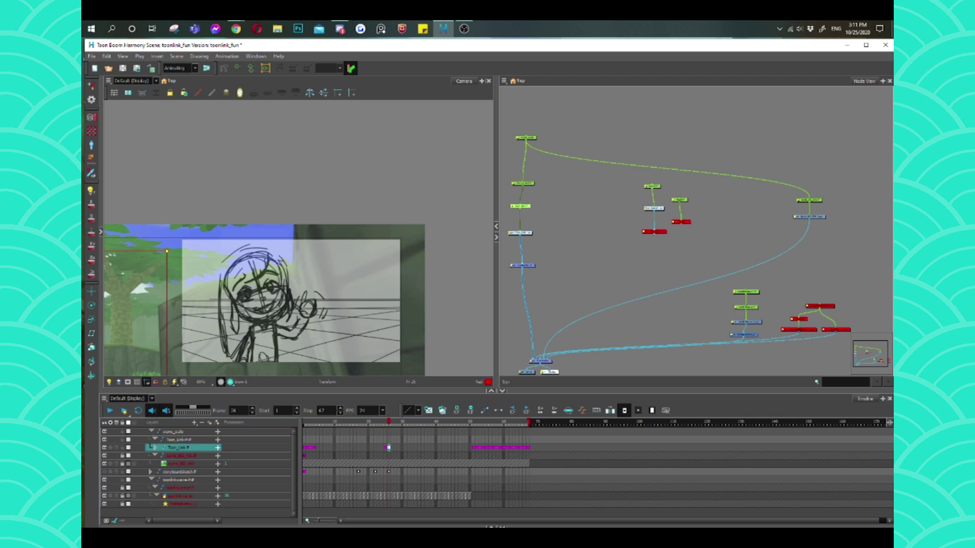
pyautogui.press('Escape')
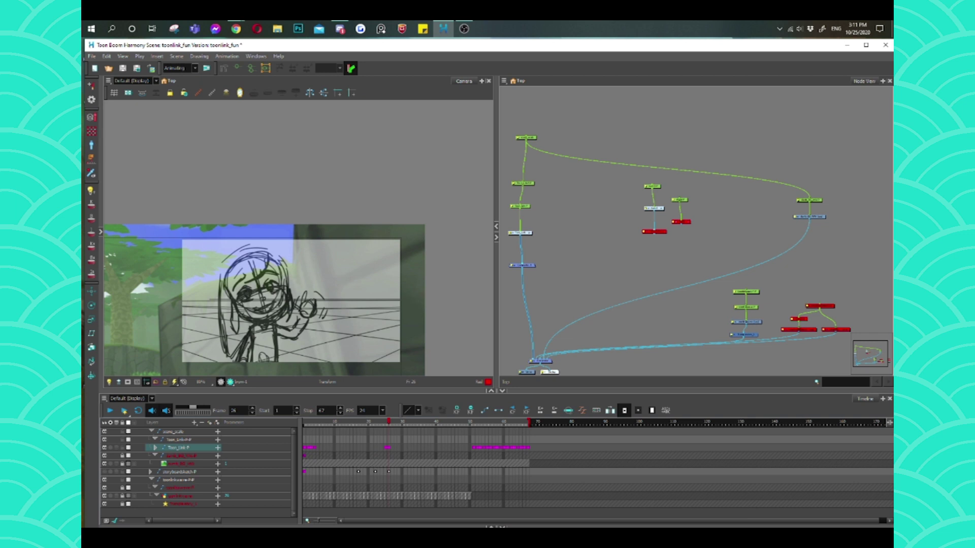
pyautogui.click(406, 441)
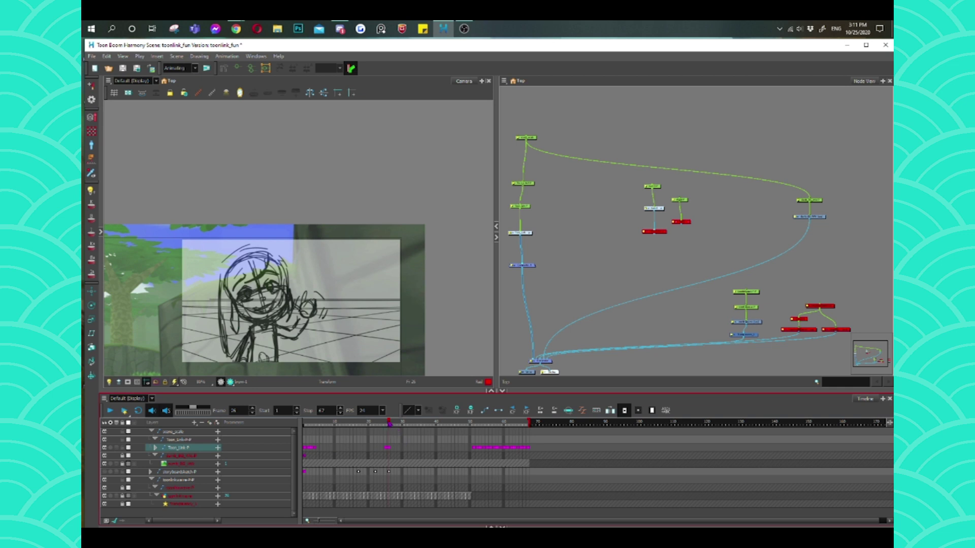
# - Compare the storyboard sketches between frames 16 and 26, ending on the waving pose
pyautogui.click(356, 448)
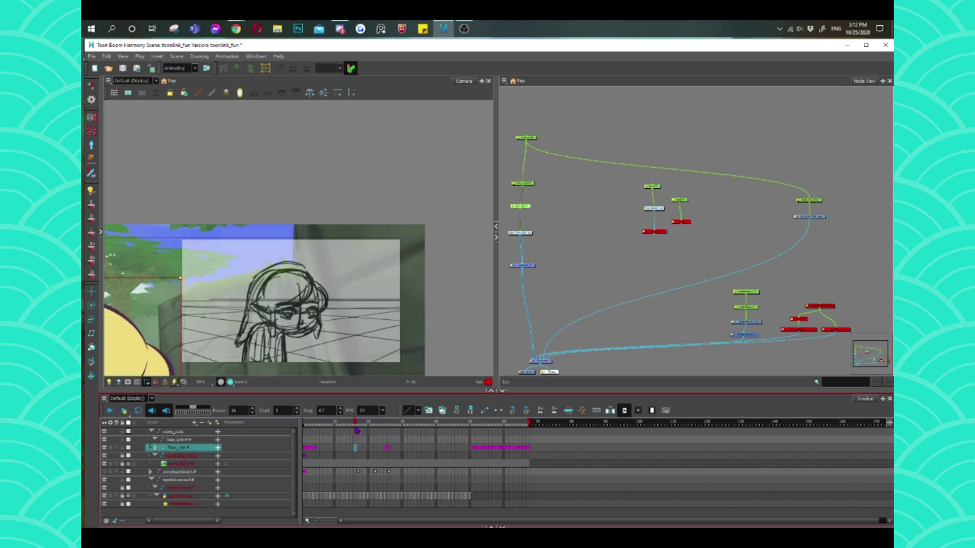
pyautogui.press('.')
pyautogui.press('.')
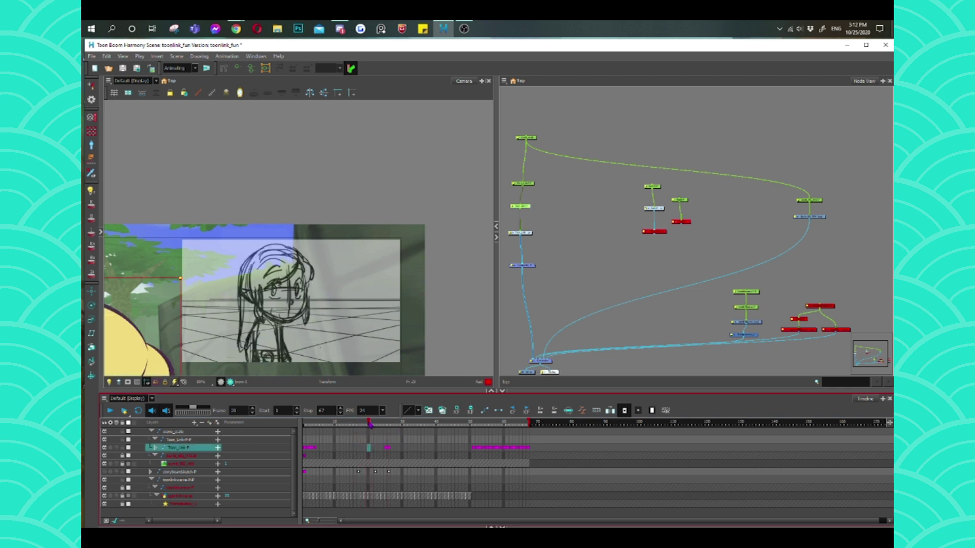
pyautogui.press(',')
pyautogui.click(388, 448)
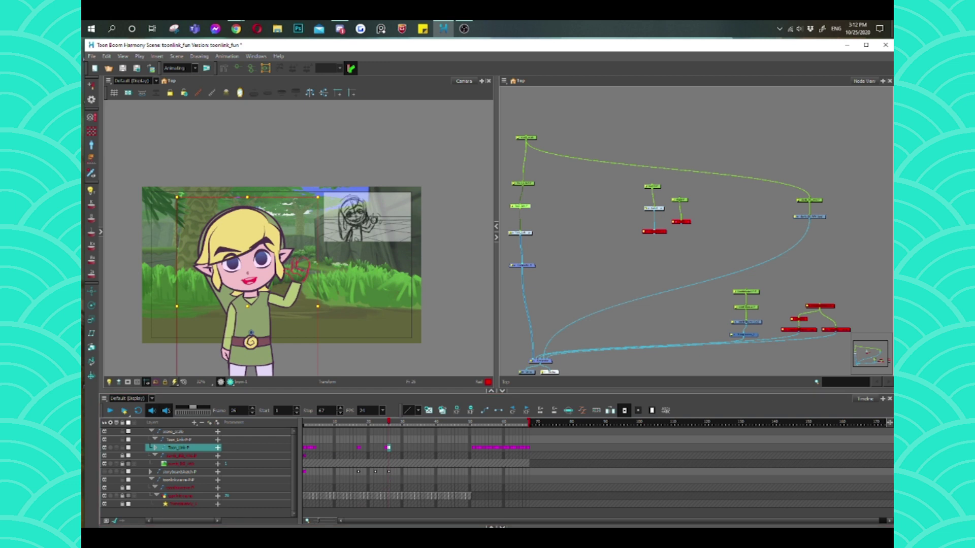
# - Select the eyebrow farther from the raised hand on frame 26 and display its deformer controls
pyautogui.click(227, 250)
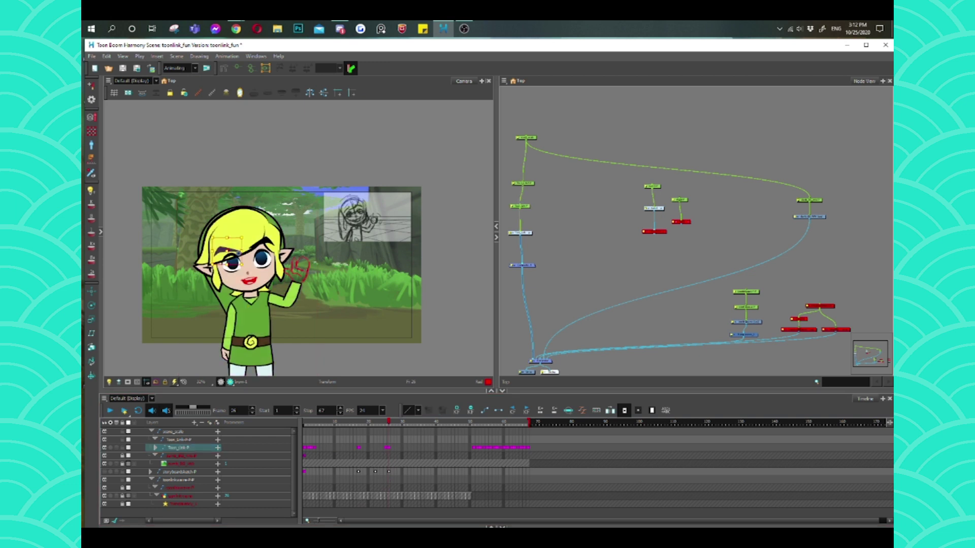
pyautogui.press('Up')
pyautogui.press('Up')
pyautogui.press('Up')
pyautogui.hotkey('alt', 'q')
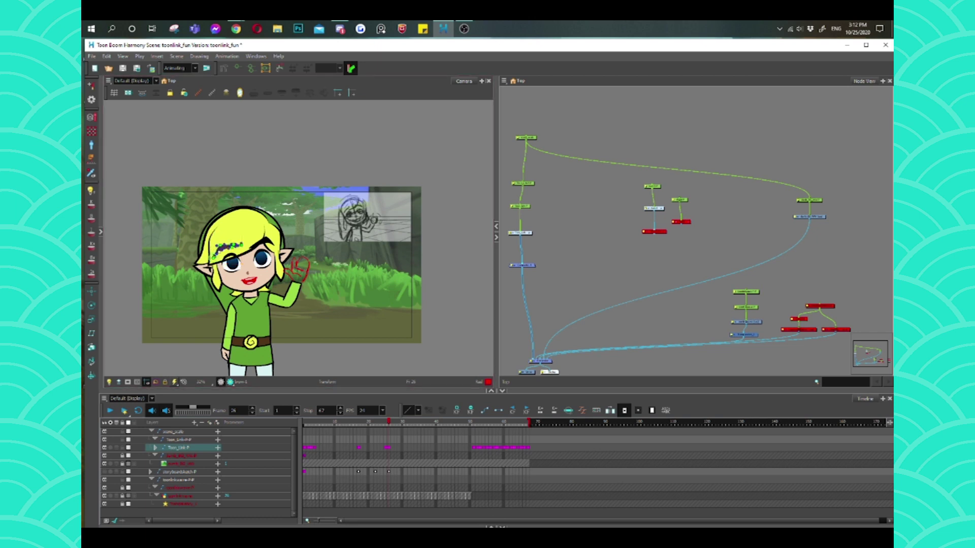
pyautogui.press('Escape')
# - Delete the Toon Link keyframe on frame 17 and hold the sad pose up to frame 26 without interpolation
pyautogui.click(358, 448)
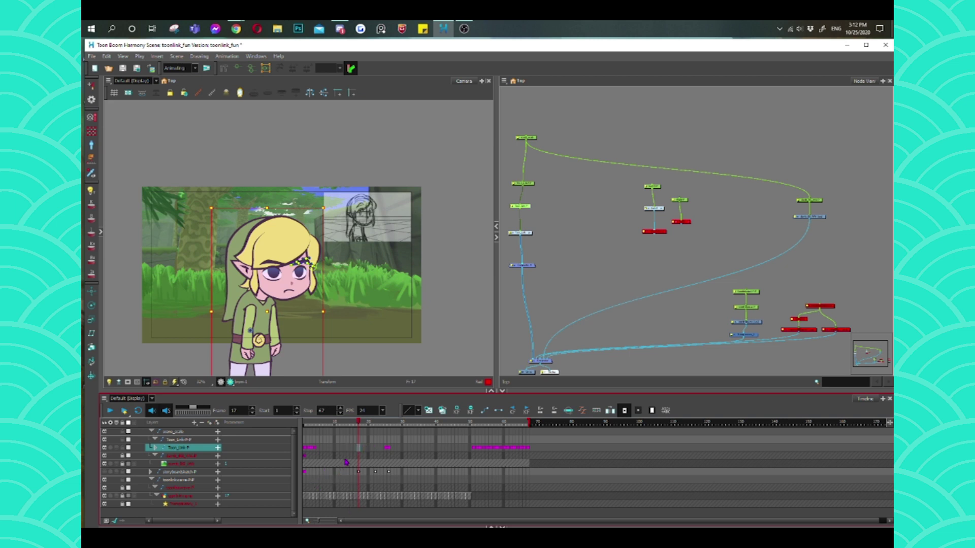
pyautogui.press('Delete')
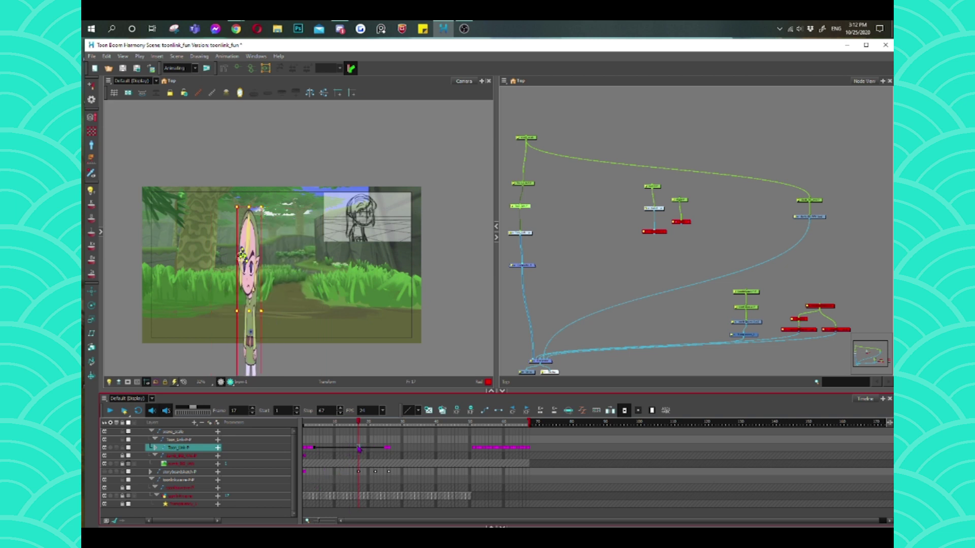
pyautogui.click(328, 451)
pyautogui.moveTo(363, 452); pyautogui.dragTo(343, 452)
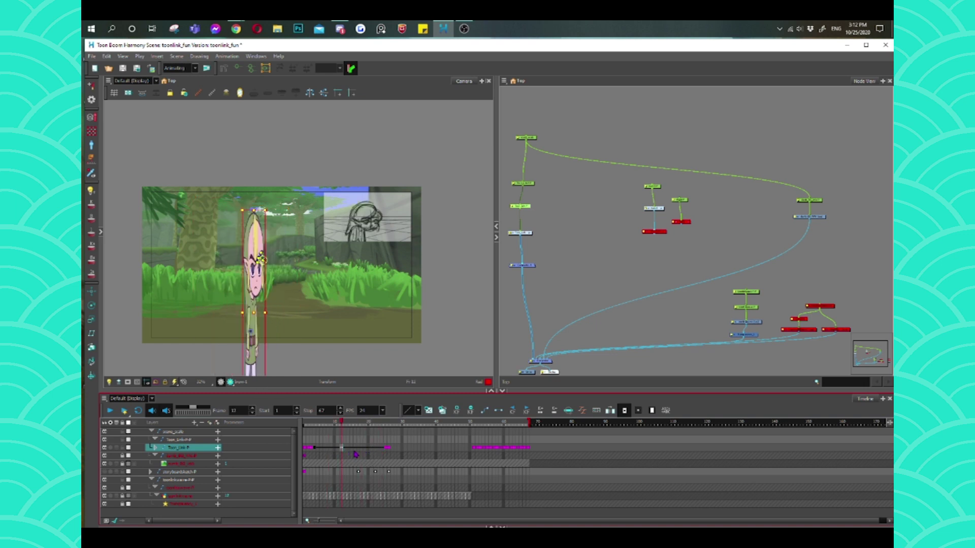
pyautogui.click(356, 451)
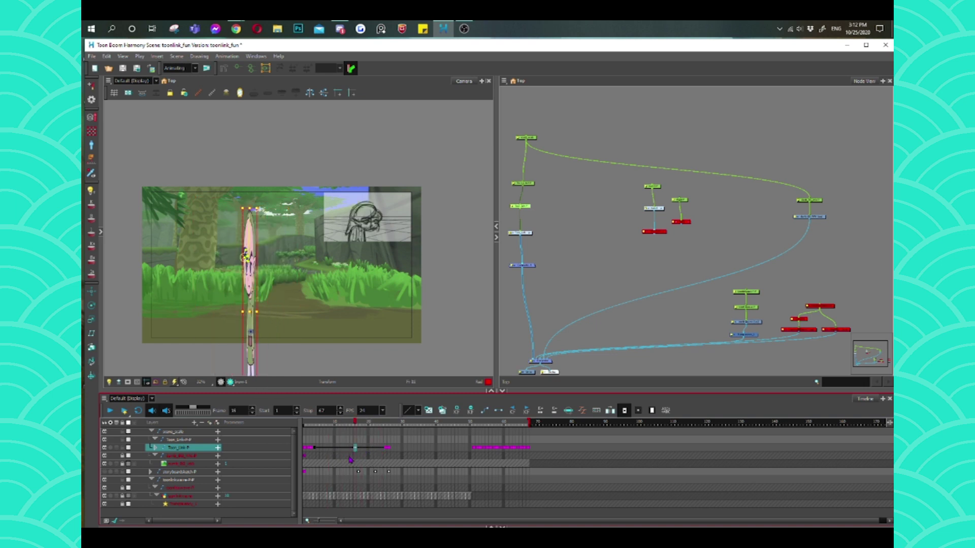
pyautogui.hotkey('ctrl', 'l')
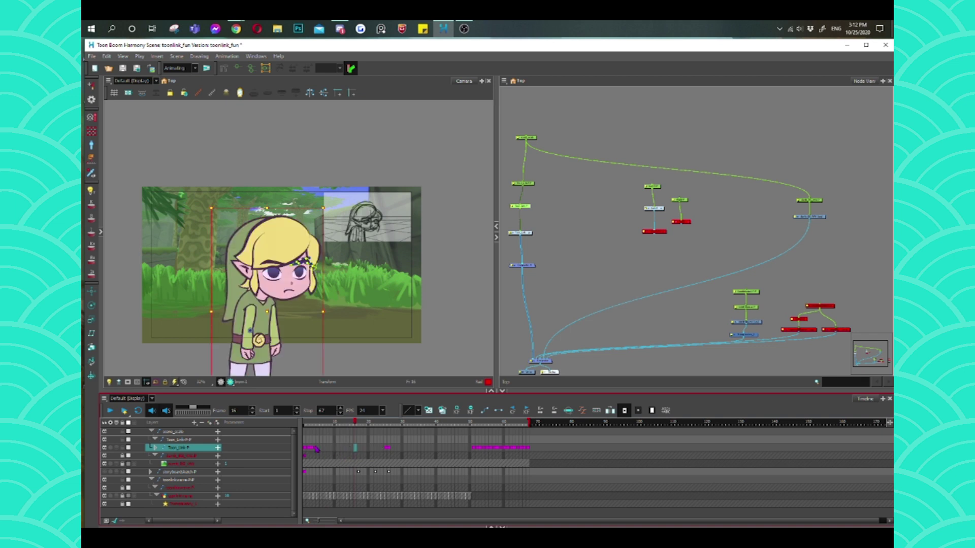
pyautogui.press("'")
pyautogui.press(';')
# - Reshape the eyebrow nearer the raised hand on frame 26 into a softer raised curve matching the other brow
pyautogui.click(389, 448)
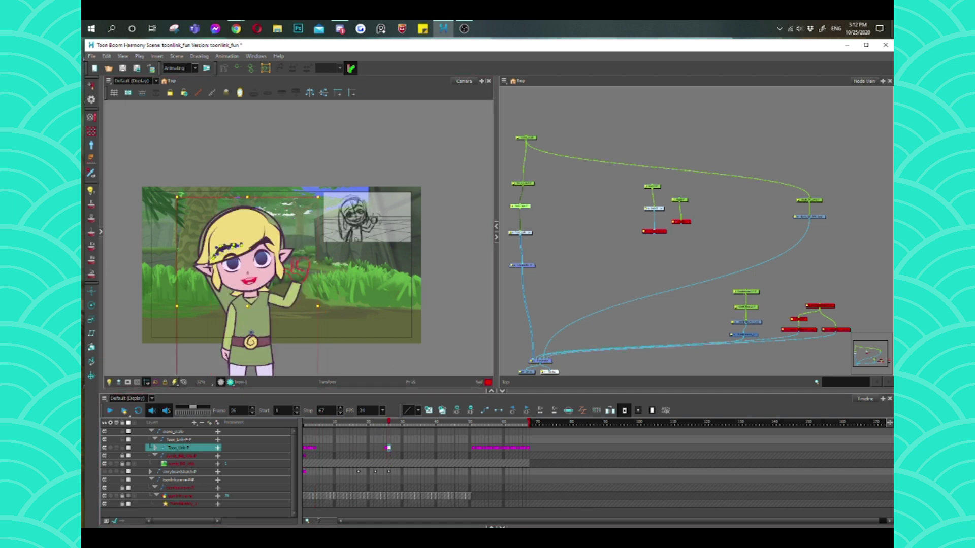
pyautogui.click(260, 238)
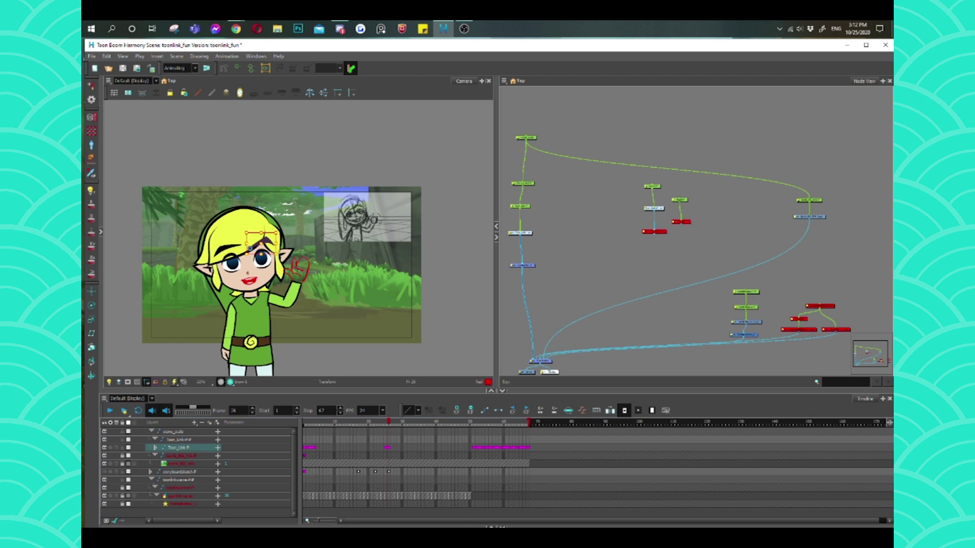
pyautogui.moveTo(261, 239); pyautogui.dragTo(228, 245)
pyautogui.press('Escape')
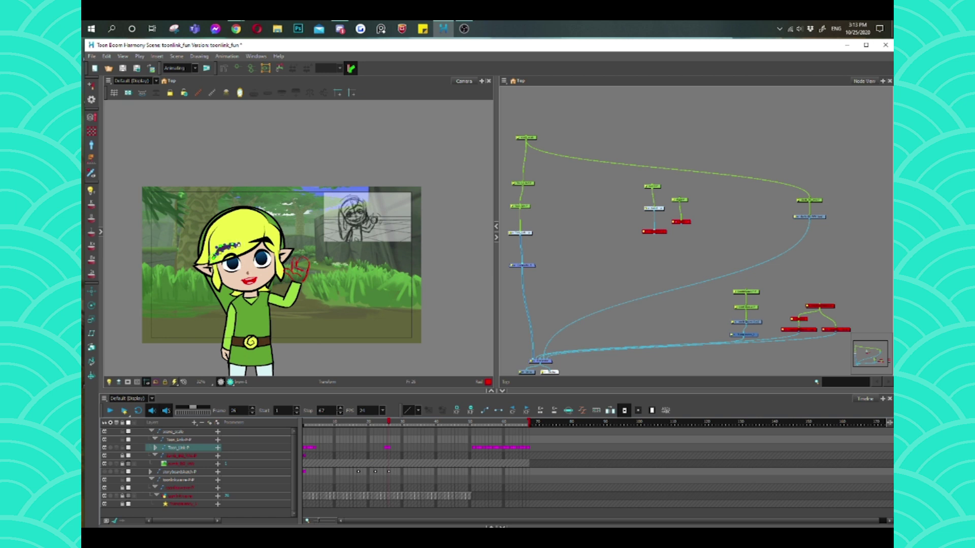
# - Adjust the placement of the raised arm and its hand at the shoulder on frame 26
pyautogui.click(262, 300)
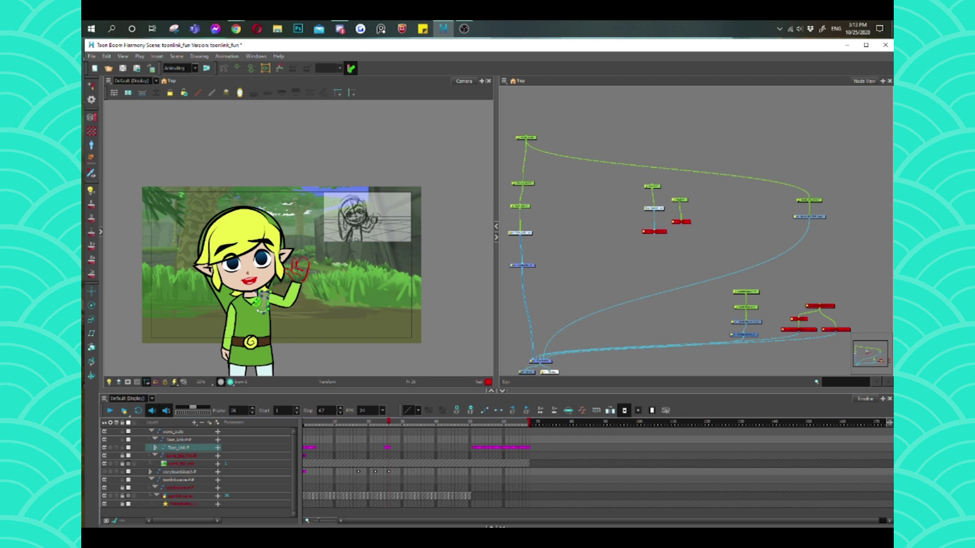
pyautogui.press('Escape')
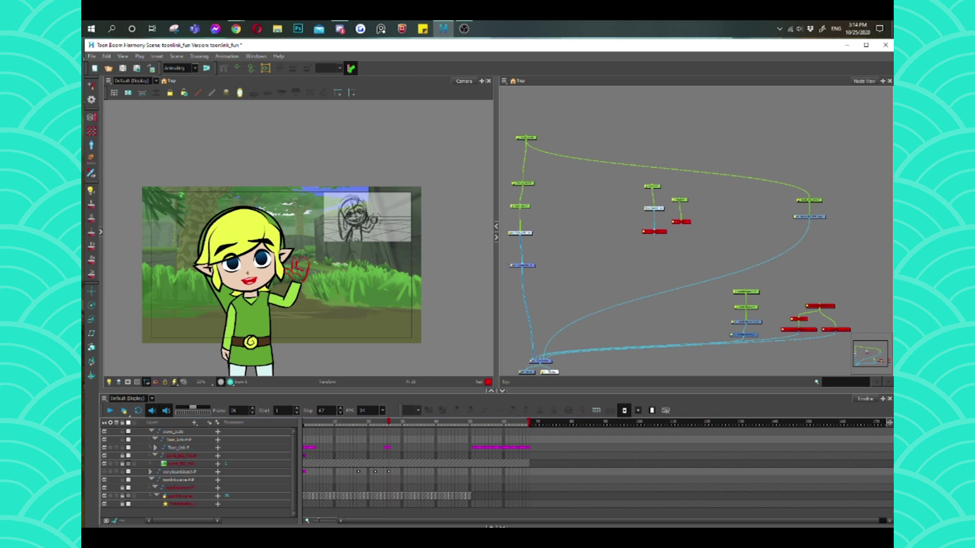
pyautogui.click(277, 299)
pyautogui.moveTo(287, 298); pyautogui.dragTo(294, 278)
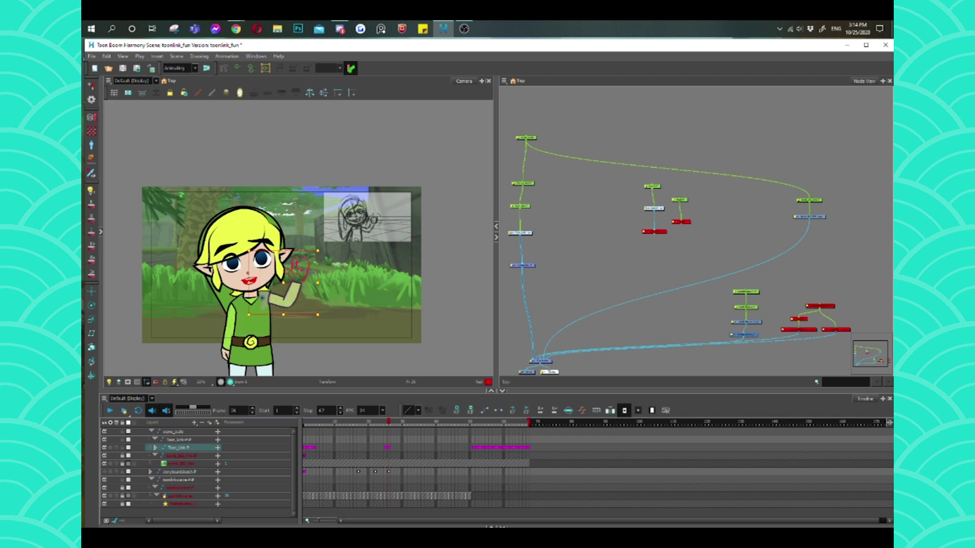
pyautogui.moveTo(293, 284); pyautogui.dragTo(287, 276)
pyautogui.press('Escape')
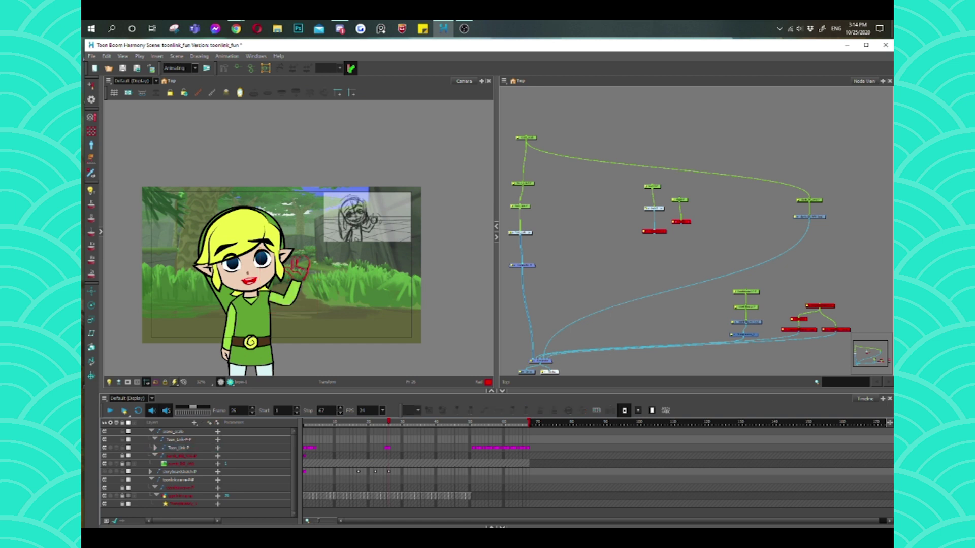
# - Inspect the shoulder patches, torso, hat and collar pieces of the waving pose on frame 26
pyautogui.click(261, 299)
pyautogui.click(236, 300)
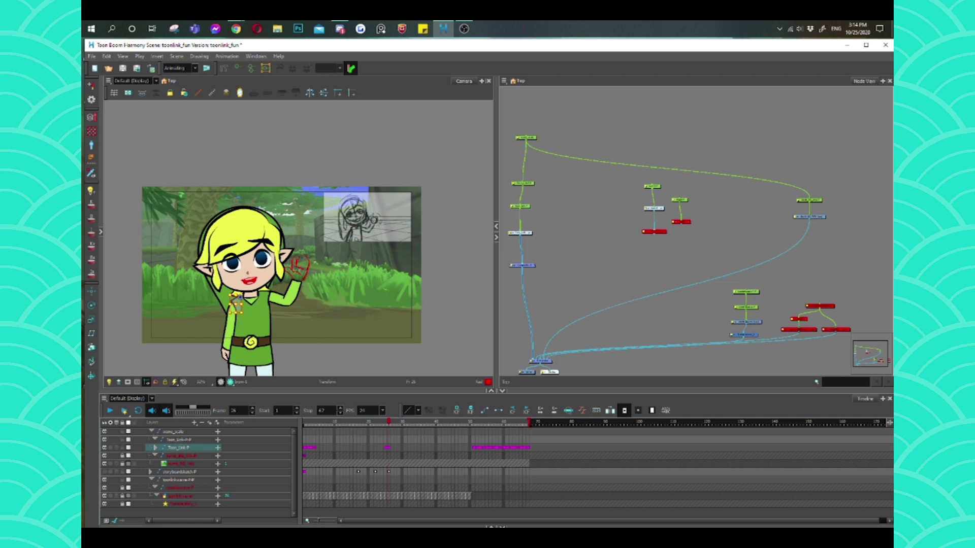
pyautogui.press('b')
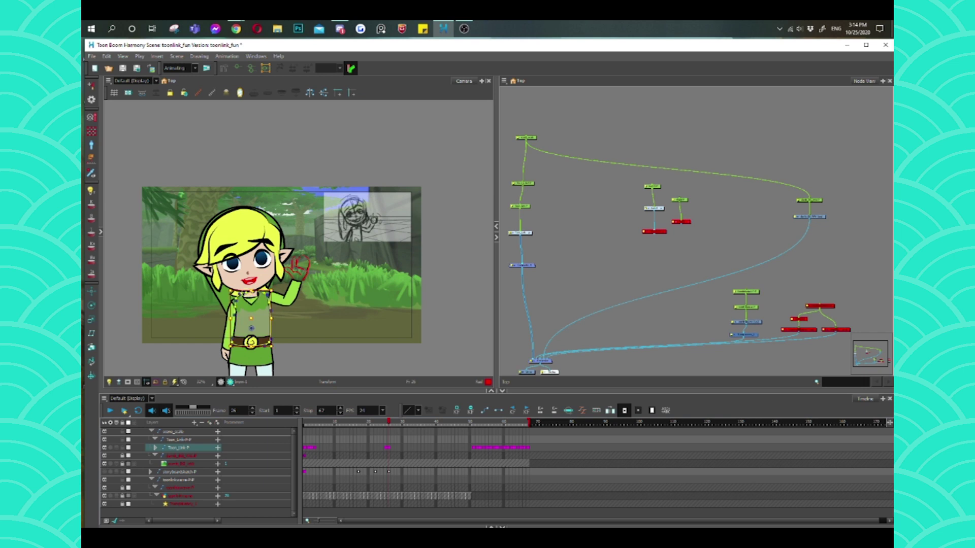
pyautogui.press('Escape')
pyautogui.click(244, 228)
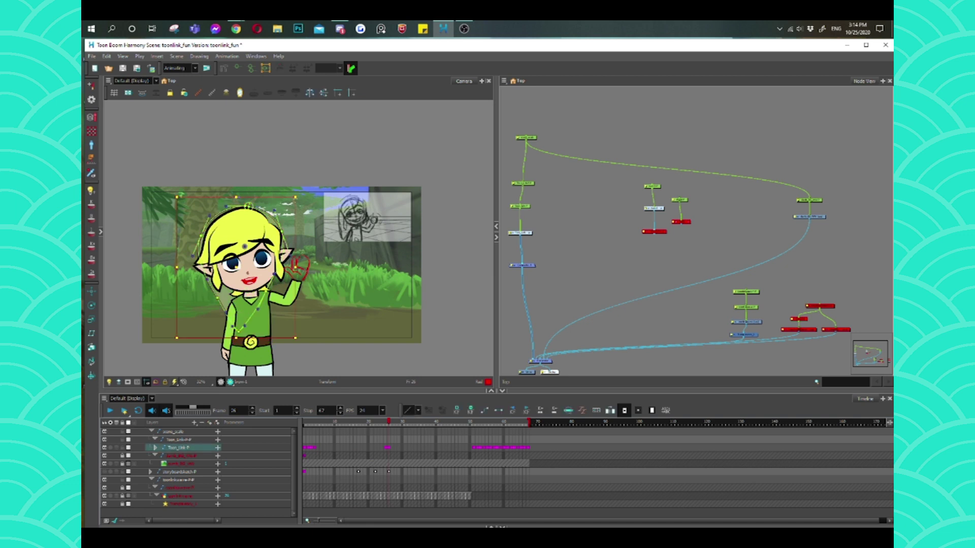
pyautogui.click(267, 326)
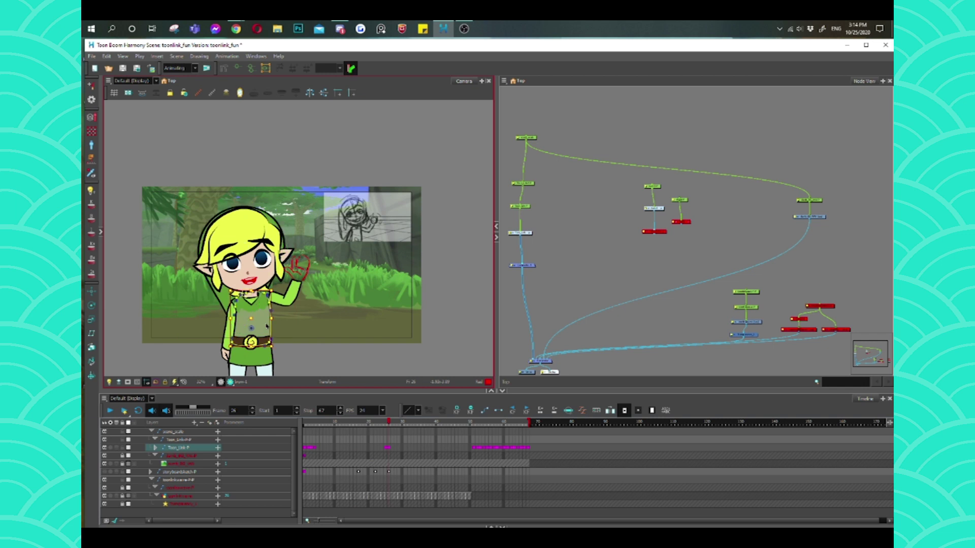
pyautogui.click(297, 357)
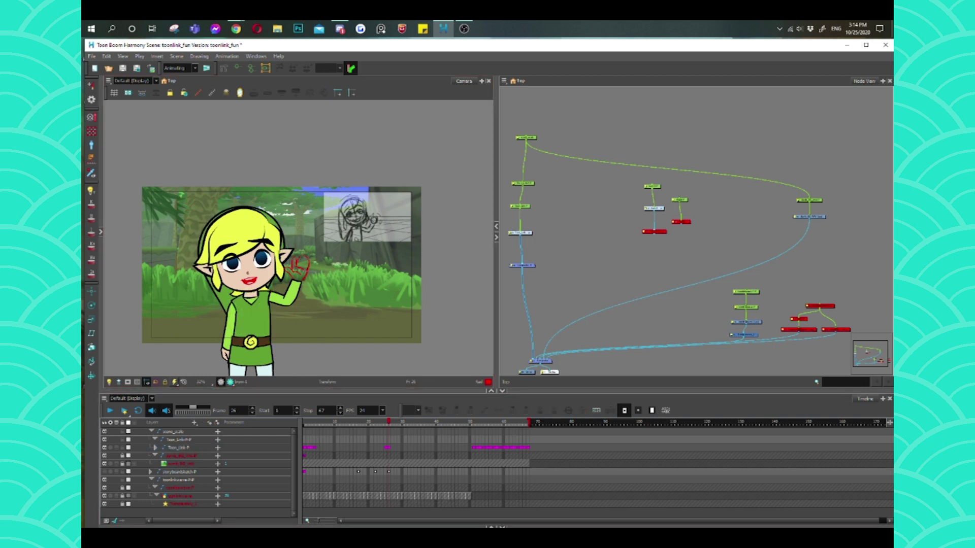
pyautogui.click(251, 325)
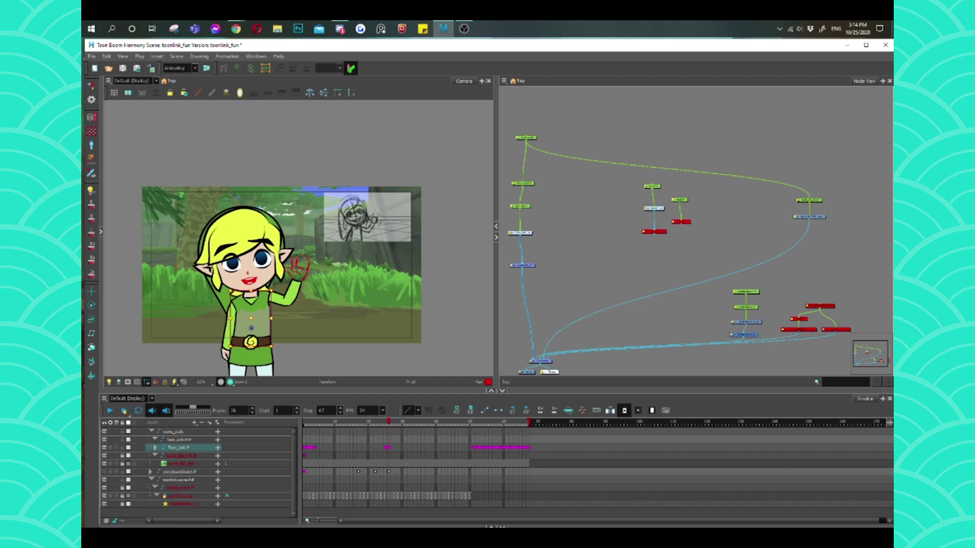
pyautogui.click(250, 305)
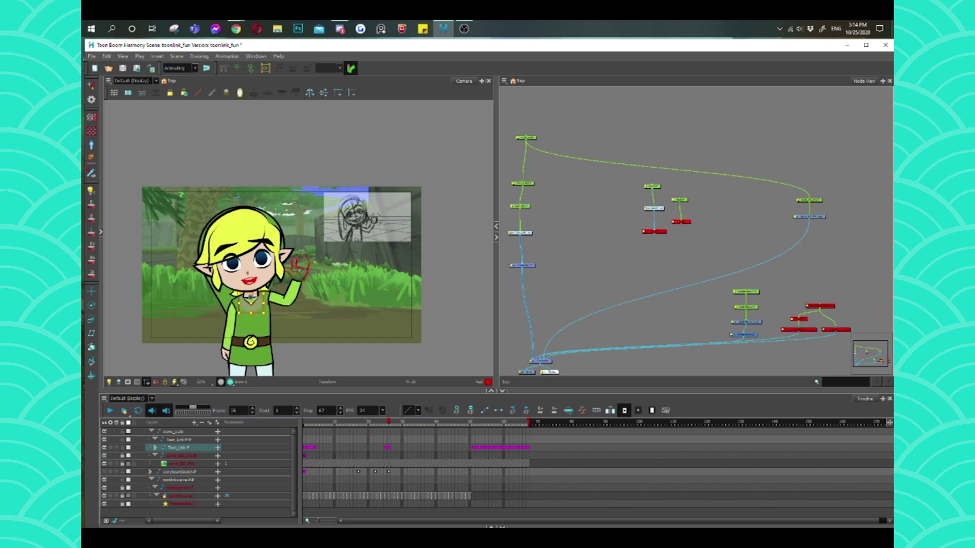
pyautogui.click(251, 296)
pyautogui.press('Escape')
pyautogui.click(248, 298)
pyautogui.press('Escape')
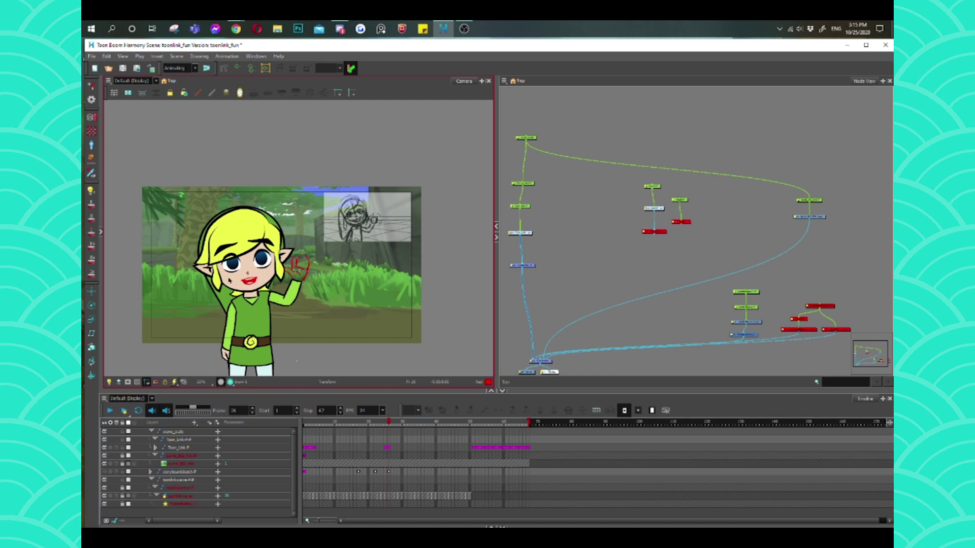
# - Nudge the red rough hand slightly down and toward the face so it sits on the raised arm's wrist
pyautogui.scroll(3, 228, 279)
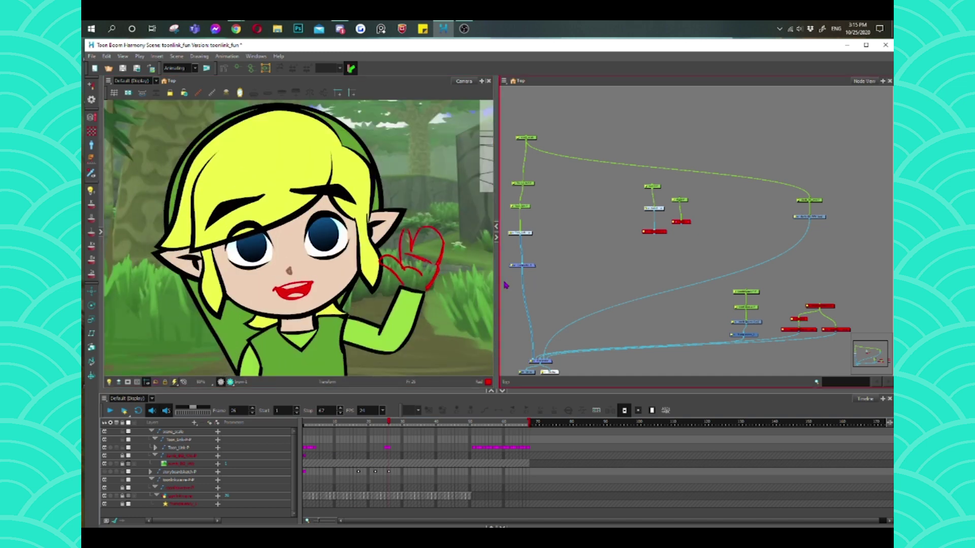
pyautogui.click(430, 279)
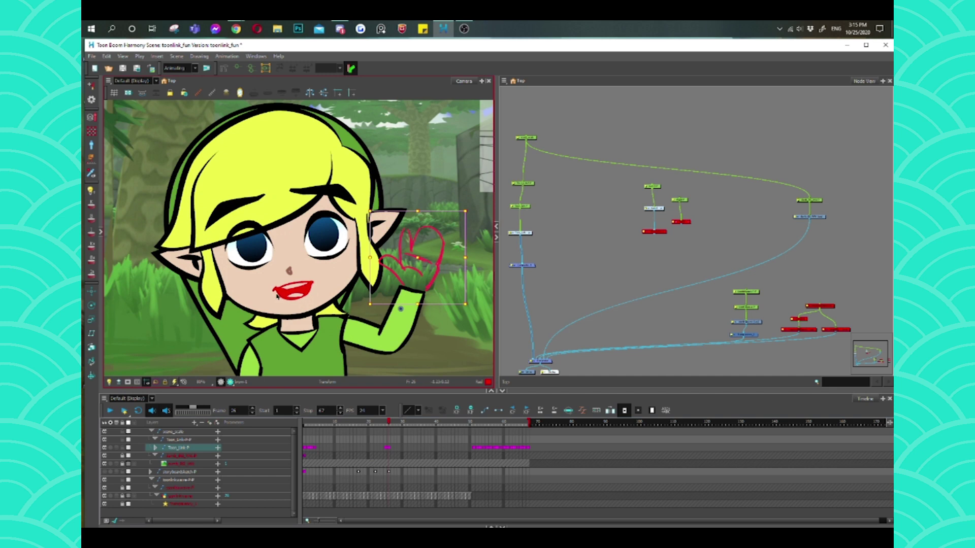
pyautogui.scroll(-2, 304, 258)
pyautogui.scroll(3, 315, 251)
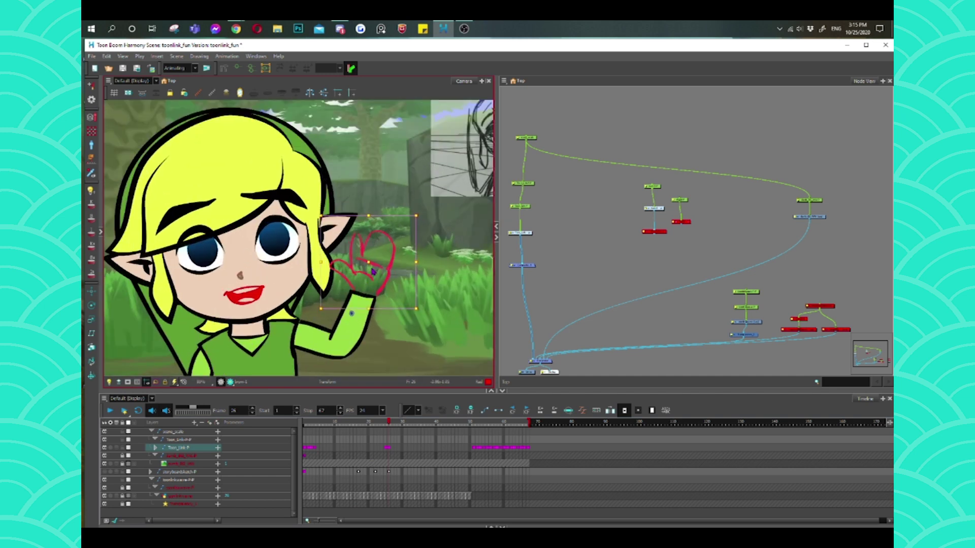
pyautogui.moveTo(372, 272); pyautogui.dragTo(365, 266)
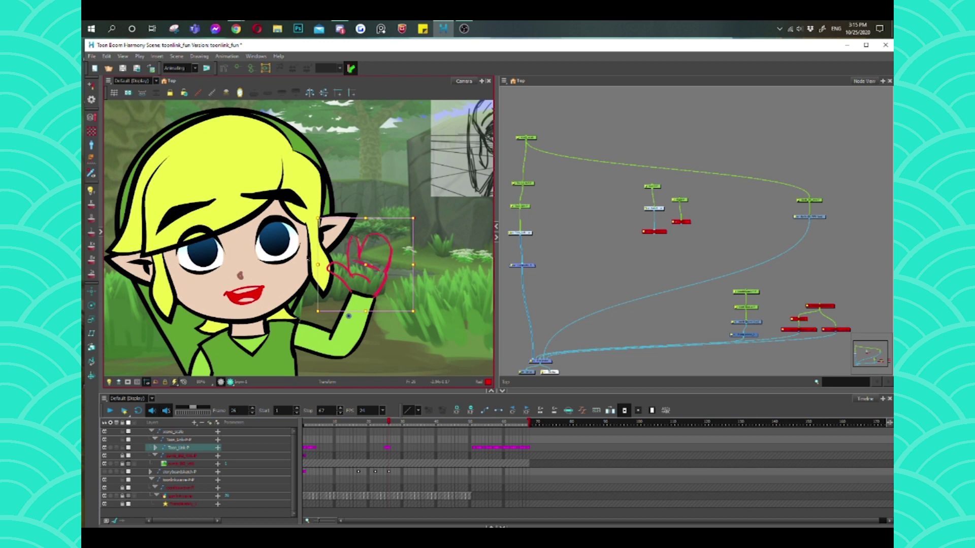
# - Locate the raised hand's layer in the timeline and select its cell on frame 26
pyautogui.click(392, 465)
pyautogui.scroll(-5, 392, 465)
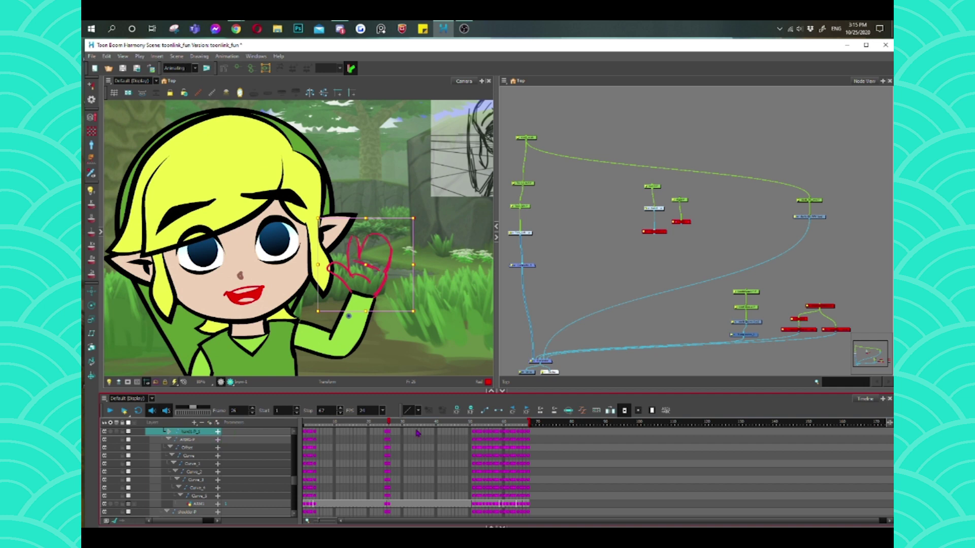
pyautogui.click(388, 433)
pyautogui.press('Return')
pyautogui.press('Return')
pyautogui.click(390, 433)
# - Compare the raised hand with the storyboard sketch's waving hand on frame 26 and select the raised arm
pyautogui.scroll(3, 372, 285)
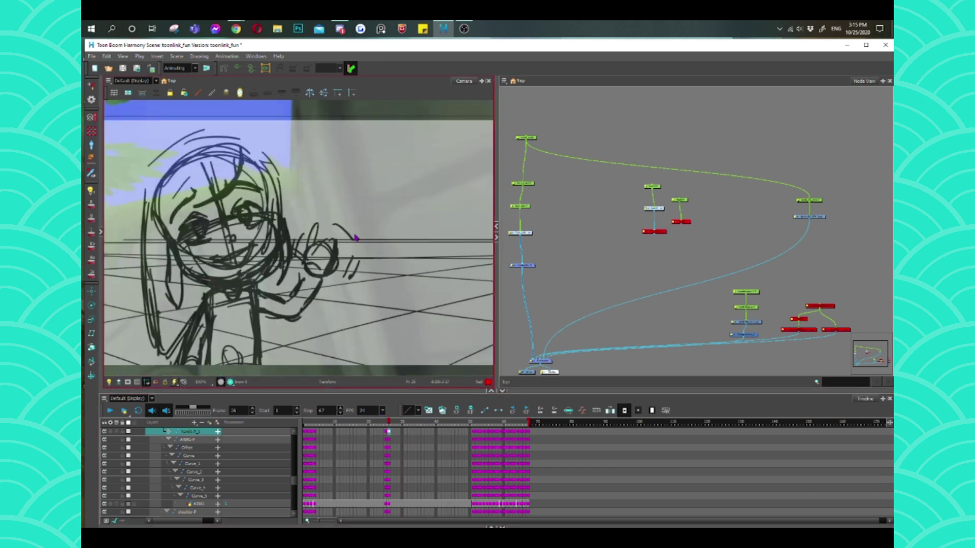
pyautogui.scroll(-3, 364, 244)
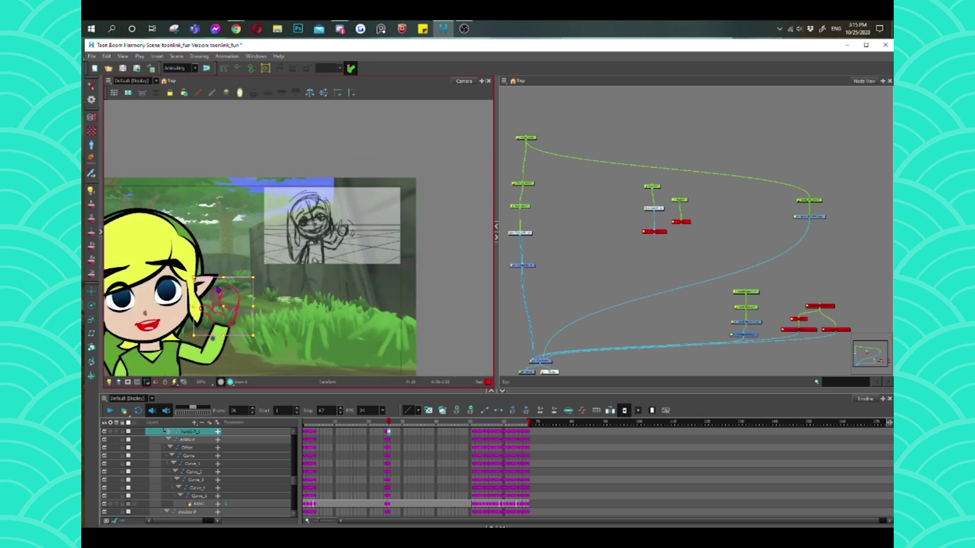
pyautogui.scroll(4, 219, 290)
pyautogui.scroll(-4, 218, 290)
pyautogui.scroll(2, 239, 327)
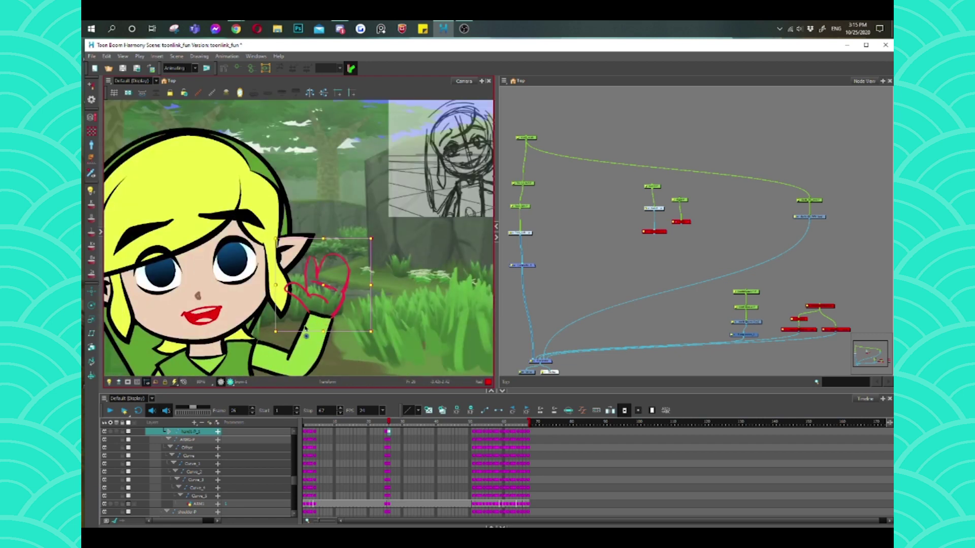
pyautogui.scroll(-3, 306, 328)
pyautogui.scroll(2, 282, 331)
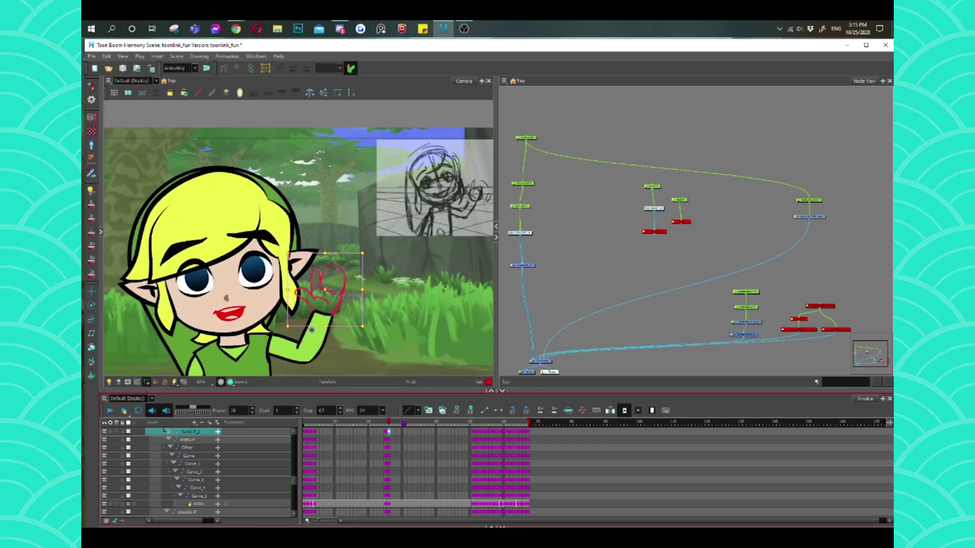
pyautogui.click(317, 304)
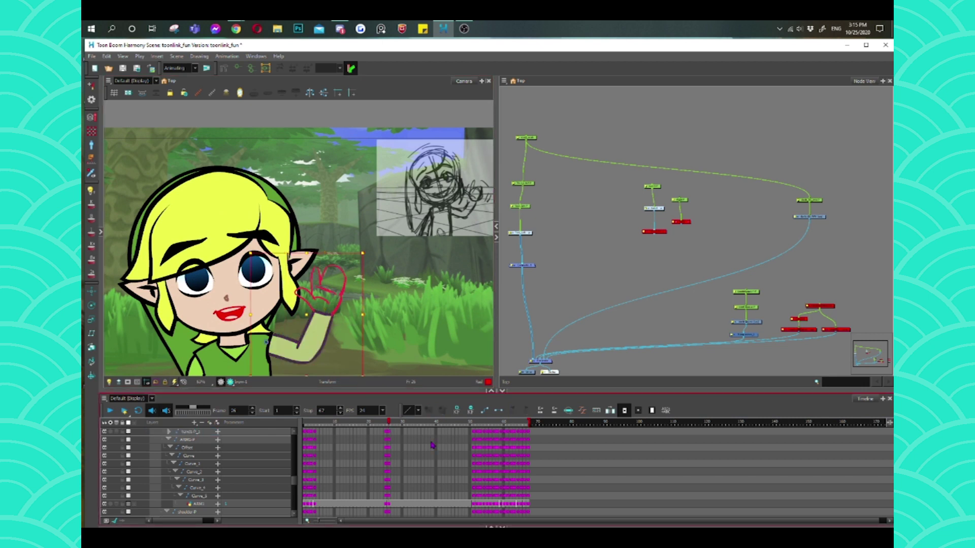
# - Select the FOREARM layer's cell on frame 26 and examine the raised arm and rough hand up close
pyautogui.click(403, 429)
pyautogui.click(389, 431)
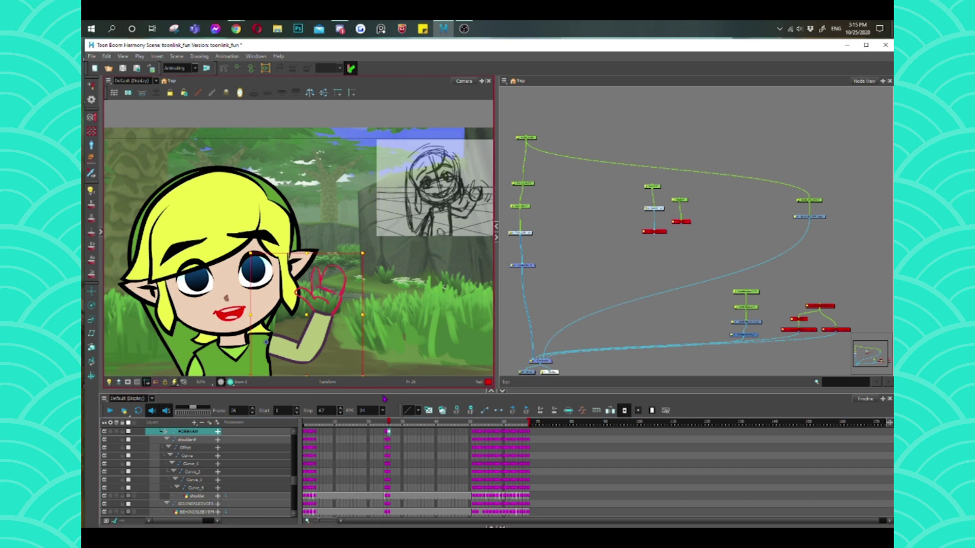
pyautogui.scroll(2, 313, 310)
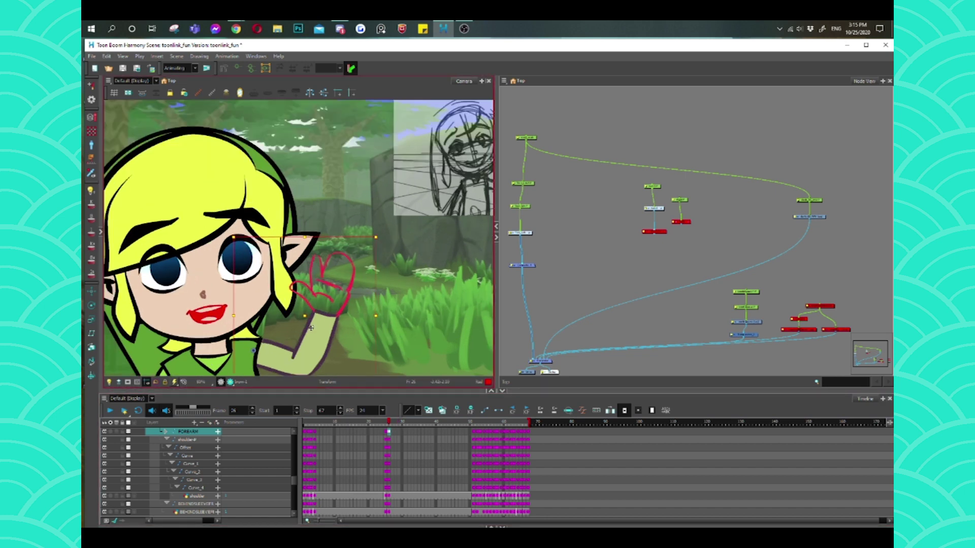
pyautogui.moveTo(314, 310); pyautogui.dragTo(347, 281)
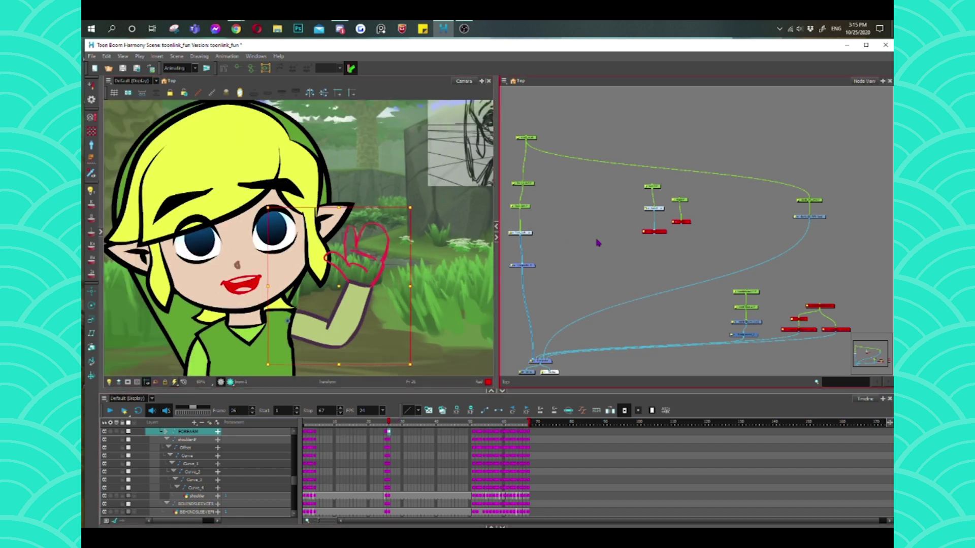
# - Examine the forearm and arm nodes inside the Toon Link group's node network and clear the forearm selection
pyautogui.scroll(-3, 597, 244)
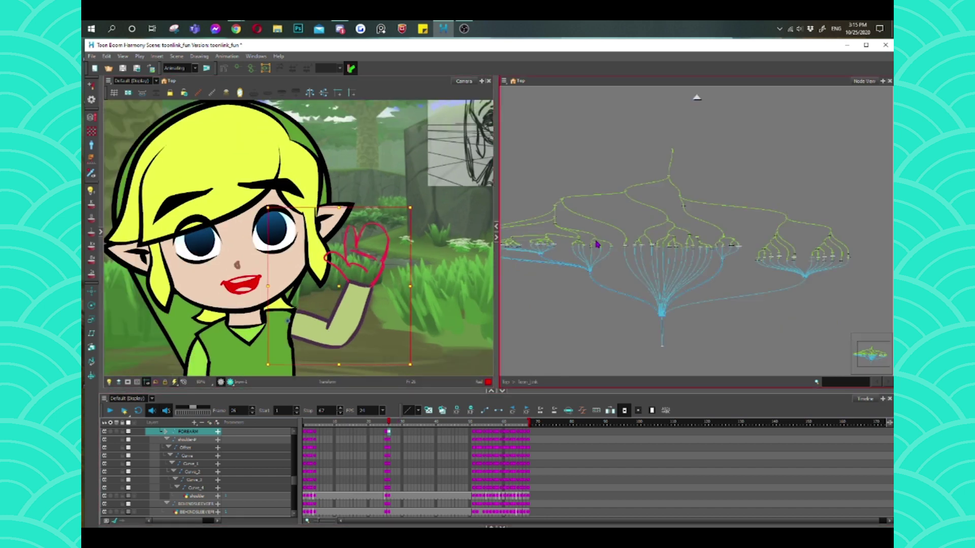
pyautogui.scroll(-3, 592, 268)
pyautogui.scroll(5, 788, 287)
pyautogui.scroll(2, 740, 267)
pyautogui.scroll(2, 594, 268)
pyautogui.scroll(-3, 653, 276)
pyautogui.scroll(3, 603, 270)
pyautogui.scroll(2, 599, 267)
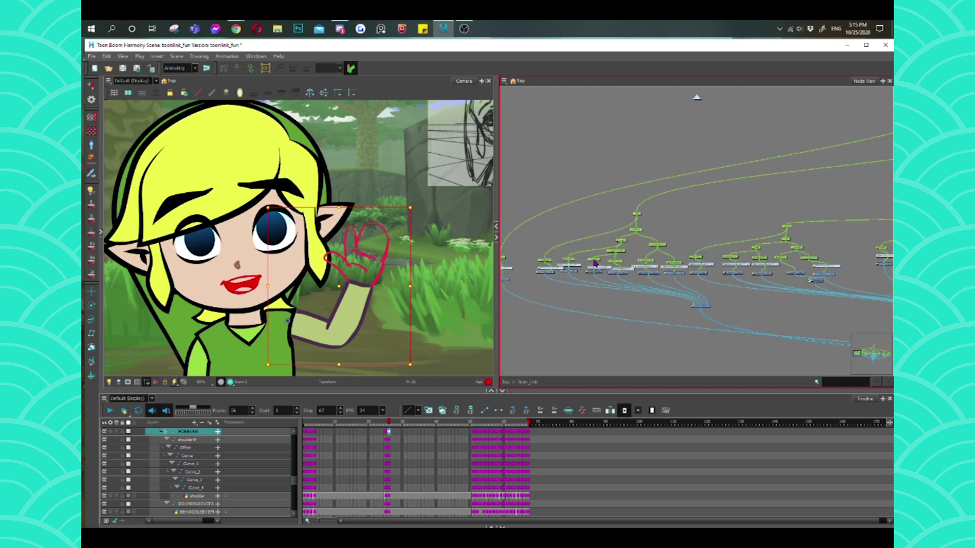
pyautogui.scroll(2, 765, 280)
pyautogui.scroll(2, 706, 245)
pyautogui.scroll(2, 719, 248)
pyautogui.click(756, 235)
pyautogui.scroll(-2, 627, 200)
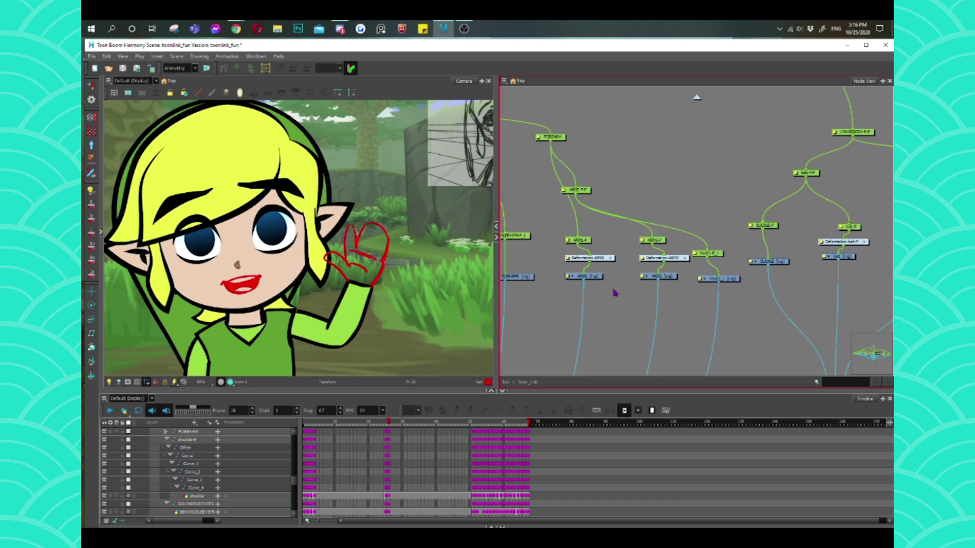
# - Check the character's top-level peg in the node network and compare the whole waving pose with the storyboard sketch on frame 26
pyautogui.scroll(-3, 539, 361)
pyautogui.scroll(-2, 675, 263)
pyautogui.scroll(2, 709, 247)
pyautogui.scroll(1, 665, 244)
pyautogui.click(667, 232)
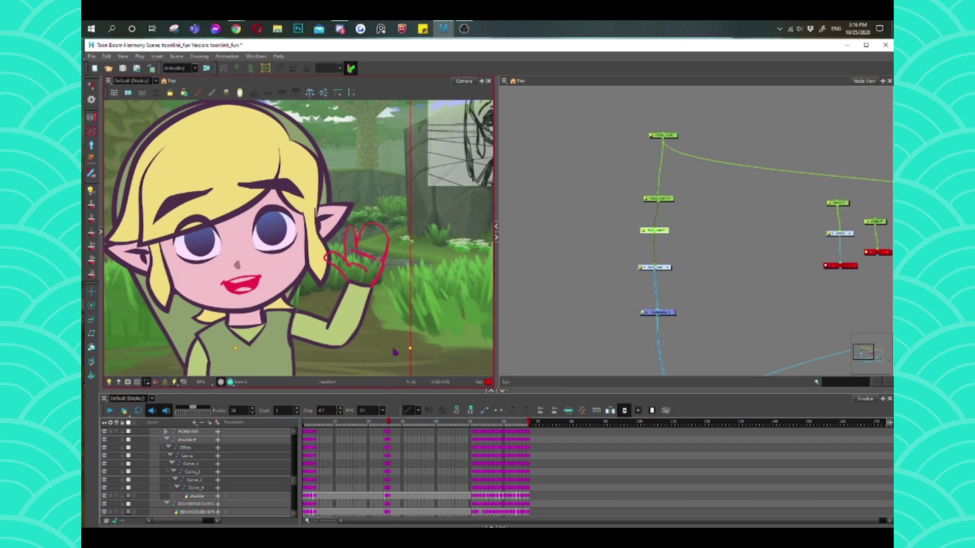
pyautogui.scroll(-3, 395, 352)
pyautogui.click(584, 295)
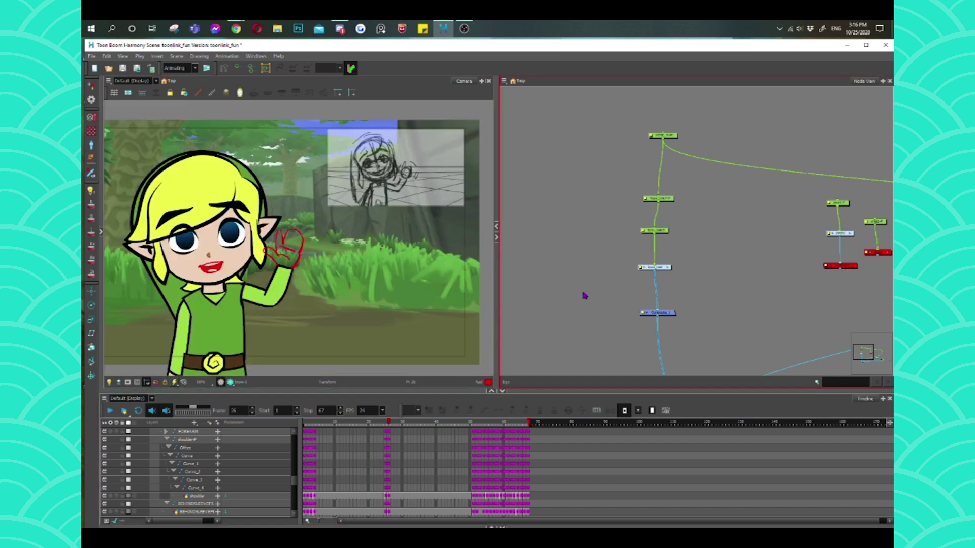
# - Select the Toon_Link-P peg and locate its keyframe at frame 26 in the timeline
pyautogui.click(657, 232)
pyautogui.click(406, 509)
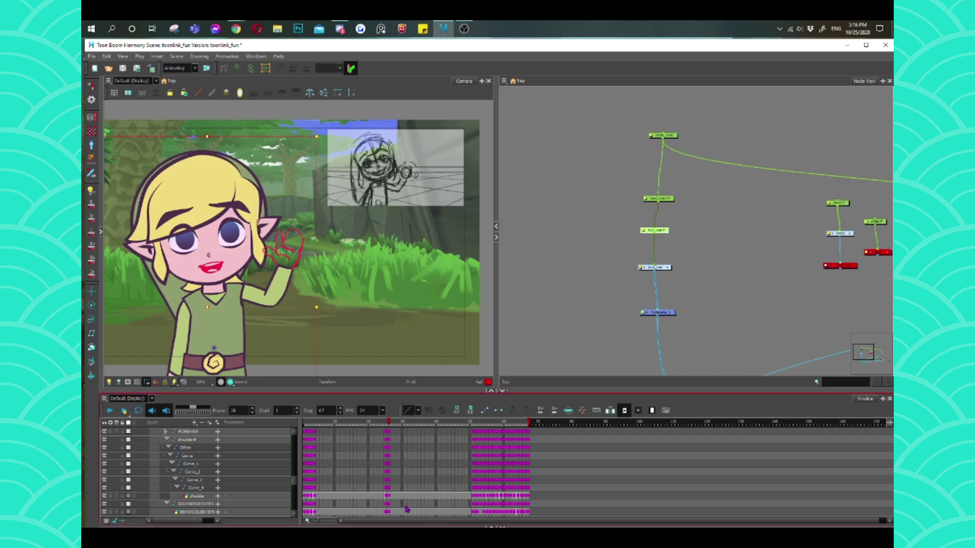
pyautogui.click(388, 449)
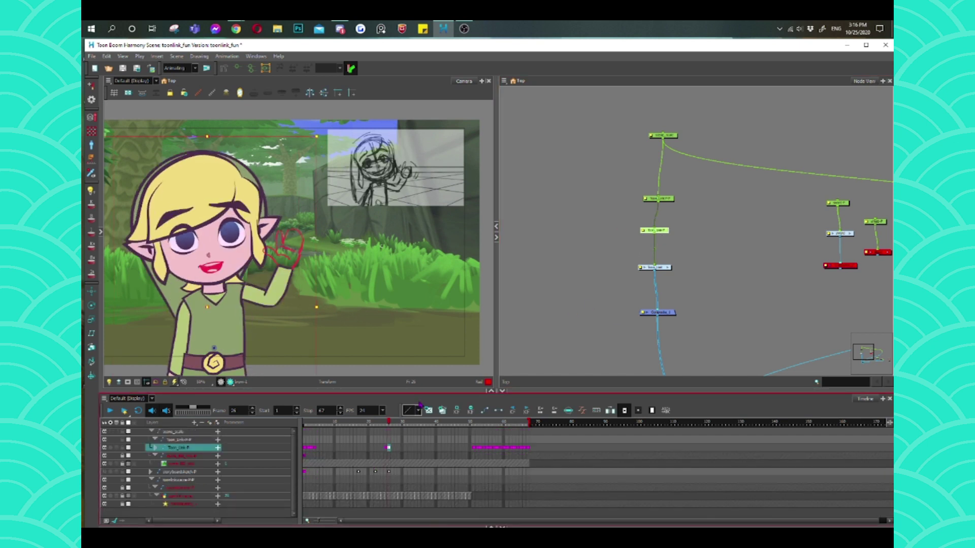
pyautogui.click(600, 171)
# - Inspect both of the character's eyes by showing their deformation controls and stepping through their child and parent layers
pyautogui.click(229, 231)
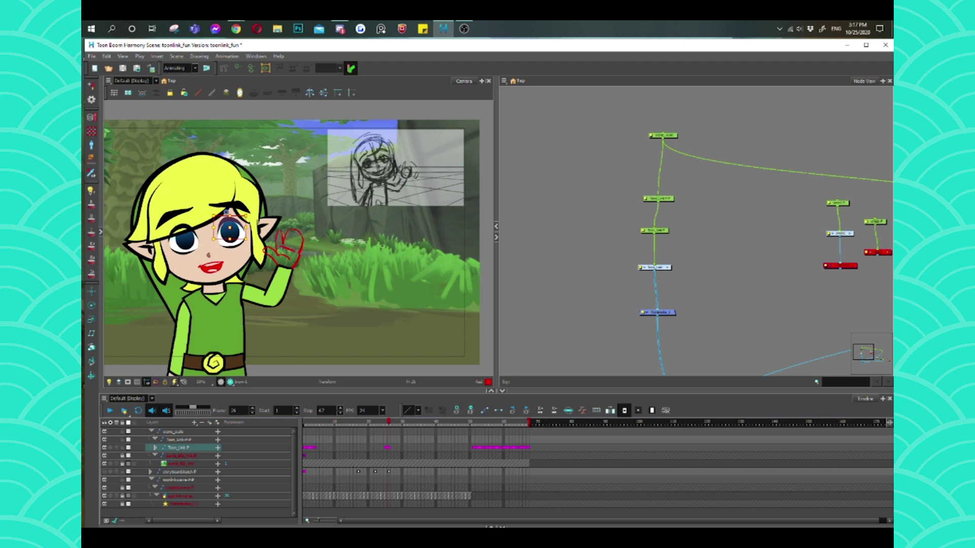
pyautogui.press('Down')
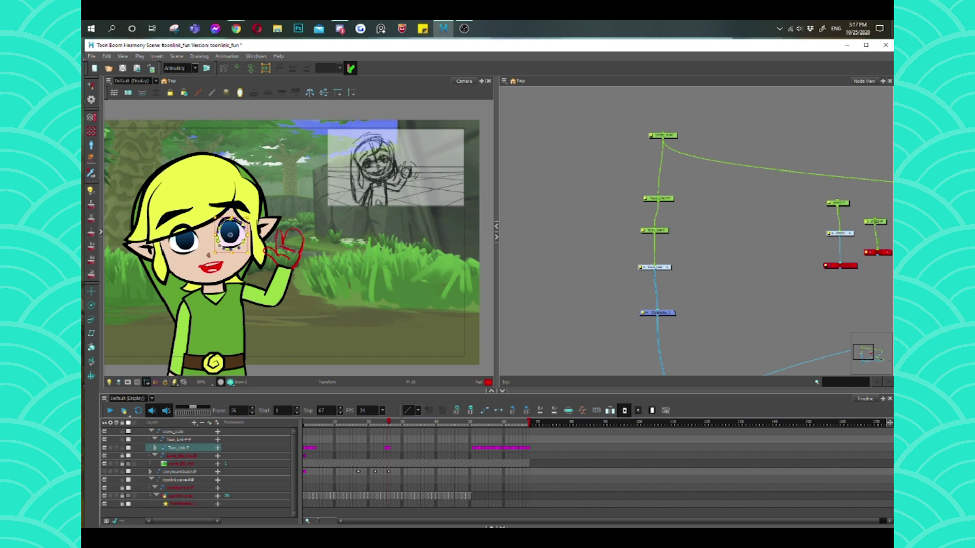
pyautogui.hotkey('alt', 'q')
pyautogui.click(183, 235)
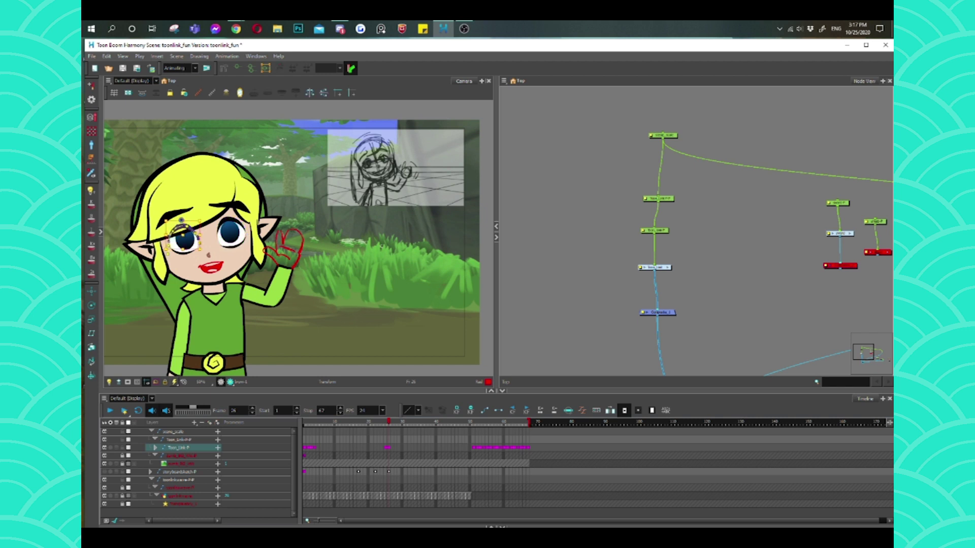
pyautogui.press('Up')
pyautogui.press('Down')
pyautogui.hotkey('alt', 'q')
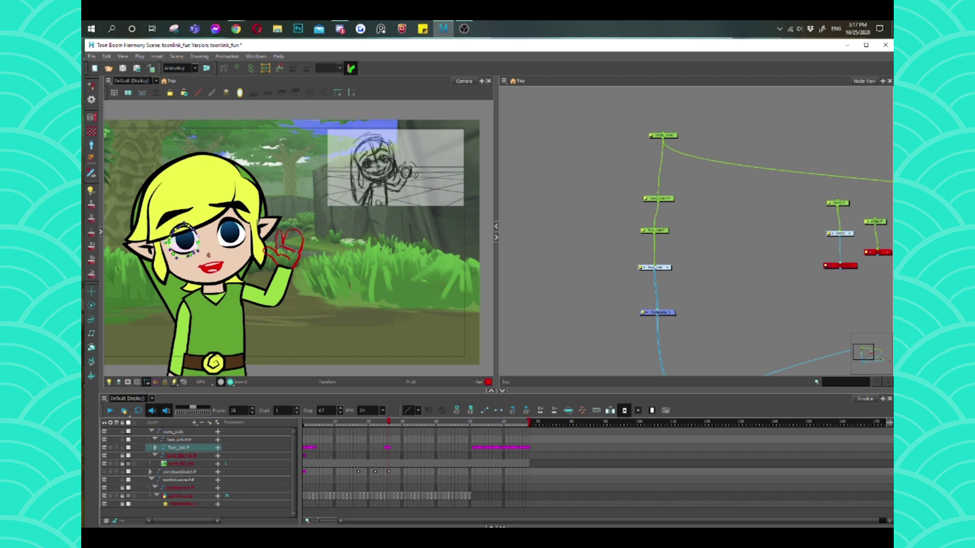
pyautogui.press('b')
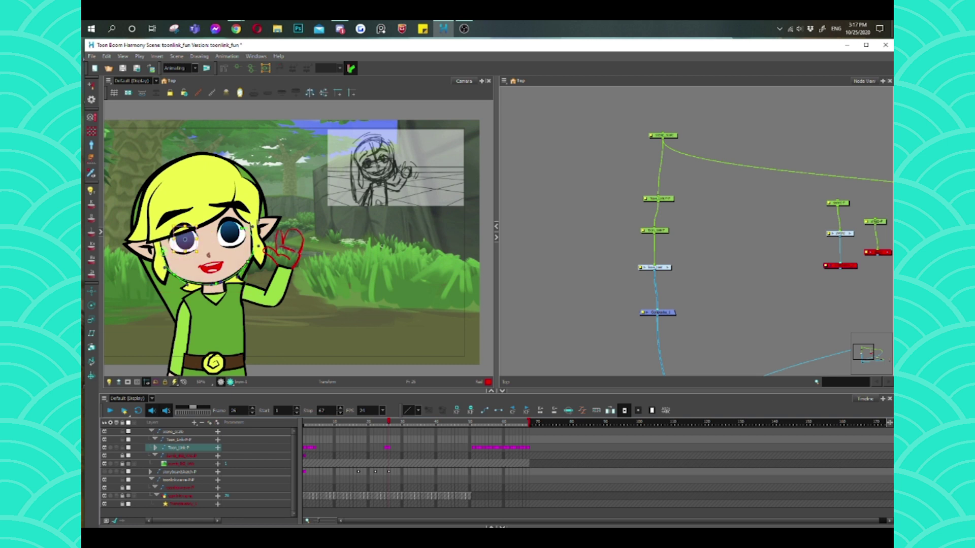
pyautogui.press('/')
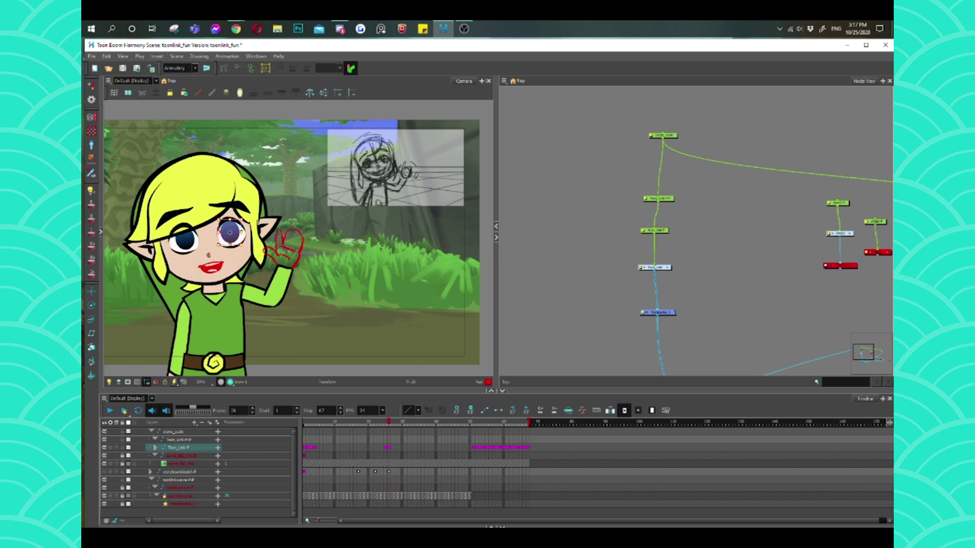
pyautogui.press('b')
pyautogui.press('Escape')
# - Show the deformation controls of the piece at the upper chest by the raised arm, and clear the selection
pyautogui.click(178, 447)
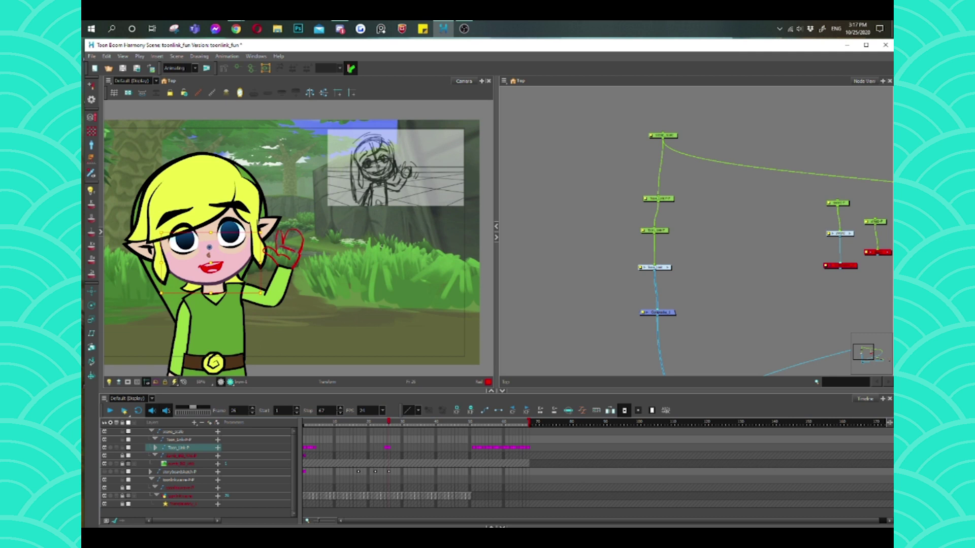
pyautogui.click(234, 295)
pyautogui.press('Escape')
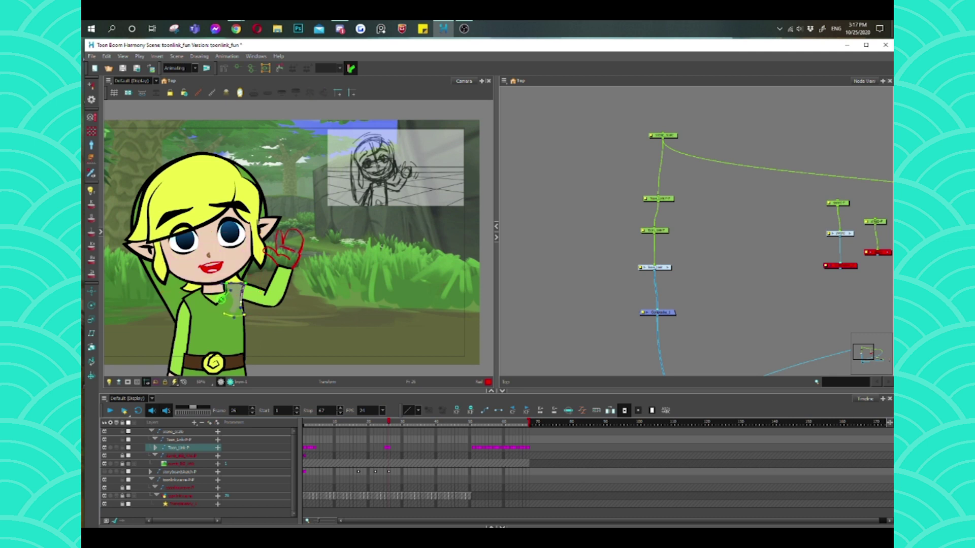
pyautogui.press('Escape')
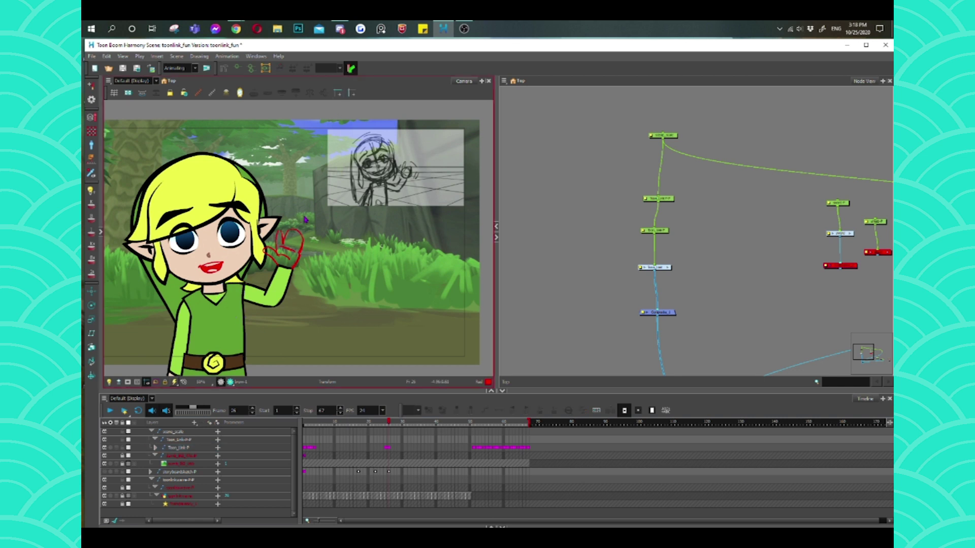
pyautogui.scroll(-4, 584, 273)
pyautogui.scroll(5, 616, 277)
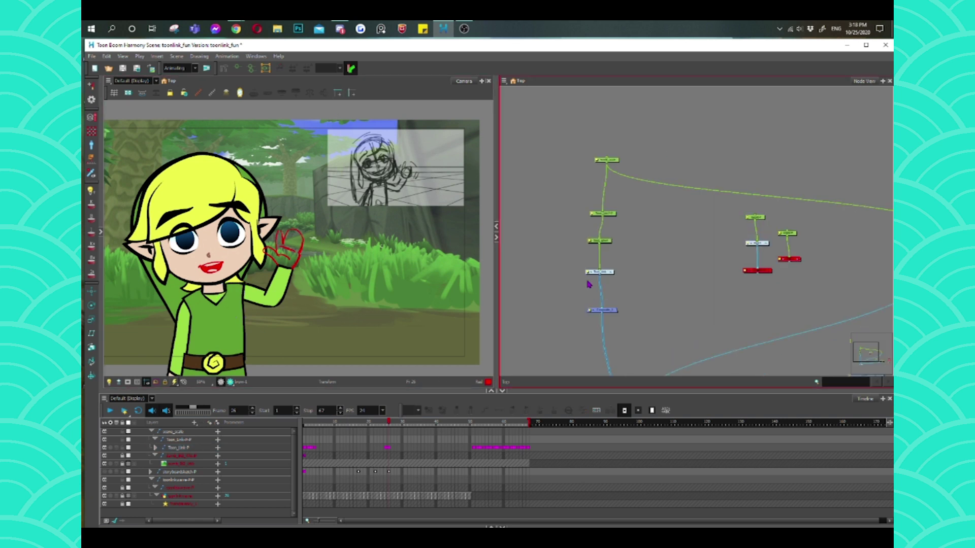
pyautogui.scroll(-3, 358, 277)
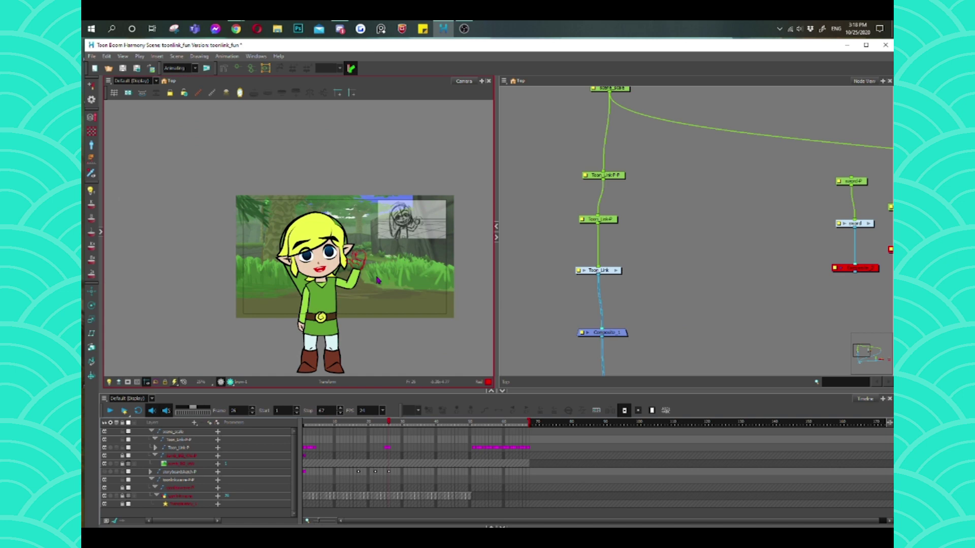
pyautogui.scroll(5, 378, 280)
pyautogui.click(411, 375)
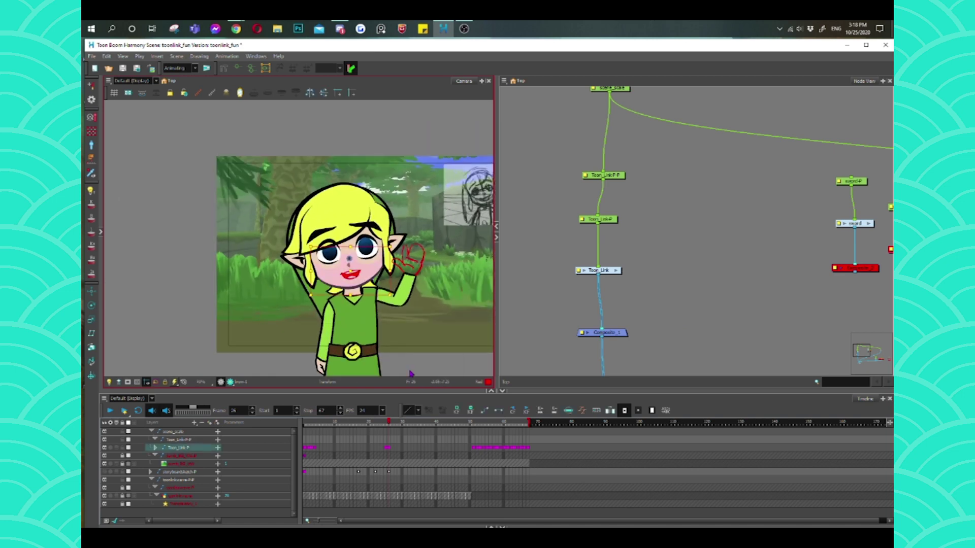
pyautogui.scroll(-2, 396, 305)
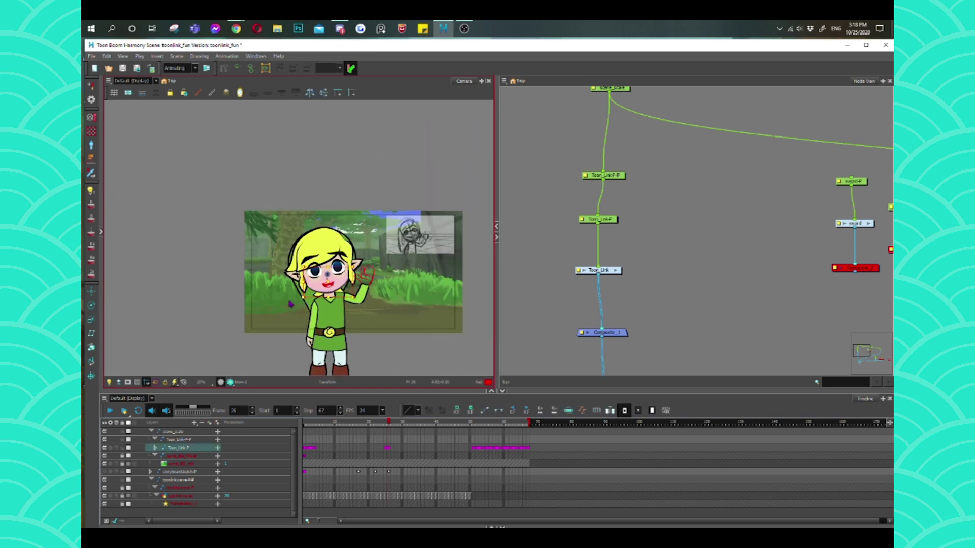
pyautogui.scroll(2, 393, 302)
pyautogui.scroll(2, 388, 314)
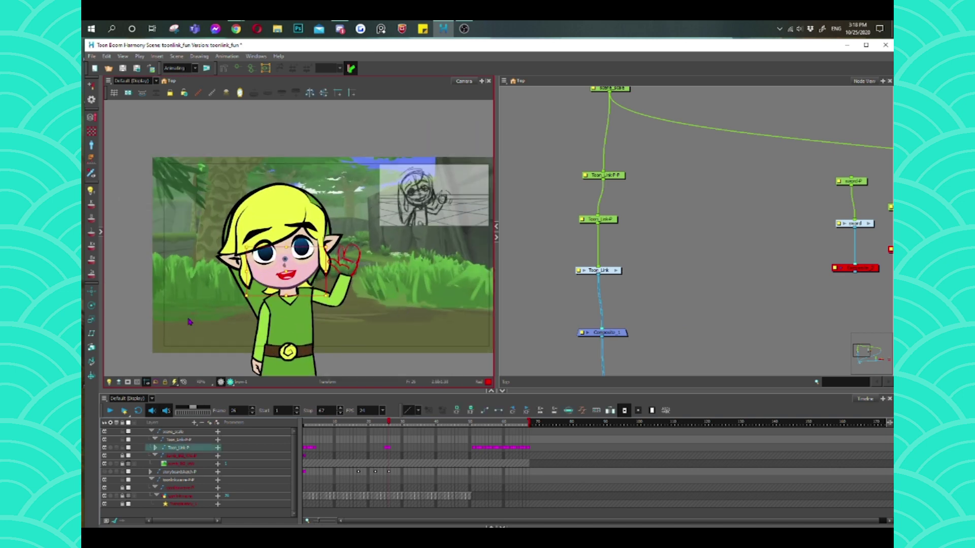
pyautogui.scroll(-2, 359, 331)
pyautogui.scroll(2, 422, 336)
pyautogui.click(383, 356)
pyautogui.scroll(-1, 285, 304)
pyautogui.scroll(1, 241, 277)
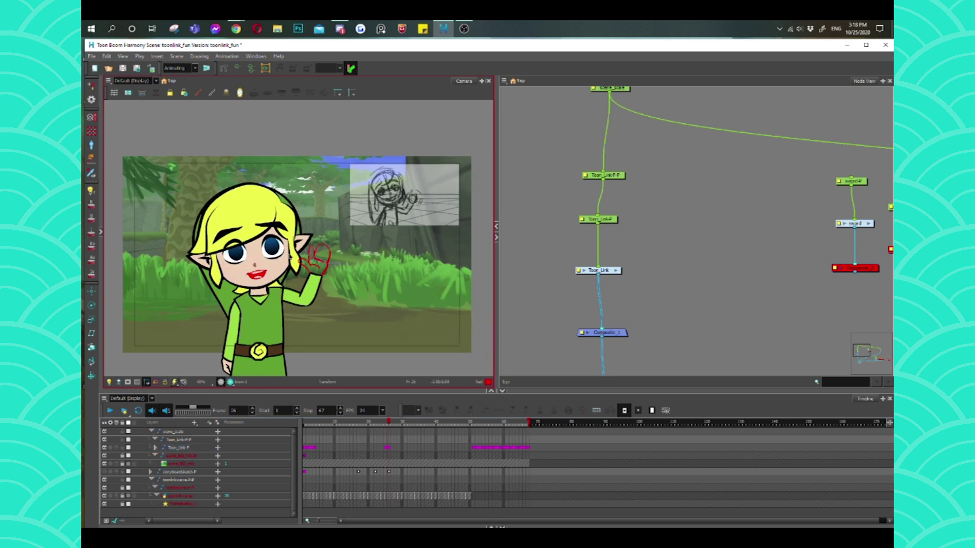
# - Select the Toon_Link-P keyframe at frame 26 and enter the Toon_Link group
pyautogui.click(378, 447)
pyautogui.moveTo(390, 426)
pyautogui.mouseDown()
pyautogui.moveTo(398, 428)
pyautogui.moveTo(366, 436)
pyautogui.moveTo(393, 443)
pyautogui.mouseUp()
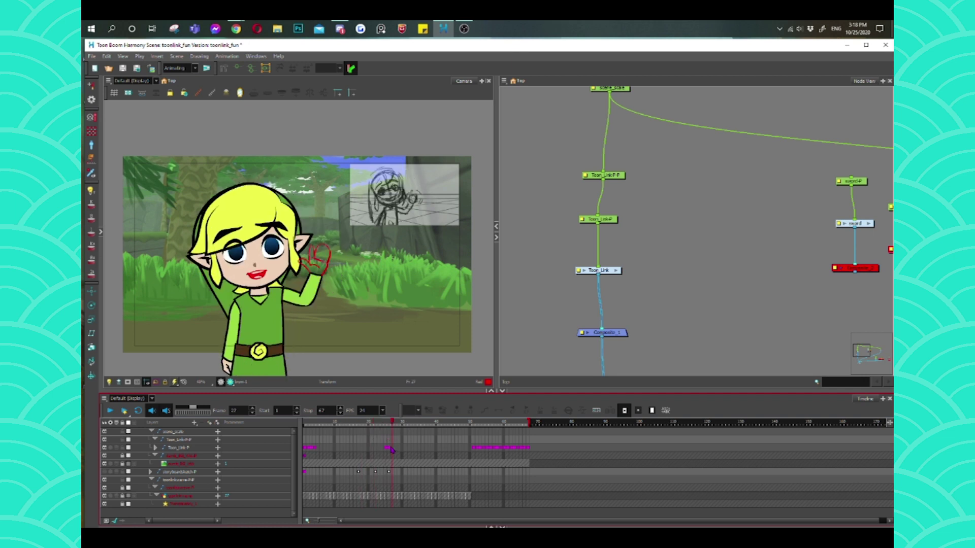
pyautogui.click(391, 447)
pyautogui.click(600, 275)
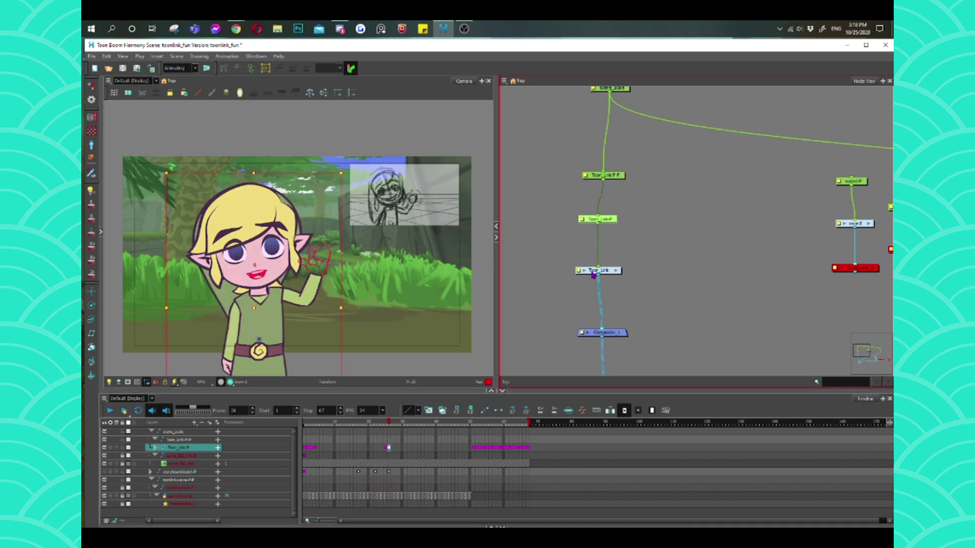
pyautogui.scroll(-2, 601, 275)
pyautogui.scroll(2, 634, 266)
pyautogui.click(601, 281)
# - Examine the hierarchy of pegs, drawings and composites inside the Toon_Link group
pyautogui.scroll(-3, 655, 287)
pyautogui.scroll(2, 655, 287)
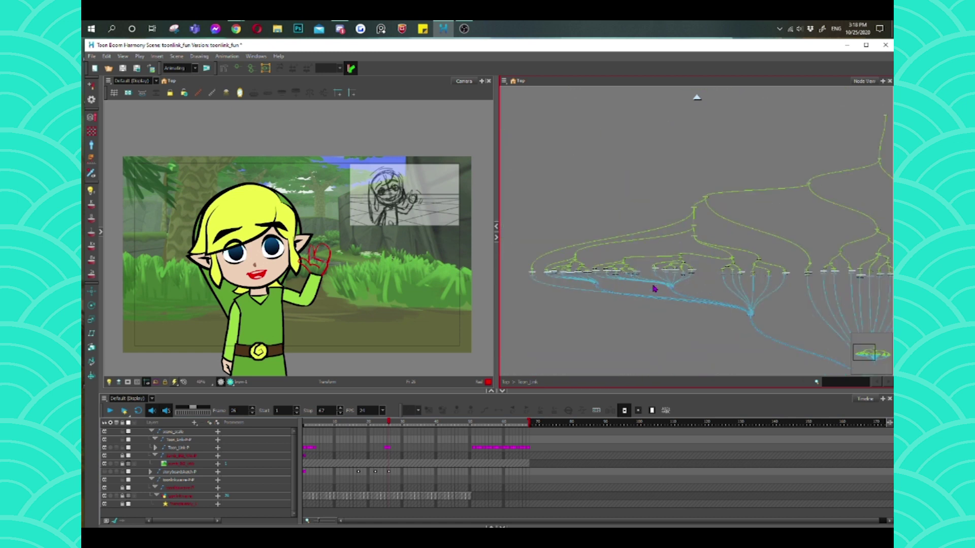
pyautogui.scroll(2, 546, 272)
pyautogui.scroll(-1, 592, 281)
pyautogui.scroll(-1, 558, 280)
pyautogui.scroll(-1, 577, 284)
pyautogui.scroll(3, 821, 288)
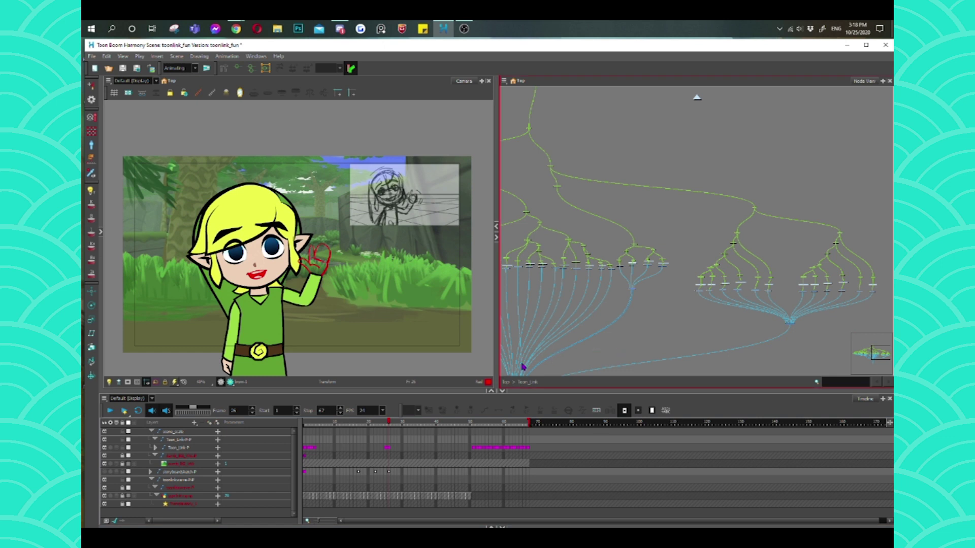
# - Select the character's torso and display its deformation controls
pyautogui.scroll(3, 277, 331)
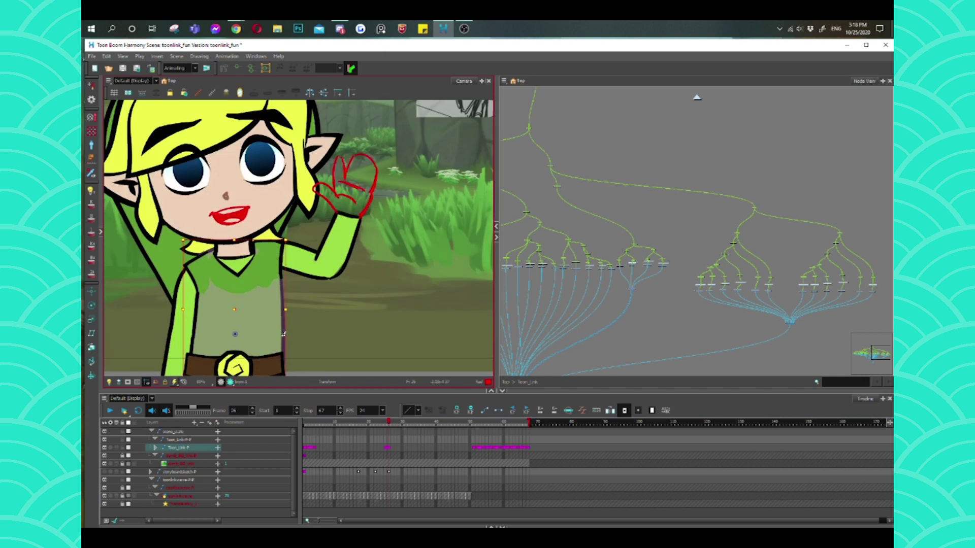
pyautogui.click(290, 360)
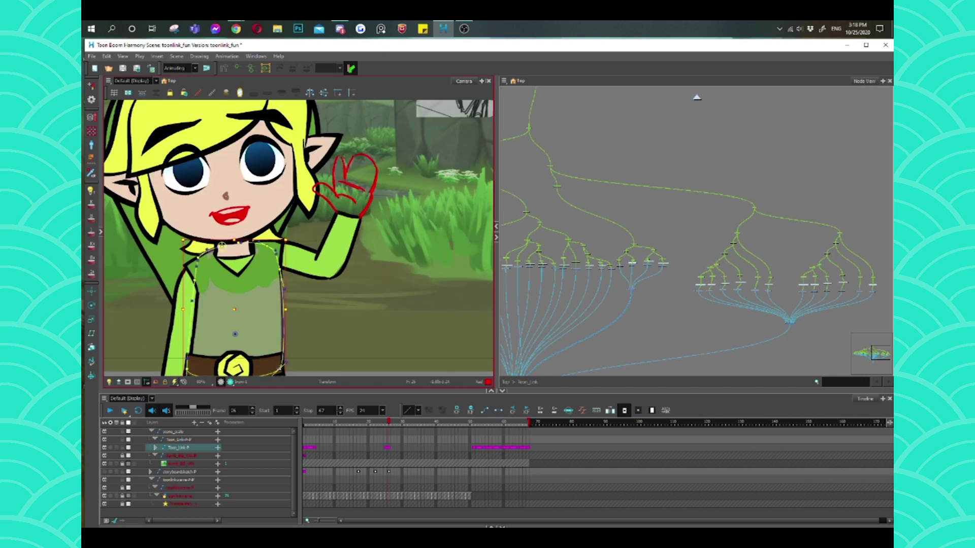
pyautogui.click(275, 370)
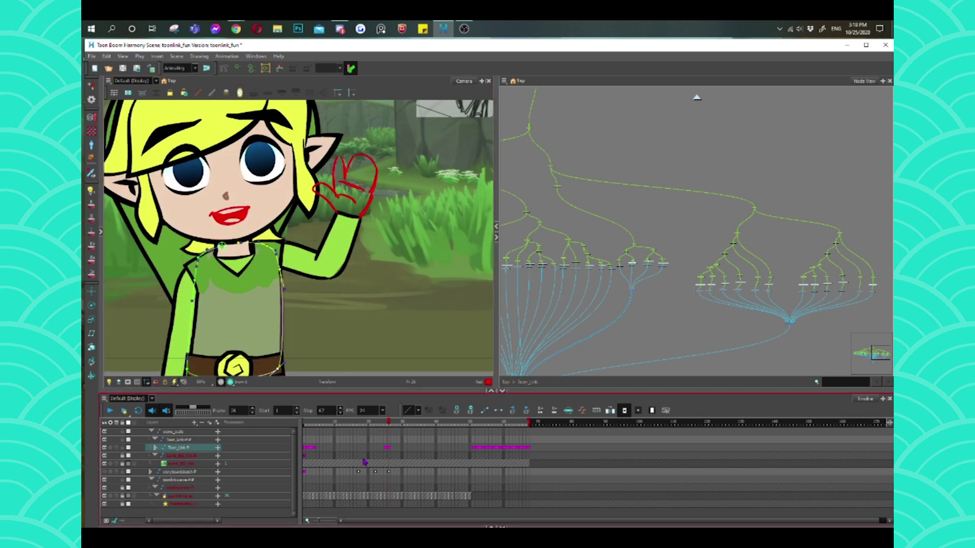
pyautogui.click(320, 305)
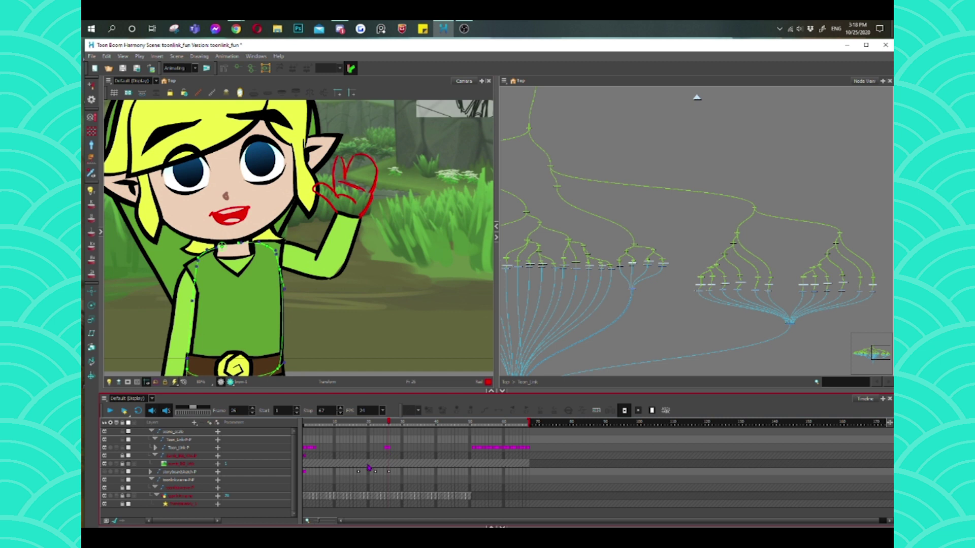
pyautogui.click(287, 310)
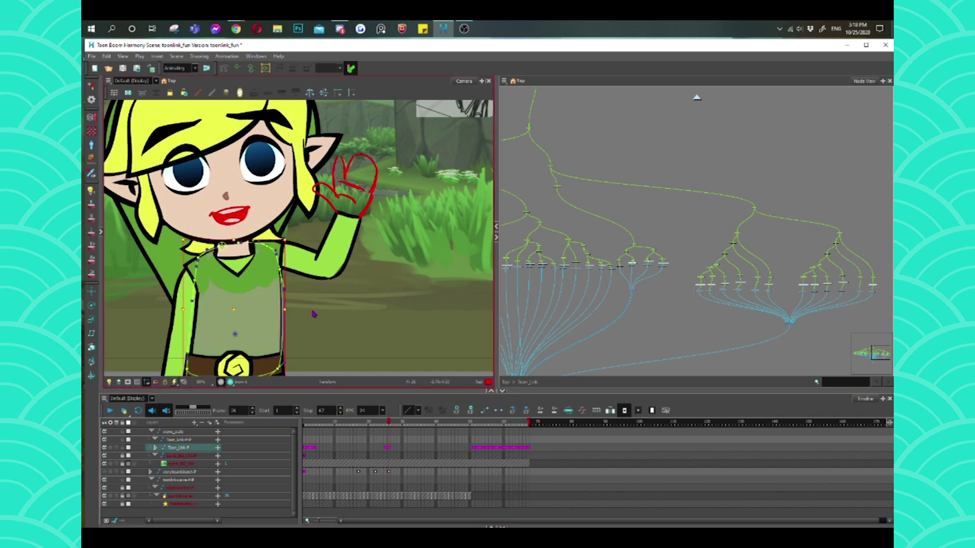
# - Display the deformation controls of the shirt's neckline and bend its curve into a rounder arc under the neck at frame 26
pyautogui.click(242, 255)
pyautogui.scroll(2, 241, 253)
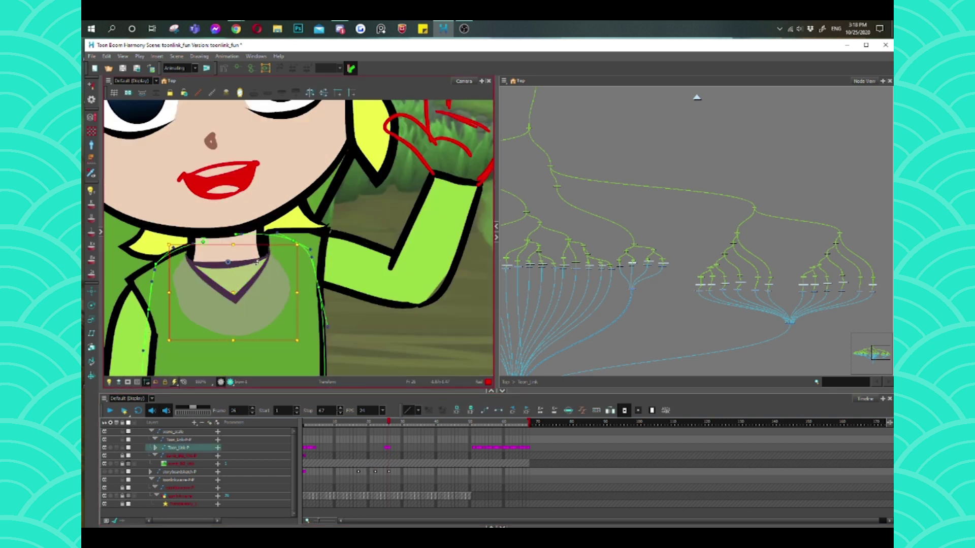
pyautogui.scroll(-3, 619, 255)
pyautogui.scroll(3, 569, 263)
pyautogui.scroll(-1, 584, 265)
pyautogui.scroll(2, 789, 272)
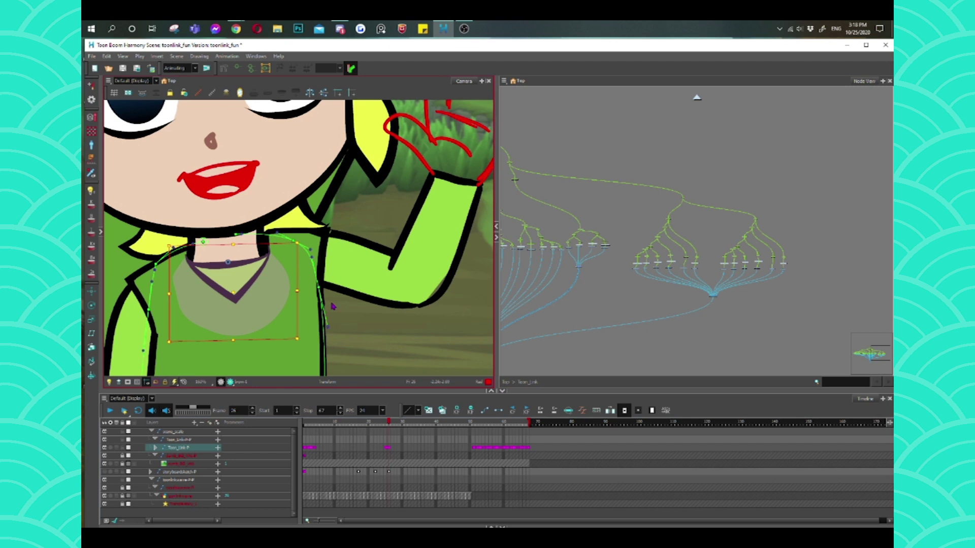
pyautogui.click(363, 327)
pyautogui.click(219, 264)
pyautogui.scroll(3, 219, 264)
pyautogui.click(252, 274)
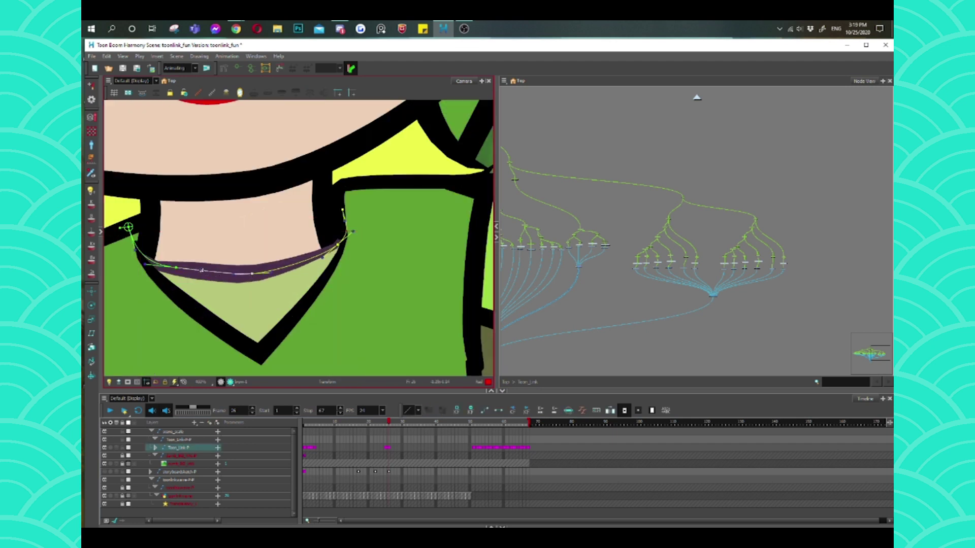
pyautogui.moveTo(202, 270); pyautogui.dragTo(175, 272)
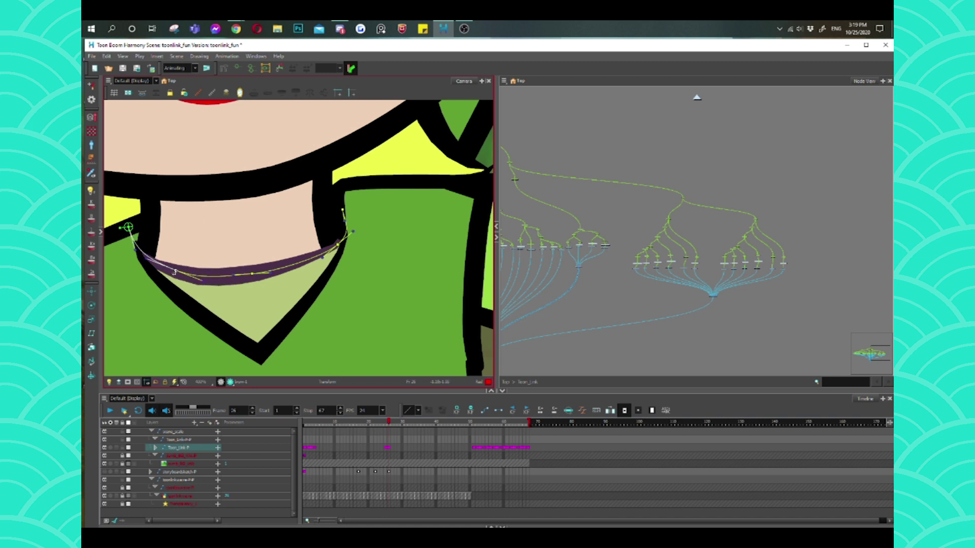
pyautogui.moveTo(322, 258); pyautogui.dragTo(322, 262)
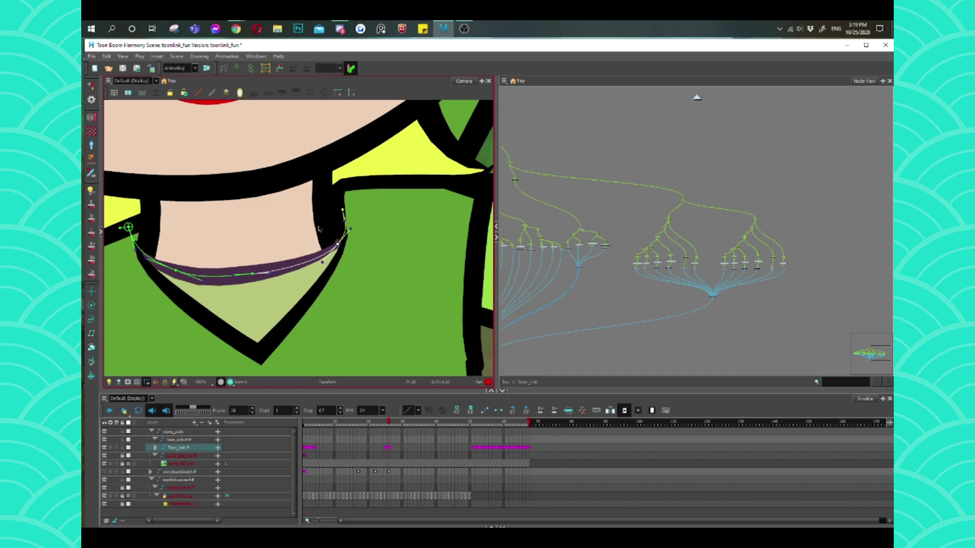
# - Select the neck, move up through its parent pegs to the head and upper body, and clear the selection
pyautogui.scroll(-4, 296, 278)
pyautogui.scroll(-1, 295, 278)
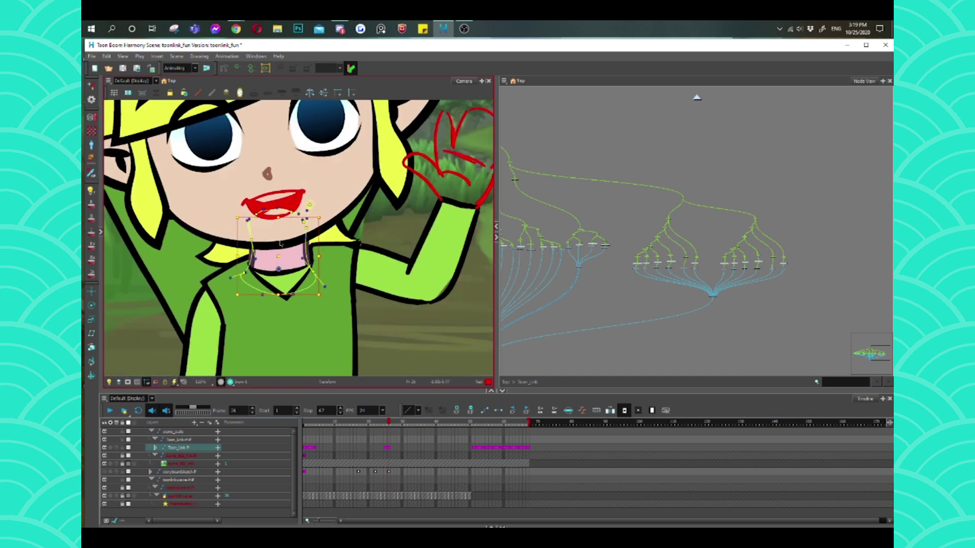
pyautogui.scroll(-4, 354, 296)
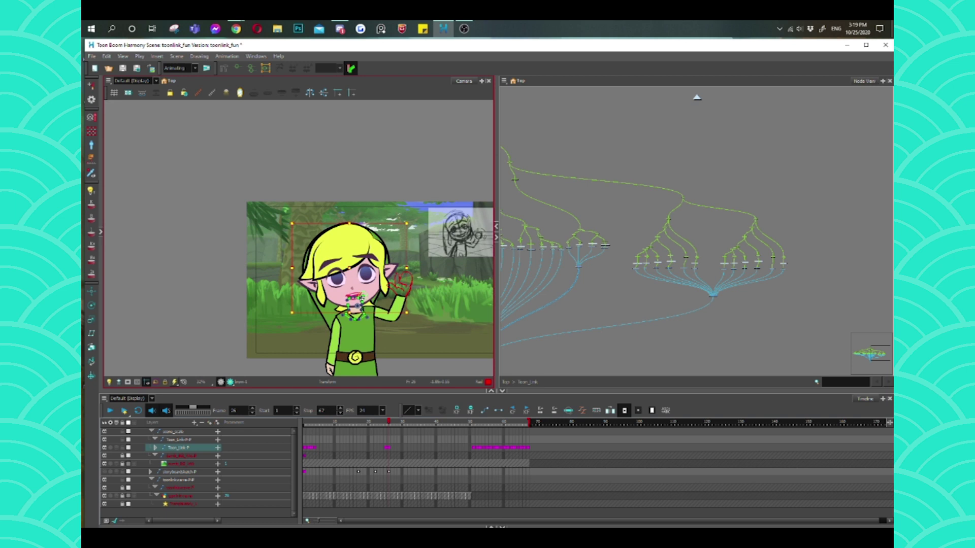
pyautogui.press('b')
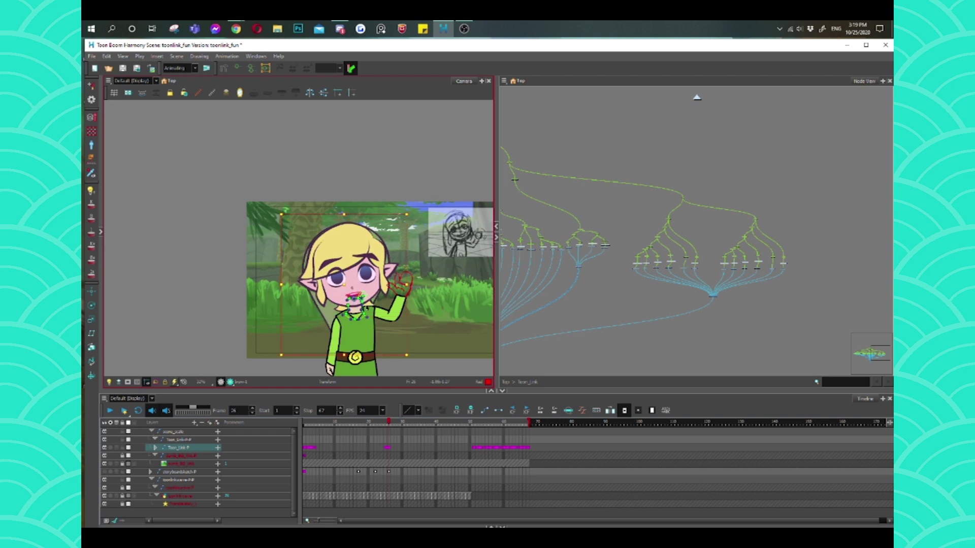
pyautogui.click(350, 293)
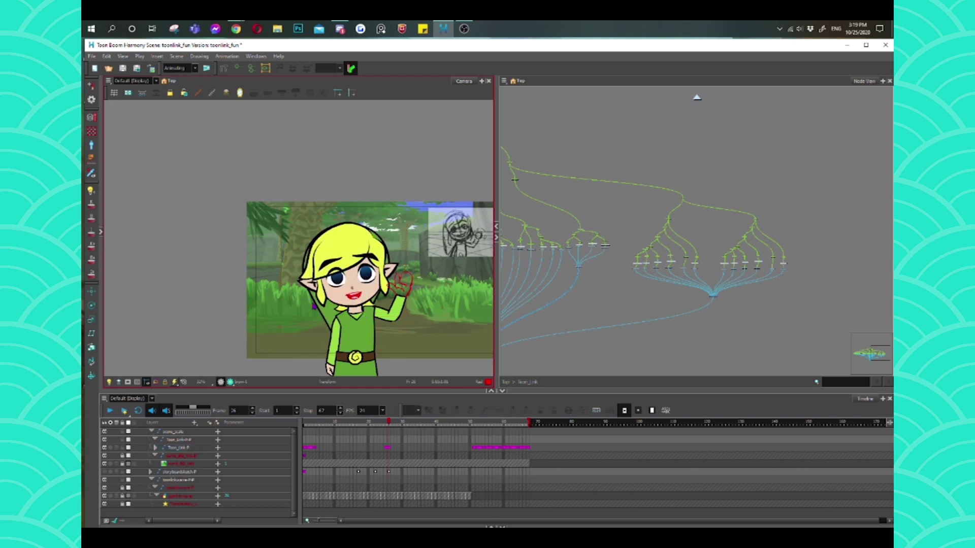
# - Rotate the hair lock hanging beside the cheek on the sleeping-arm side so its tip swings outward from the face at frame 26
pyautogui.scroll(2, 326, 293)
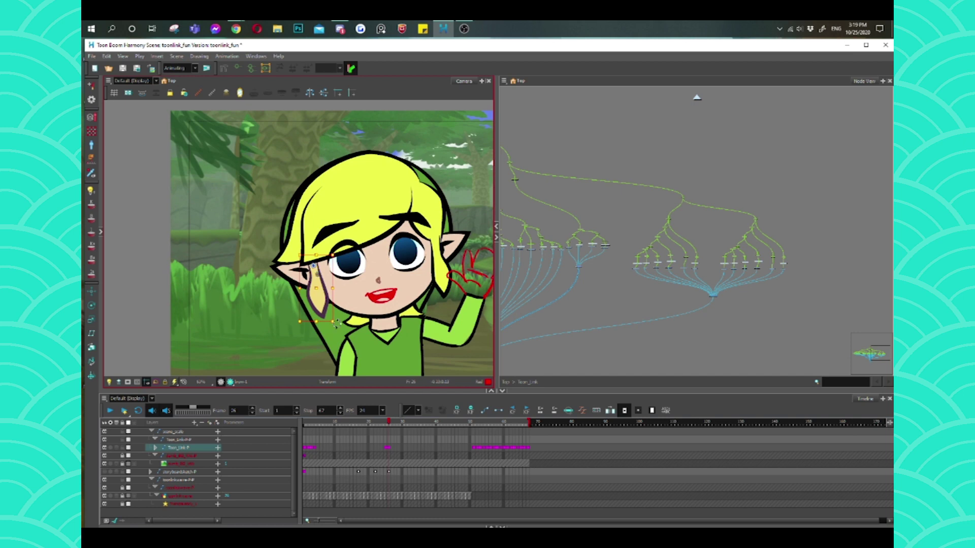
pyautogui.moveTo(335, 324); pyautogui.dragTo(314, 298)
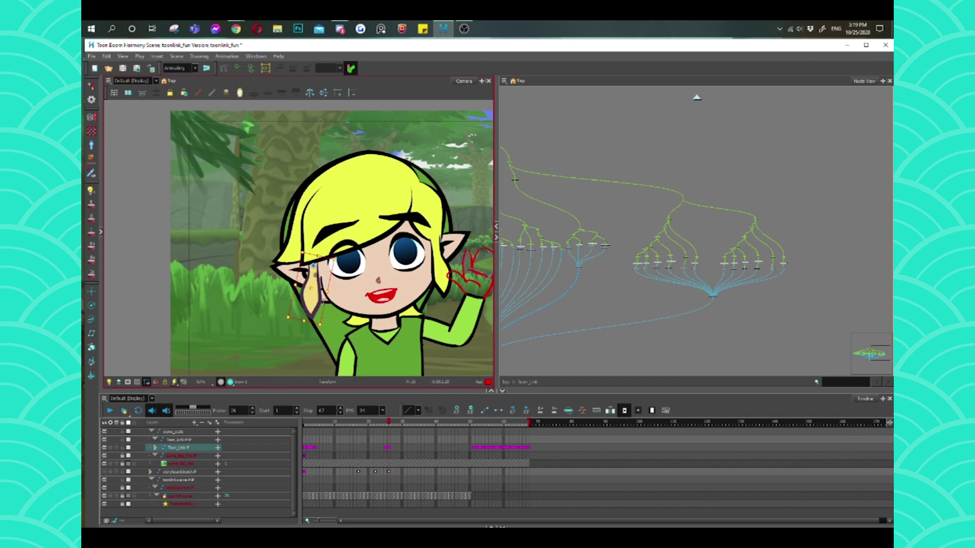
pyautogui.scroll(-2, 314, 298)
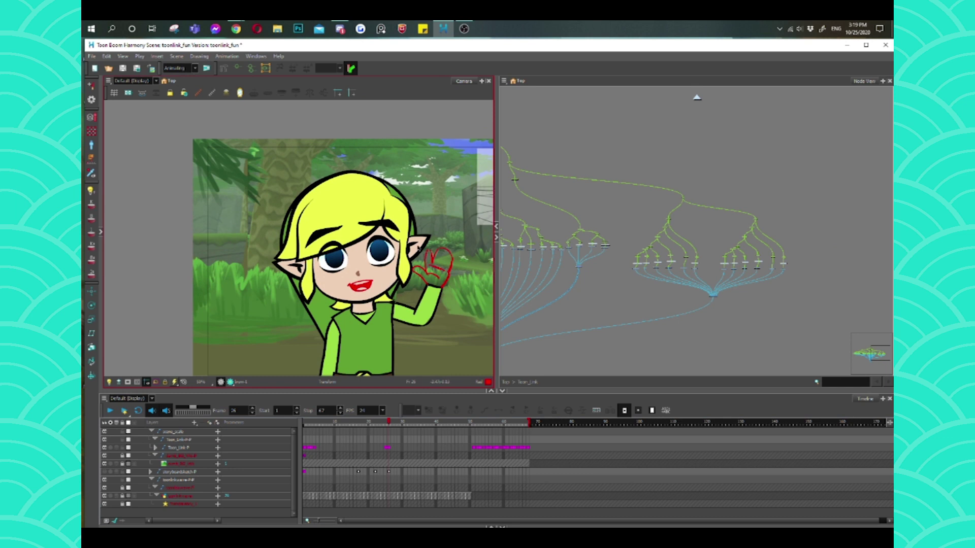
# - Select the hat behind the head and clear the selection
pyautogui.click(415, 224)
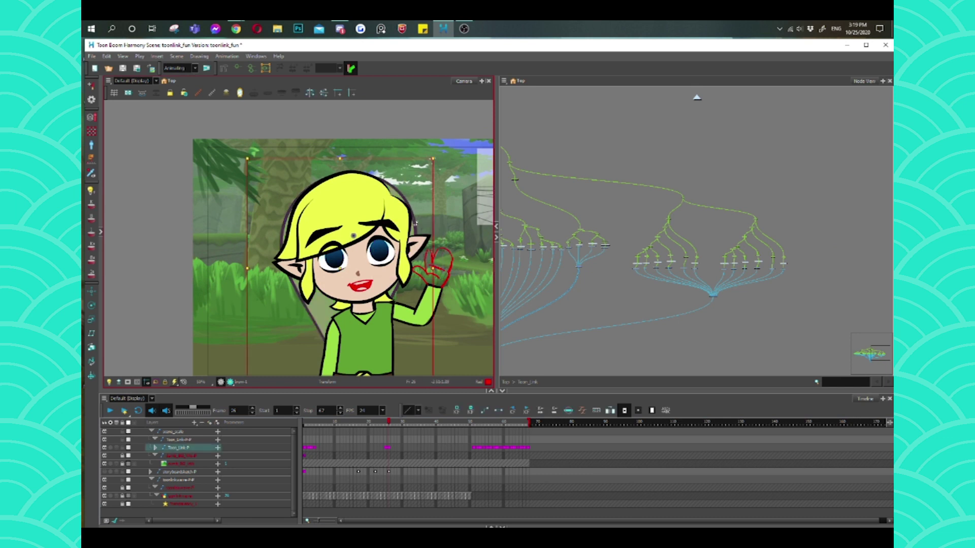
pyautogui.click(415, 223)
pyautogui.press('Escape')
pyautogui.scroll(1, 393, 287)
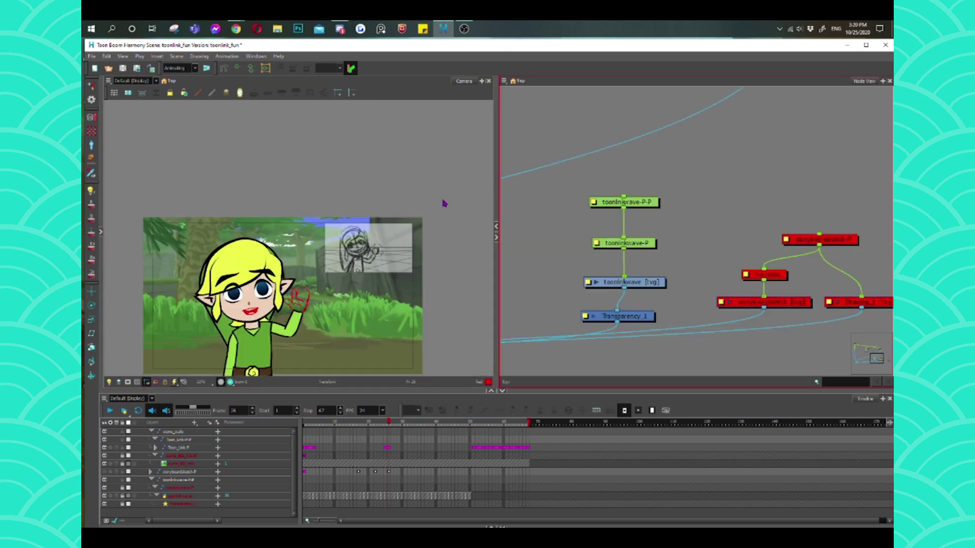
pyautogui.scroll(-2, 278, 339)
pyautogui.scroll(2, 278, 340)
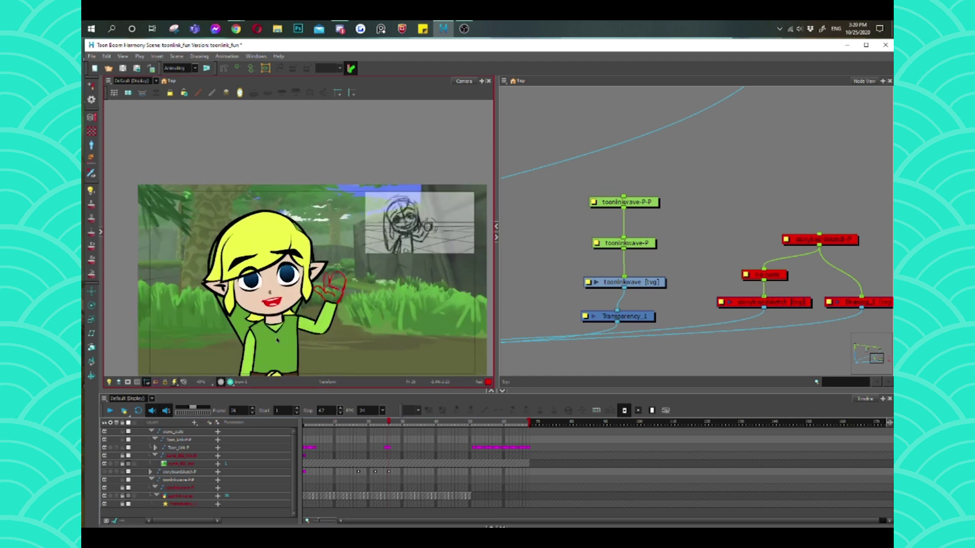
# - Select the whole raised arm and rotate it slightly upward about the shoulder at frame 26
pyautogui.click(303, 323)
pyautogui.scroll(1, 303, 323)
pyautogui.scroll(1, 356, 305)
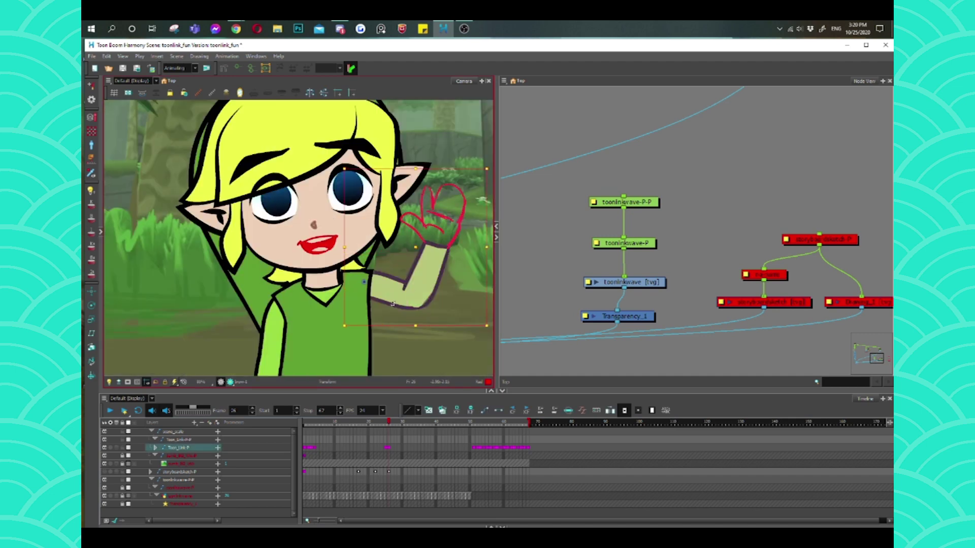
pyautogui.scroll(1, 358, 292)
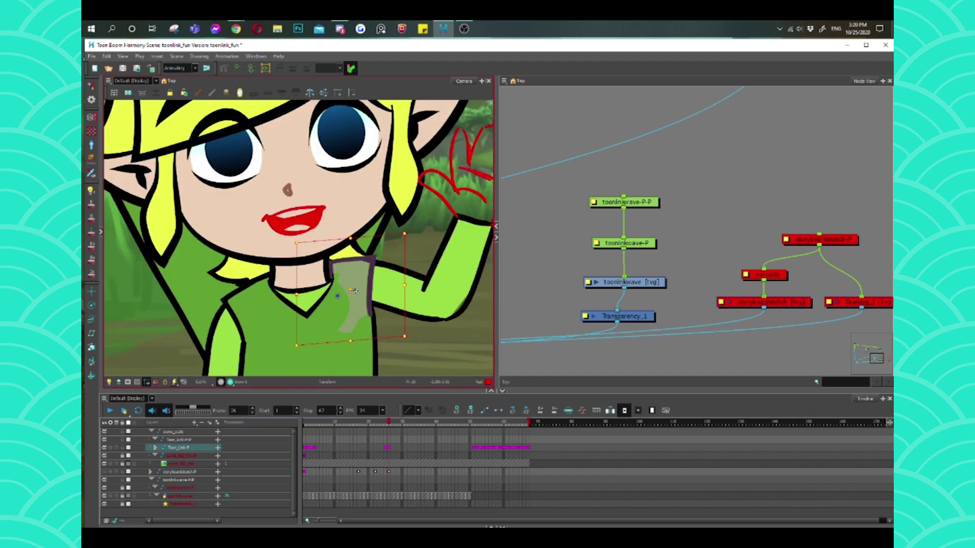
pyautogui.scroll(-4, 399, 303)
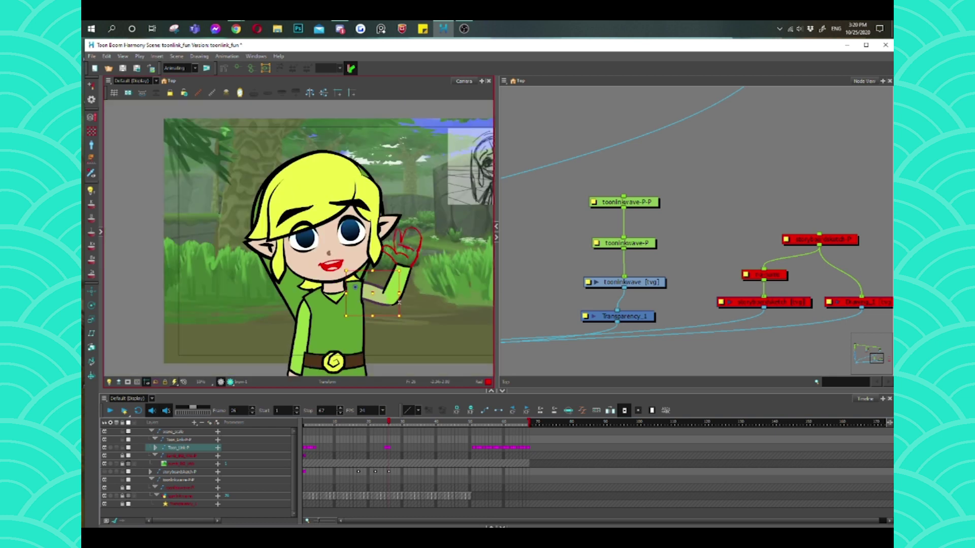
pyautogui.scroll(2, 417, 311)
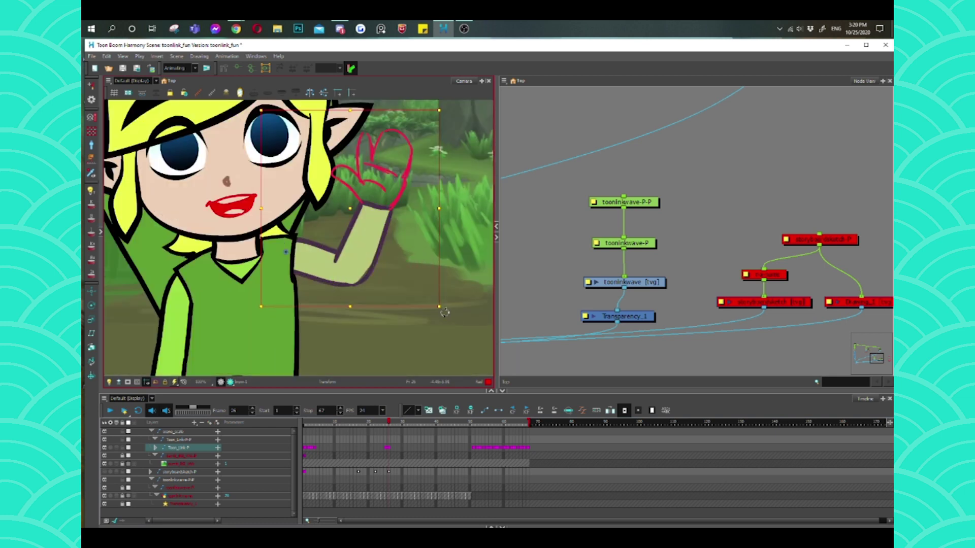
pyautogui.moveTo(447, 309); pyautogui.dragTo(443, 297)
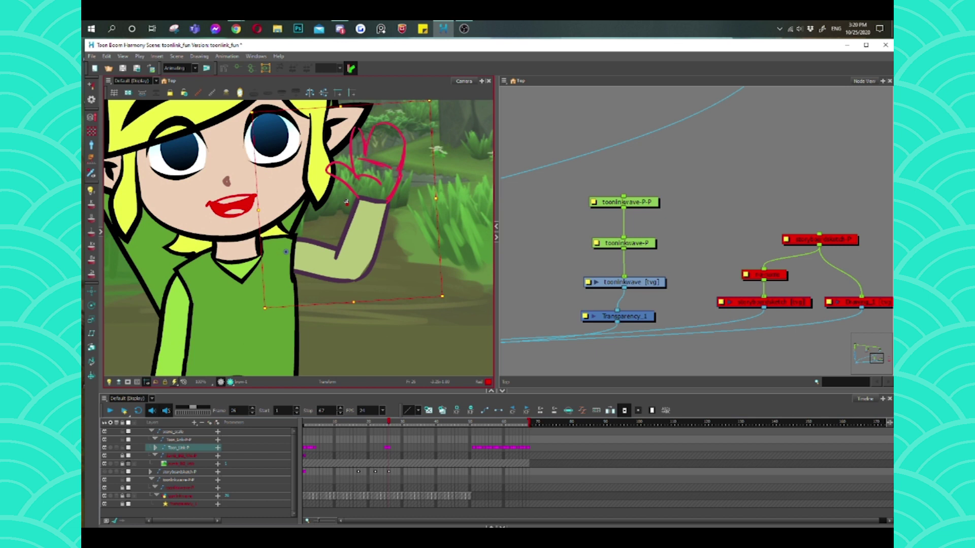
pyautogui.moveTo(346, 204); pyautogui.dragTo(349, 199)
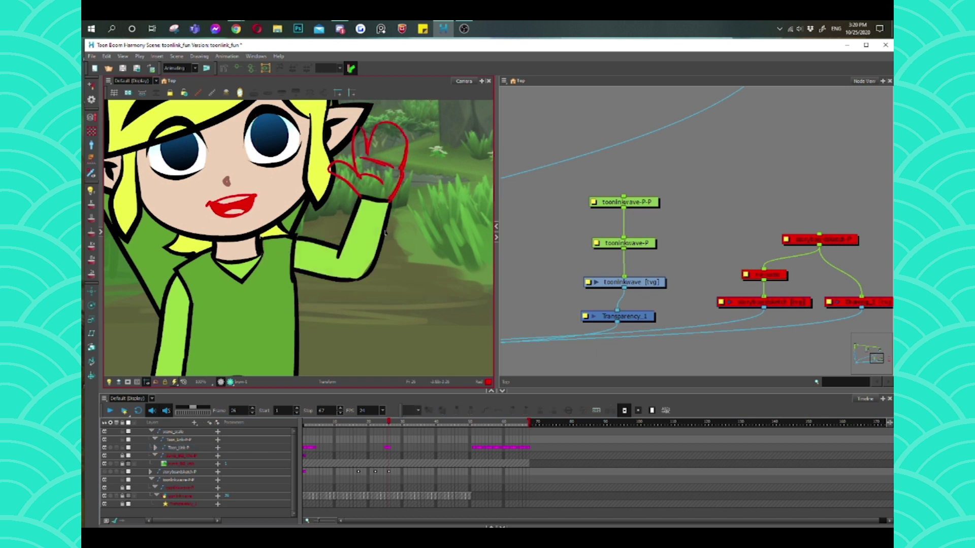
# - Rotate the raised forearm outward about the elbow, and rotate its parent arm slightly upward to refine the wave
pyautogui.click(371, 275)
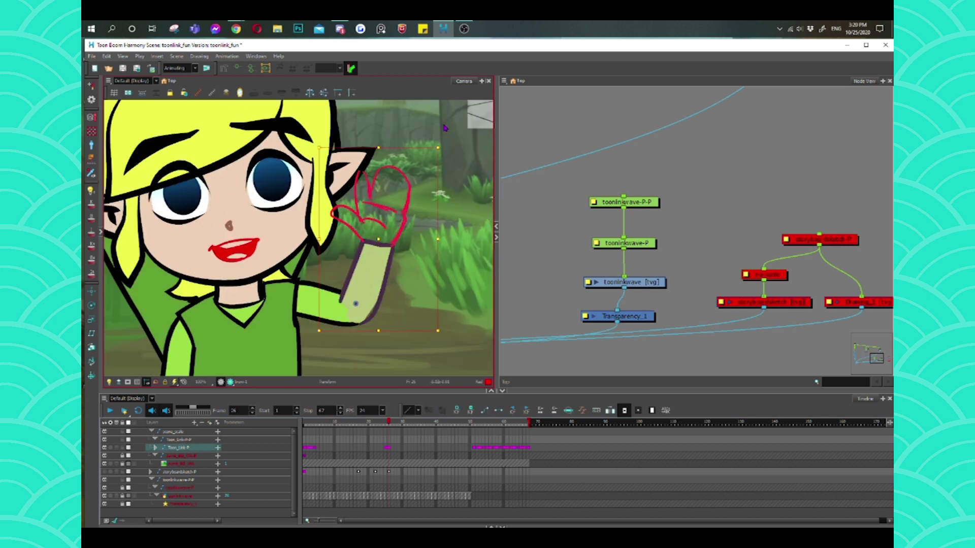
pyautogui.moveTo(445, 144); pyautogui.dragTo(459, 165)
pyautogui.press('b')
pyautogui.moveTo(457, 349); pyautogui.dragTo(443, 331)
pyautogui.scroll(-5, 435, 328)
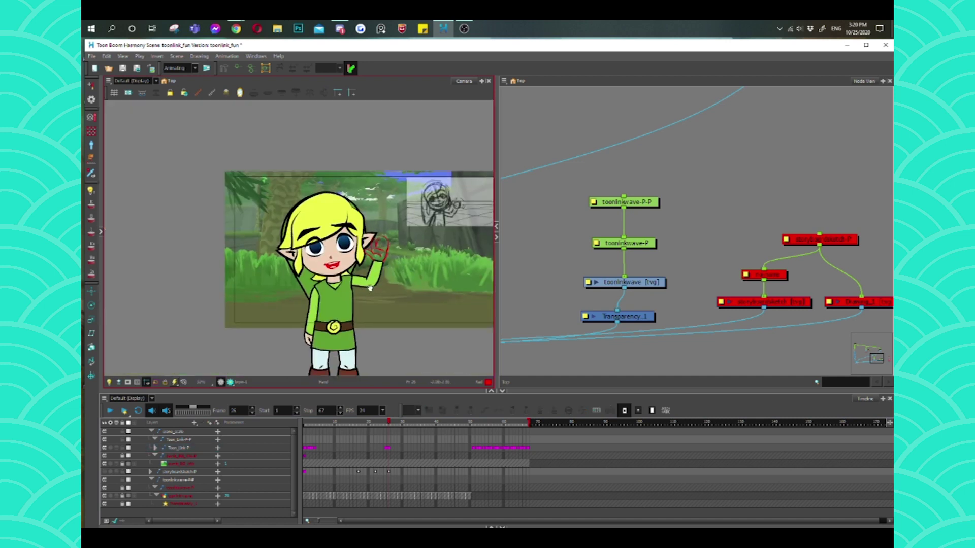
# - Display the torso's deformation controls beside the raised arm at frame 26
pyautogui.scroll(5, 379, 307)
pyautogui.click(379, 307)
pyautogui.scroll(-1, 378, 308)
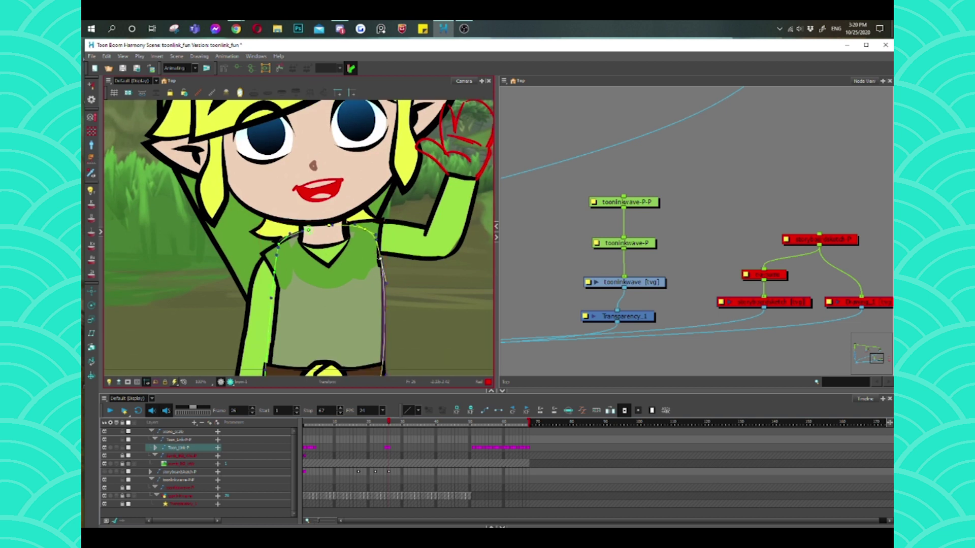
pyautogui.scroll(-6, 401, 294)
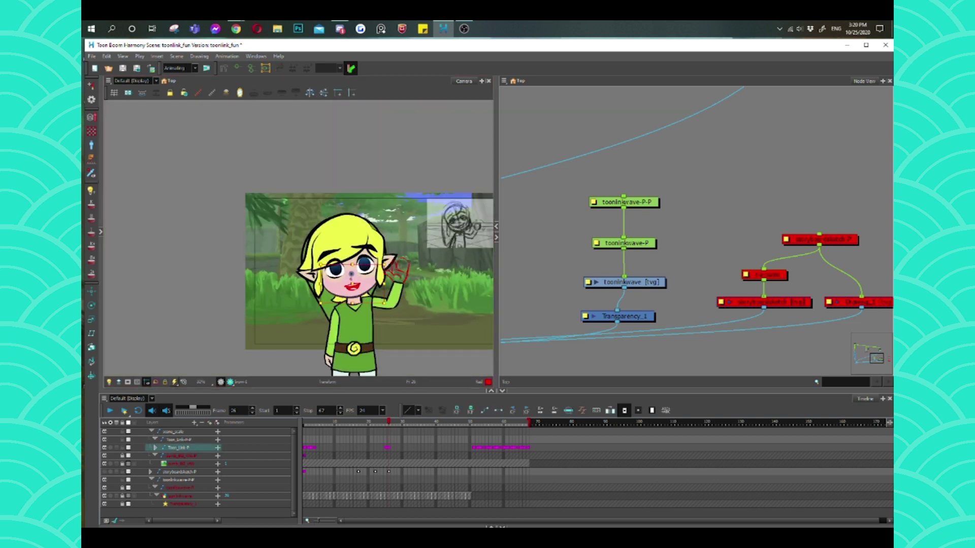
# - Select the shoulder and the hat in turn, display the hat's deformation controls, and clear the selection
pyautogui.press('Return')
pyautogui.click(337, 310)
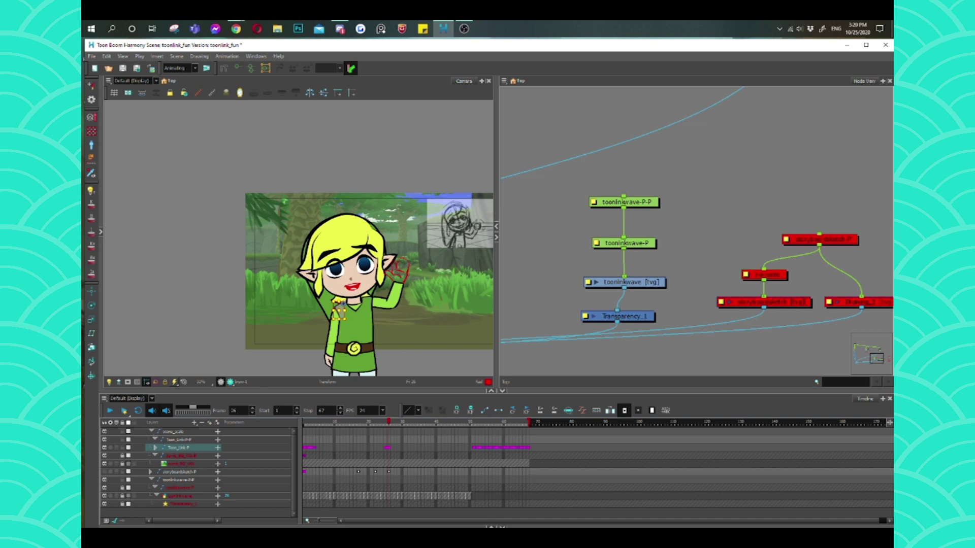
pyautogui.click(369, 487)
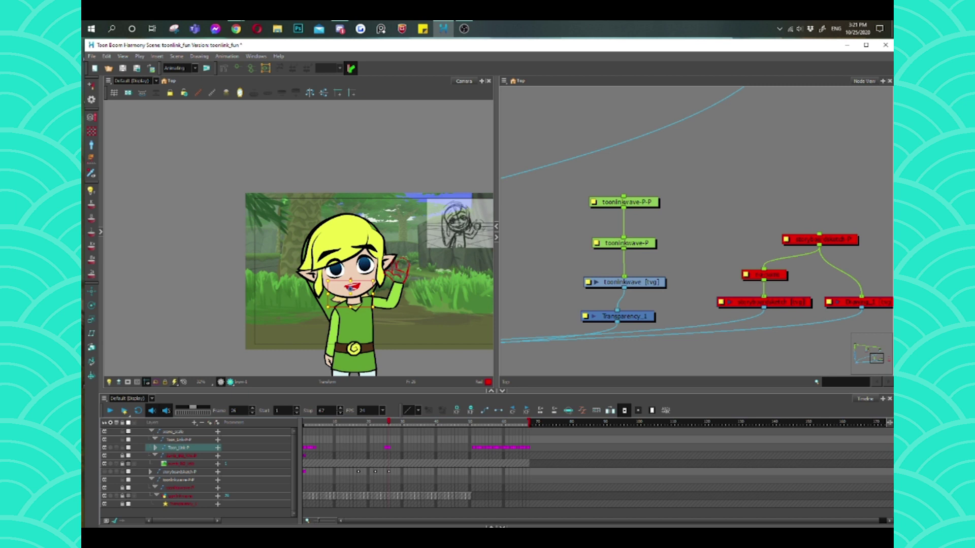
pyautogui.click(348, 254)
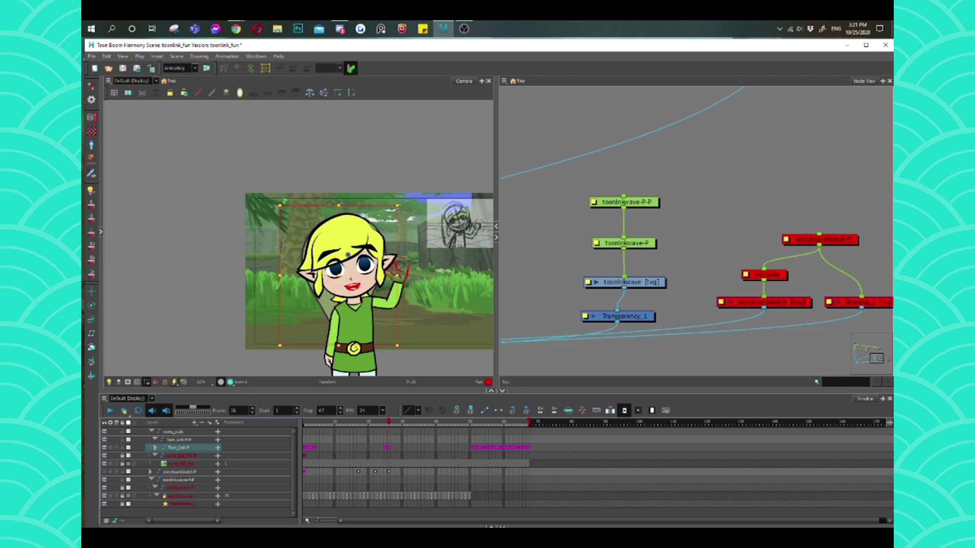
pyautogui.press('Escape')
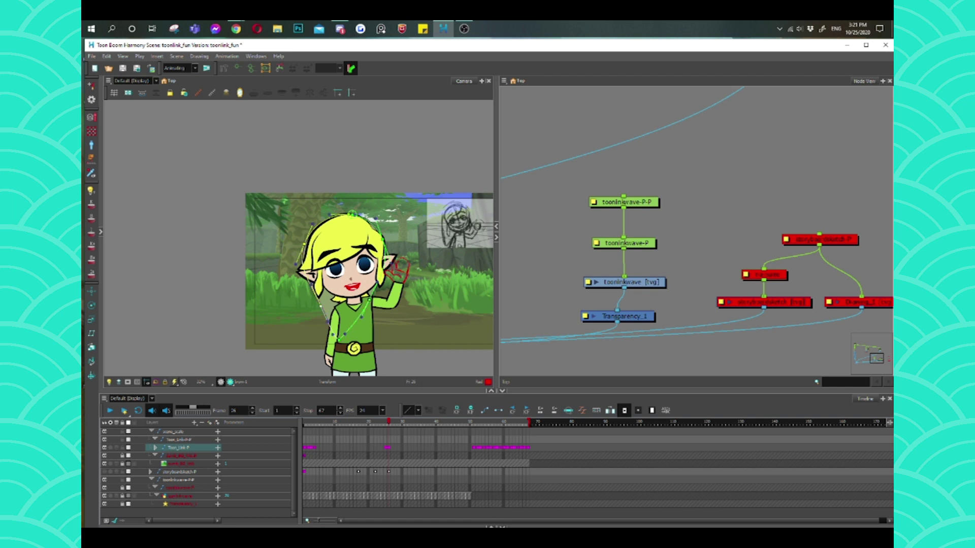
pyautogui.press('Escape')
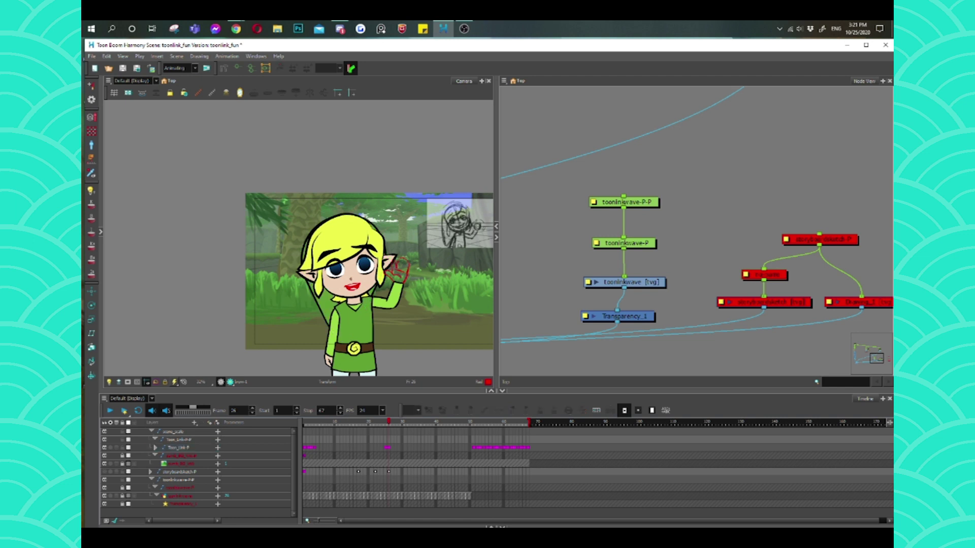
# - Select the fringe, an eye, the facial features group and the nose in turn, and display the hat's deformation controls
pyautogui.click(338, 239)
pyautogui.click(350, 254)
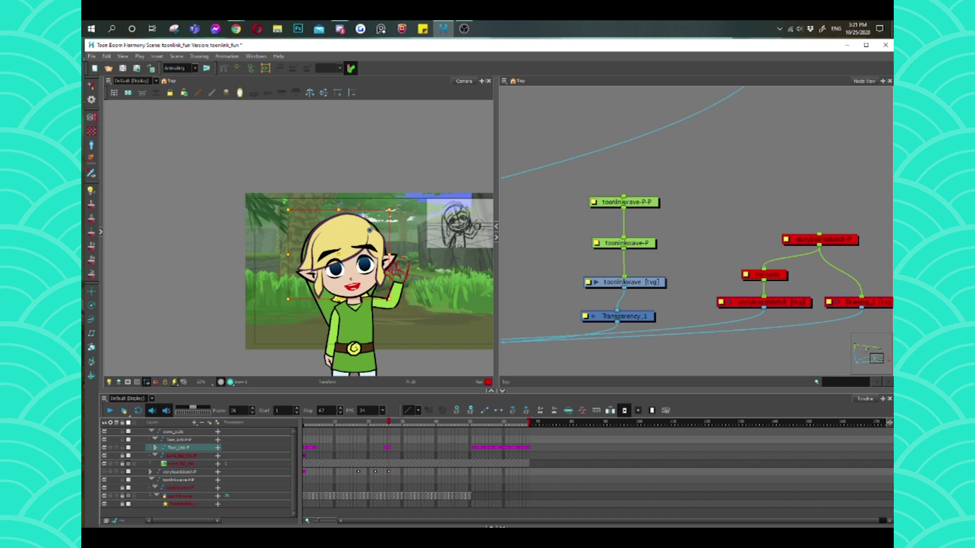
pyautogui.click(365, 263)
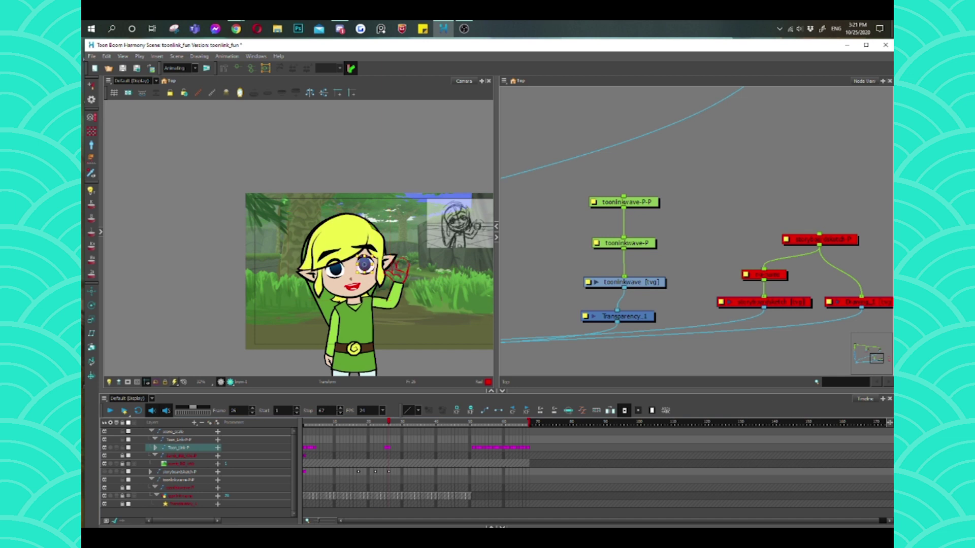
pyautogui.click(350, 264)
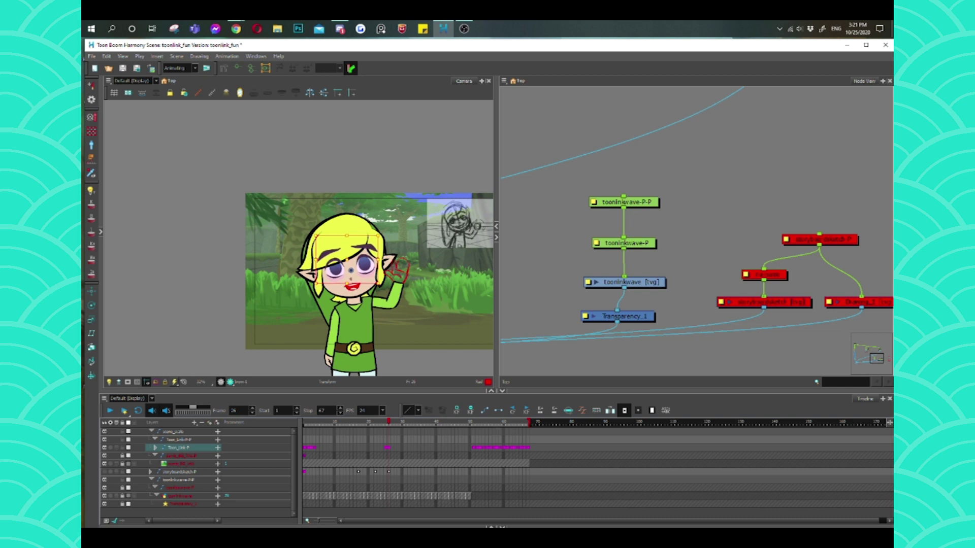
pyautogui.click(350, 279)
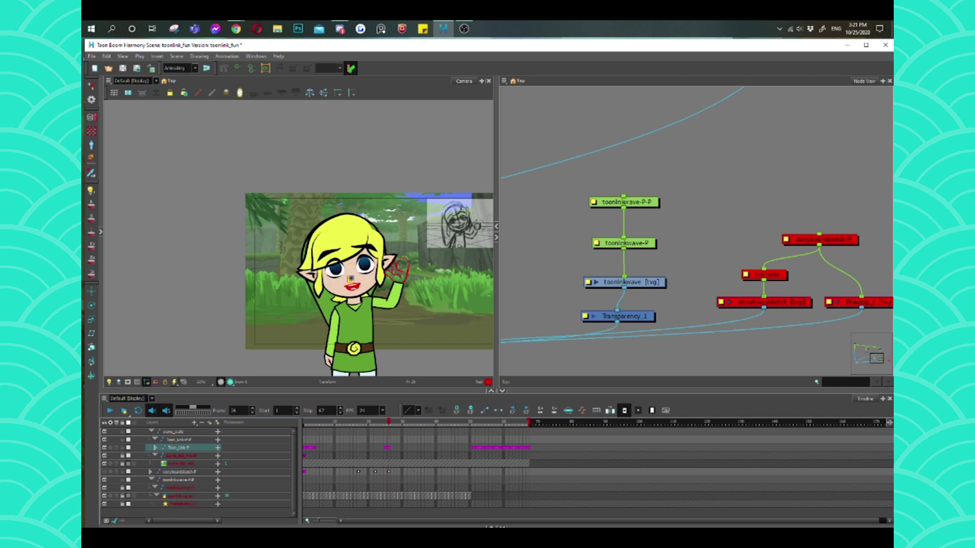
pyautogui.click(352, 285)
pyautogui.press('Escape')
pyautogui.click(351, 315)
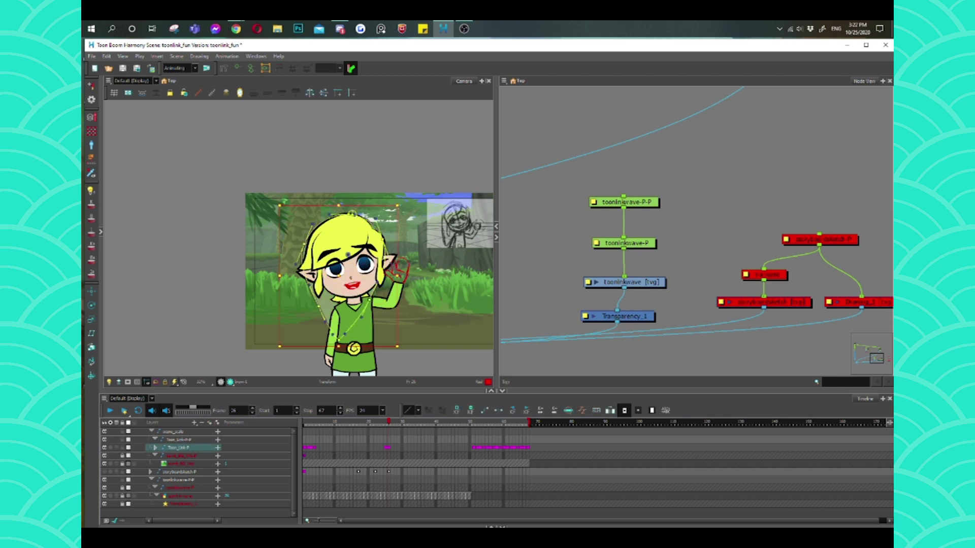
pyautogui.press('Escape')
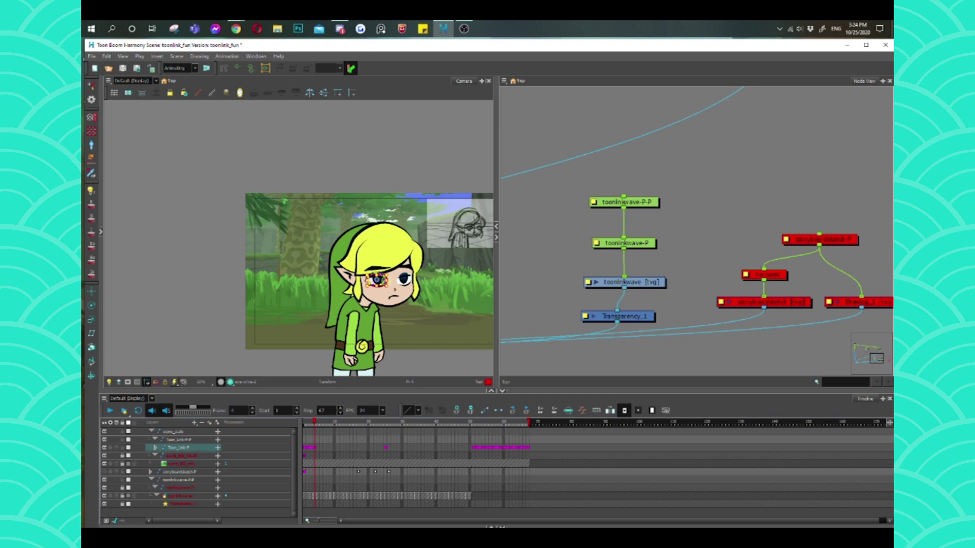
# - Select the face and the far eye in turn at frame 4, and clear the selection
pyautogui.click(387, 297)
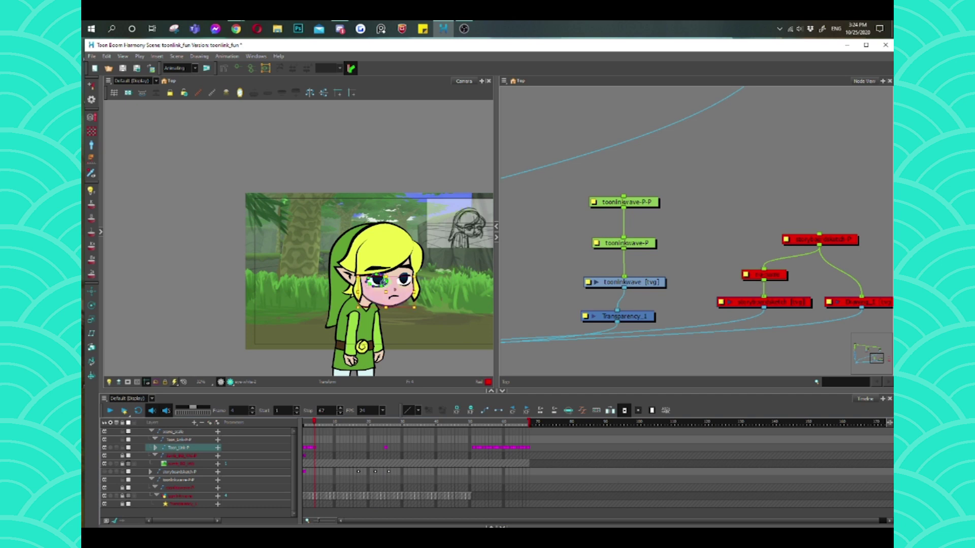
pyautogui.press('Escape')
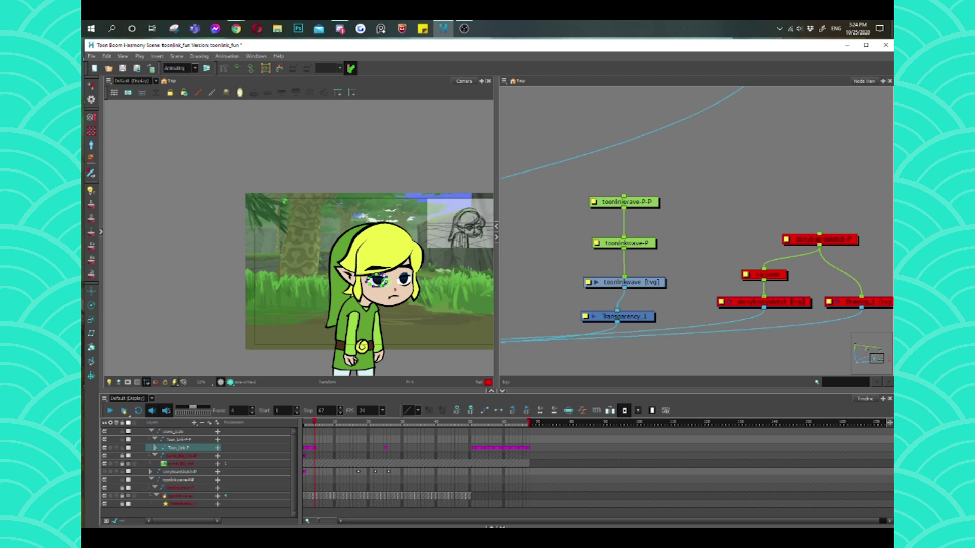
pyautogui.click(403, 277)
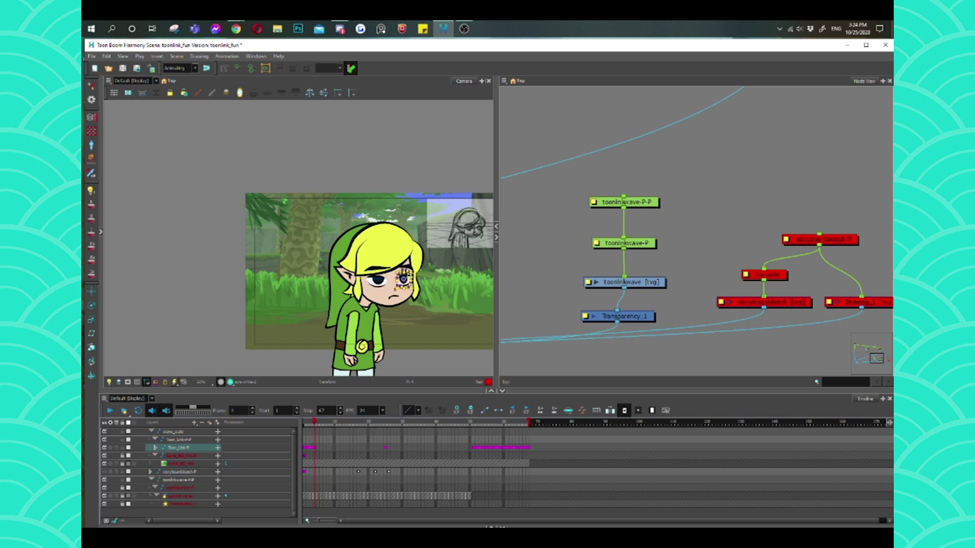
pyautogui.press('Escape')
# - Nudge the far eye three increments down and three back up at frame 4, and clear the selection
pyautogui.click(404, 278)
pyautogui.press('Down')
pyautogui.press('Down')
pyautogui.press('Down')
pyautogui.press('Up')
pyautogui.press('Up')
pyautogui.press('Up')
pyautogui.press('Escape')
# - Select the far eye and the near eye in turn, and display the near eye's deformation controls at frame 4
pyautogui.click(403, 277)
pyautogui.click(403, 278)
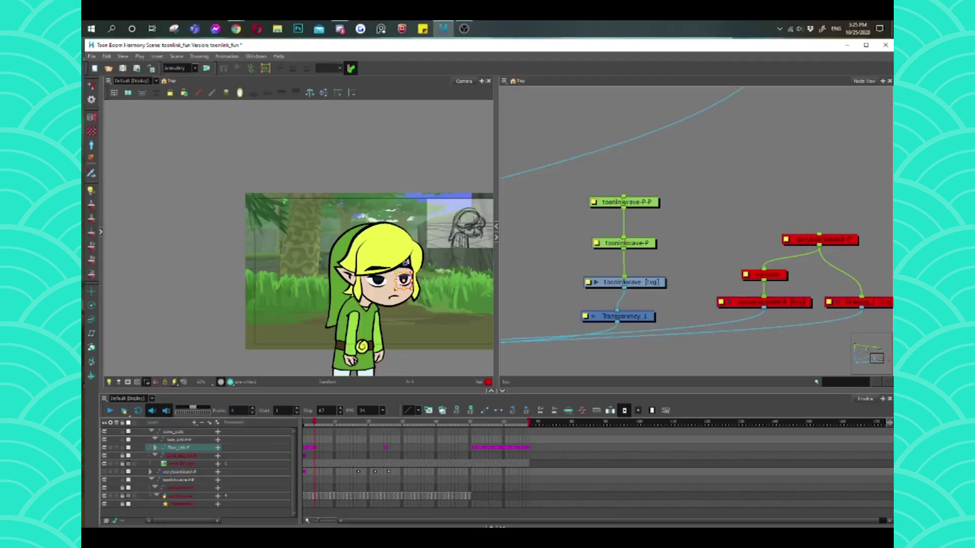
pyautogui.click(377, 280)
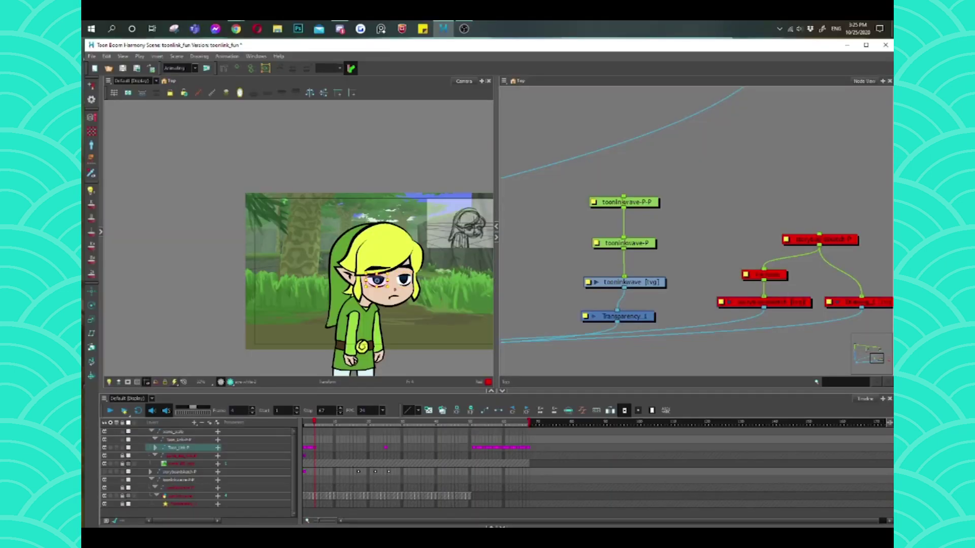
pyautogui.click(377, 278)
pyautogui.click(376, 278)
pyautogui.hotkey('alt', 'q')
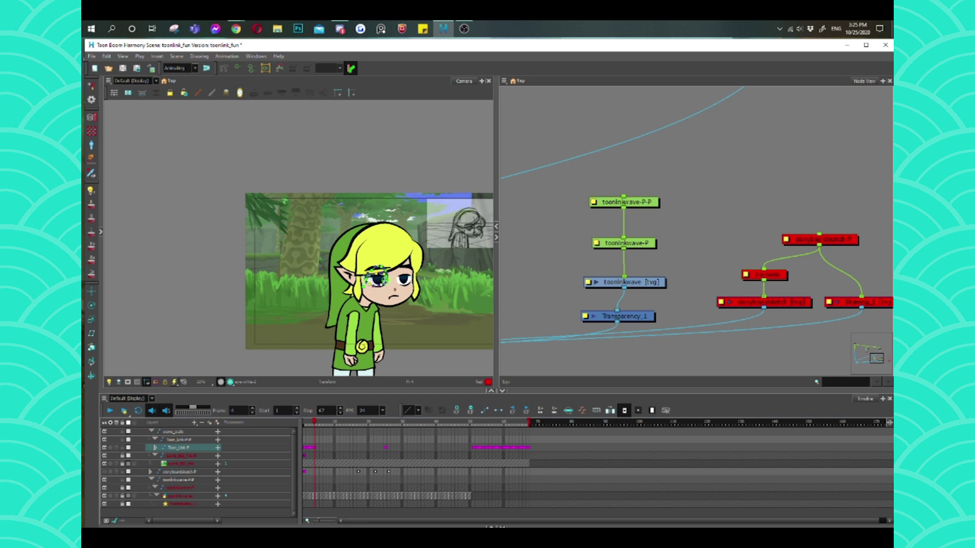
# - Hide the near eye's deformation controls and display those of the fringe at frame 4
pyautogui.click(389, 297)
pyautogui.press('Escape')
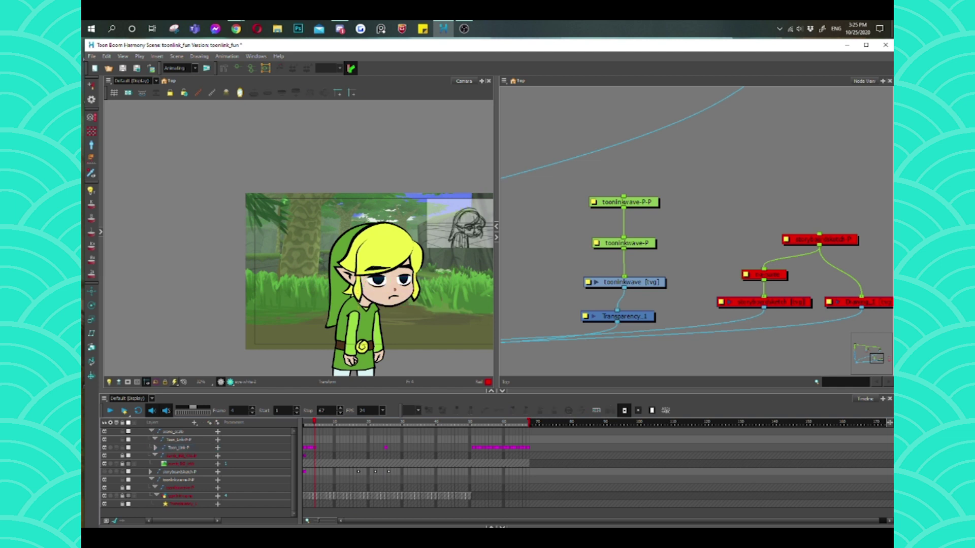
pyautogui.click(396, 254)
pyautogui.hotkey('alt', 'q')
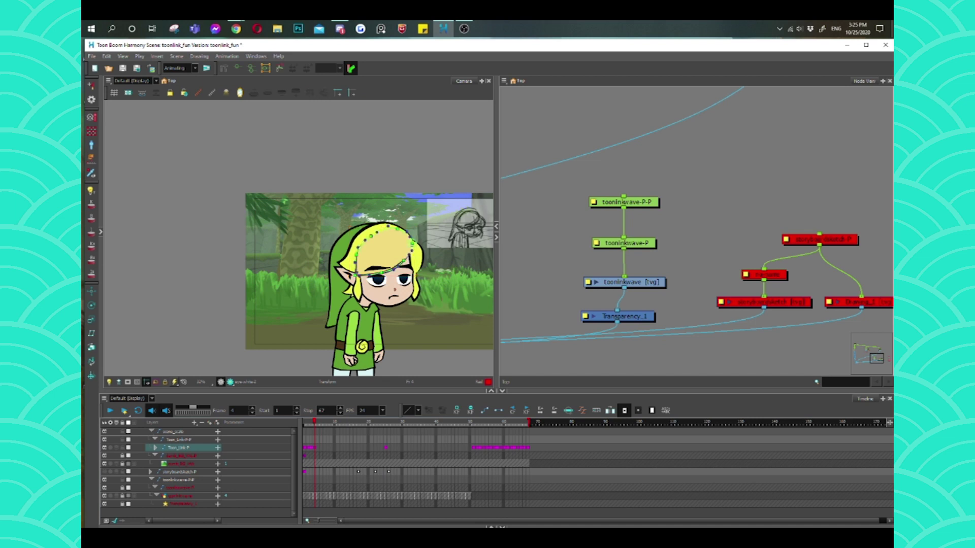
# - Hide the fringe's deformation controls at frame 4, select the far eyebrow, far eye and near eye in turn, and clear the selection
pyautogui.click(406, 266)
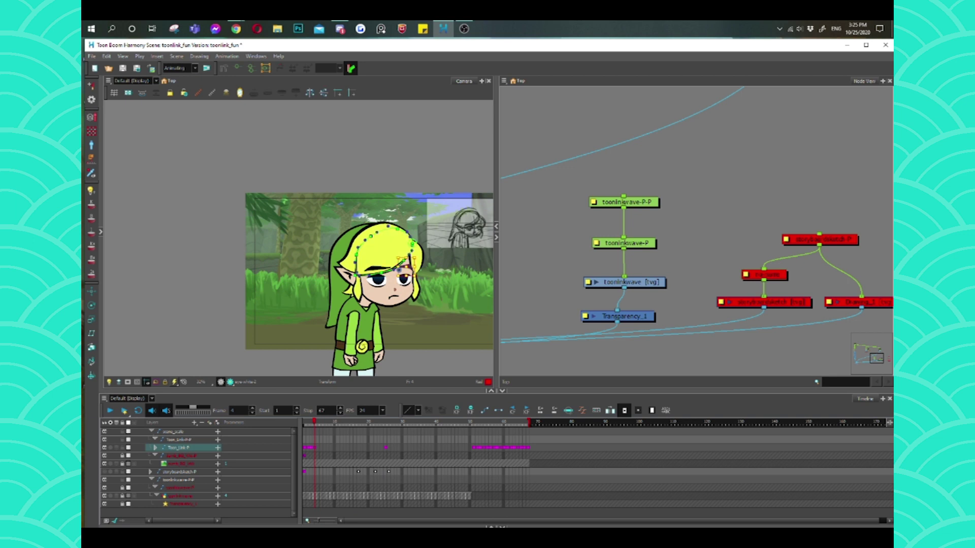
pyautogui.press('Escape')
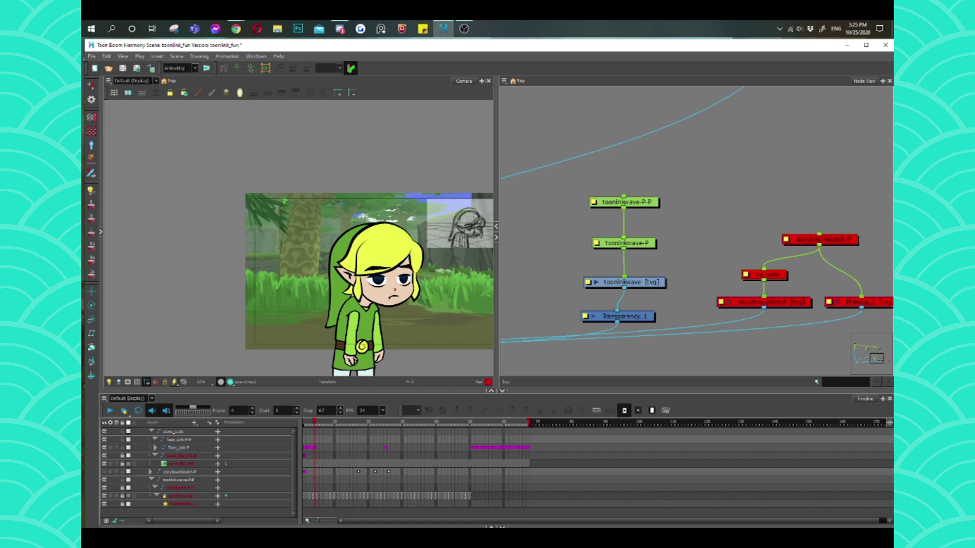
pyautogui.click(404, 282)
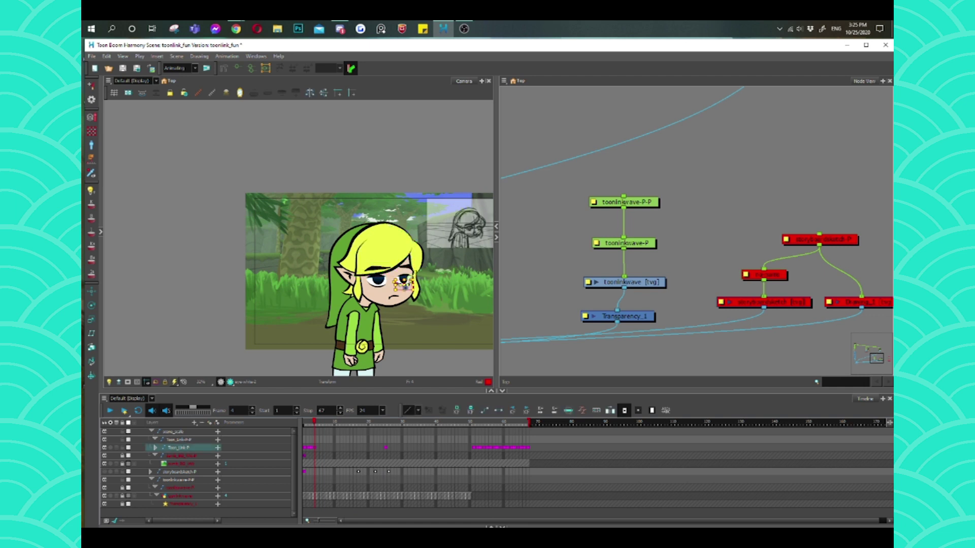
pyautogui.click(401, 281)
pyautogui.click(377, 282)
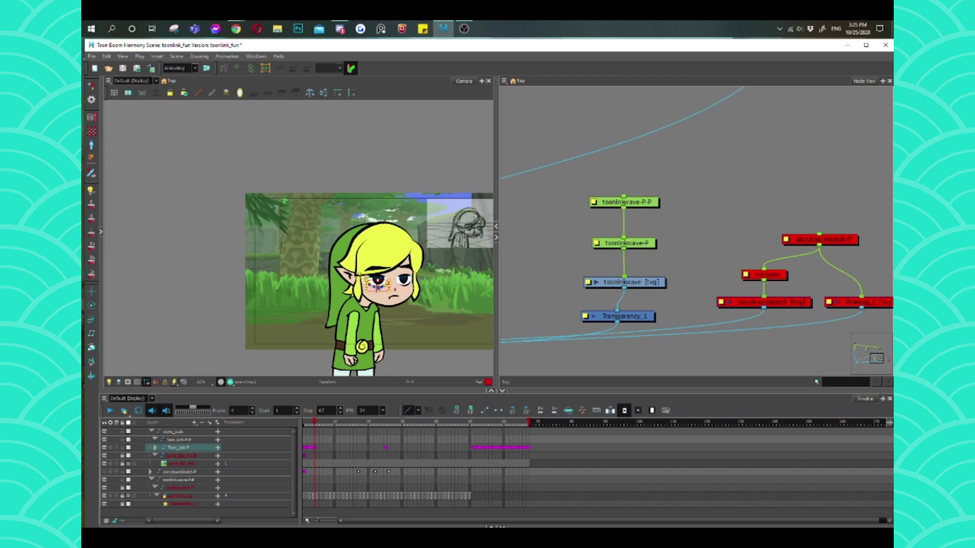
pyautogui.press('g')
pyautogui.press('Escape')
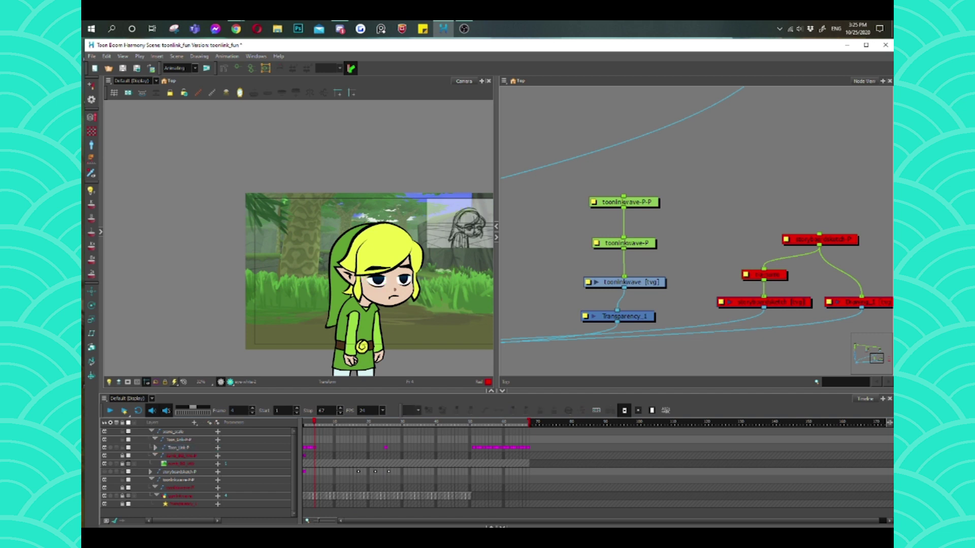
# - Select the Toon_Link-P keyframes of the slouched pose at frame 4 and the waving pose in turn, and clear the selection
pyautogui.click(314, 447)
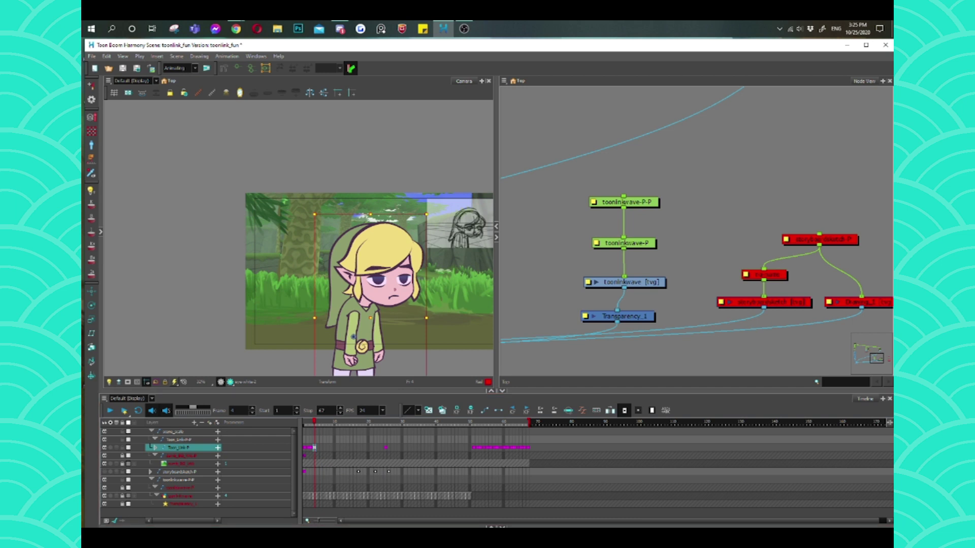
pyautogui.click(385, 447)
pyautogui.click(315, 447)
pyautogui.click(315, 447)
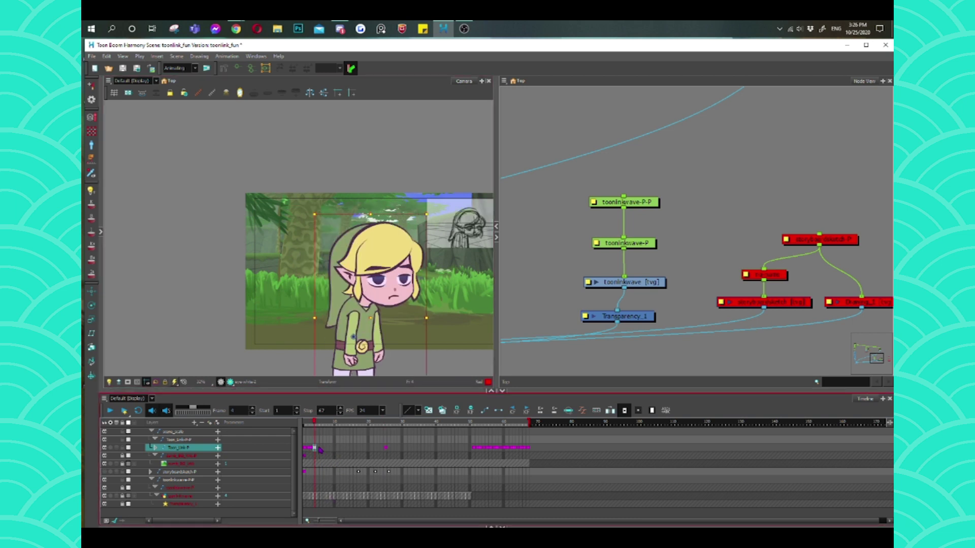
pyautogui.moveTo(317, 450); pyautogui.dragTo(347, 454)
pyautogui.click(314, 447)
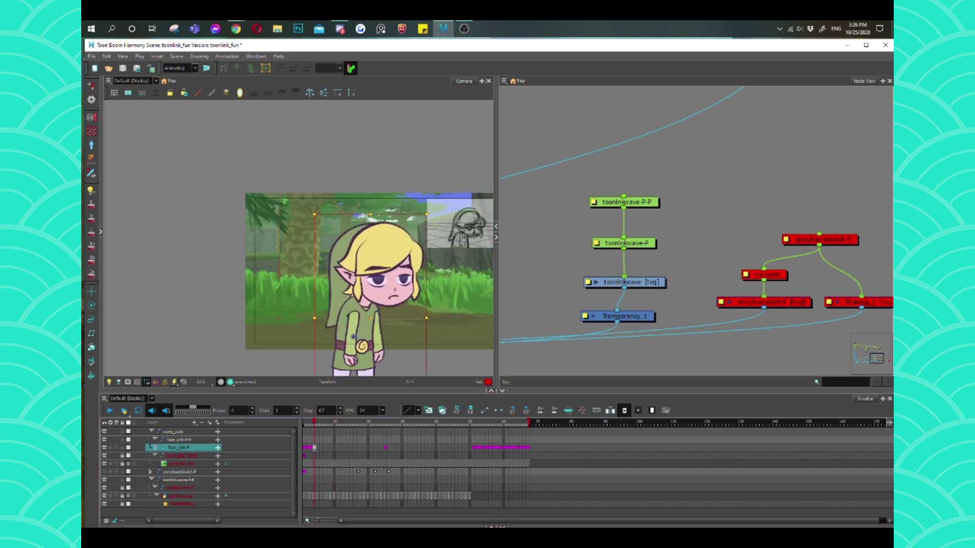
pyautogui.press('Escape')
# - Select the fringe, both eyebrows, the far eye with its deformation controls, and the face in turn at frame 4
pyautogui.click(381, 247)
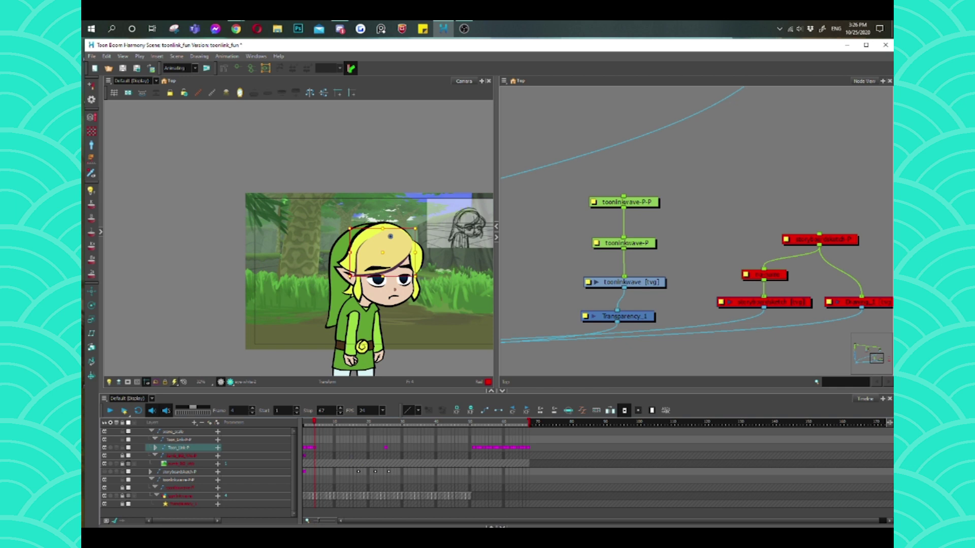
pyautogui.click(406, 264)
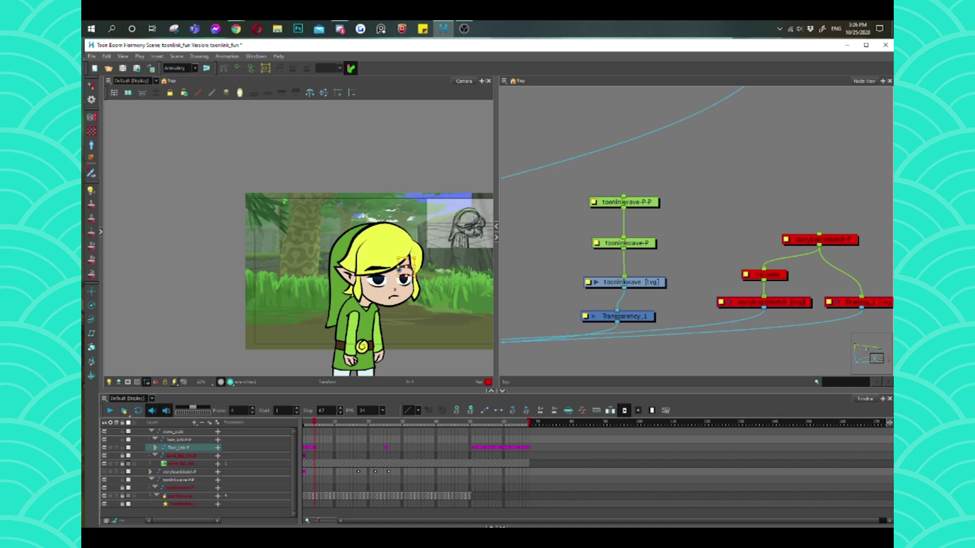
pyautogui.click(389, 271)
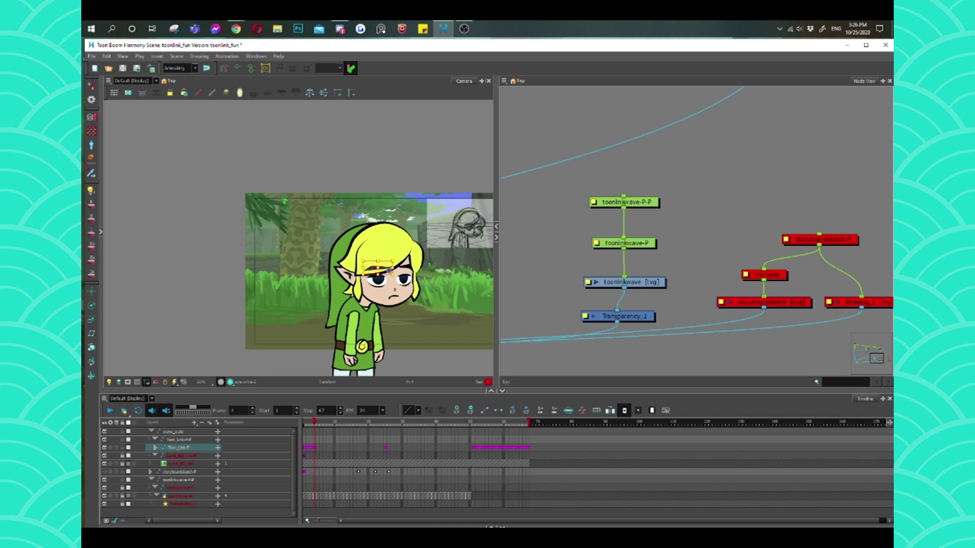
pyautogui.click(380, 277)
pyautogui.moveTo(378, 279); pyautogui.dragTo(404, 277)
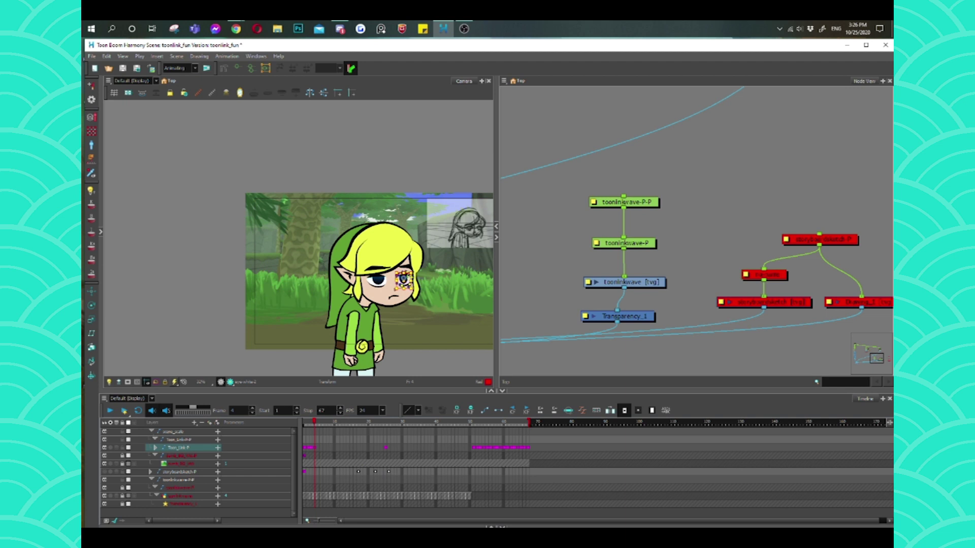
pyautogui.press('Escape')
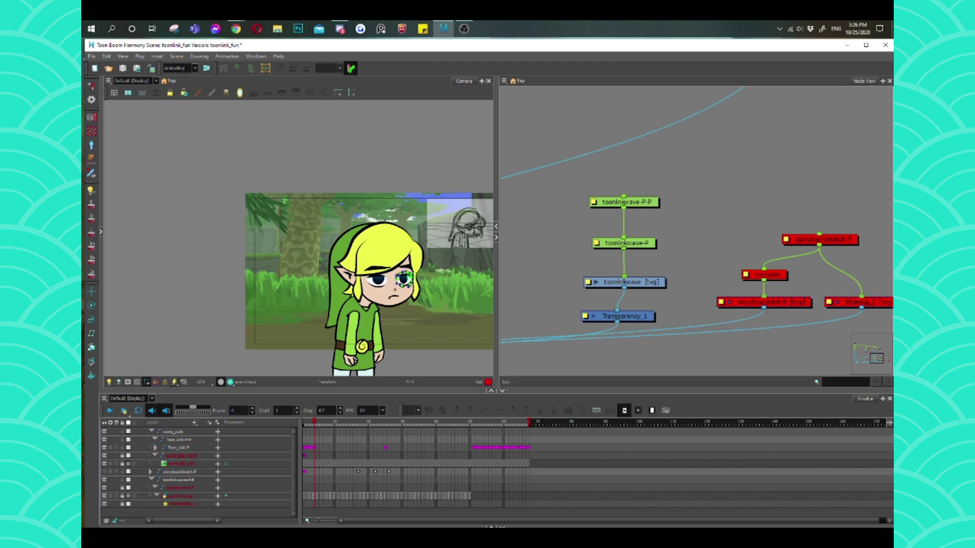
pyautogui.click(388, 297)
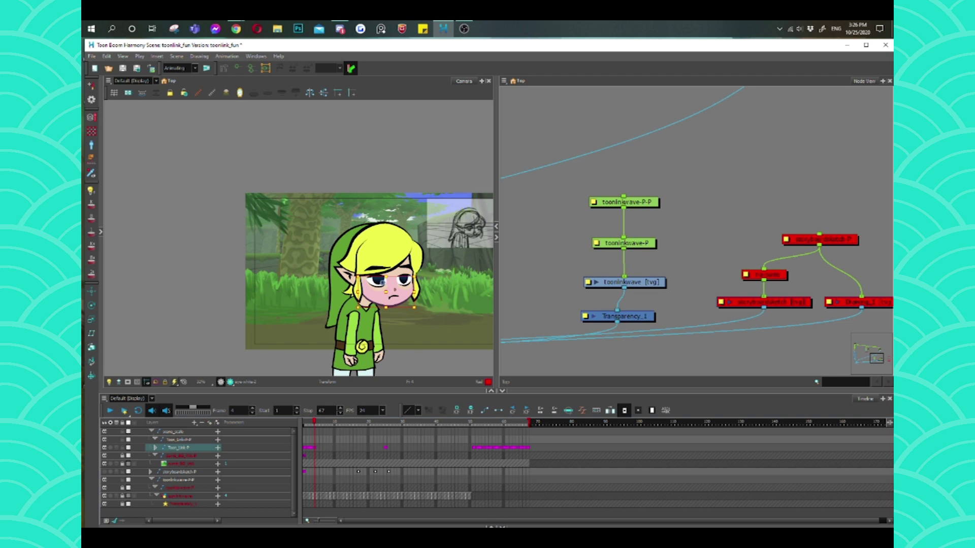
# - Try the slouched frame 4 pose at frame 17 and the smiling frame 3 pose at frame 18 on the Toon_Link-P layer
pyautogui.click(317, 459)
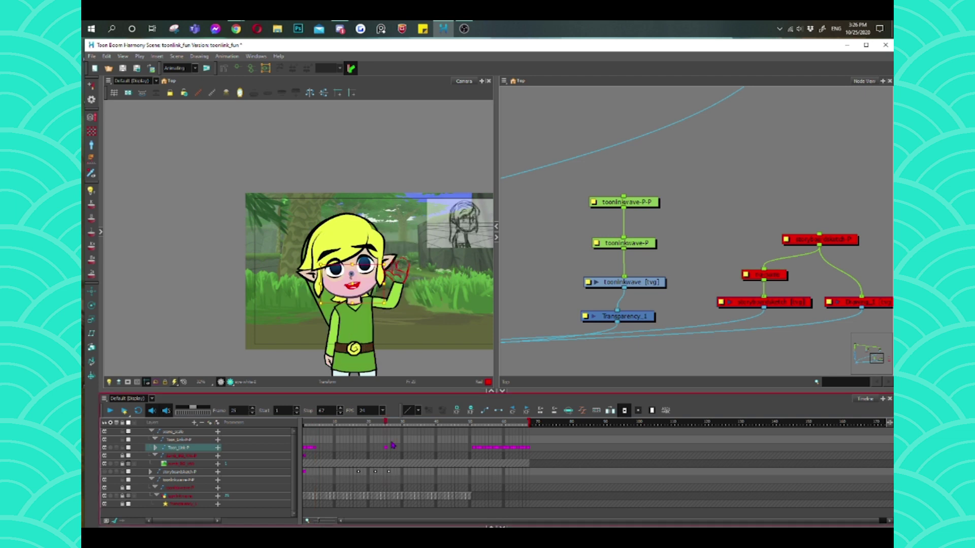
pyautogui.click(350, 450)
pyautogui.press('.')
pyautogui.press('.')
pyautogui.press('.')
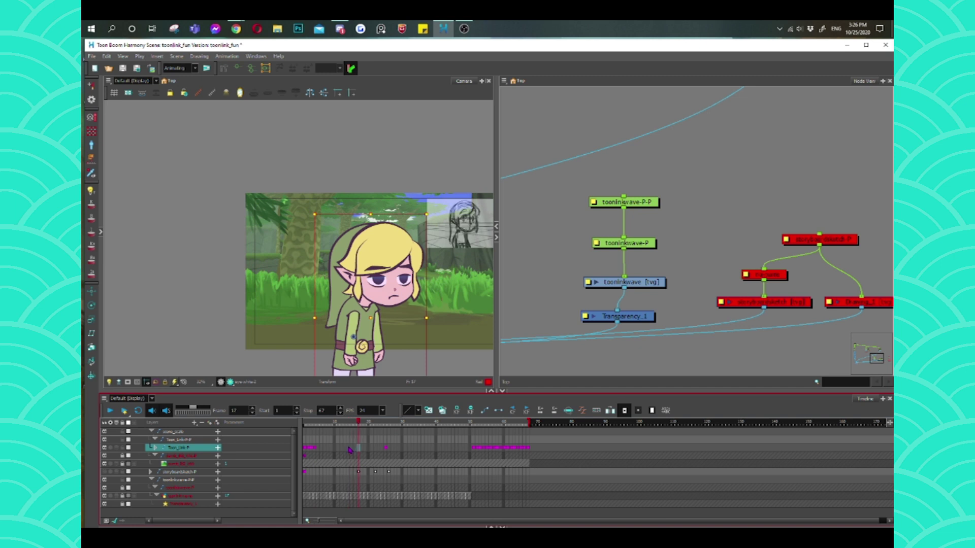
pyautogui.click(311, 448)
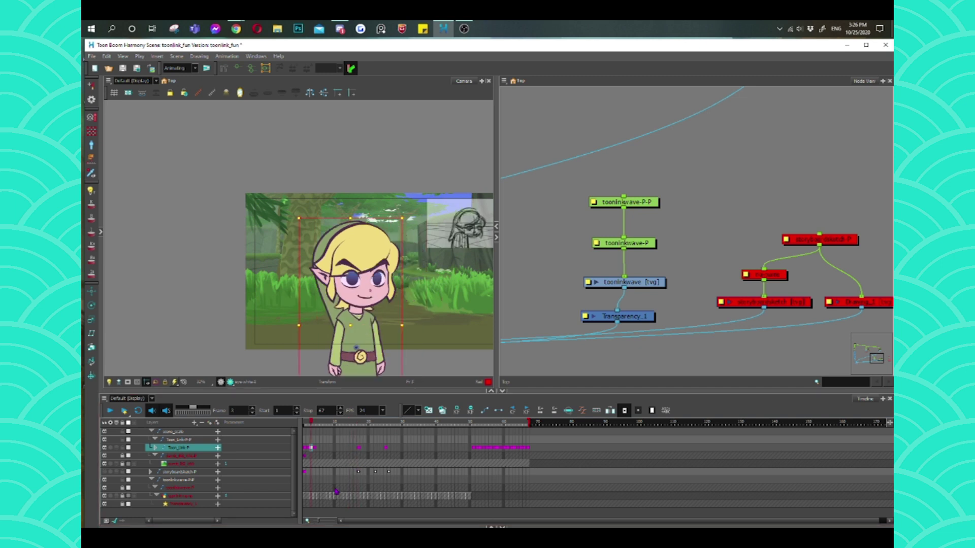
pyautogui.click(361, 449)
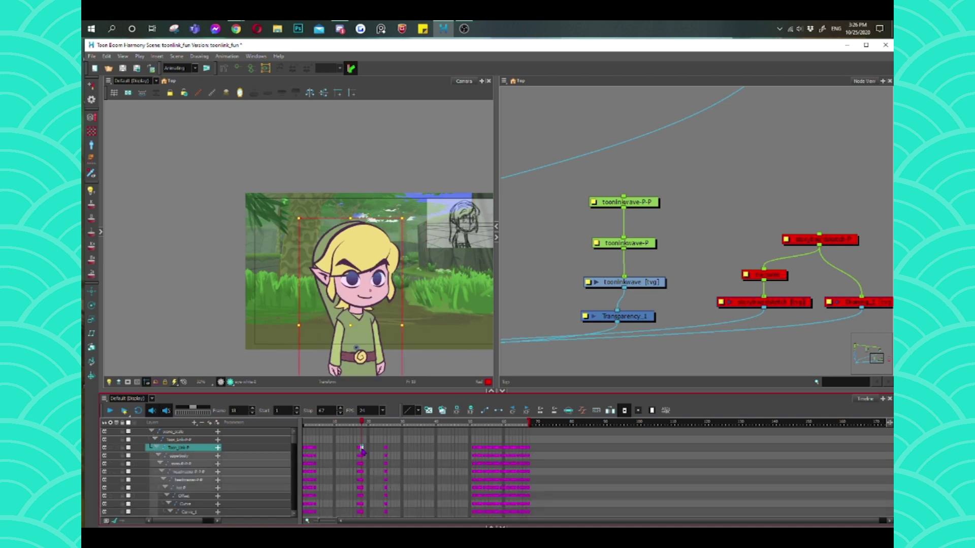
# - Compare the keyed poses on the Toon_Link-P layer and place the frowning pose's keyframe at frame 18
pyautogui.press("'")
pyautogui.press(';')
pyautogui.press("'")
pyautogui.press(';')
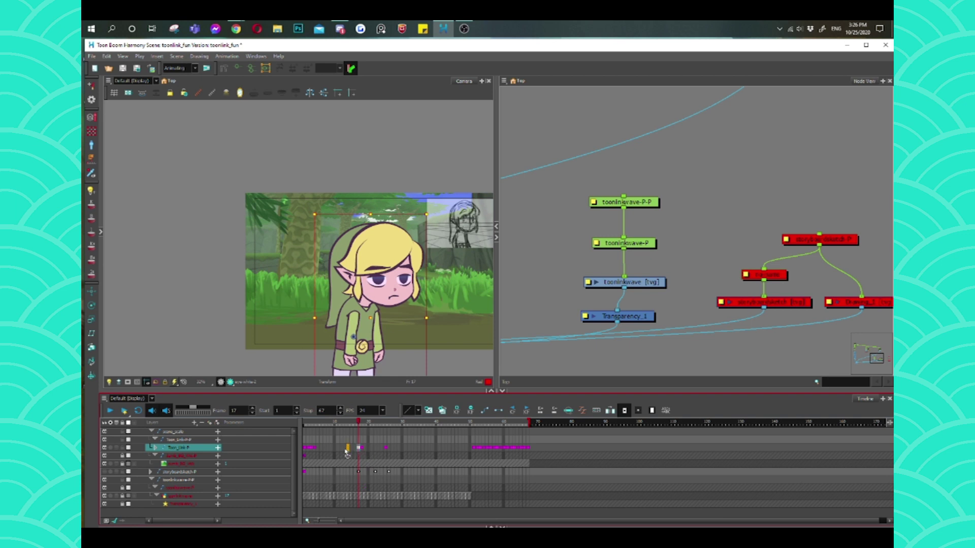
pyautogui.click(355, 449)
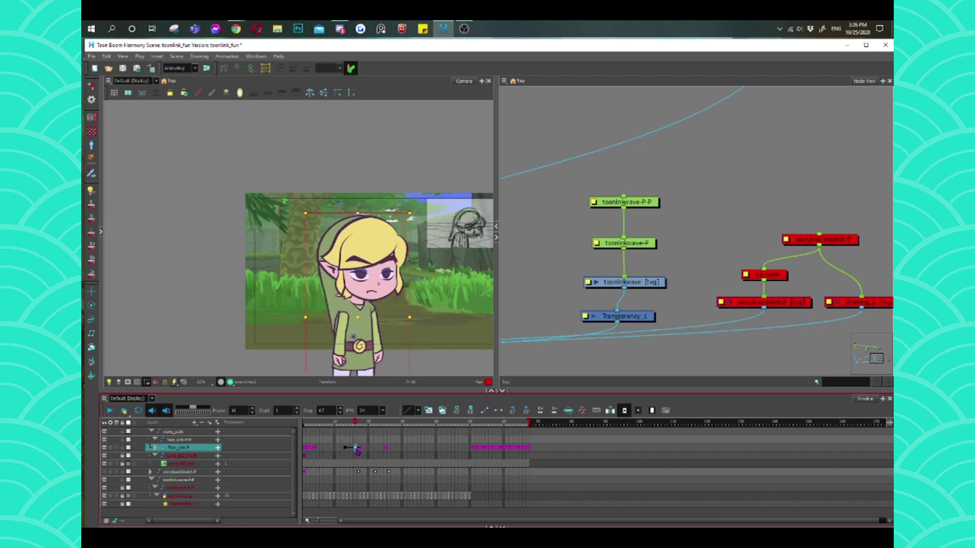
pyautogui.press(',')
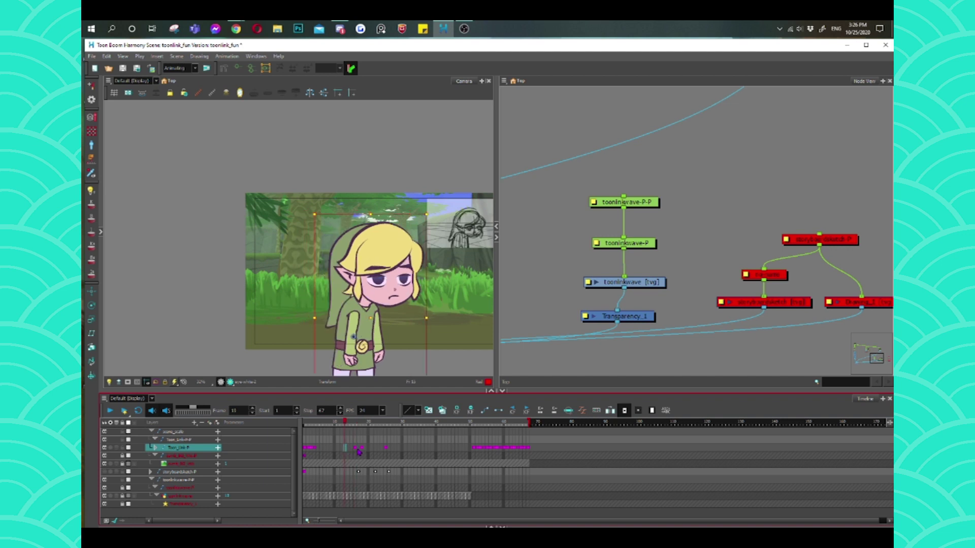
pyautogui.press('.')
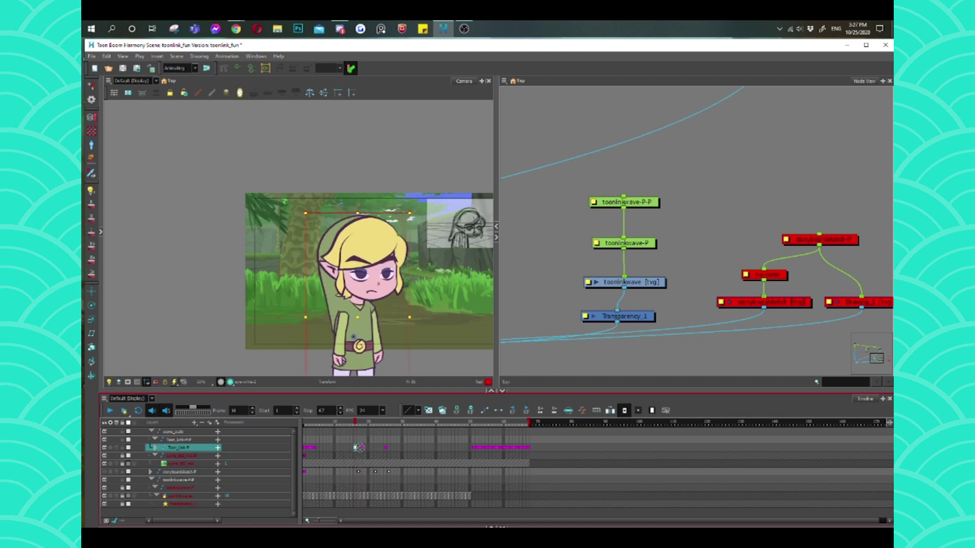
pyautogui.click(362, 451)
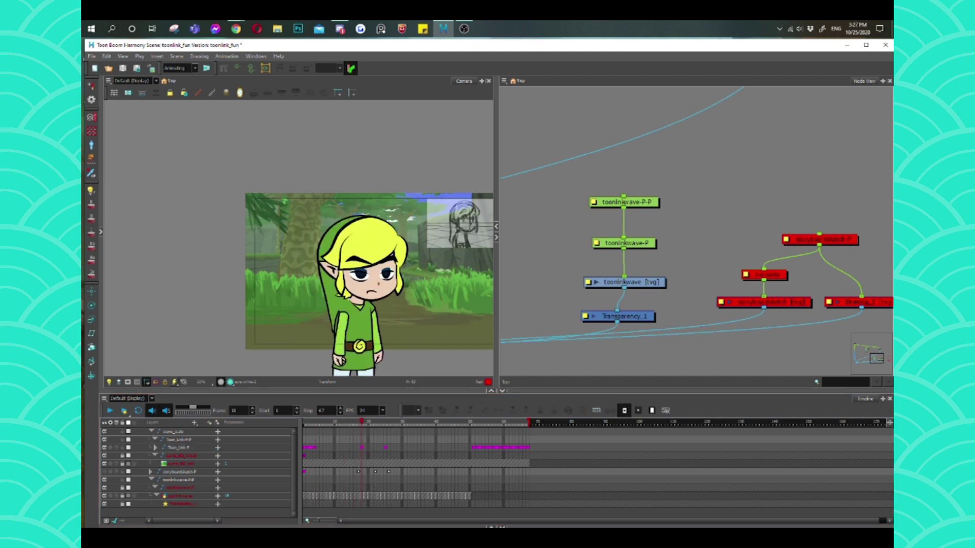
# - Select the near eye and the far eye in turn at frame 18, and clear the selection
pyautogui.click(359, 274)
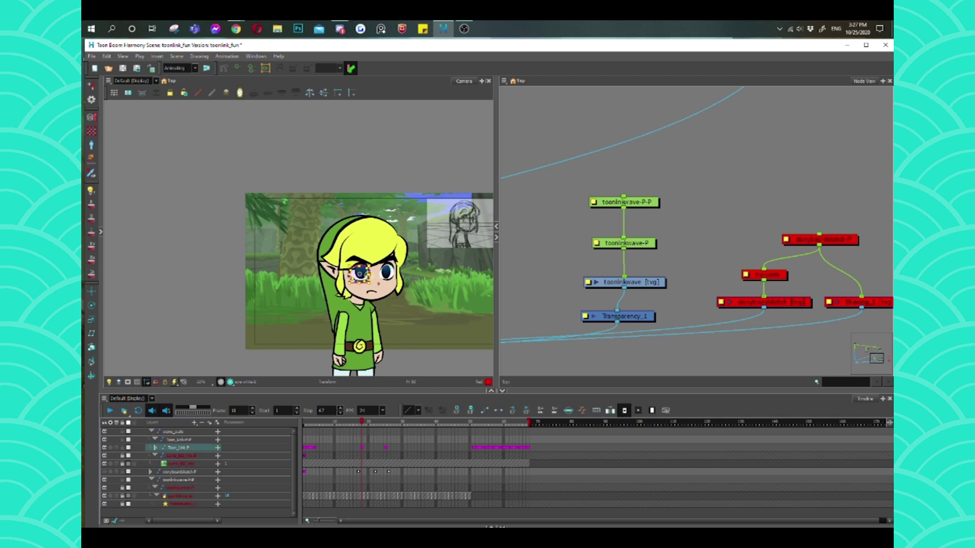
pyautogui.keyDown('shift'); pyautogui.click(386, 273); pyautogui.keyUp('shift')
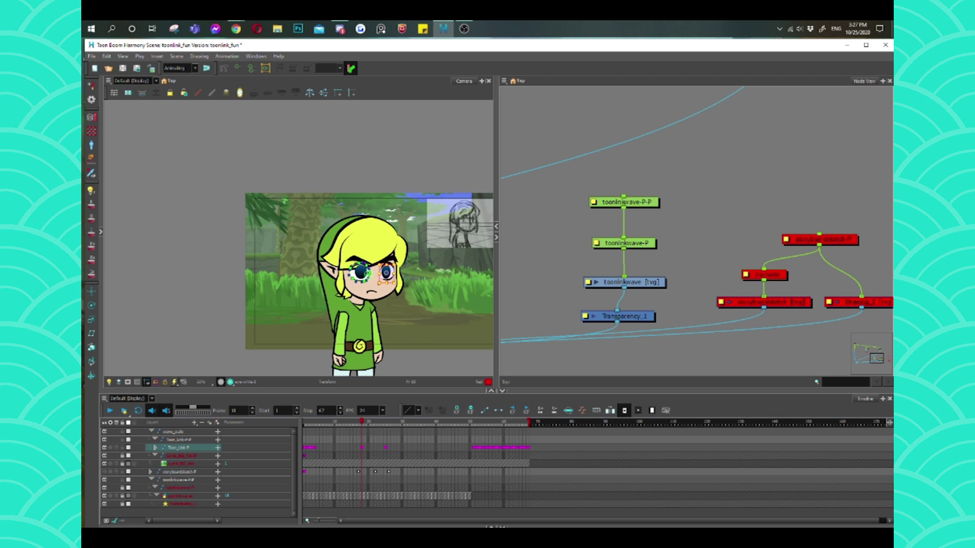
pyautogui.click(359, 272)
pyautogui.press('Escape')
# - Select the near arm's shoulder, its upper arm and the whole arm in turn at frame 18 to examine the arm rig
pyautogui.click(345, 305)
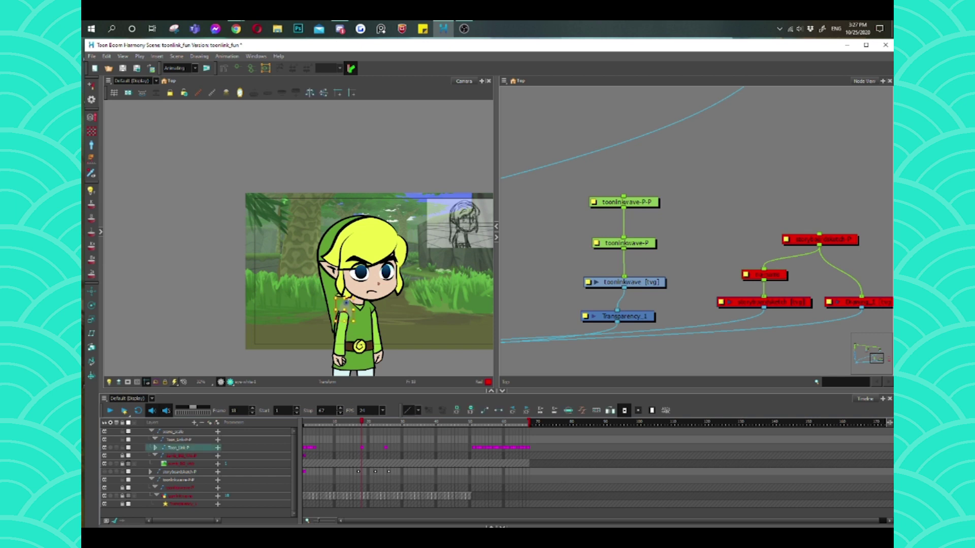
pyautogui.click(341, 308)
pyautogui.click(347, 310)
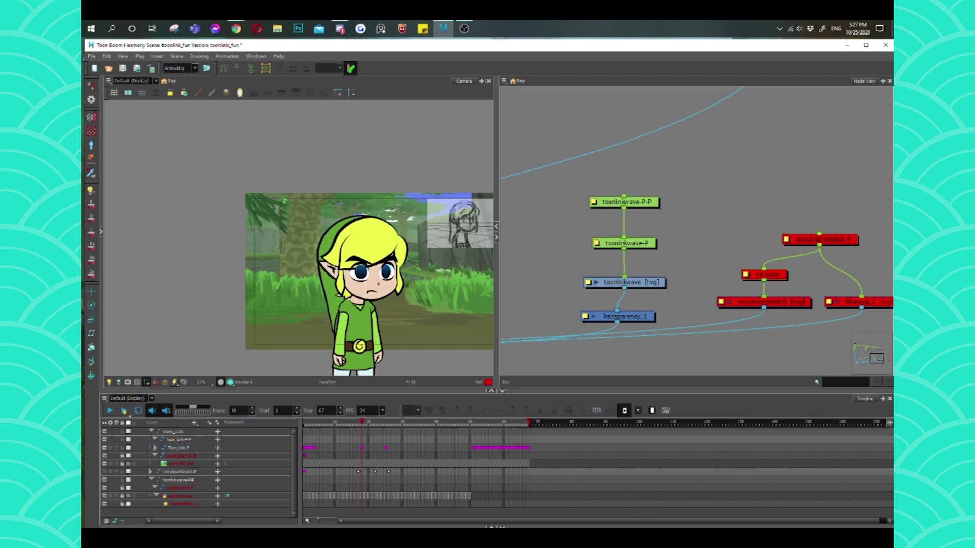
pyautogui.press(';')
pyautogui.press("'")
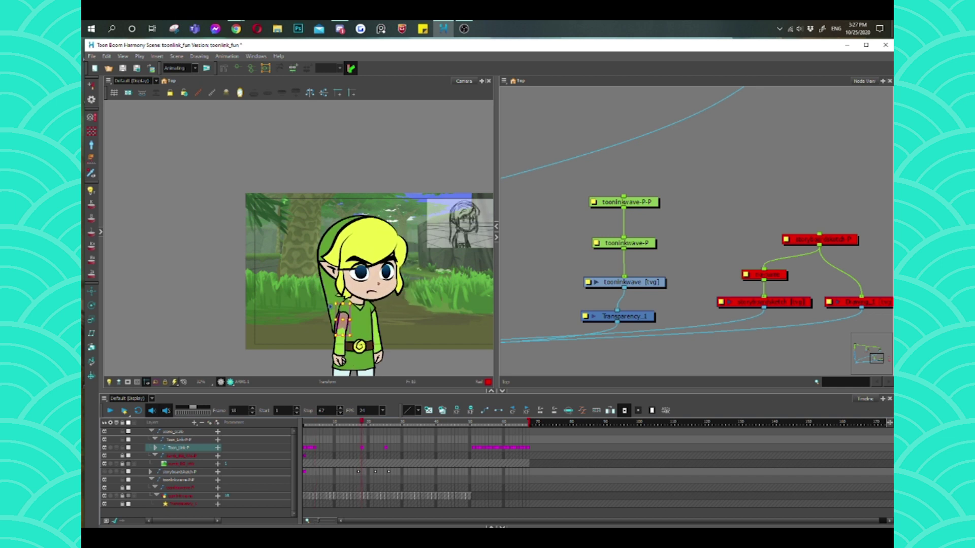
pyautogui.press('Escape')
pyautogui.click(346, 307)
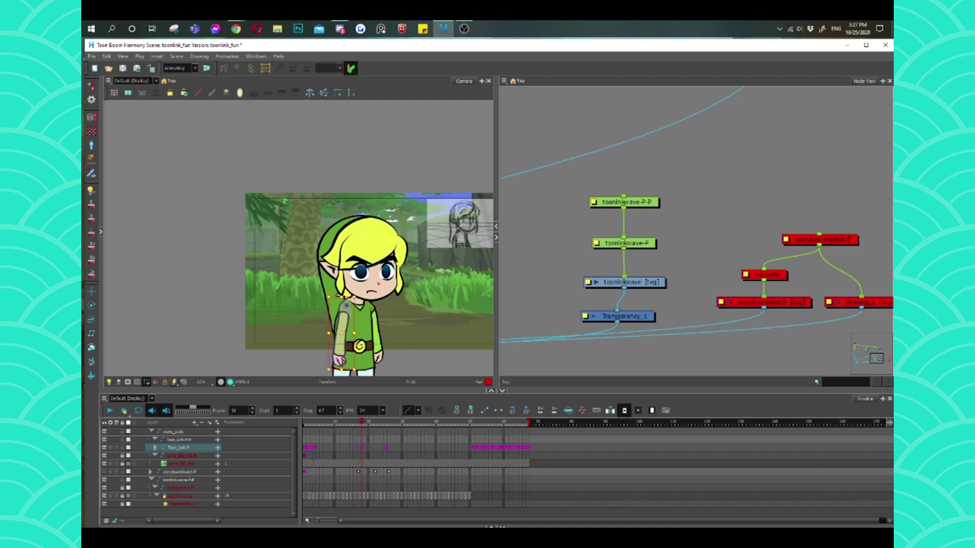
pyautogui.press('Return')
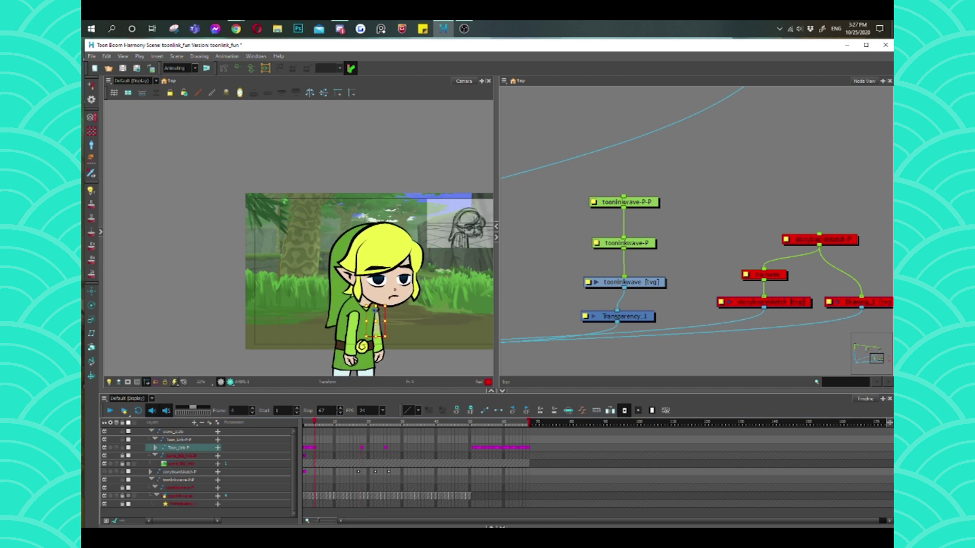
# - Shift the near and far pupils slightly within the eyes at frame 18
pyautogui.click(387, 273)
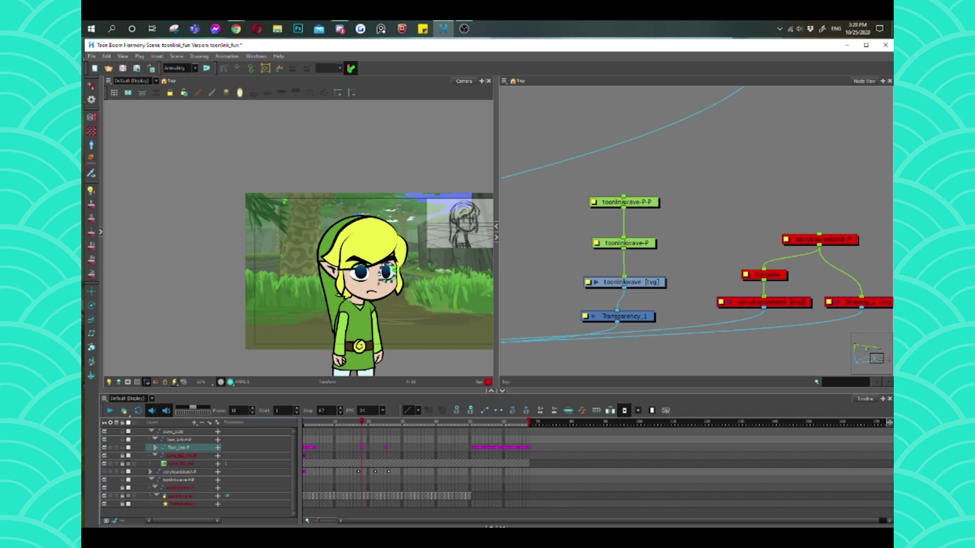
pyautogui.click(370, 290)
pyautogui.press('Escape')
pyautogui.click(360, 273)
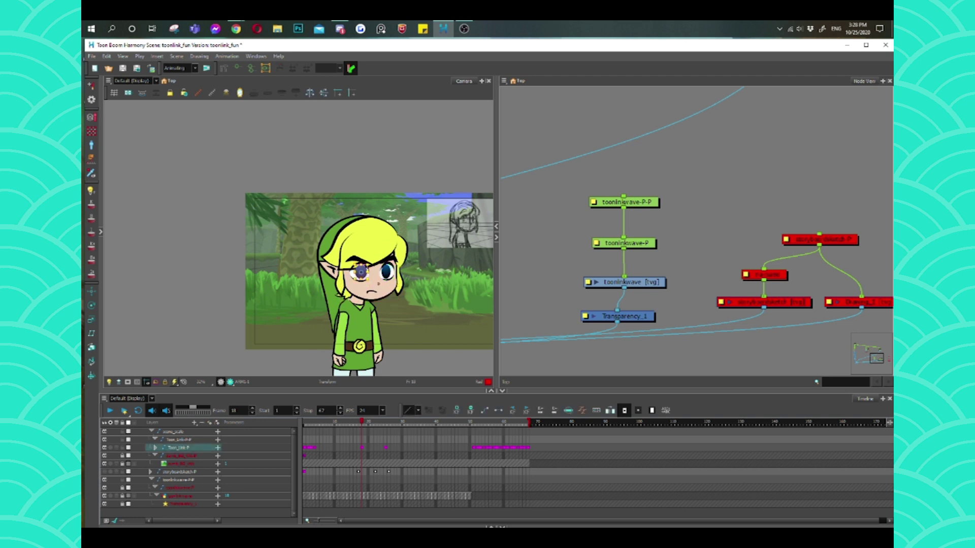
pyautogui.moveTo(360, 273); pyautogui.dragTo(359, 270)
pyautogui.click(385, 270)
pyautogui.moveTo(385, 271); pyautogui.dragTo(386, 271)
pyautogui.click(359, 272)
pyautogui.moveTo(359, 271); pyautogui.dragTo(359, 272)
# - Raise the near and far eyebrows at frame 18
pyautogui.click(370, 264)
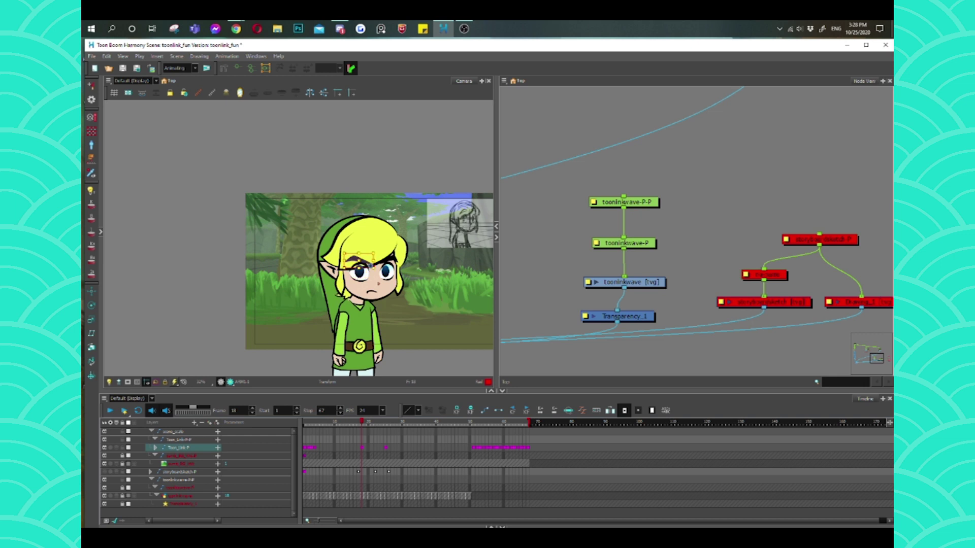
pyautogui.moveTo(371, 264); pyautogui.dragTo(373, 252)
pyautogui.click(387, 254)
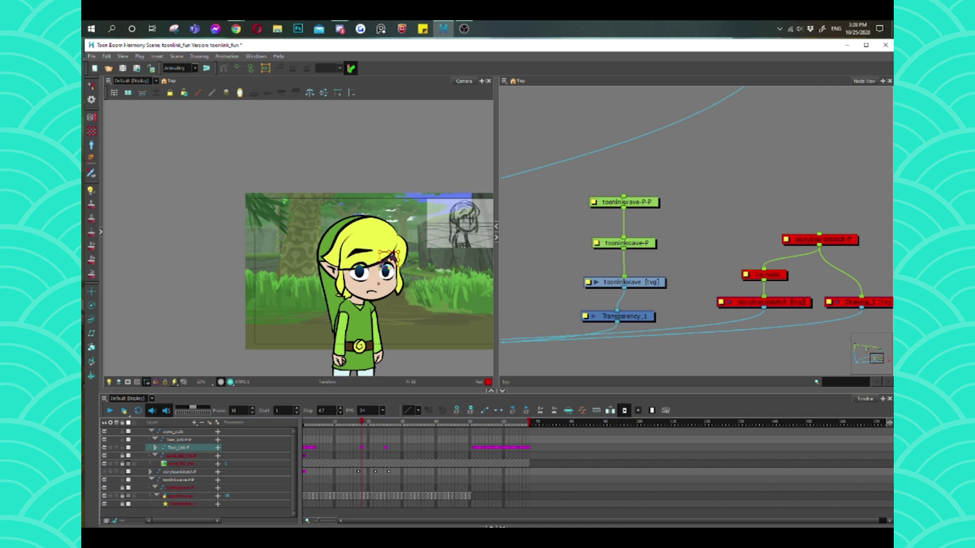
pyautogui.moveTo(390, 257); pyautogui.dragTo(389, 242)
# - Swap Toon Link's frowning mouth for the small open mouth drawing at frame 18
pyautogui.click(359, 273)
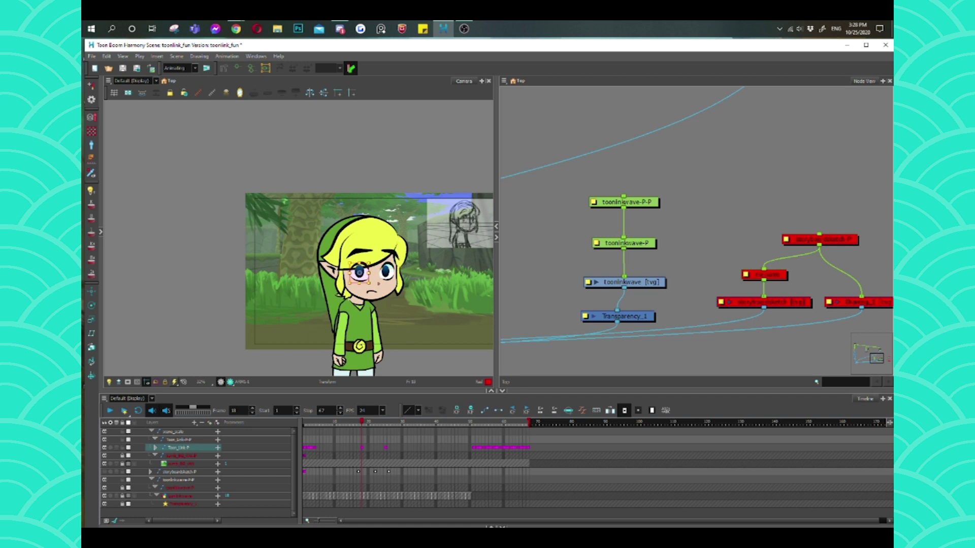
pyautogui.click(386, 274)
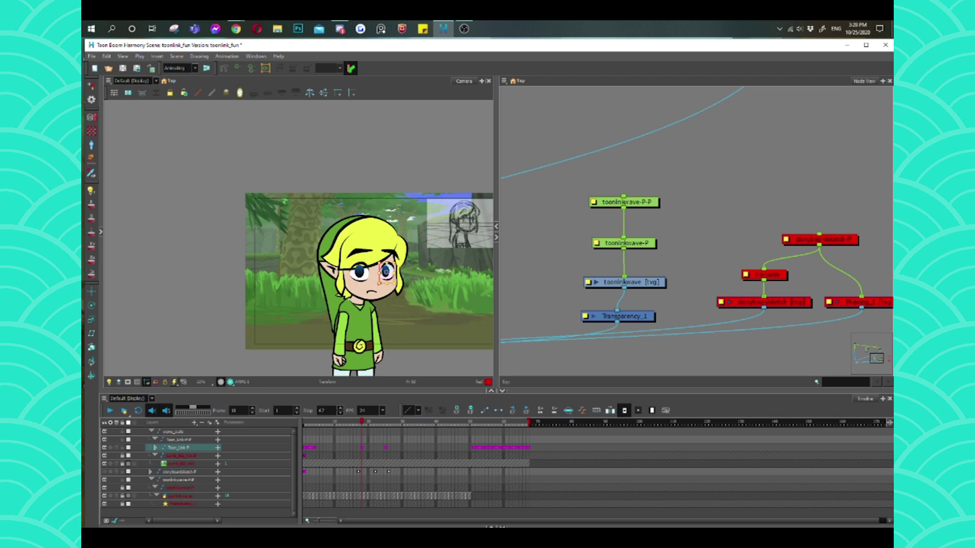
pyautogui.click(372, 291)
pyautogui.click(376, 288)
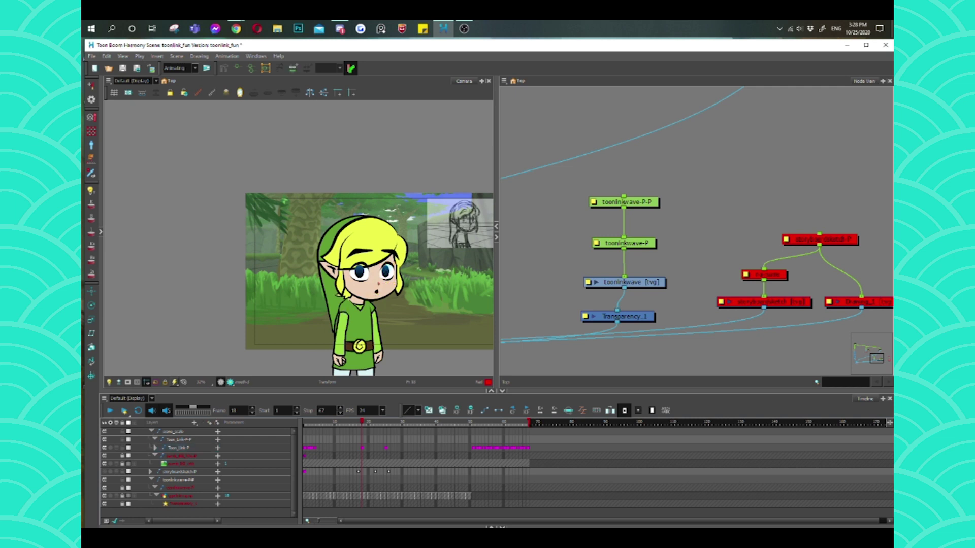
# - Shift the group of facial features slightly up on the head at frame 18
pyautogui.click(370, 284)
pyautogui.click(360, 272)
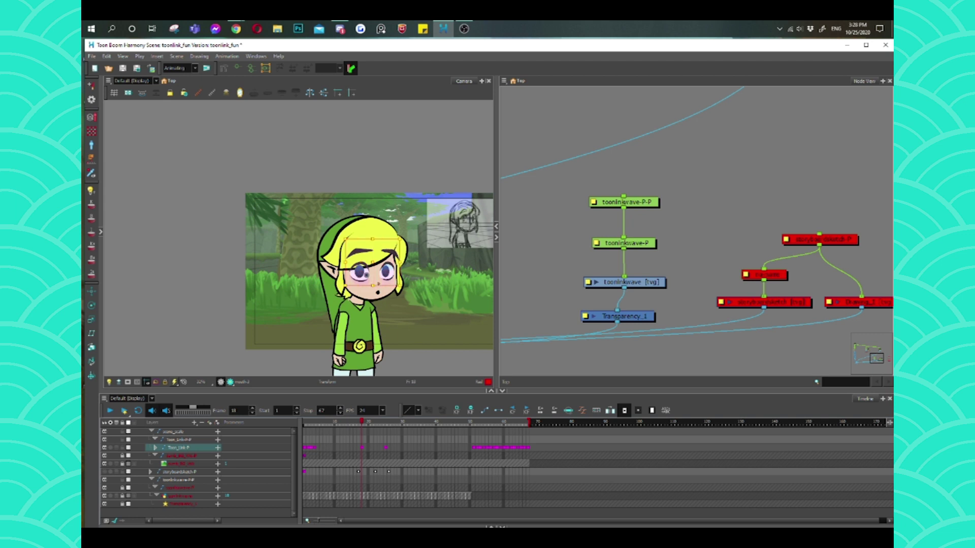
pyautogui.press('=')
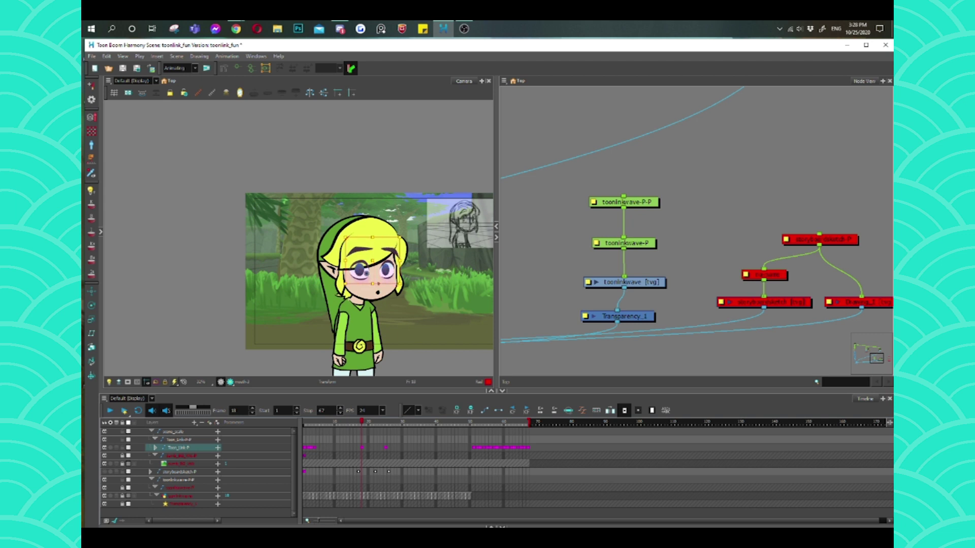
pyautogui.click(379, 284)
pyautogui.click(378, 291)
pyautogui.press('=')
pyautogui.press('=')
pyautogui.press('=')
pyautogui.press('=')
# - Raise the whole head, including the hair and hat, slightly at frame 18
pyautogui.click(364, 300)
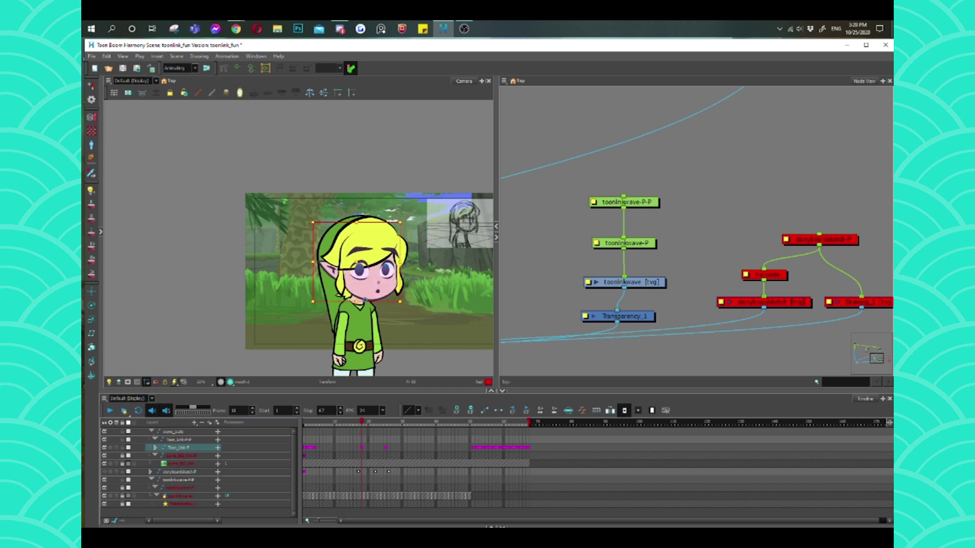
pyautogui.click(366, 293)
pyautogui.press('Up')
pyautogui.press('Up')
pyautogui.press('Up')
pyautogui.press('Up')
pyautogui.press('Up')
pyautogui.press('Up')
pyautogui.press('Up')
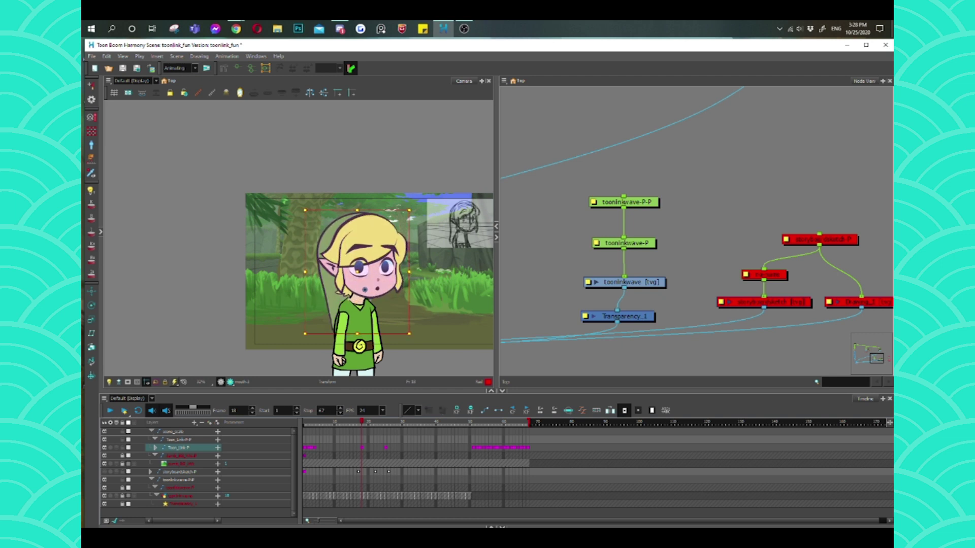
# - Adjust the neck's shape under the raised head at frame 18
pyautogui.click(356, 301)
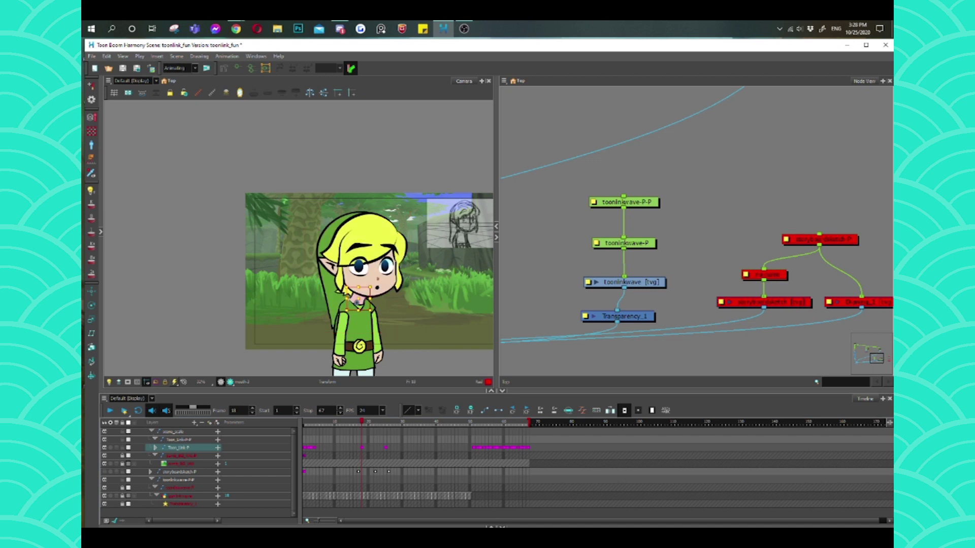
pyautogui.moveTo(347, 291); pyautogui.dragTo(346, 287)
pyautogui.moveTo(348, 301); pyautogui.dragTo(349, 301)
pyautogui.click(355, 300)
pyautogui.click(357, 290)
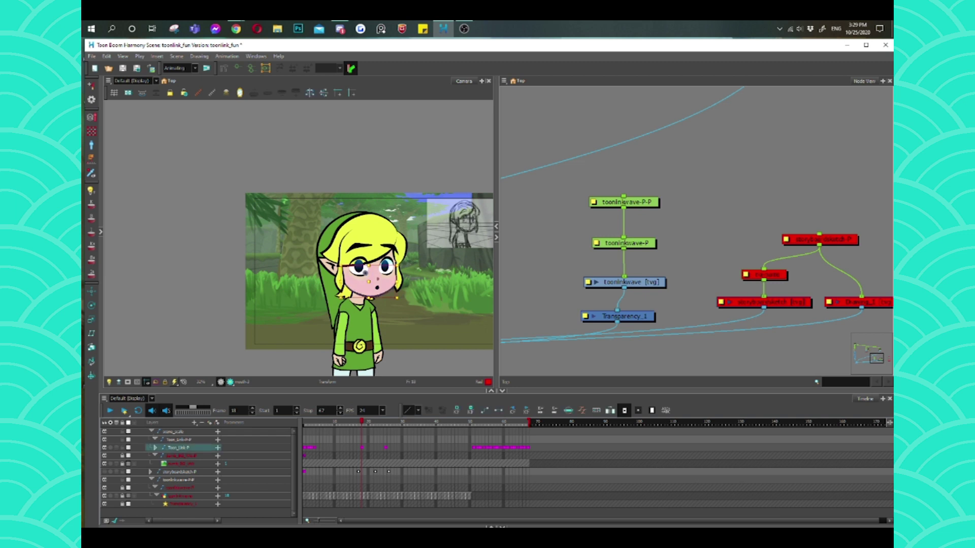
# - Show the deformation controls of the face outline and the near eye, and select the far eye, to examine their shapes
pyautogui.click(373, 287)
pyautogui.click(177, 448)
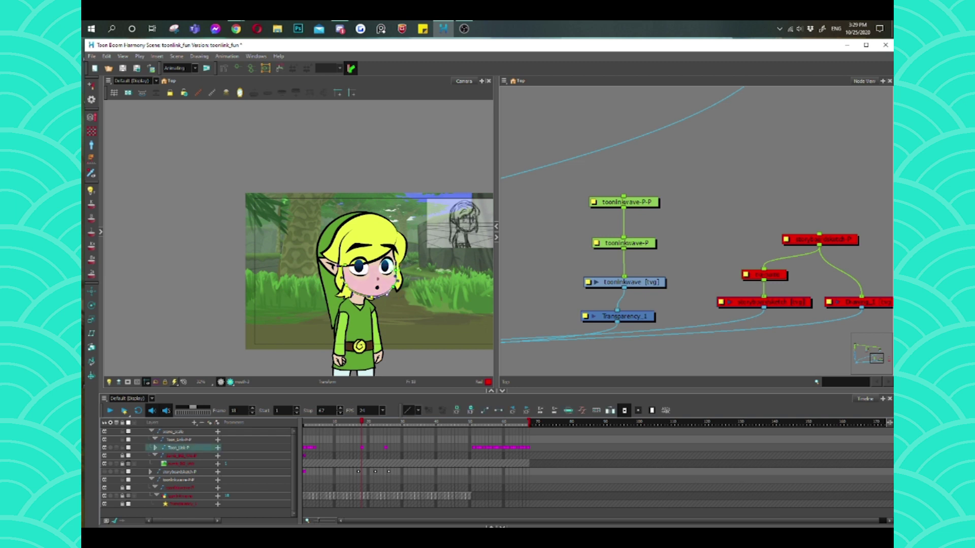
pyautogui.click(167, 285)
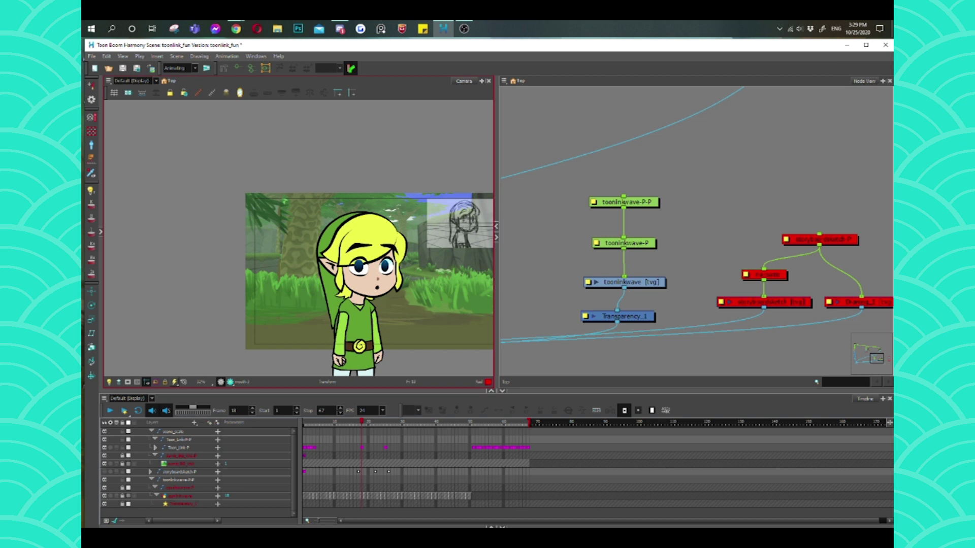
pyautogui.click(355, 264)
pyautogui.hotkey('ctrl', 'z')
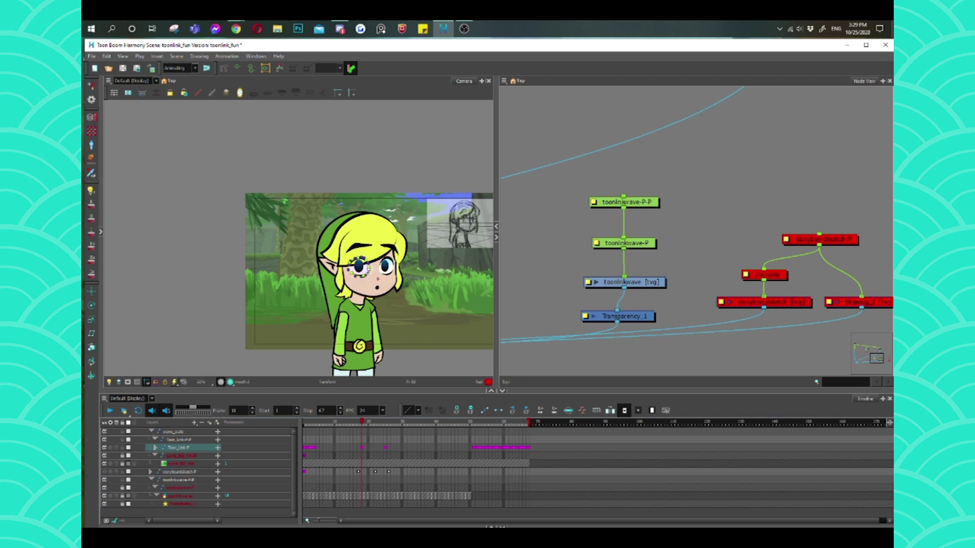
pyautogui.click(359, 267)
pyautogui.press('Escape')
pyautogui.click(387, 260)
pyautogui.press('Escape')
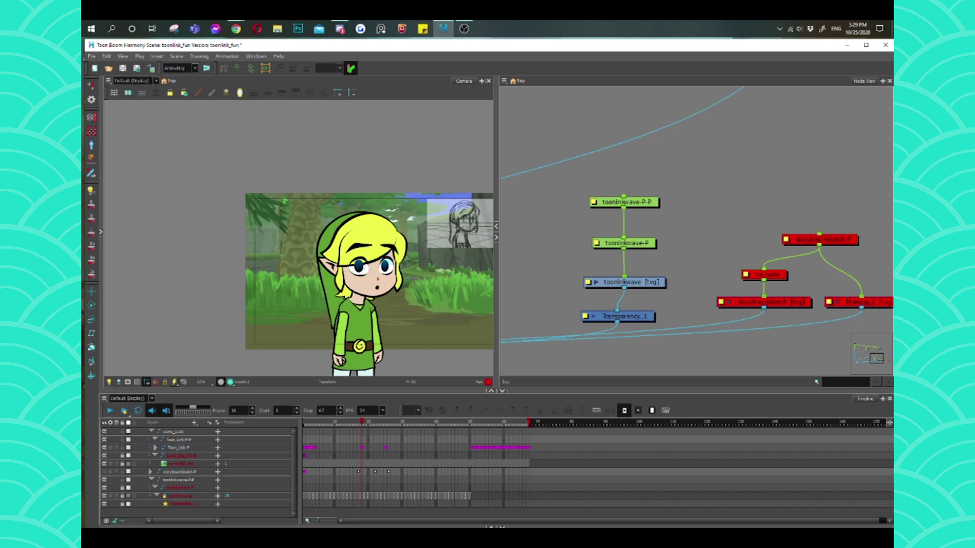
# - Reshape the eyebrows into a higher arch with their deformation controls at frame 18
pyautogui.click(383, 247)
pyautogui.moveTo(381, 248); pyautogui.dragTo(351, 251)
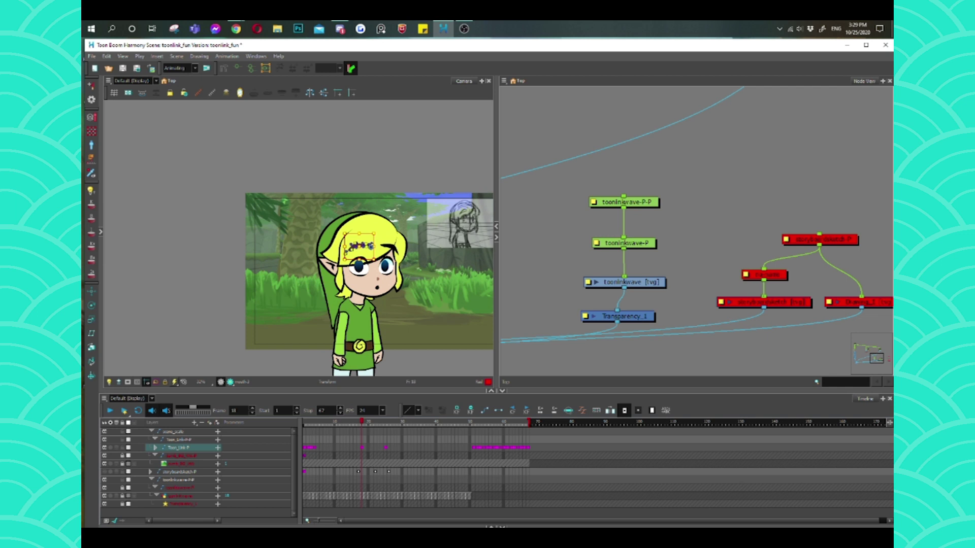
pyautogui.press('Escape')
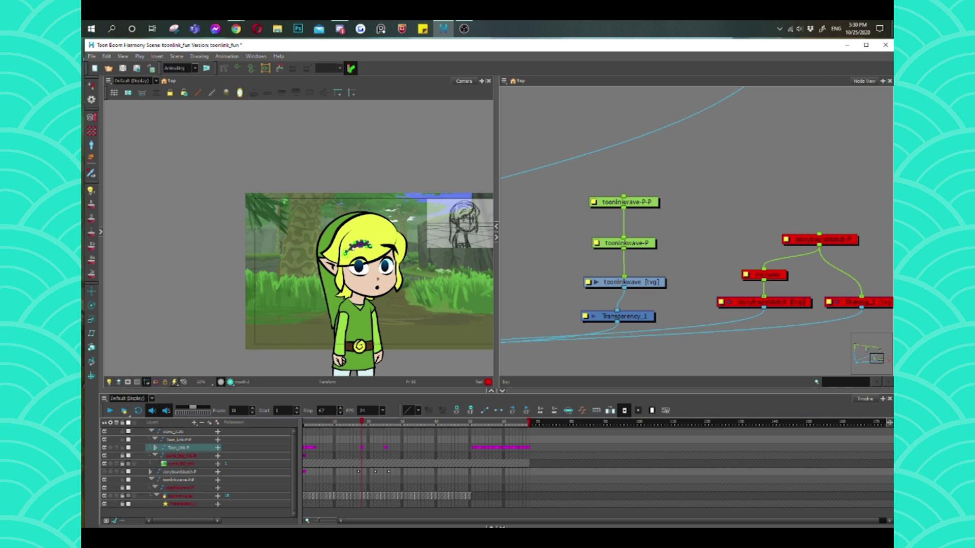
pyautogui.press('Escape')
# - Bend the near arm outward with its deformation controls at frame 18
pyautogui.click(177, 448)
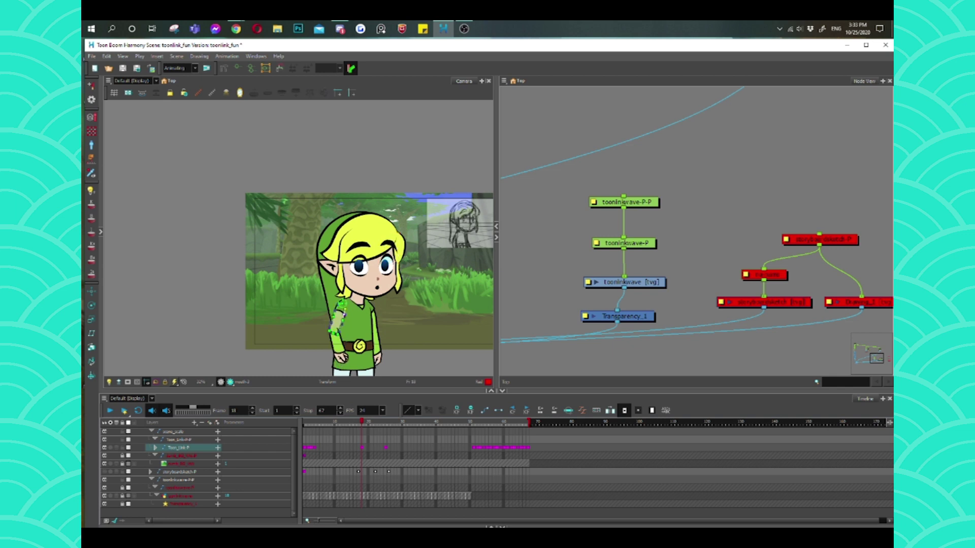
pyautogui.moveTo(351, 297); pyautogui.dragTo(343, 315)
pyautogui.click(356, 325)
pyautogui.press('Escape')
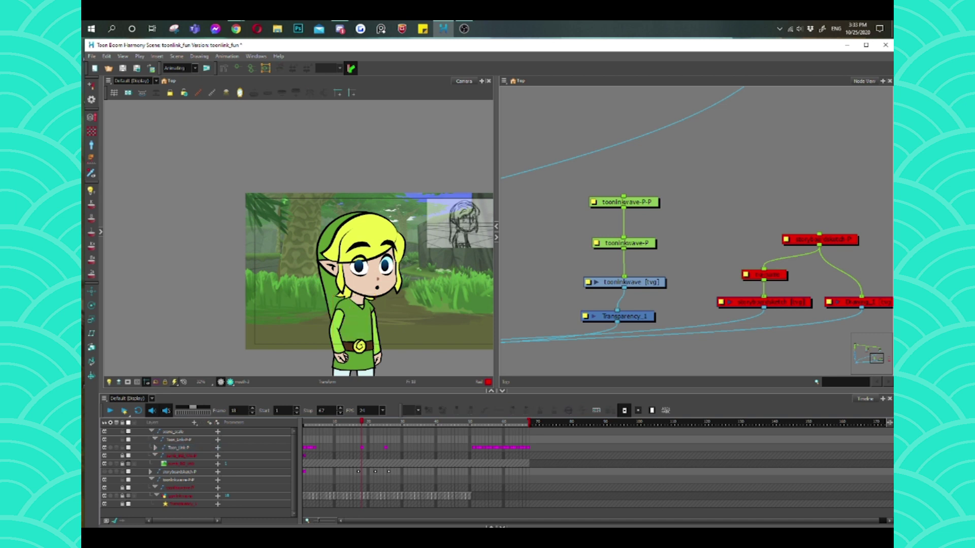
# - Swing the whole far arm, including the hand, slightly away from the body at frame 18
pyautogui.click(375, 323)
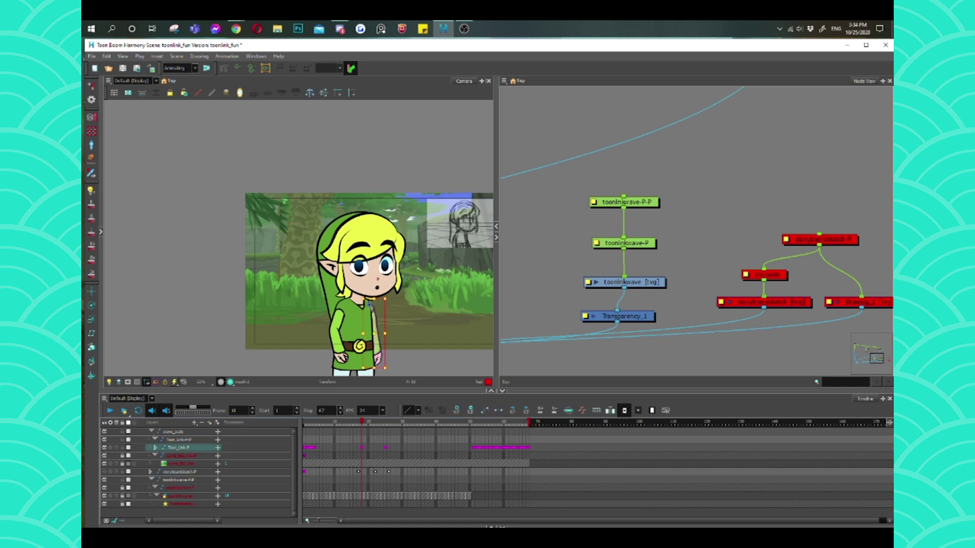
pyautogui.click(377, 350)
pyautogui.press('b')
pyautogui.press('b')
pyautogui.press('Right')
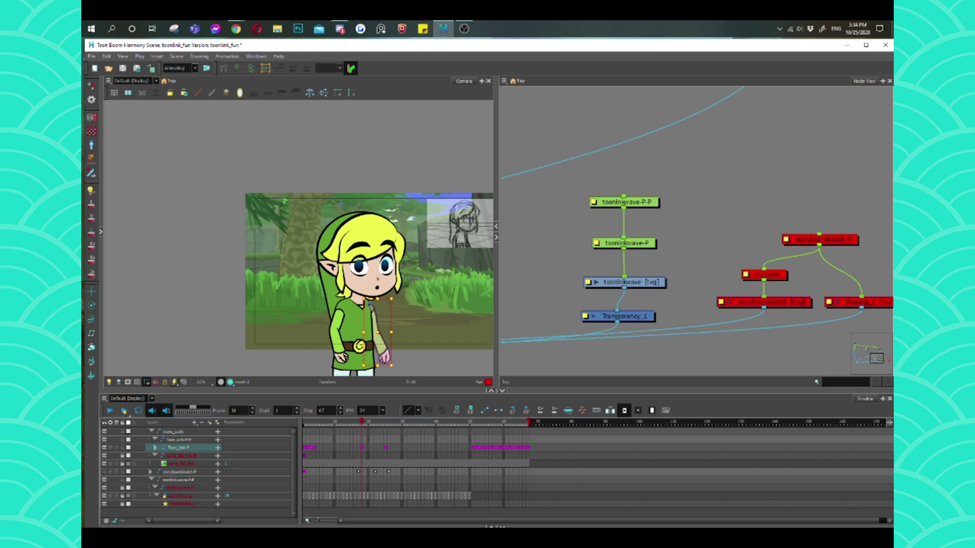
# - Flip between the slouched pose at frame 4 and the pose at frame 18 to compare them, ending at frame 18
pyautogui.press(',')
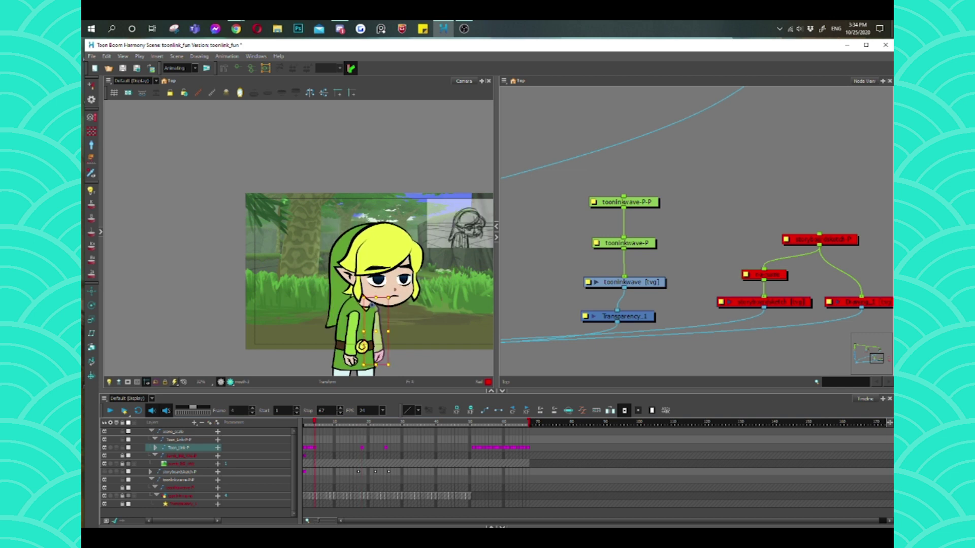
pyautogui.press('.')
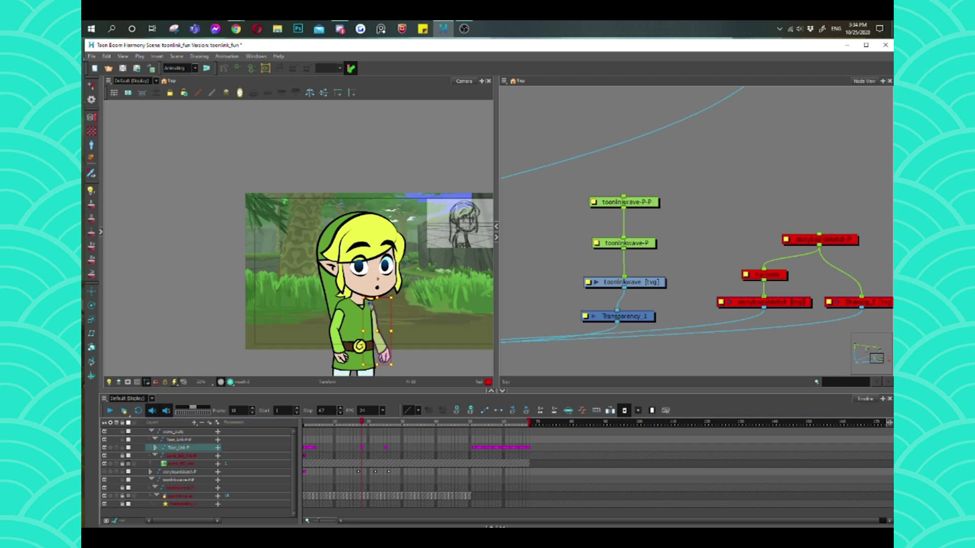
pyautogui.click(313, 422)
pyautogui.press('.')
pyautogui.press('.')
pyautogui.press(',')
pyautogui.press(',')
pyautogui.press('.')
pyautogui.press(',')
pyautogui.moveTo(314, 422); pyautogui.dragTo(362, 422)
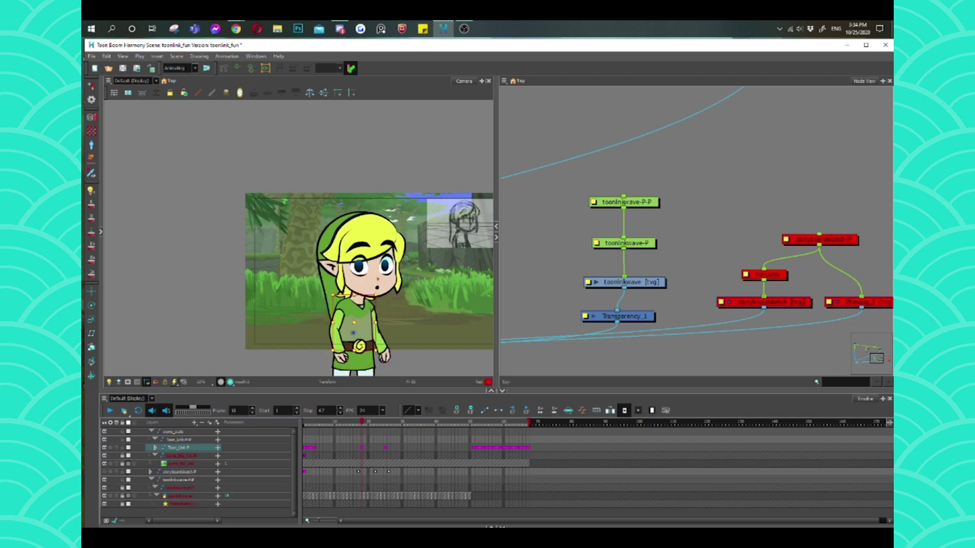
# - Select the upper body together with both arms and narrow it very slightly at frame 18
pyautogui.click(355, 306)
pyautogui.press('b')
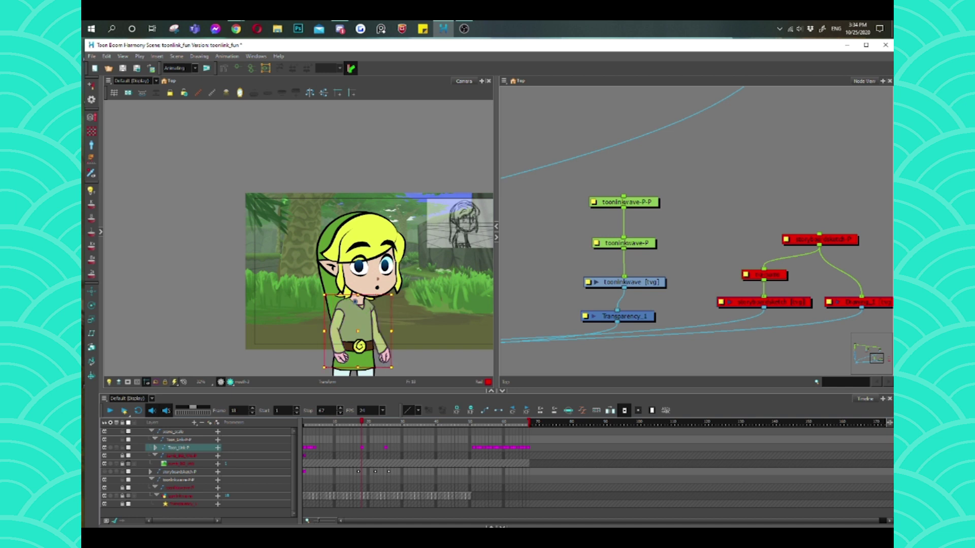
pyautogui.moveTo(392, 331); pyautogui.dragTo(390, 331)
# - Nudge the whole head group slightly up above the torso at frame 18
pyautogui.click(357, 253)
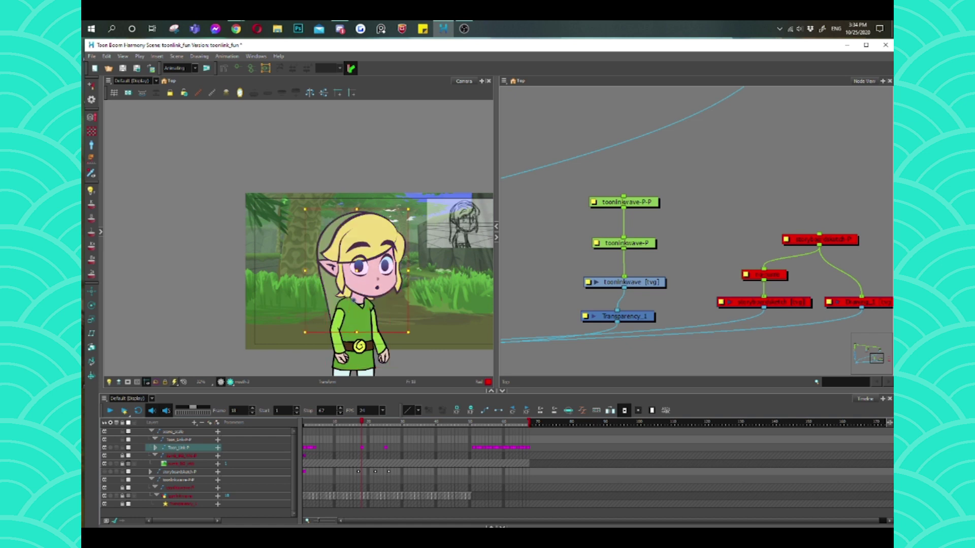
pyautogui.moveTo(356, 257); pyautogui.dragTo(357, 255)
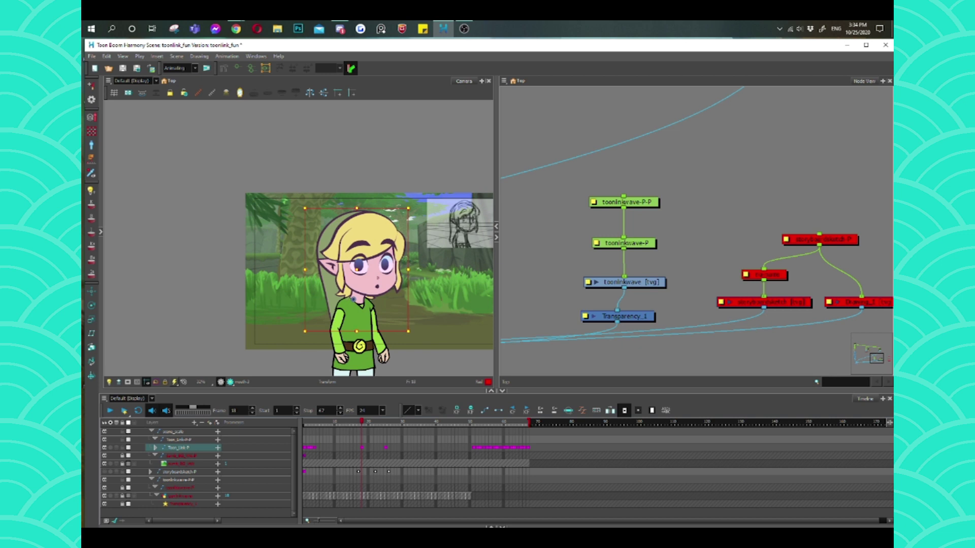
pyautogui.click(358, 251)
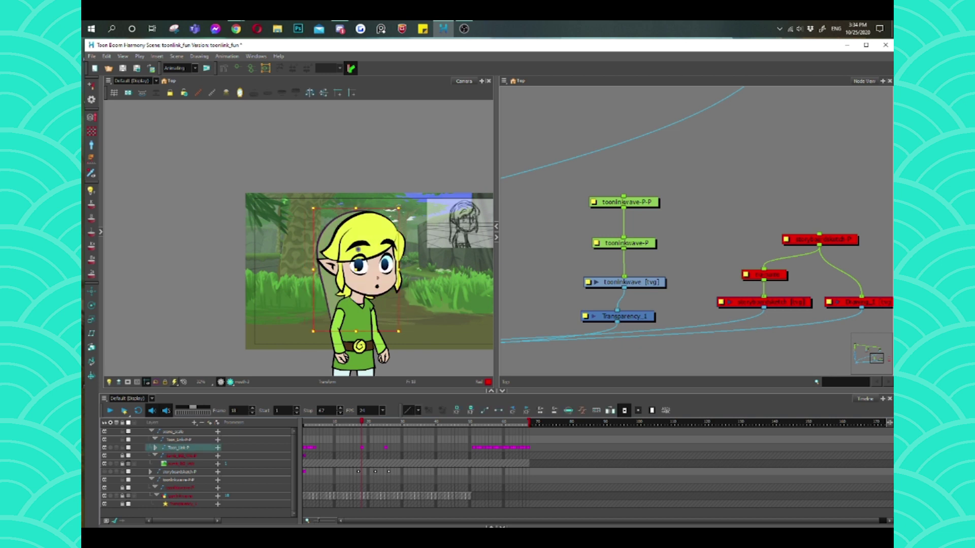
# - Select the neck and the tunic's collar in turn to examine the joint, and clear the selection
pyautogui.click(358, 286)
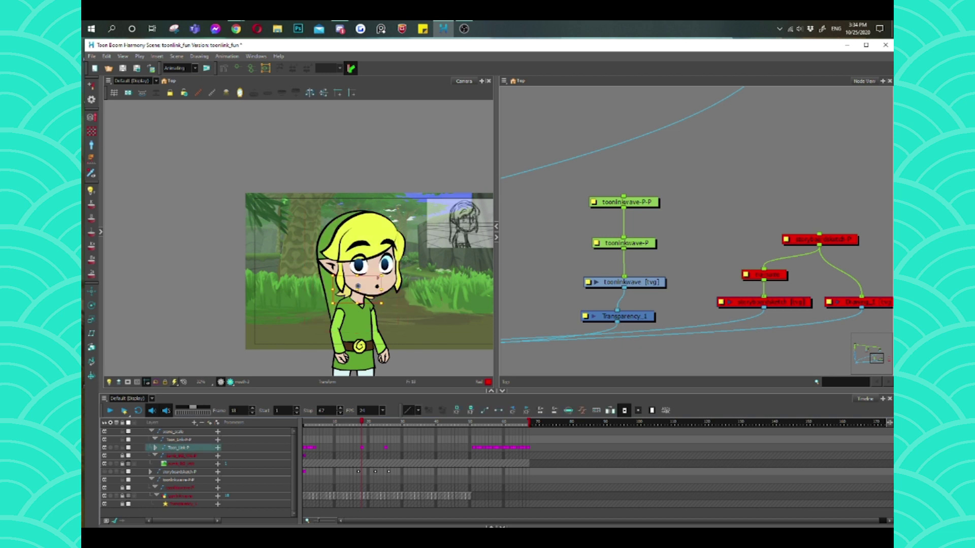
pyautogui.press('b')
pyautogui.click(358, 304)
pyautogui.press('Escape')
pyautogui.press('Escape')
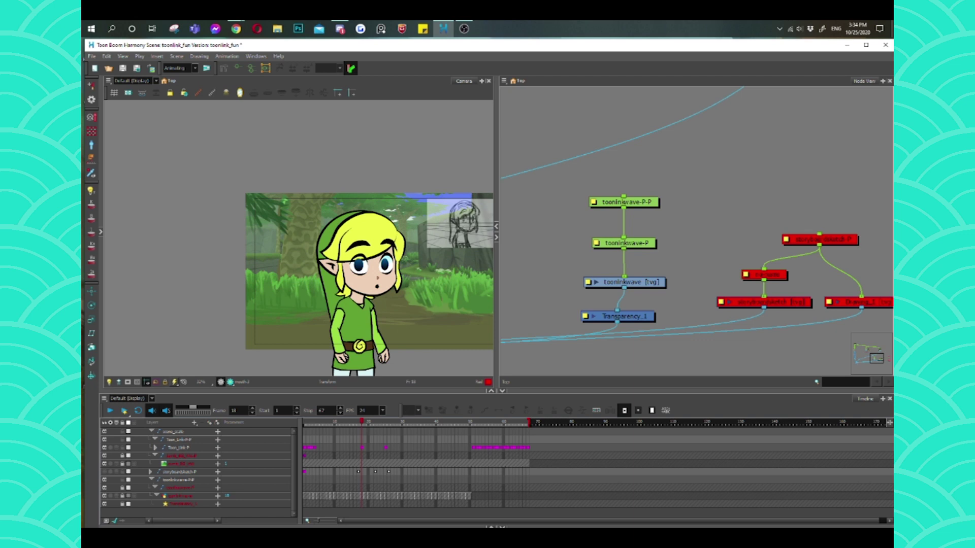
pyautogui.click(358, 303)
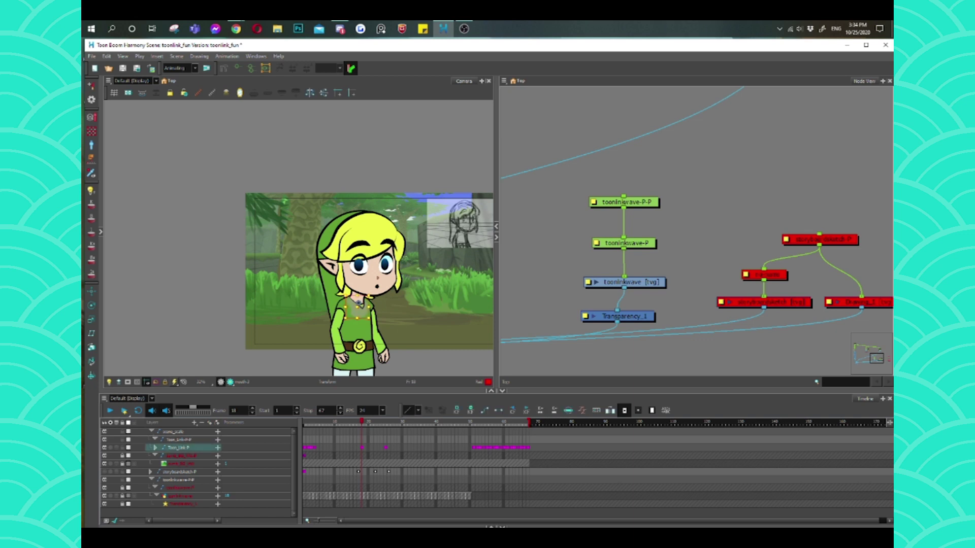
pyautogui.press('Escape')
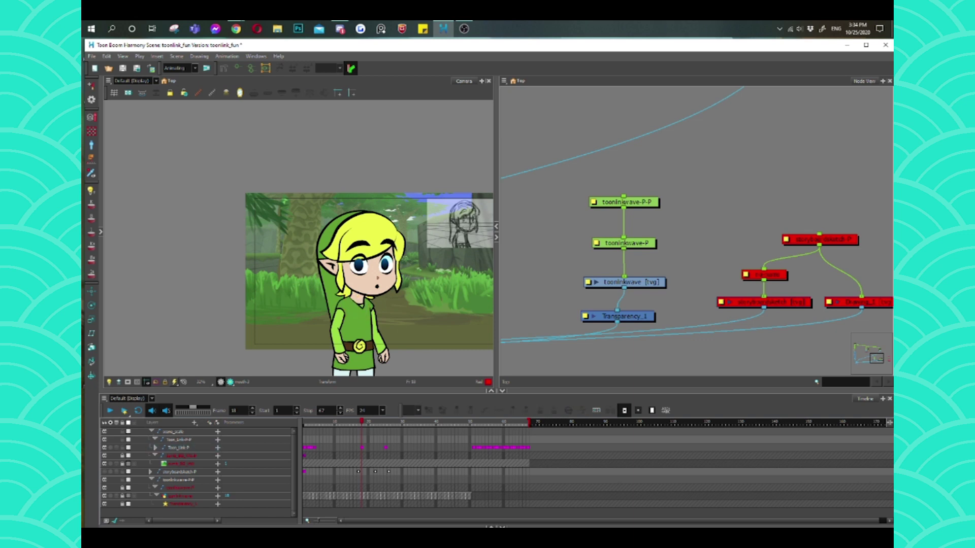
# - Nudge the small open mouth slightly toward the far side of the face at frame 18
pyautogui.click(373, 281)
pyautogui.click(376, 286)
pyautogui.click(377, 282)
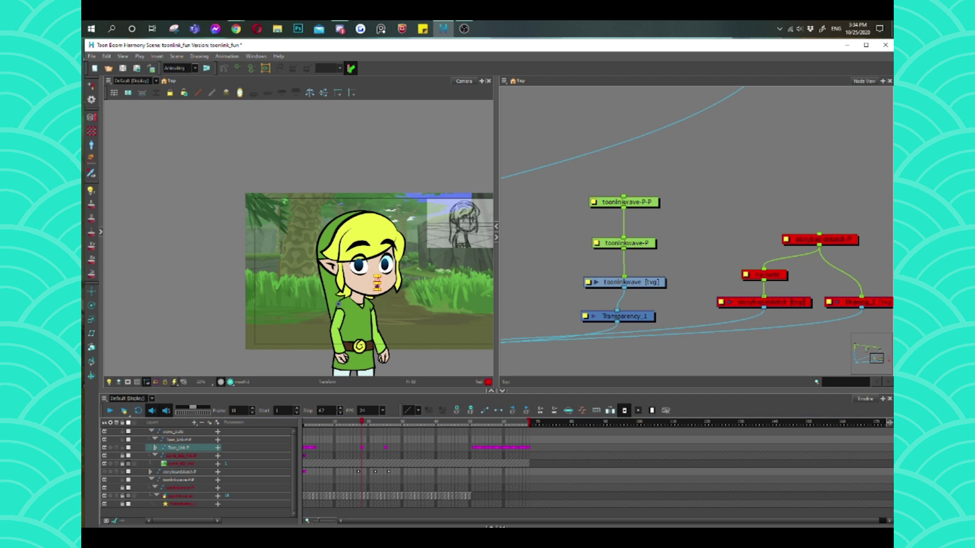
pyautogui.press('Right')
# - Cycle the selection through the face, the mouth and the neck to examine the head parts at frame 18
pyautogui.press('/')
pyautogui.press('/')
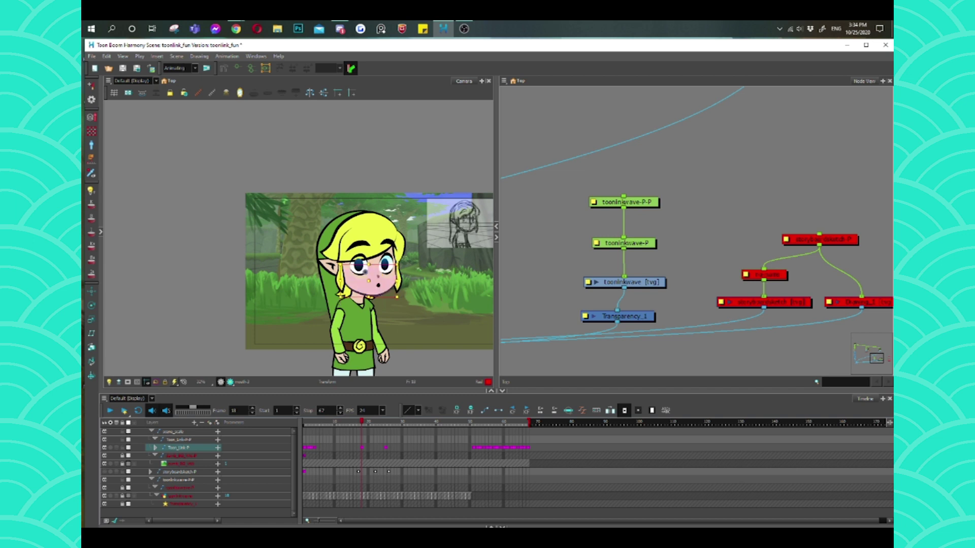
pyautogui.press('Return')
pyautogui.press('/')
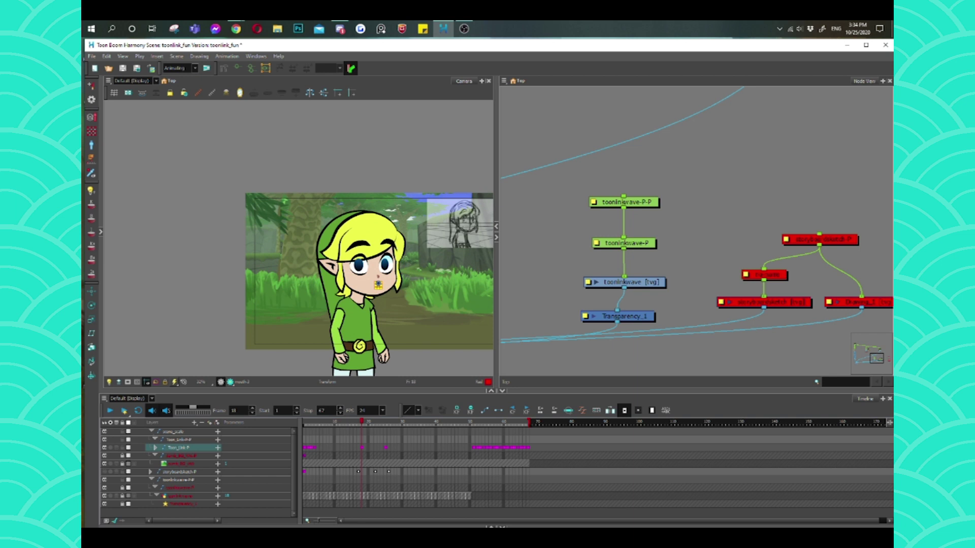
pyautogui.press('/')
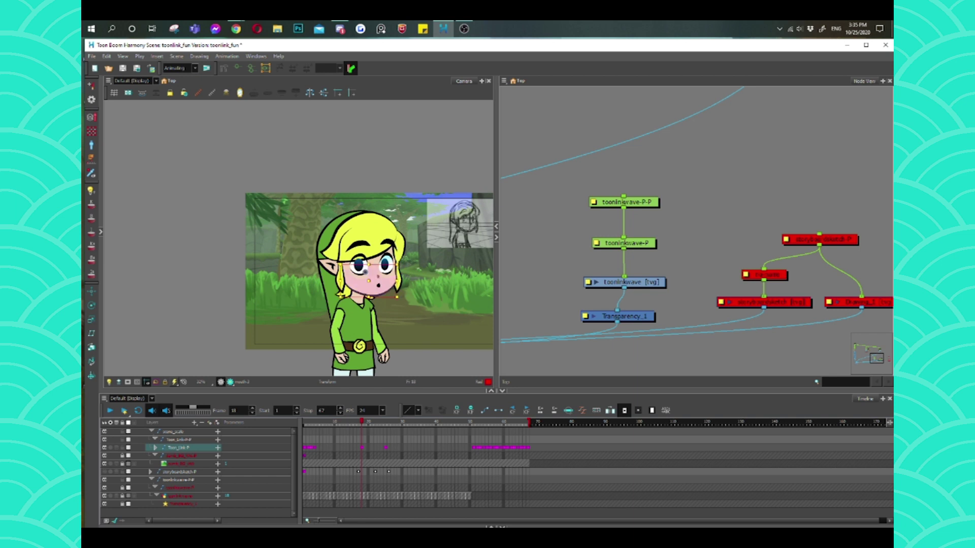
pyautogui.press('Return')
pyautogui.press('/')
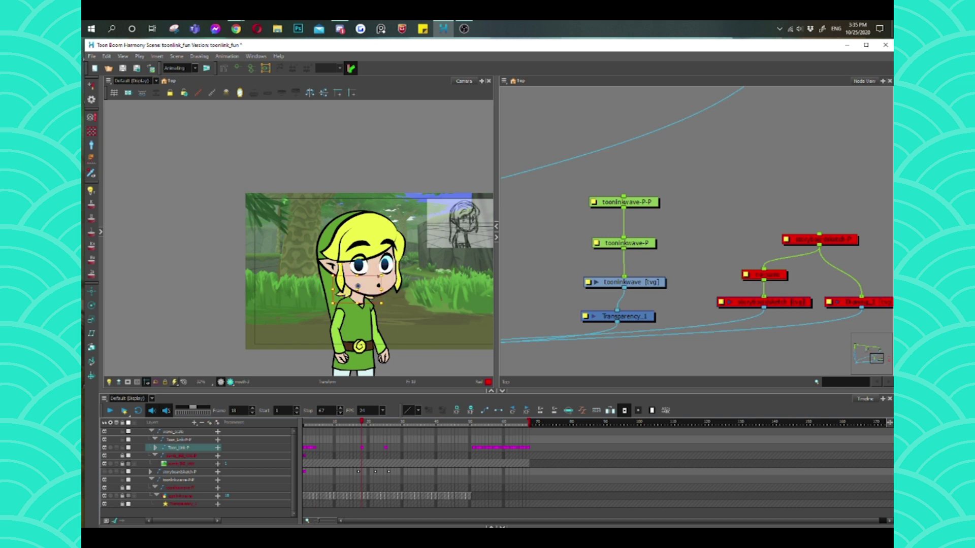
# - Select the whole character and then the belt buckle at frame 18 to examine the pose
pyautogui.press('Return')
pyautogui.press('/')
pyautogui.press('Return')
pyautogui.click(716, 252)
pyautogui.scroll(-5, 688, 301)
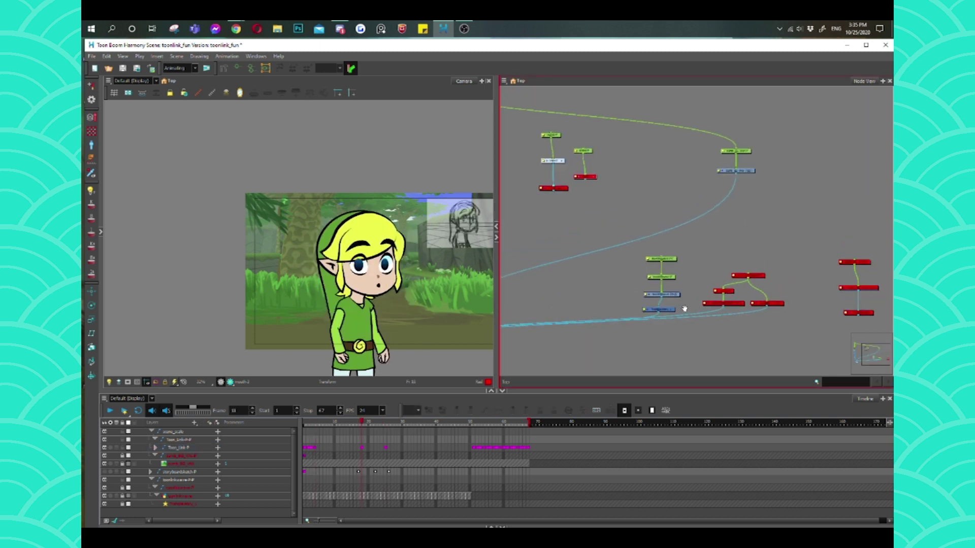
pyautogui.click(316, 452)
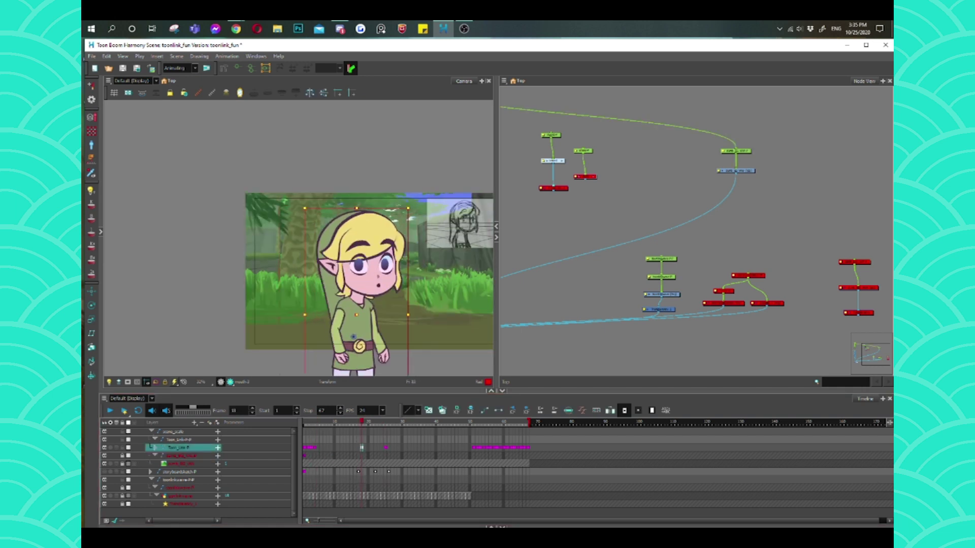
pyautogui.press('Escape')
pyautogui.click(359, 346)
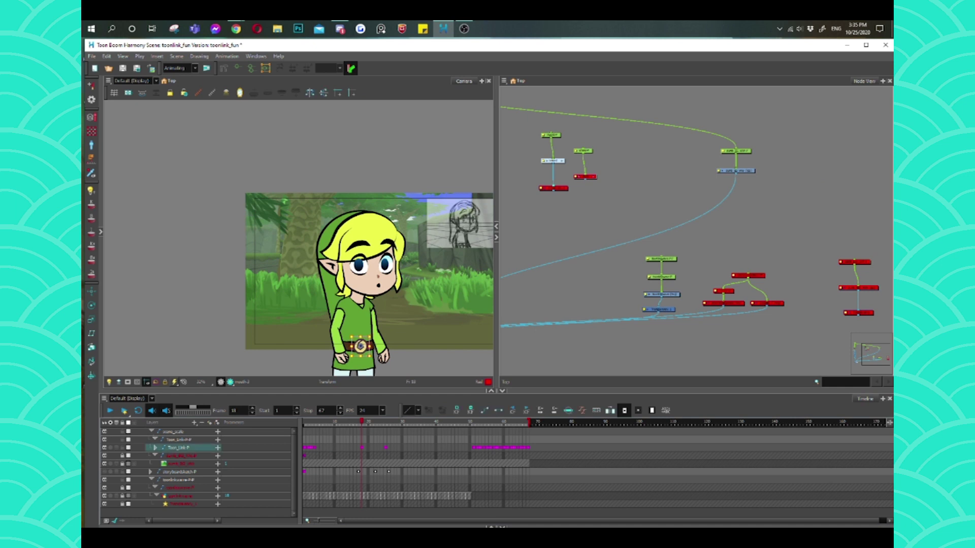
# - Shift the far arm slightly outward from the torso in the slouched pose at frame 4
pyautogui.press(';')
pyautogui.press('Escape')
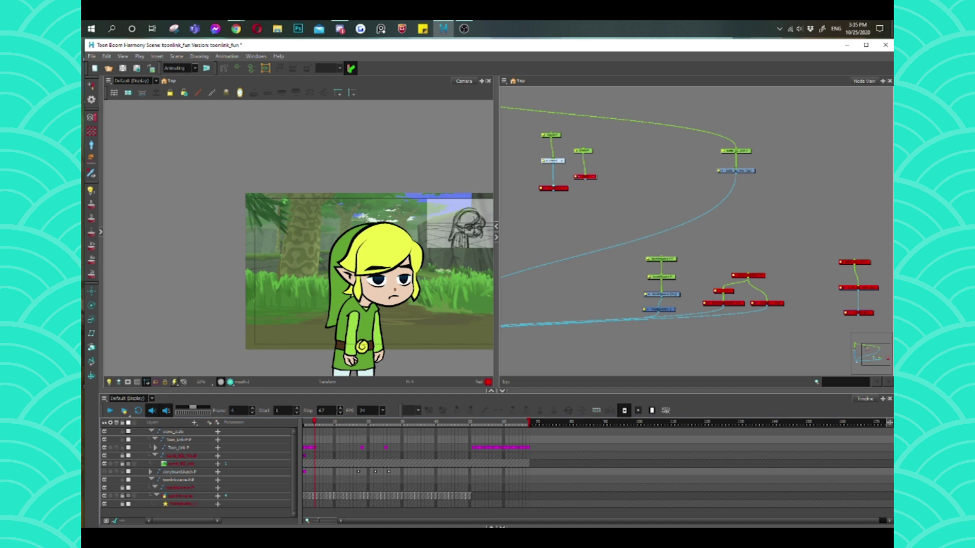
pyautogui.click(364, 305)
pyautogui.click(369, 297)
pyautogui.click(369, 297)
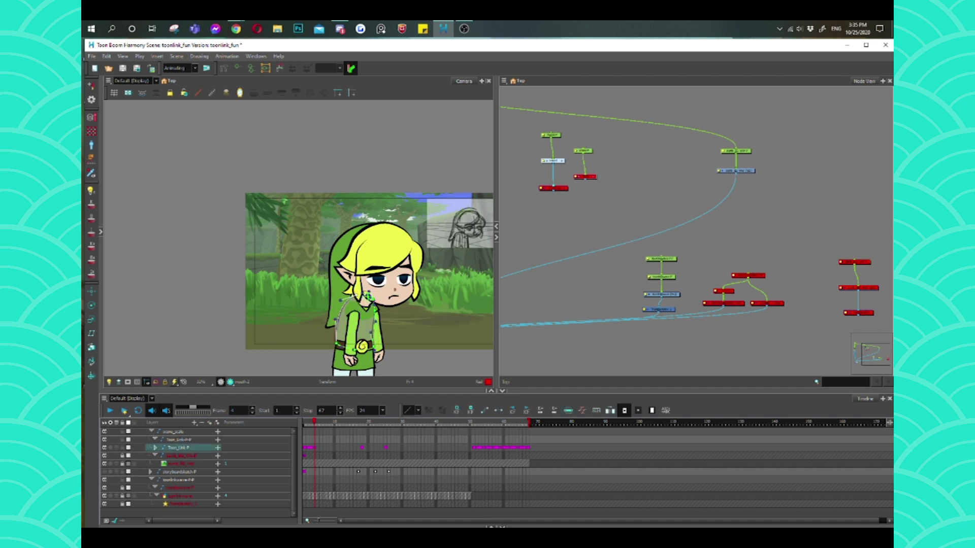
pyautogui.click(376, 320)
pyautogui.click(377, 330)
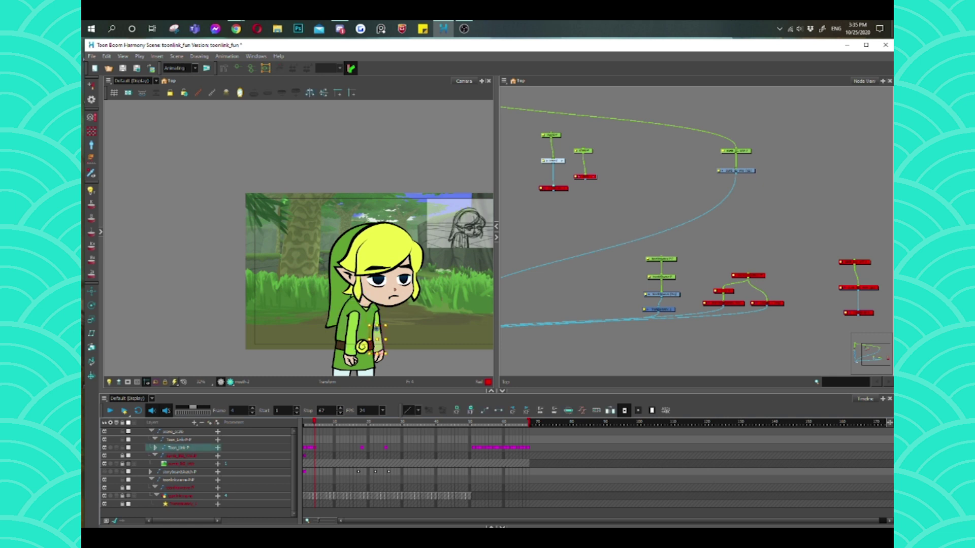
pyautogui.click(372, 305)
pyautogui.moveTo(372, 305); pyautogui.dragTo(375, 305)
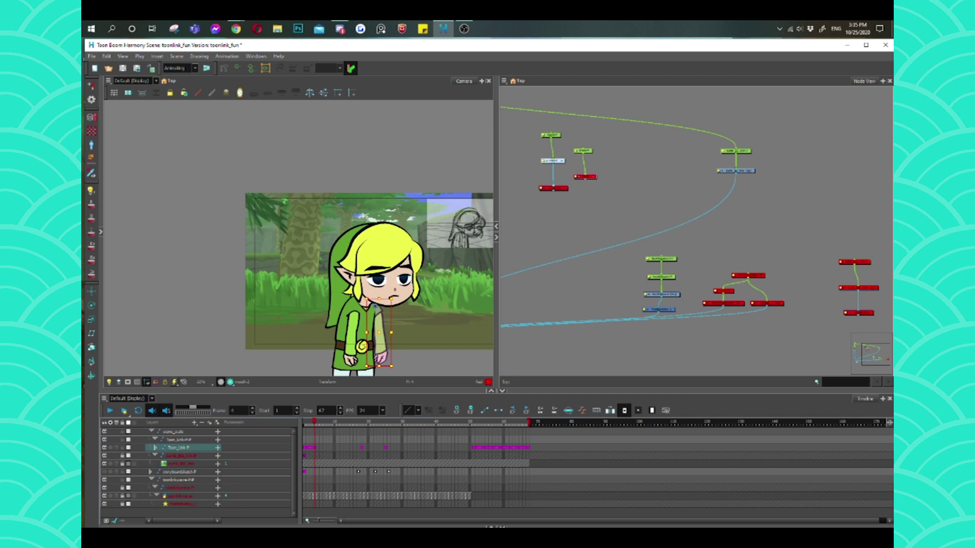
# - Readjust the far arm slightly back toward the torso at frame 4 and clear the selection
pyautogui.click(369, 297)
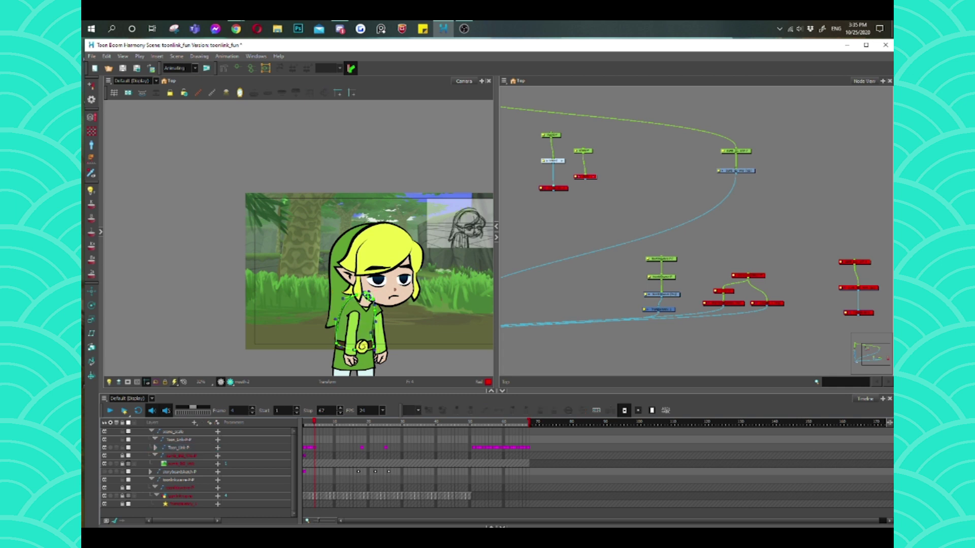
pyautogui.click(351, 339)
pyautogui.moveTo(350, 331); pyautogui.dragTo(376, 311)
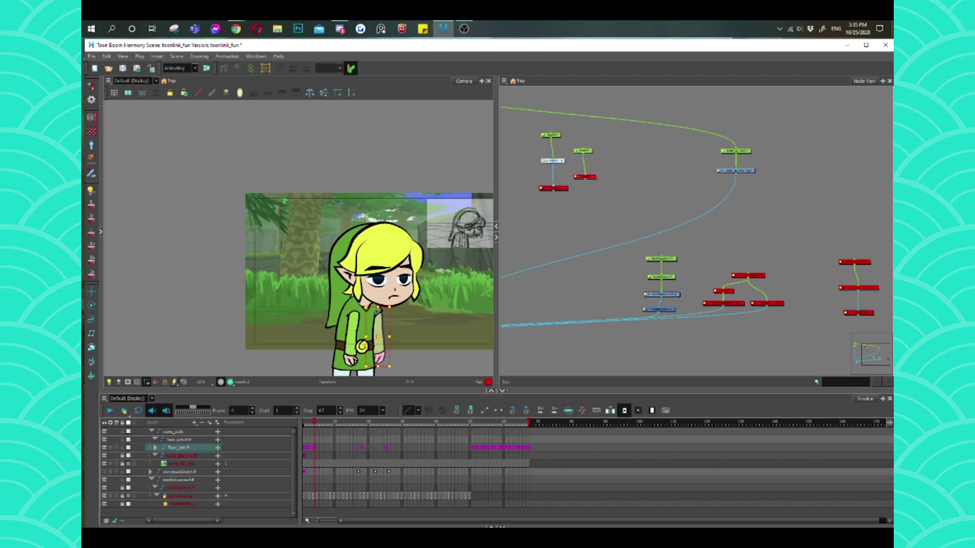
pyautogui.press('Escape')
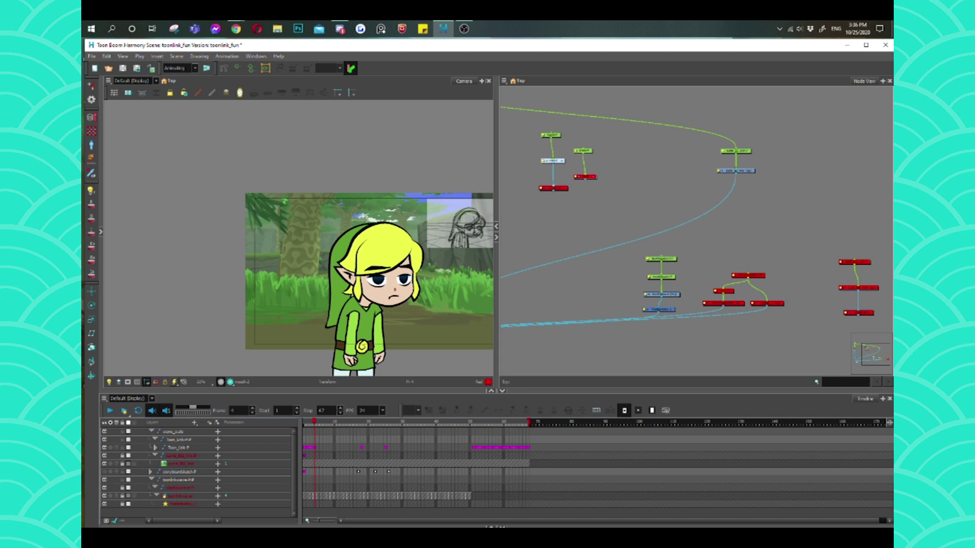
# - Examine the torso and the near shoulder piece with its deformation points in the slouched pose
pyautogui.click(177, 447)
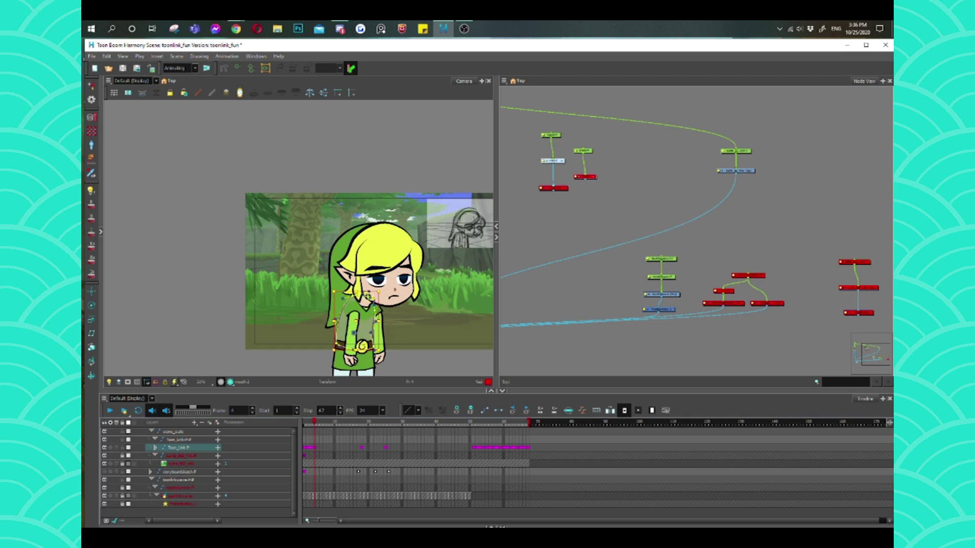
pyautogui.press('b')
pyautogui.press('Escape')
pyautogui.click(177, 447)
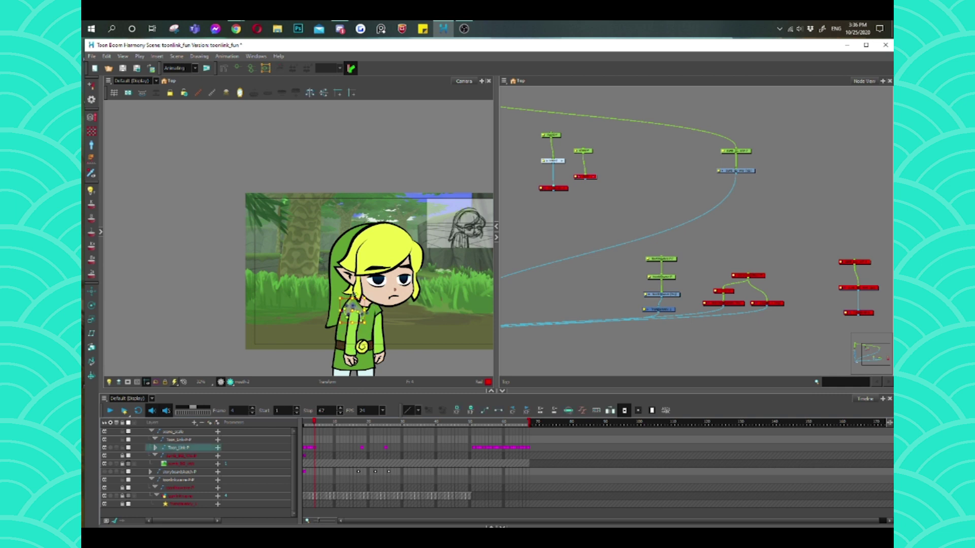
pyautogui.click(354, 294)
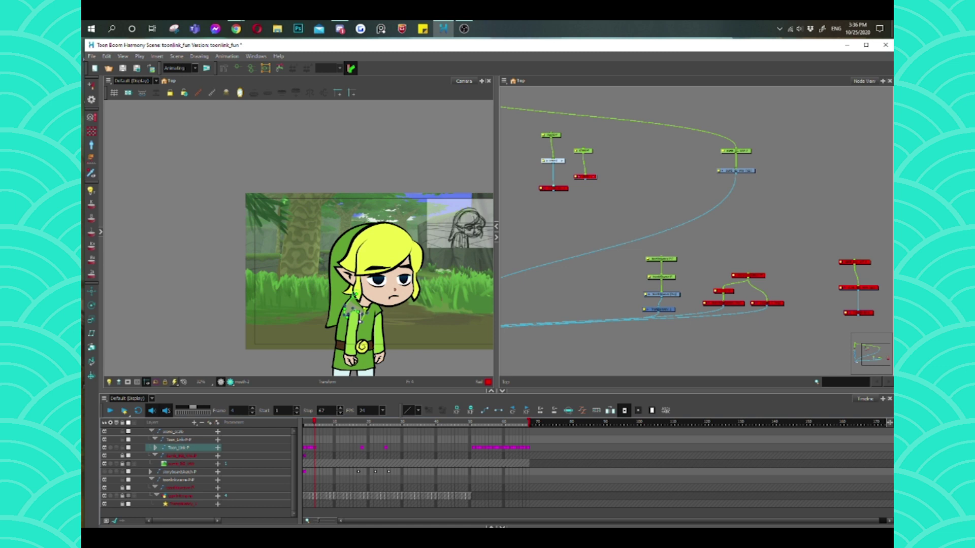
pyautogui.click(359, 317)
pyautogui.press('Escape')
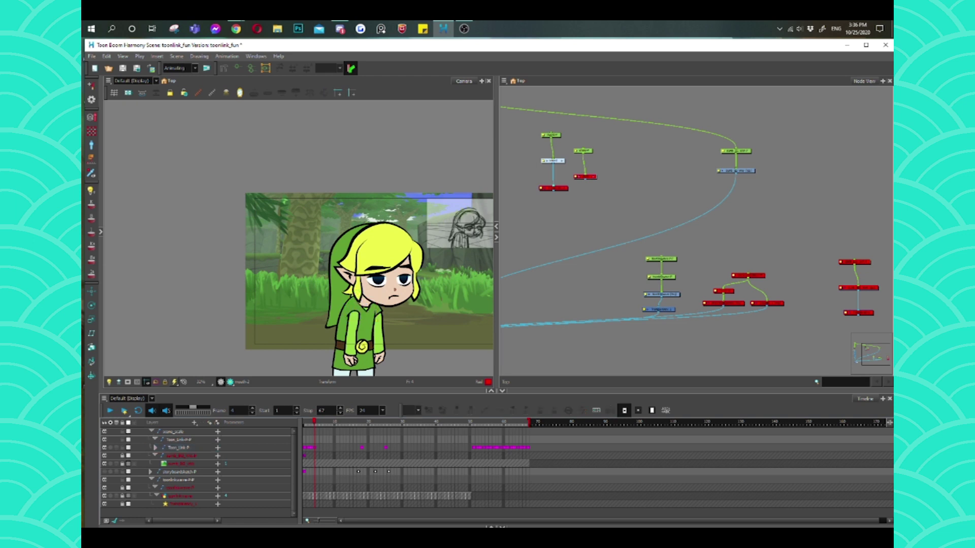
# - Select the neck at frame 4 and display its deformation points
pyautogui.click(362, 303)
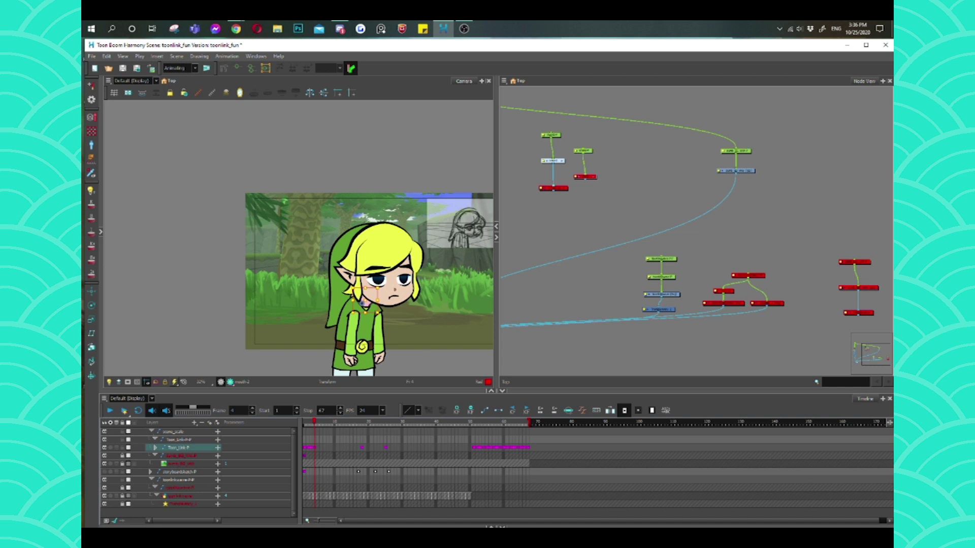
pyautogui.click(361, 301)
pyautogui.click(362, 302)
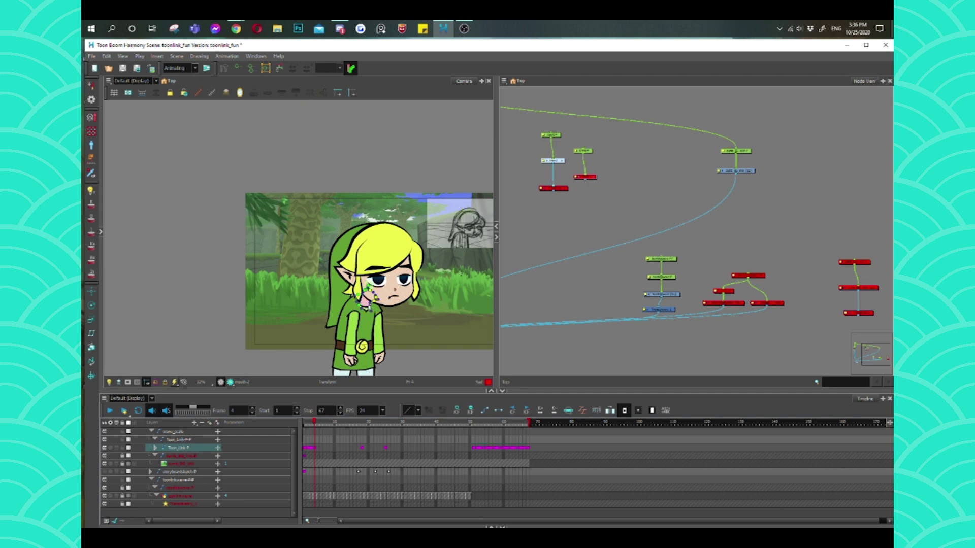
# - Select the tunic's collar at frame 4, examine its deformation points, and clear the selection
pyautogui.click(365, 305)
pyautogui.click(363, 306)
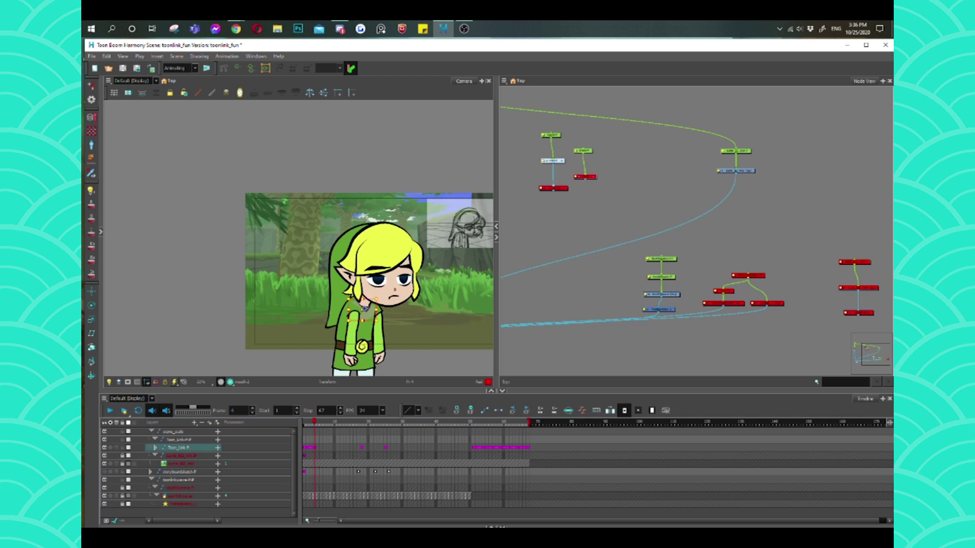
pyautogui.click(365, 308)
pyautogui.click(365, 307)
pyautogui.click(365, 307)
pyautogui.press('Escape')
pyautogui.click(177, 447)
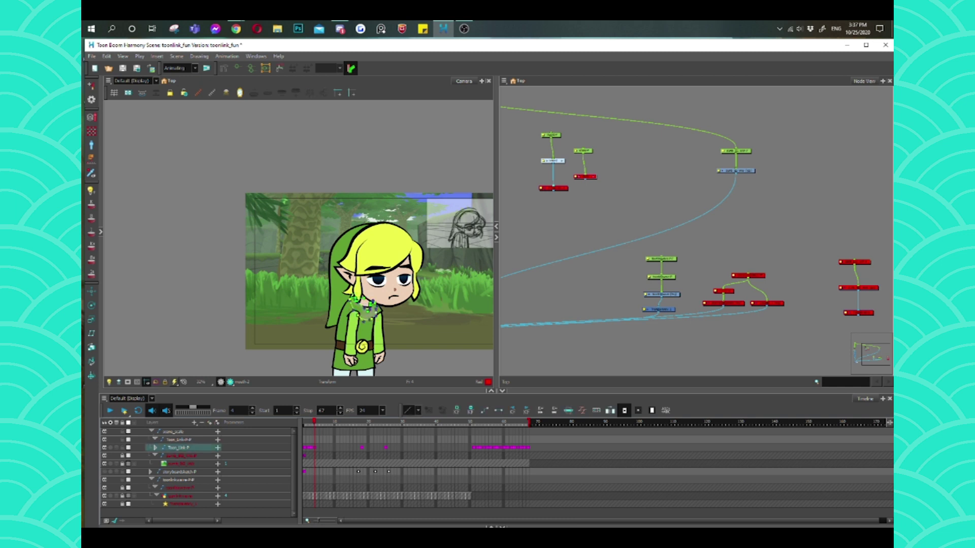
pyautogui.press('Escape')
pyautogui.click(365, 304)
pyautogui.click(365, 306)
pyautogui.press('Escape')
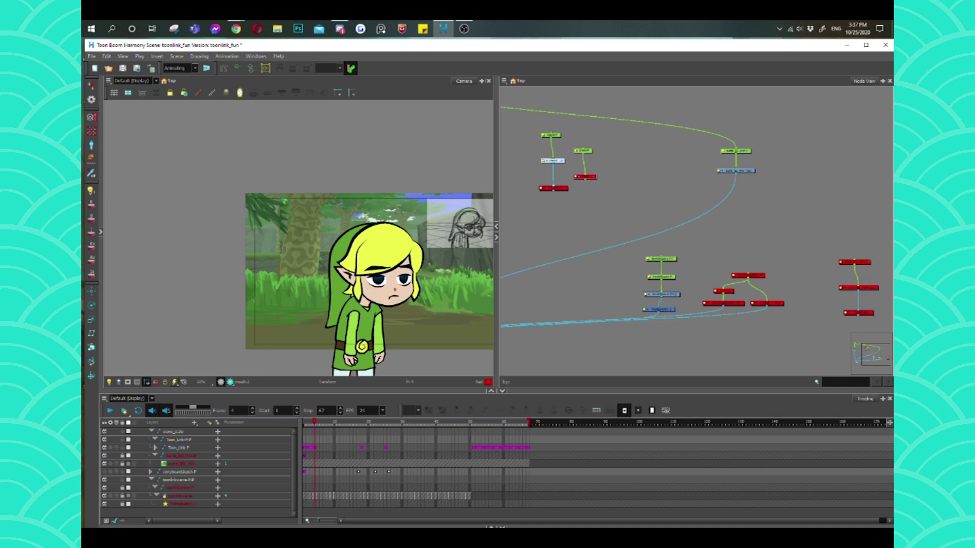
# - Compare the slouched pose with the preceding smiling pose and examine the torso's deformation points at frame 4
pyautogui.click(385, 293)
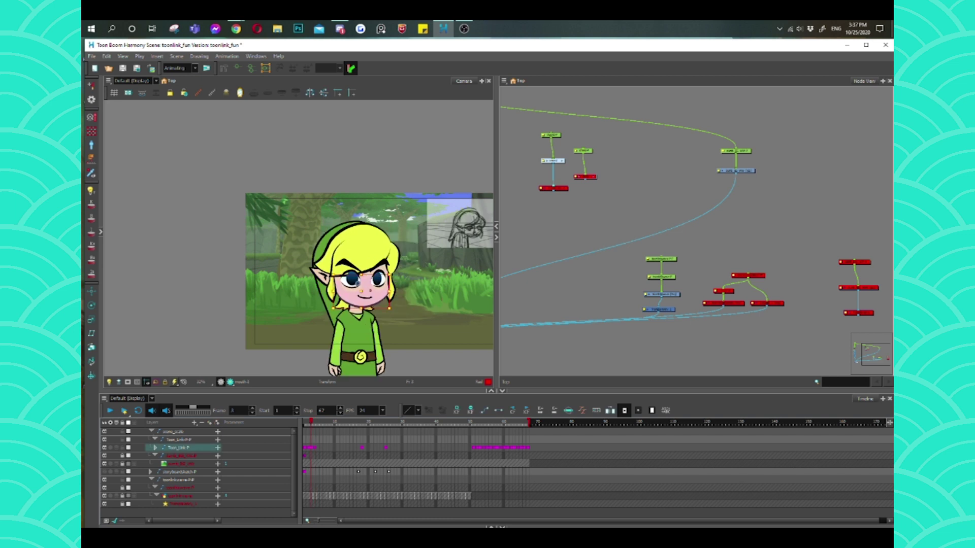
pyautogui.click(350, 477)
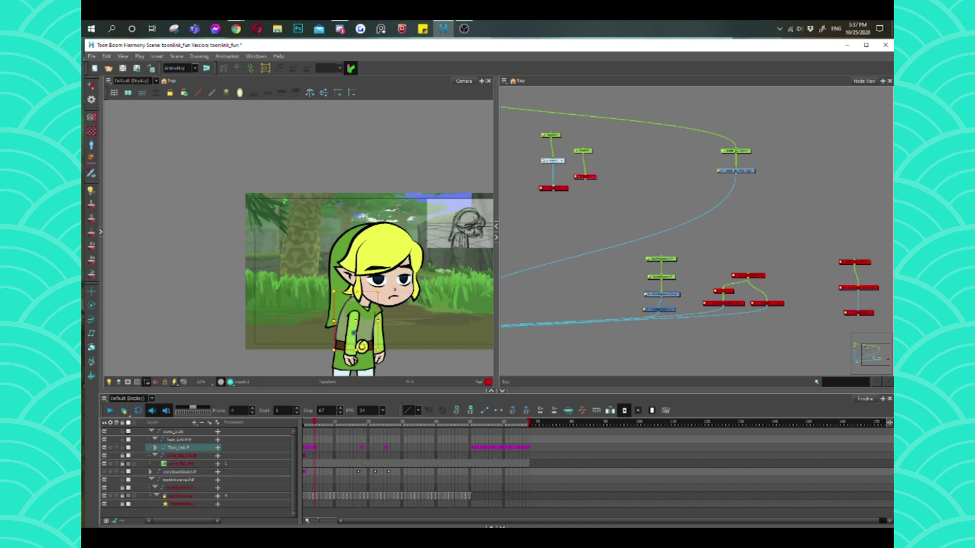
pyautogui.click(369, 296)
pyautogui.click(369, 297)
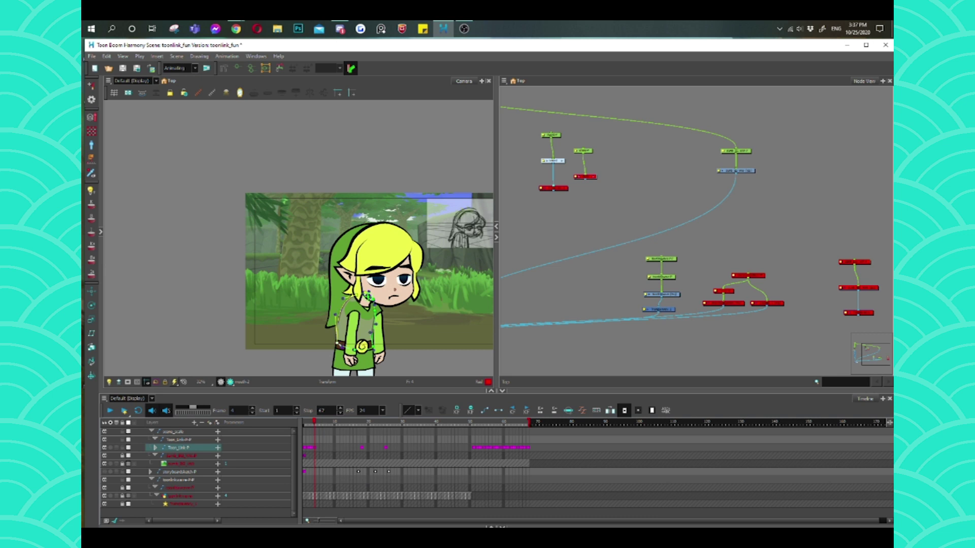
pyautogui.press('Escape')
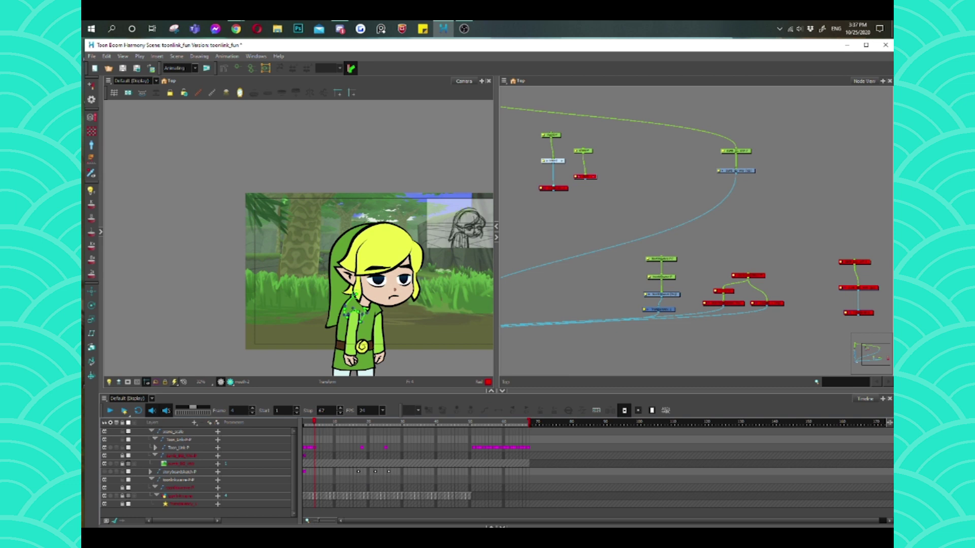
# - Select the near arm at frame 4 and compare it across the smiling, frame 18 and waving poses
pyautogui.click(351, 306)
pyautogui.click(353, 333)
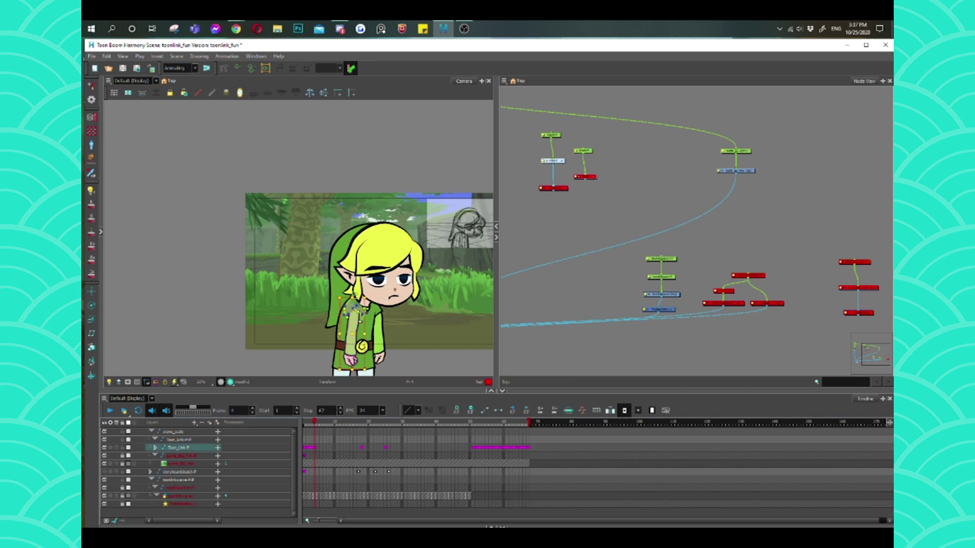
pyautogui.press('Return')
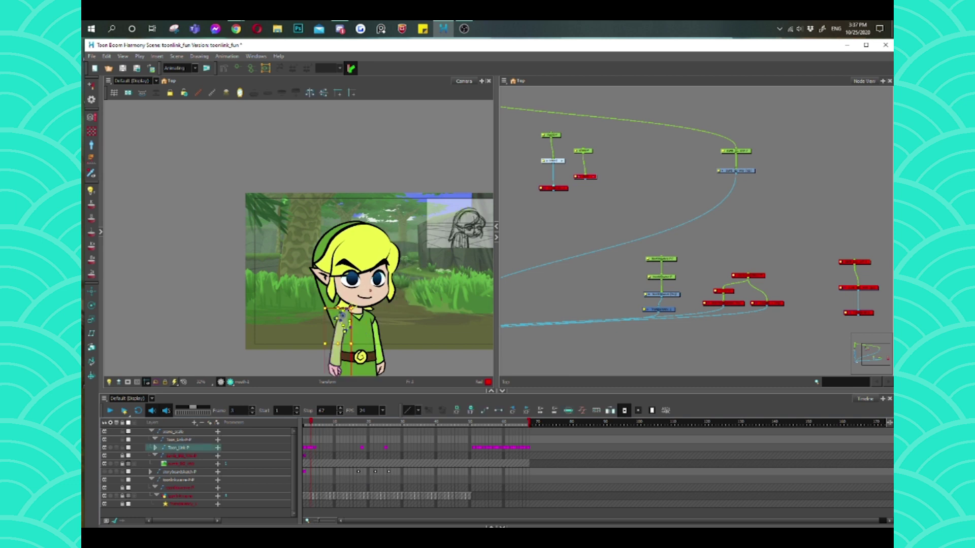
pyautogui.press('Return')
pyautogui.press('Return')
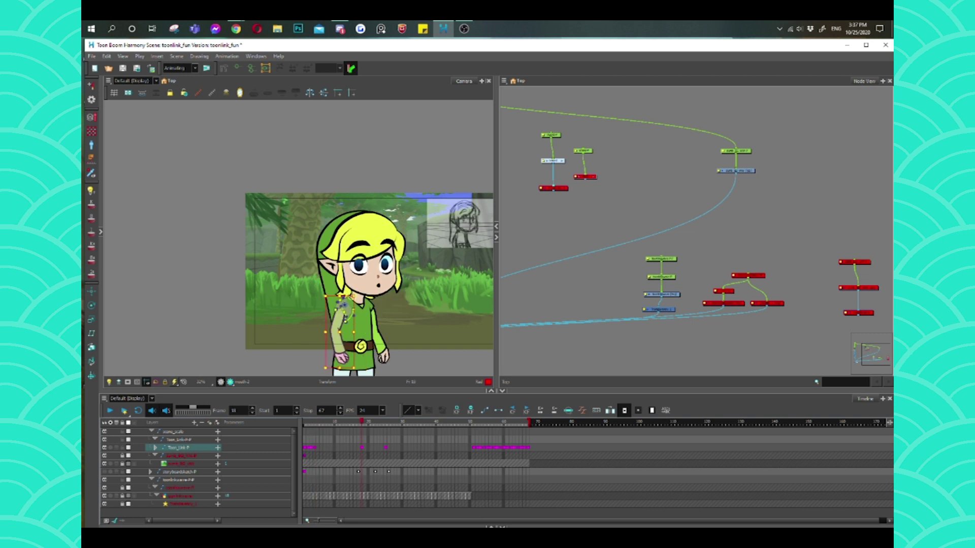
pyautogui.press('Return')
pyautogui.press('Return')
pyautogui.press('Return')
# - Compare the collar's deformation points in the waving pose and at frame 18, and clear the selection
pyautogui.click(359, 305)
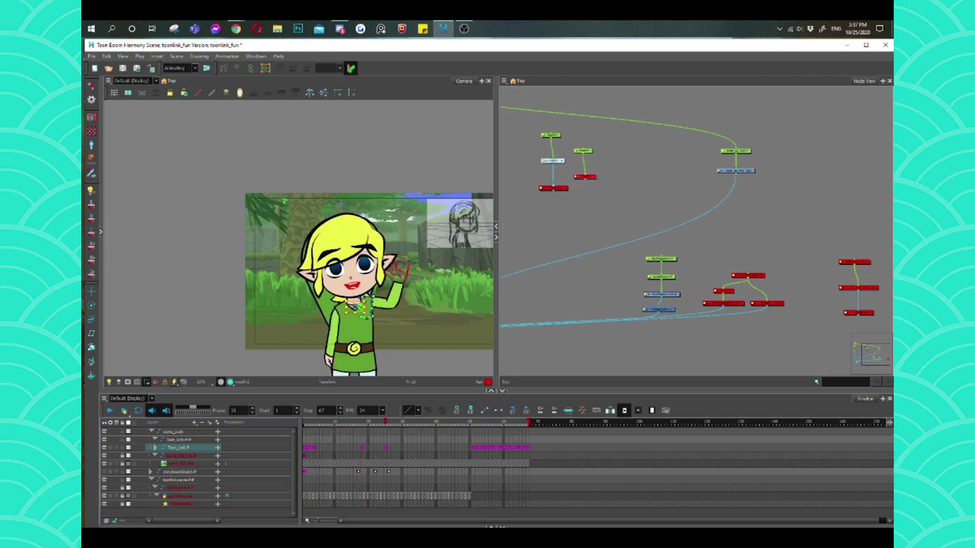
pyautogui.click(358, 306)
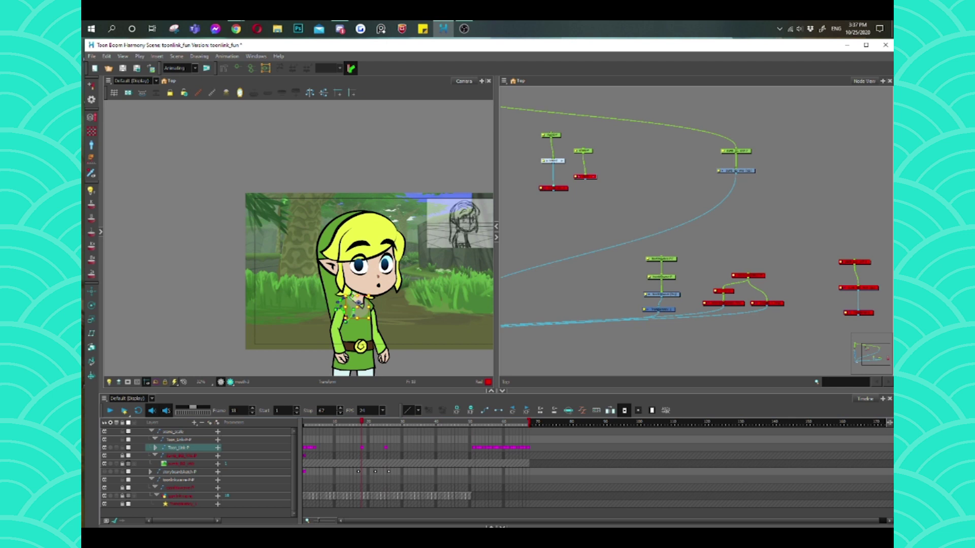
pyautogui.press('Escape')
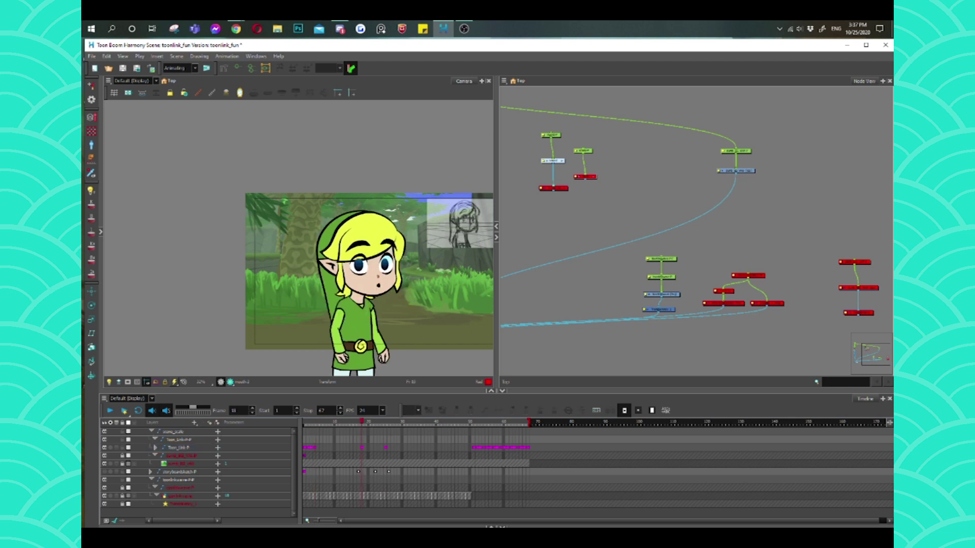
# - Examine the near upper arm, the collar's deformation points and the near shoulder piece at frame 18
pyautogui.click(340, 317)
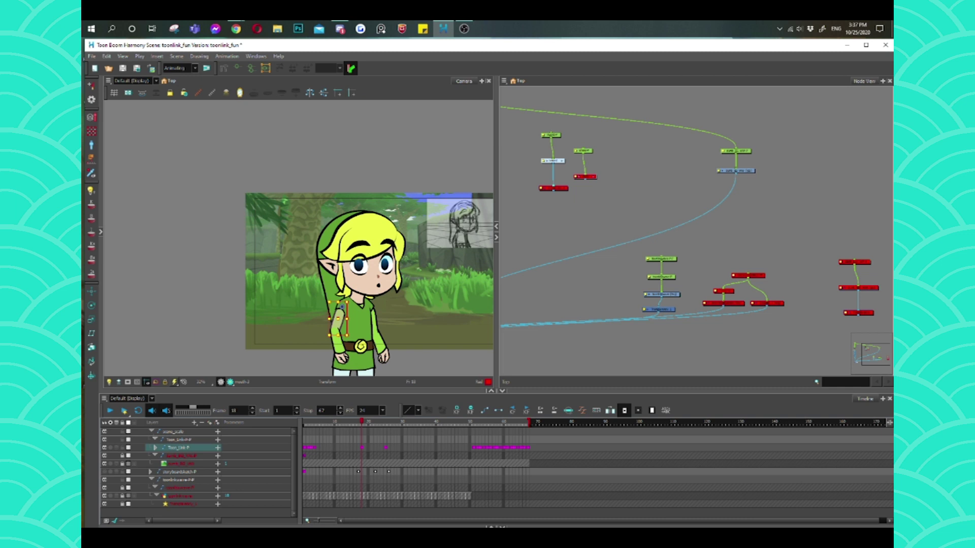
pyautogui.press('Escape')
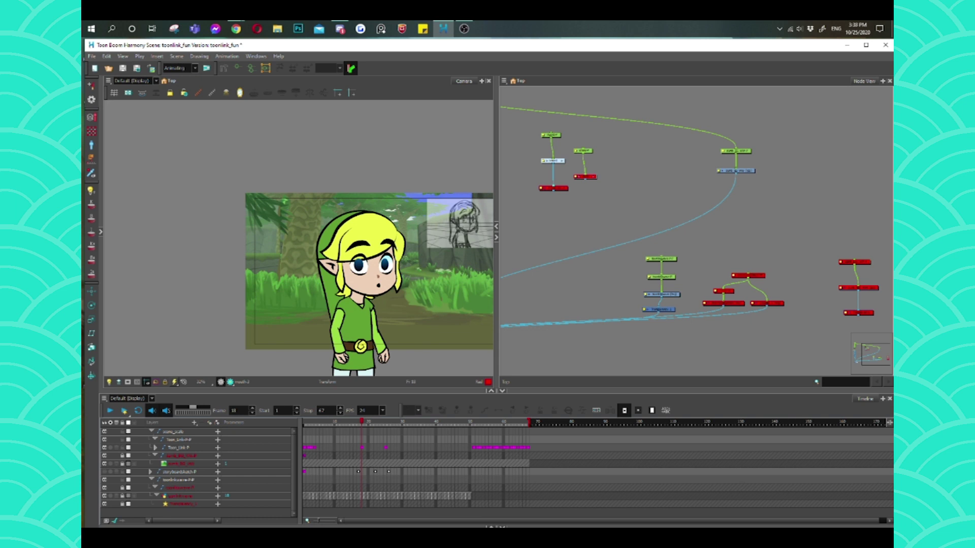
pyautogui.click(358, 303)
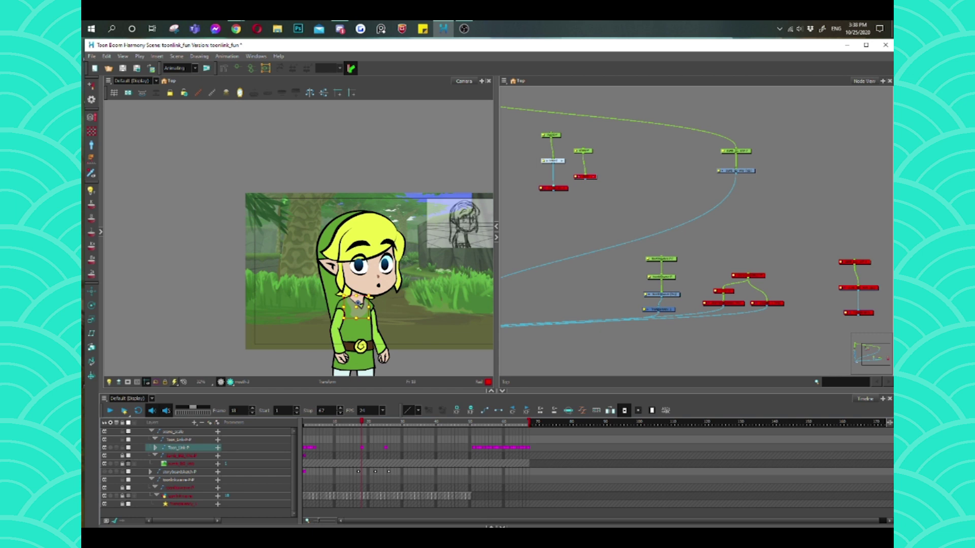
pyautogui.click(358, 303)
pyautogui.click(357, 304)
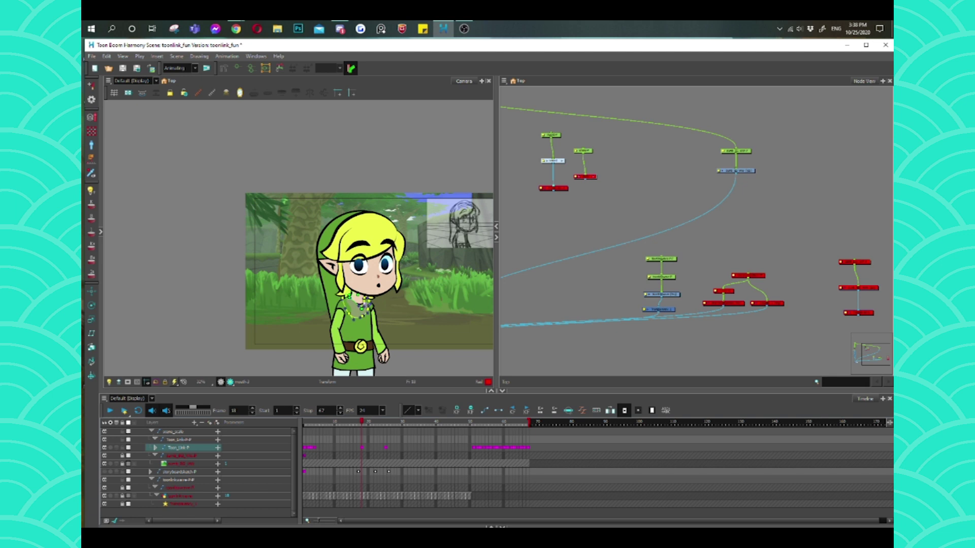
pyautogui.press('Escape')
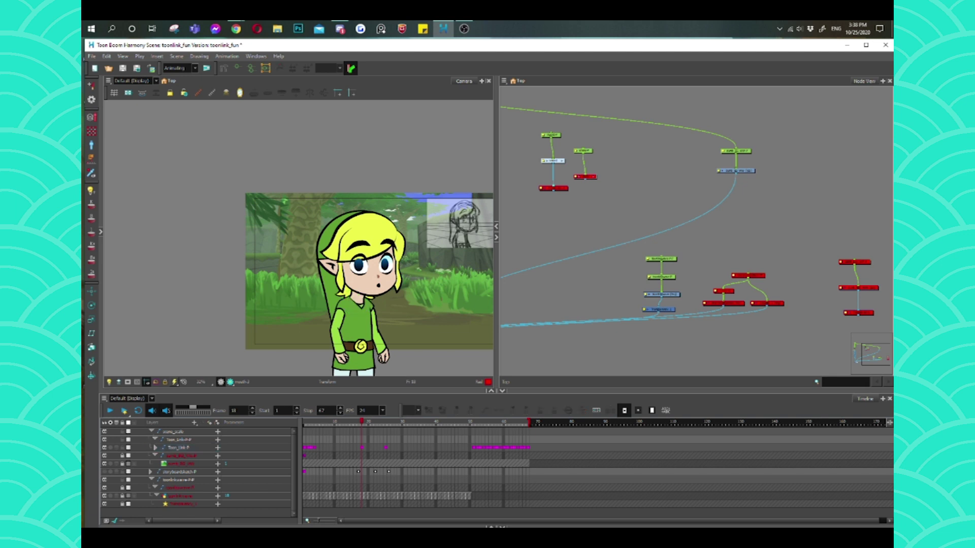
pyautogui.click(344, 303)
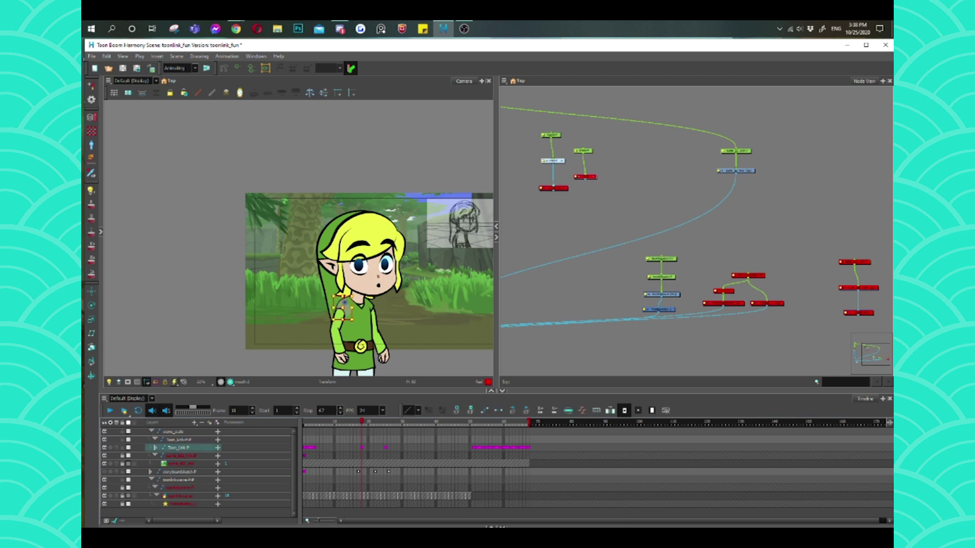
# - Examine the near upper arm and forearm pieces at frame 18, and clear the selection
pyautogui.click(346, 318)
pyautogui.click(338, 318)
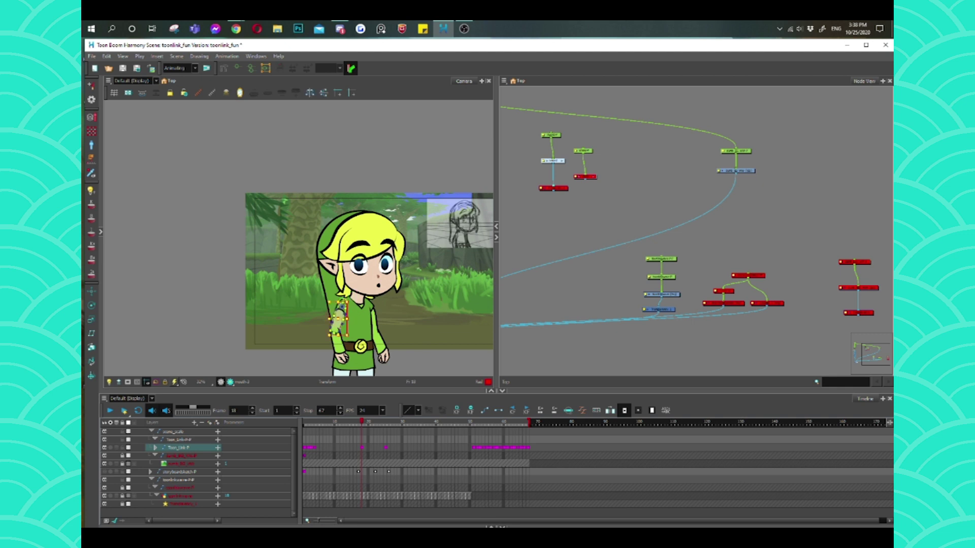
pyautogui.click(346, 311)
pyautogui.press('Escape')
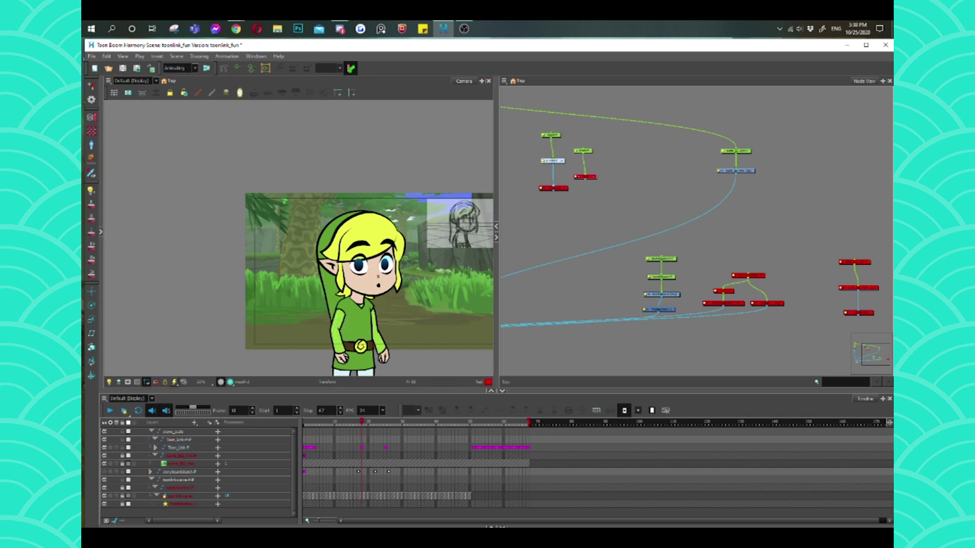
# - Examine the hair fringe's deformation points and the near eye piece at frame 18
pyautogui.click(365, 226)
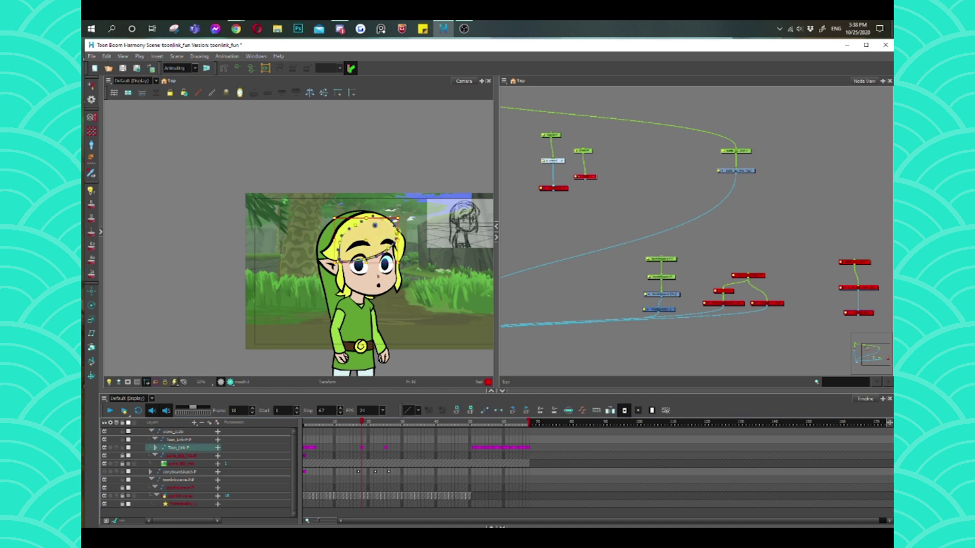
pyautogui.hotkey('alt', '4')
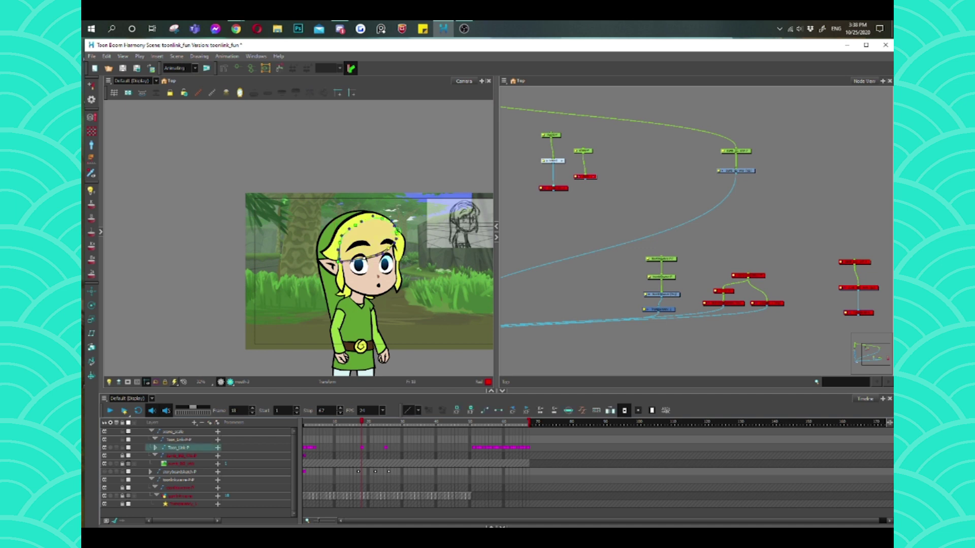
pyautogui.press('Escape')
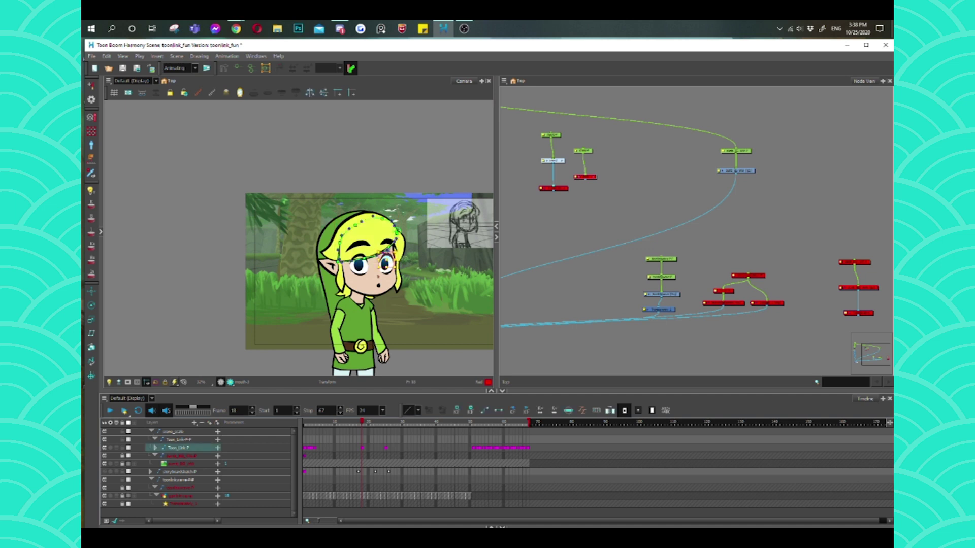
pyautogui.click(358, 265)
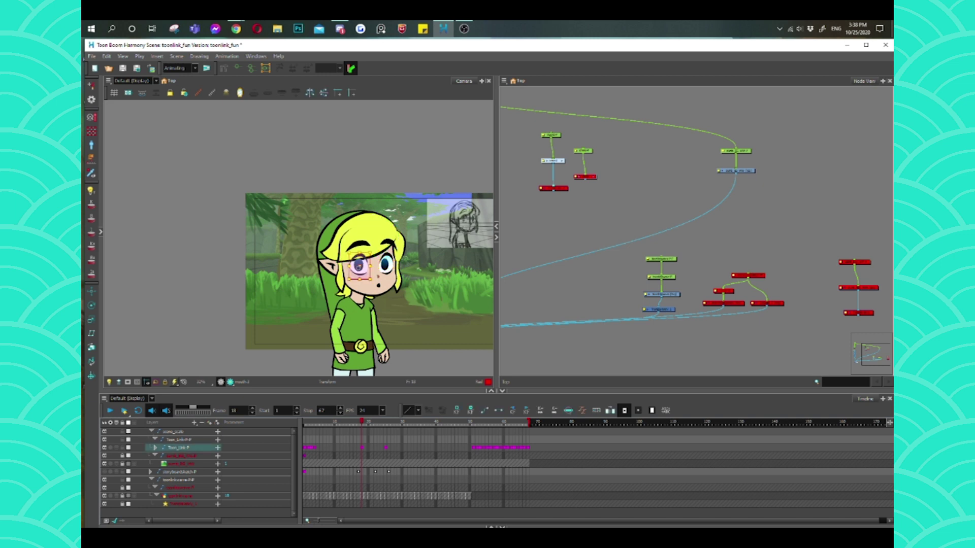
# - Place the slouched key pose at frame 1 instead of the smiling poses, and select the frame 18 key pose
pyautogui.click(311, 447)
pyautogui.click(310, 448)
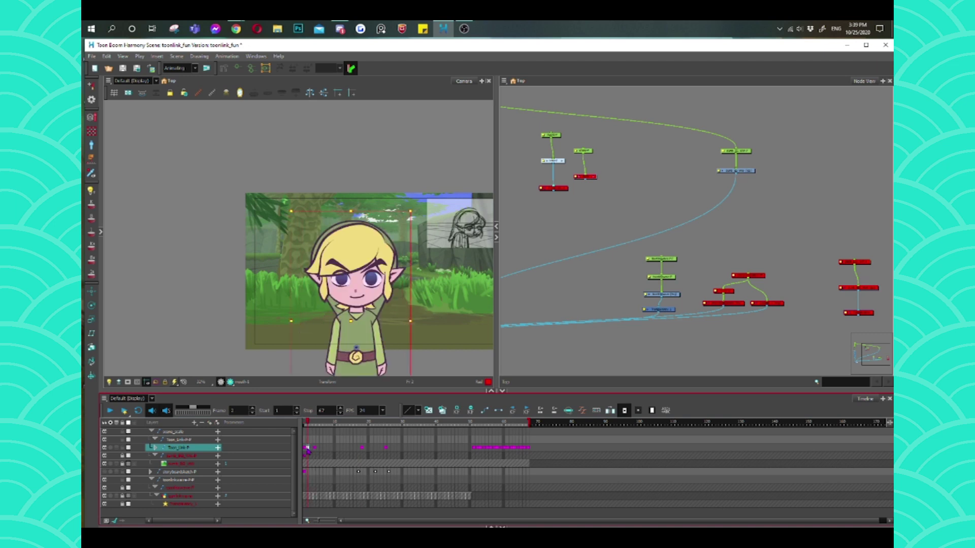
pyautogui.click(315, 449)
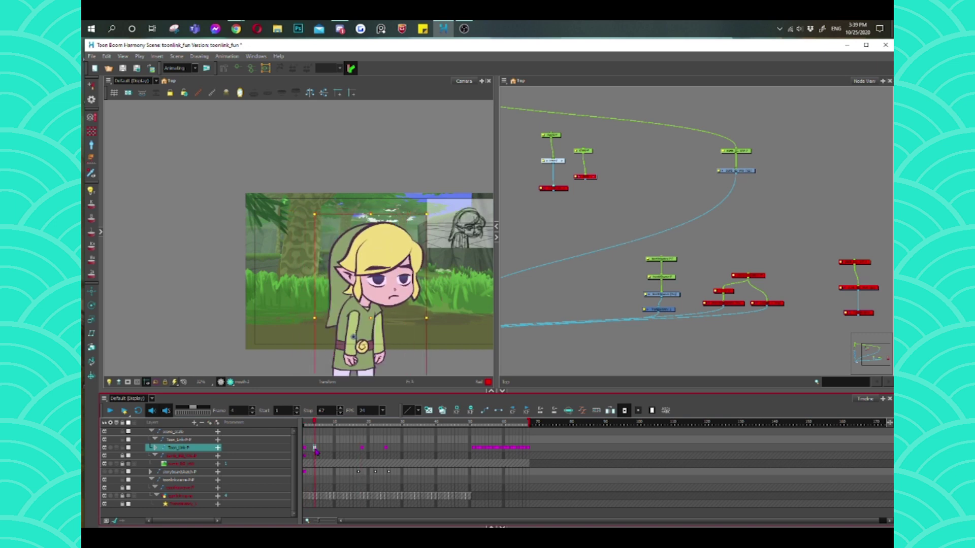
pyautogui.click(362, 453)
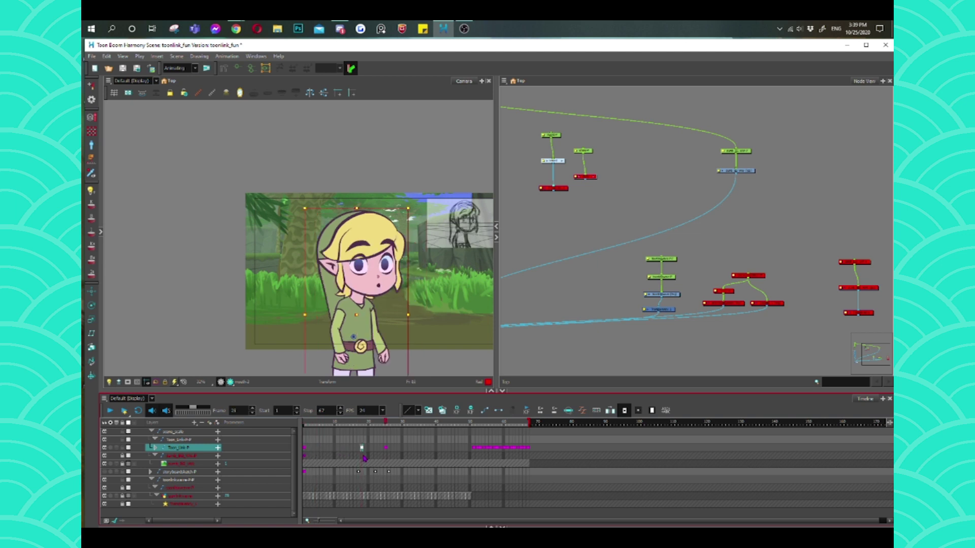
pyautogui.click(363, 448)
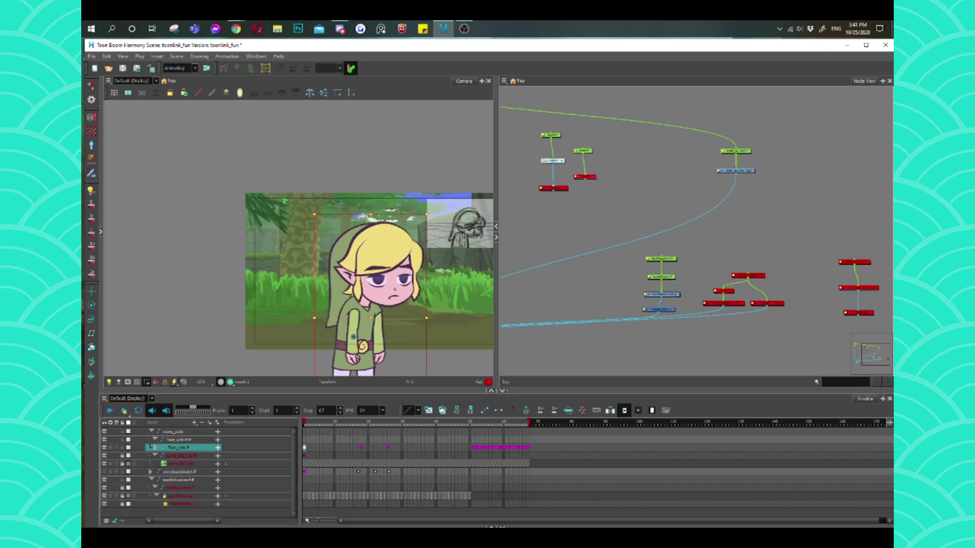
# - Select the near arm in the slouched pose and compare it with the waving pose
pyautogui.press('b')
pyautogui.press('b')
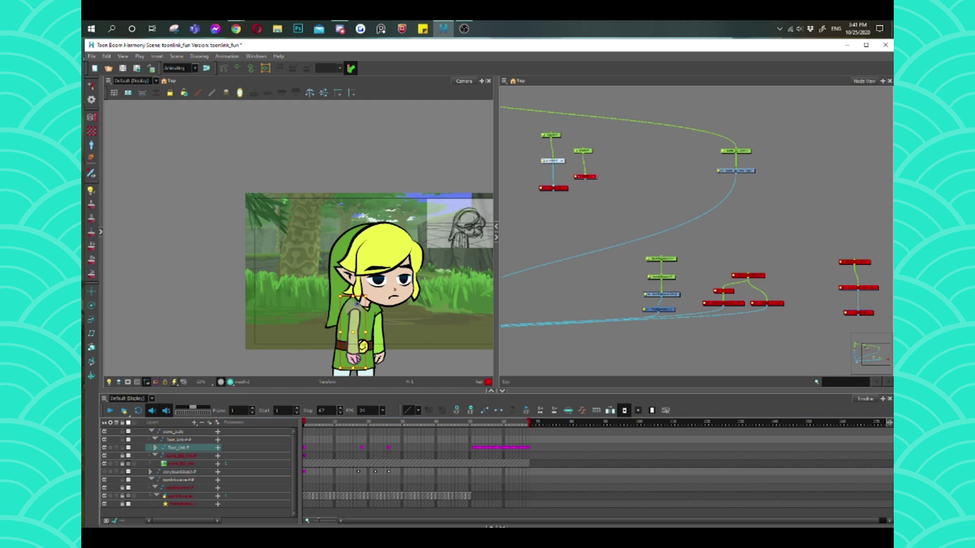
pyautogui.press('Return')
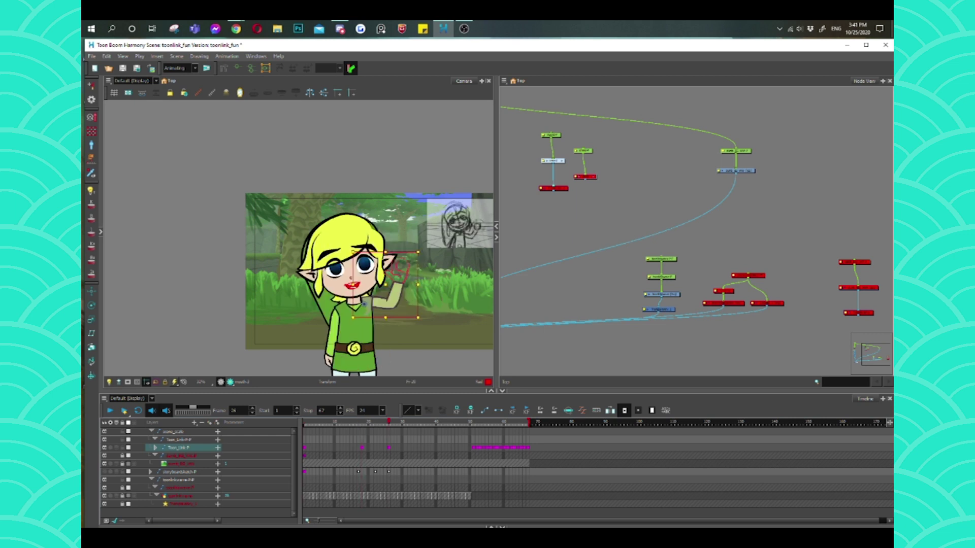
# - Select the head and hair fringe at frame 18 and compare the fringe with the slouched pose at frame 1
pyautogui.click(366, 234)
pyautogui.click(356, 223)
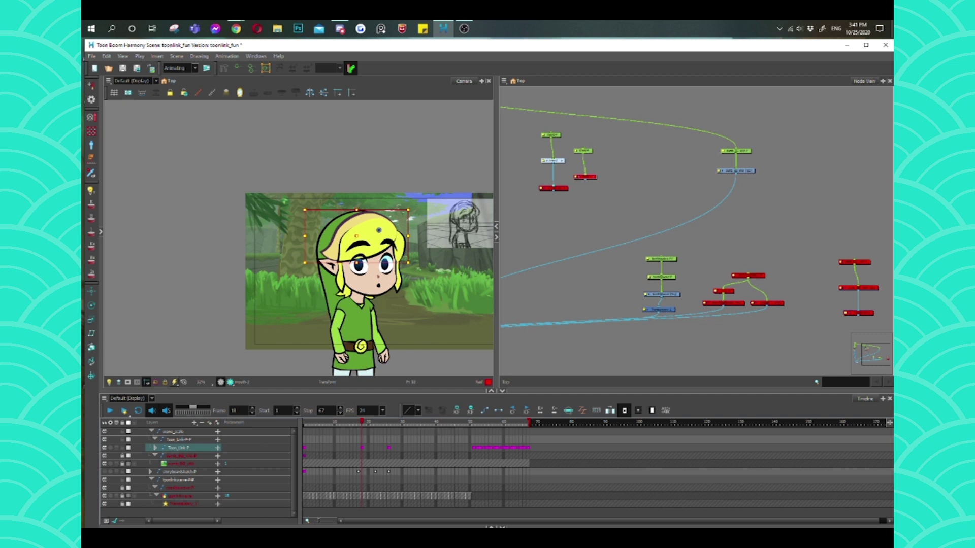
pyautogui.press('Left')
pyautogui.press('Left')
pyautogui.click(365, 226)
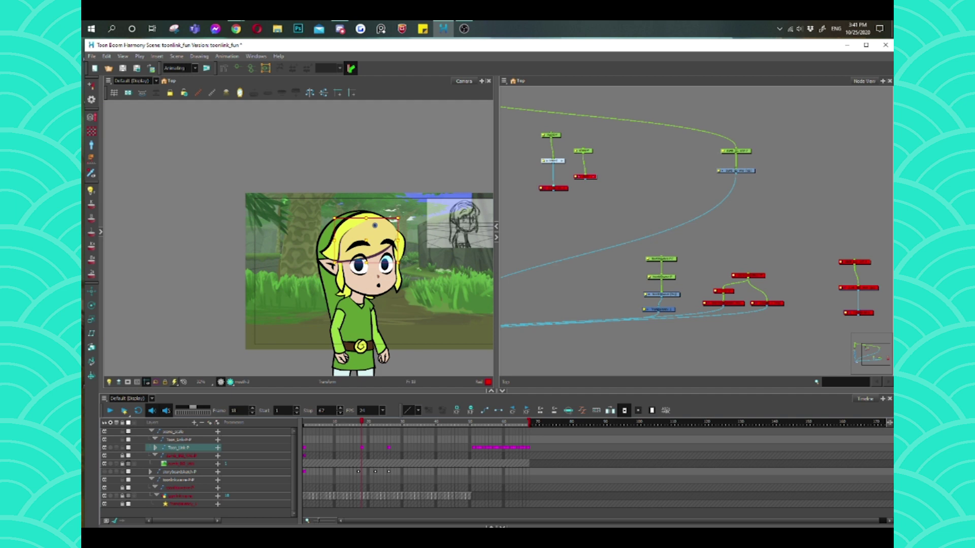
pyautogui.press('Left')
pyautogui.press('Left')
pyautogui.press('Return')
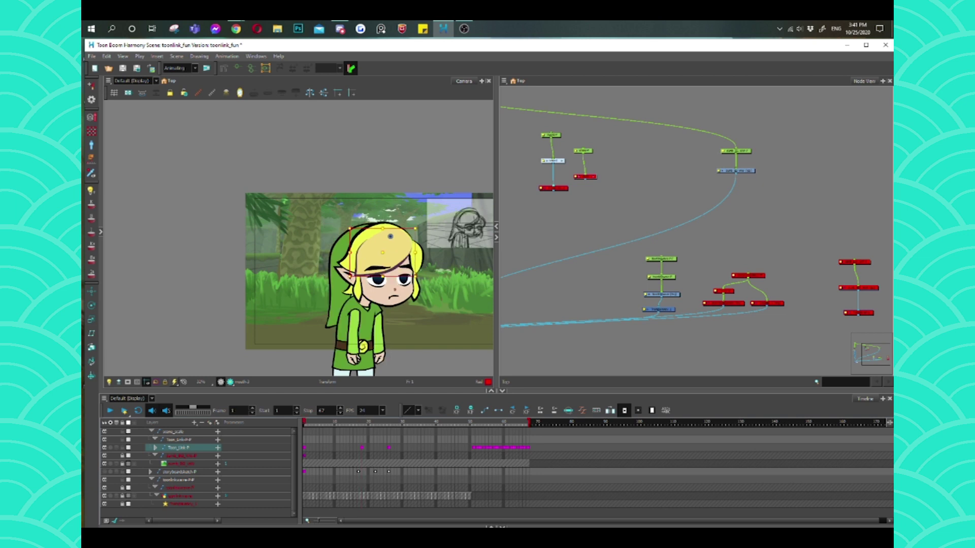
# - Examine the fringe's outer piece and both side locks of hair at frame 18
pyautogui.click(400, 244)
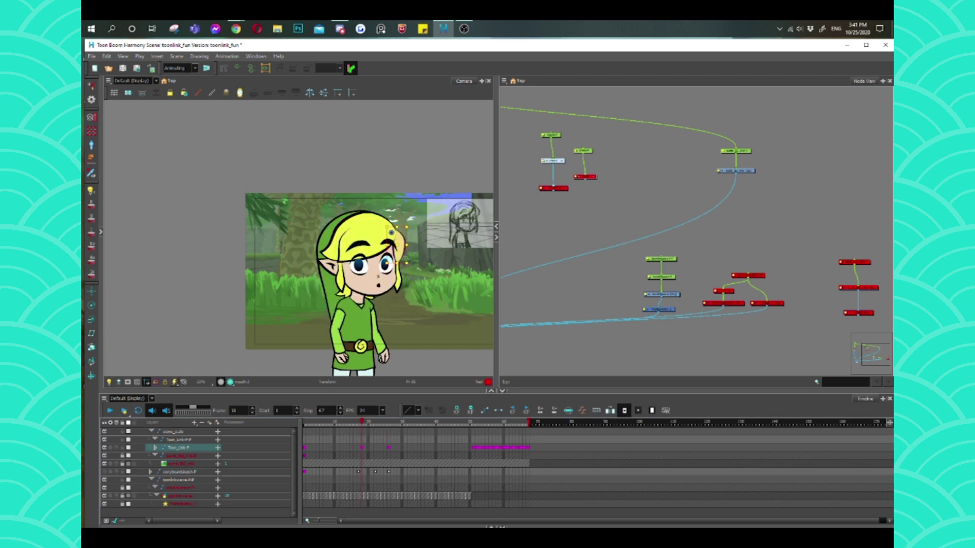
pyautogui.click(398, 274)
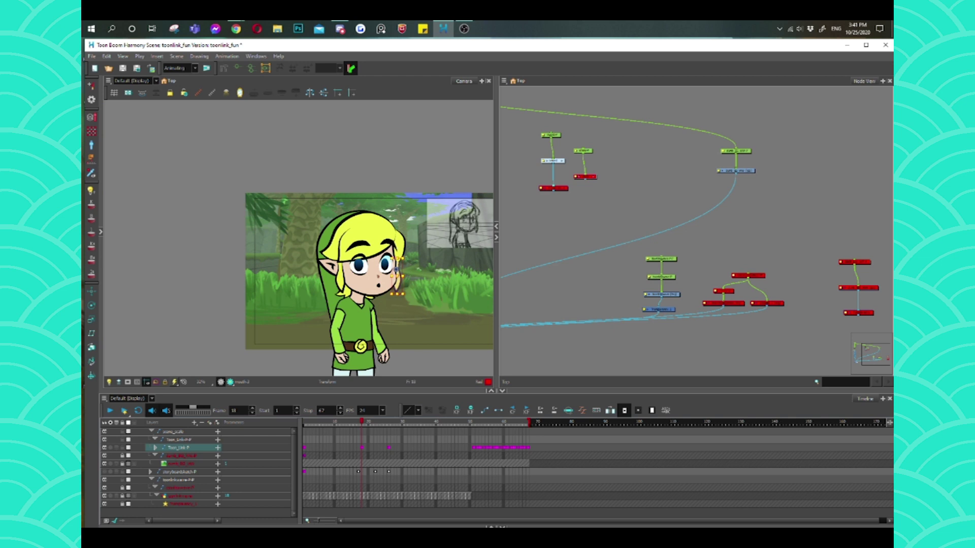
pyautogui.click(339, 263)
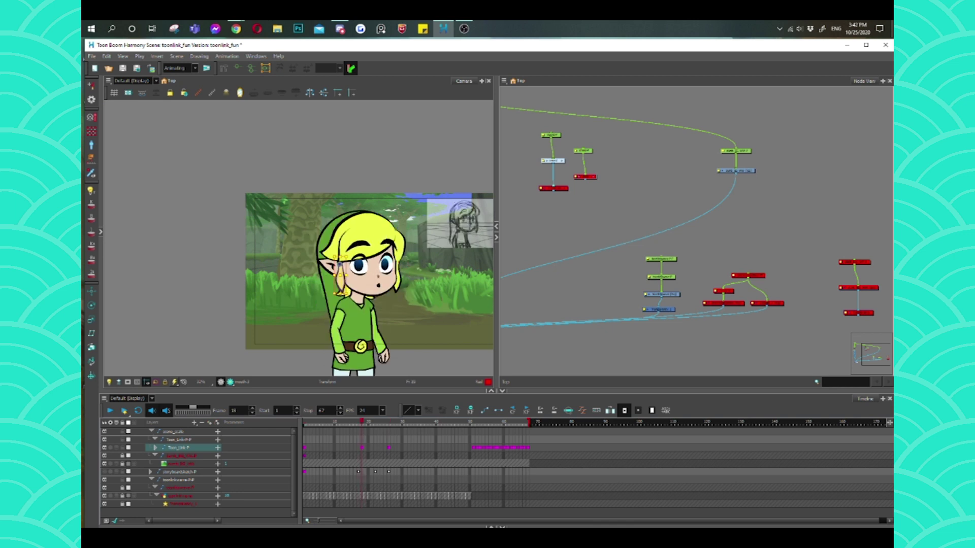
# - Select the face piece at frame 18 and advance frame by frame to the waving pose to compare it
pyautogui.click(379, 285)
pyautogui.press('.')
pyautogui.press('.')
pyautogui.press('.')
pyautogui.press('.')
pyautogui.press('.')
pyautogui.press('.')
pyautogui.press('.')
pyautogui.press('.')
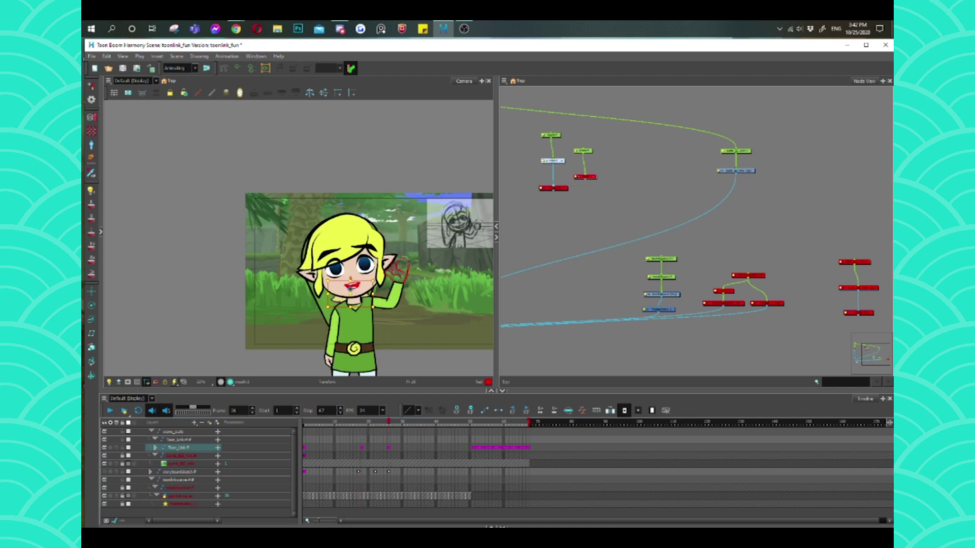
# - Select the whole character's waving key pose, clear it, and examine the raised hand
pyautogui.click(389, 448)
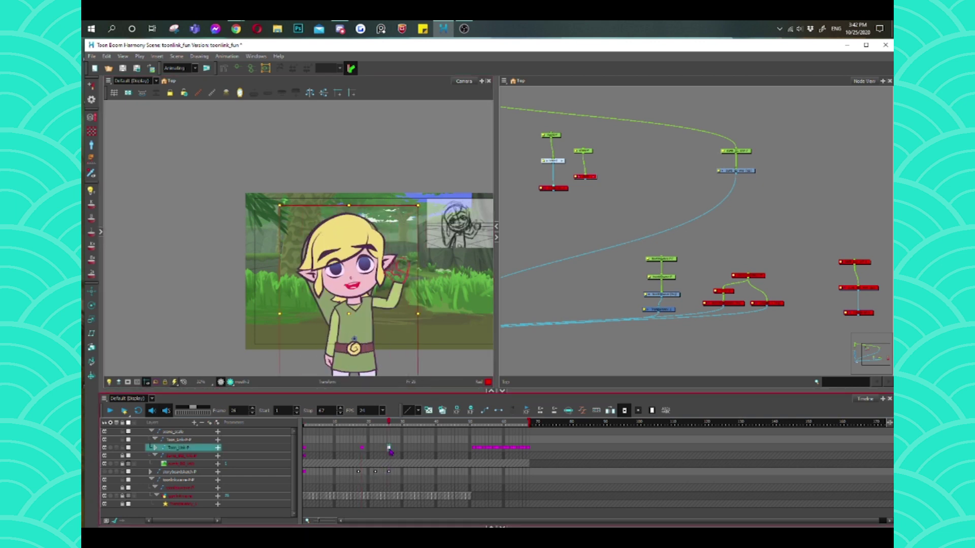
pyautogui.click(535, 311)
pyautogui.click(457, 366)
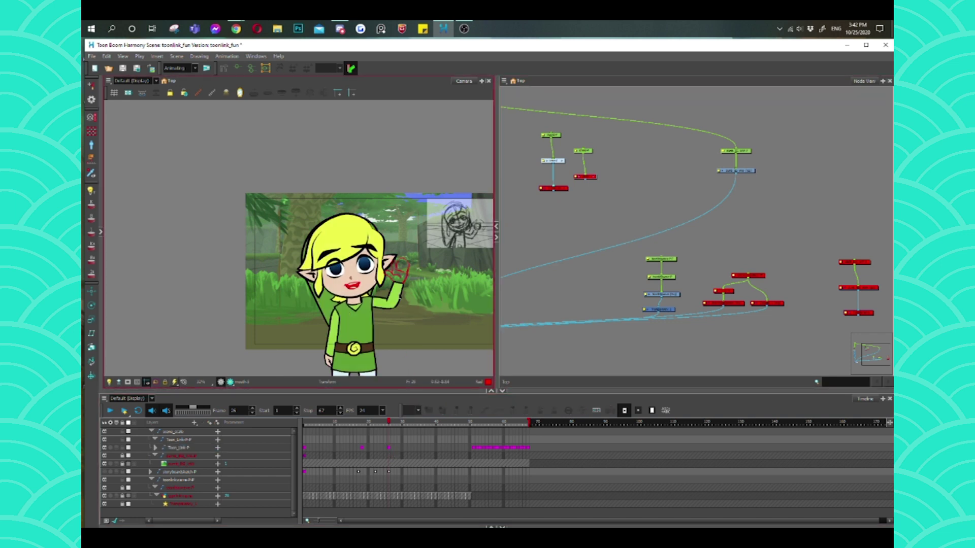
pyautogui.click(399, 270)
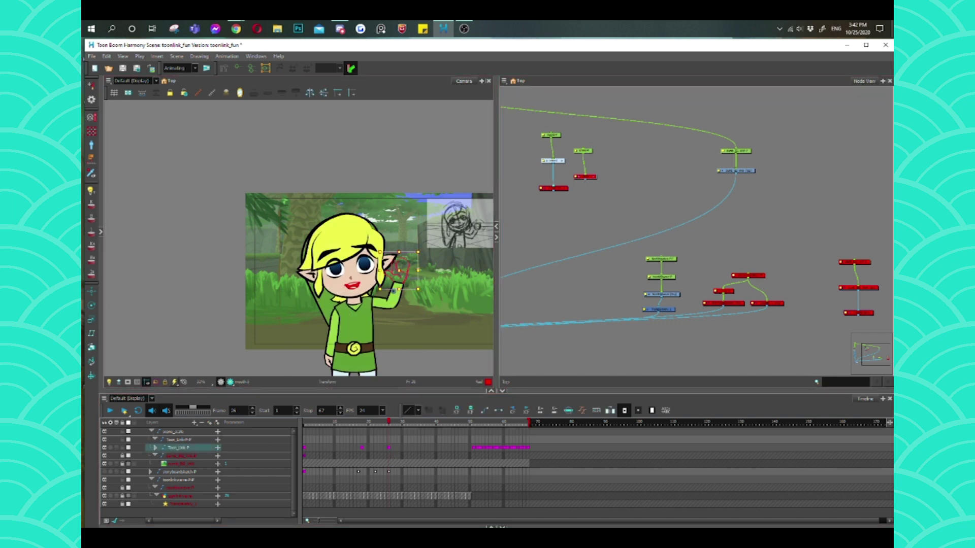
pyautogui.press('Escape')
# - Examine both eyes in the waving pose, checking the deformation points of the eye farther from the raised hand
pyautogui.click(365, 266)
pyautogui.click(335, 274)
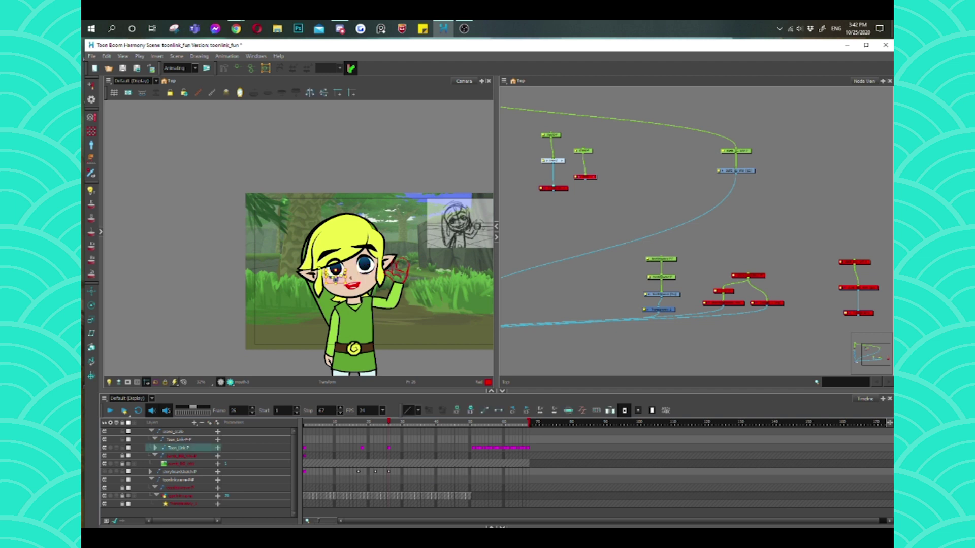
pyautogui.press('Escape')
pyautogui.click(335, 272)
pyautogui.press('Escape')
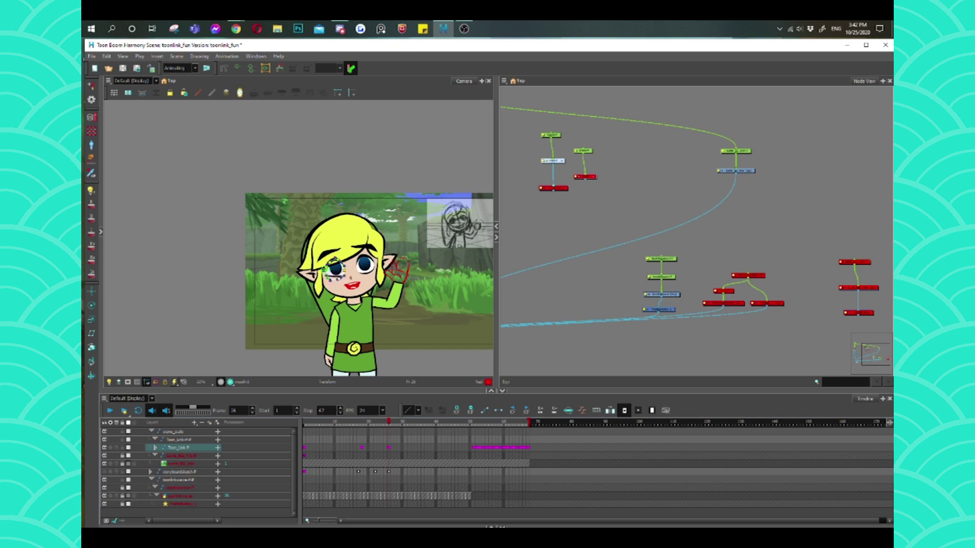
pyautogui.click(336, 275)
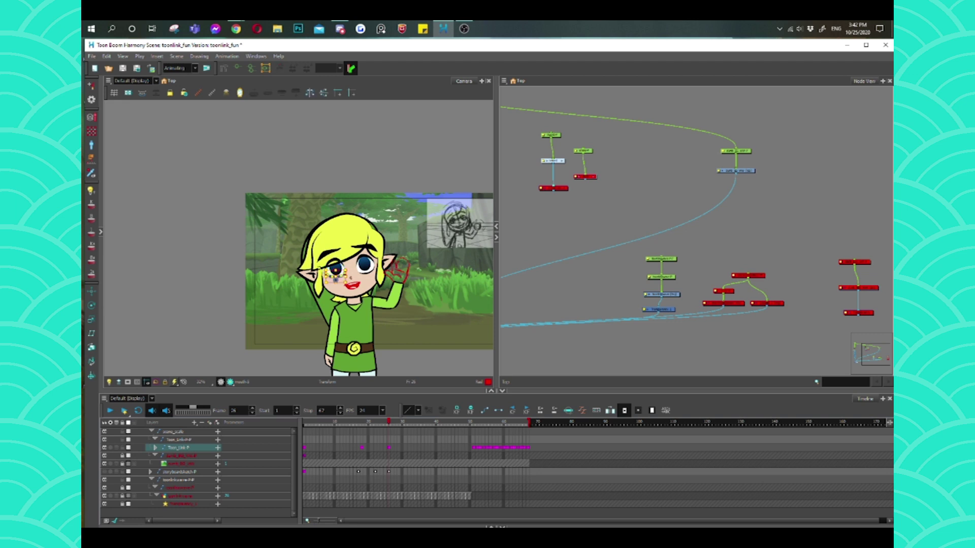
pyautogui.press('Escape')
# - Examine the eye nearer the raised hand and the adjacent ear in the waving pose, and clear the selection
pyautogui.click(364, 267)
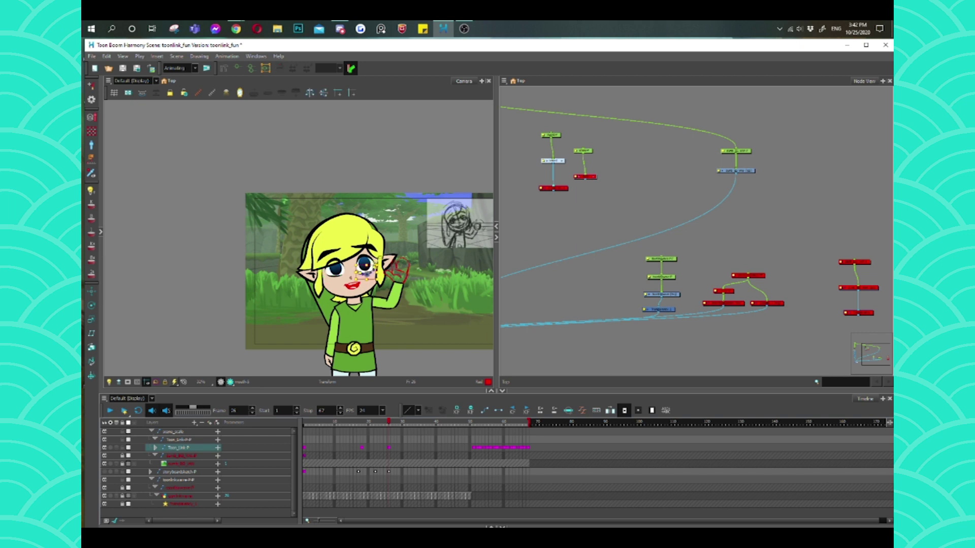
pyautogui.press('Escape')
pyautogui.click(393, 264)
pyautogui.press('Escape')
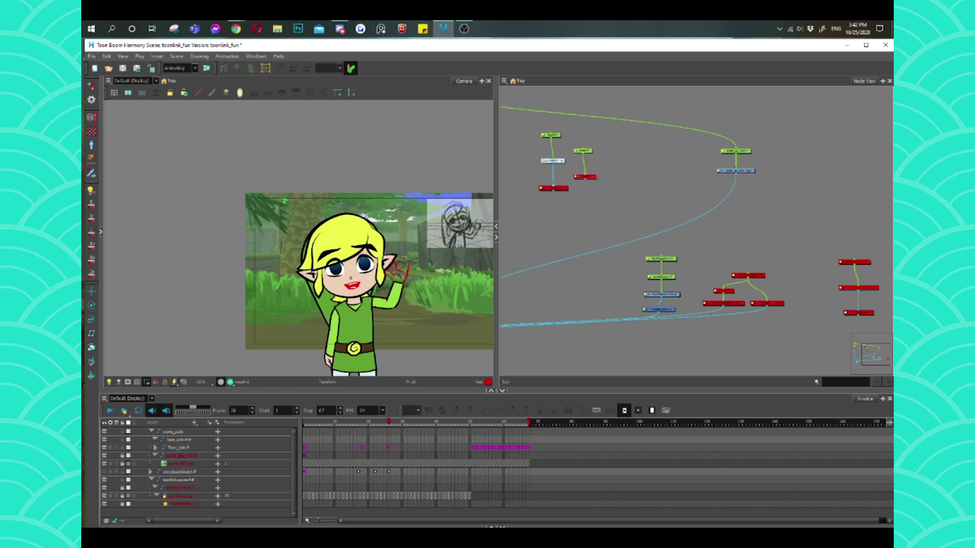
pyautogui.click(366, 273)
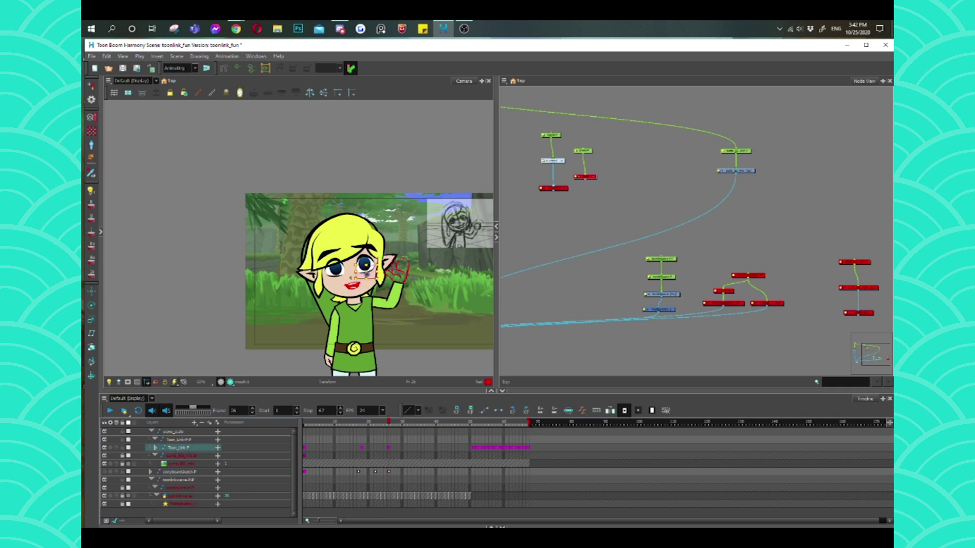
pyautogui.press('Escape')
# - Convert the character's key poses from the slouched pose at frame 1 up to the waving pose to motion keyframes
pyautogui.click(304, 447)
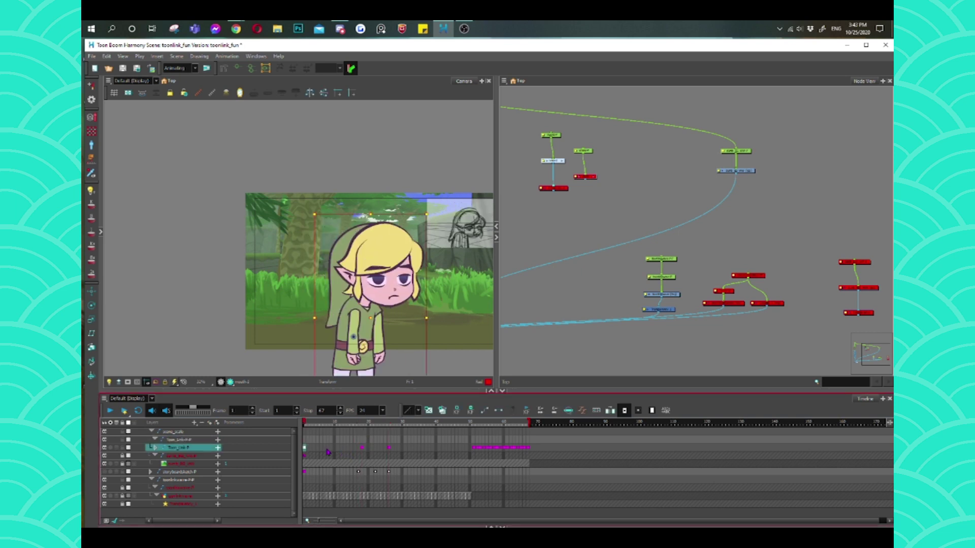
pyautogui.press('Return')
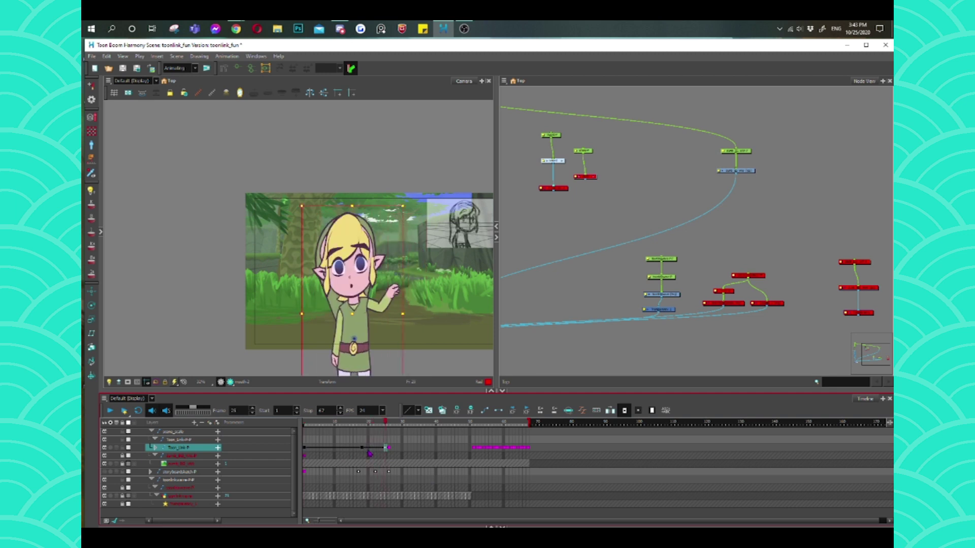
pyautogui.click(305, 449)
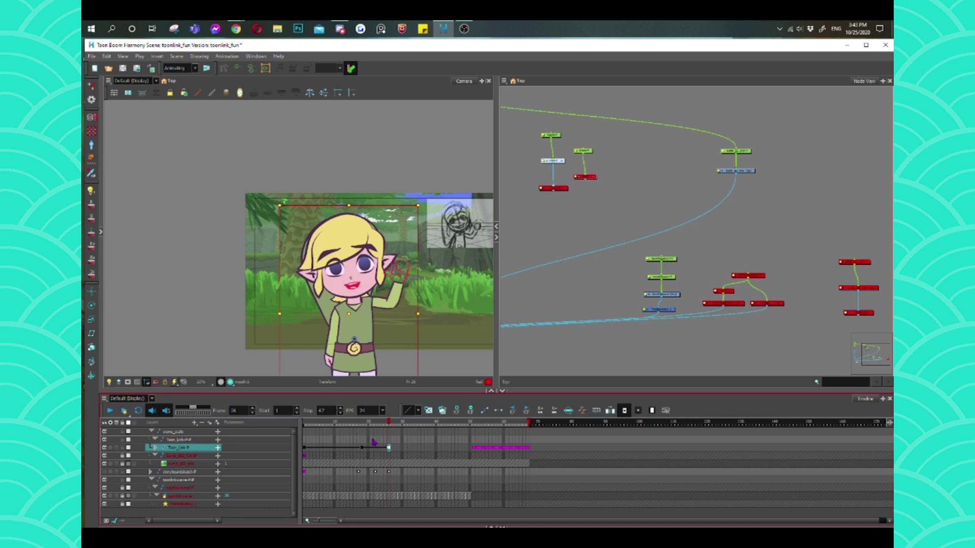
# - Step and scrub through the interpolated frames from frame 18 to the waving pose to review the in-betweens
pyautogui.click(362, 448)
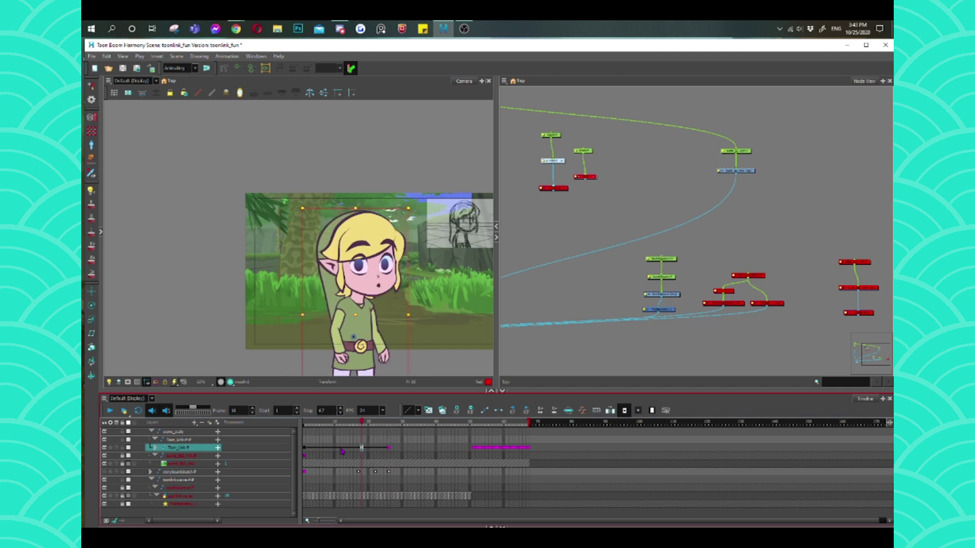
pyautogui.press('.')
pyautogui.press('.')
pyautogui.press('.')
pyautogui.press('.')
pyautogui.press('.')
pyautogui.press('.')
pyautogui.press('.')
pyautogui.press('.')
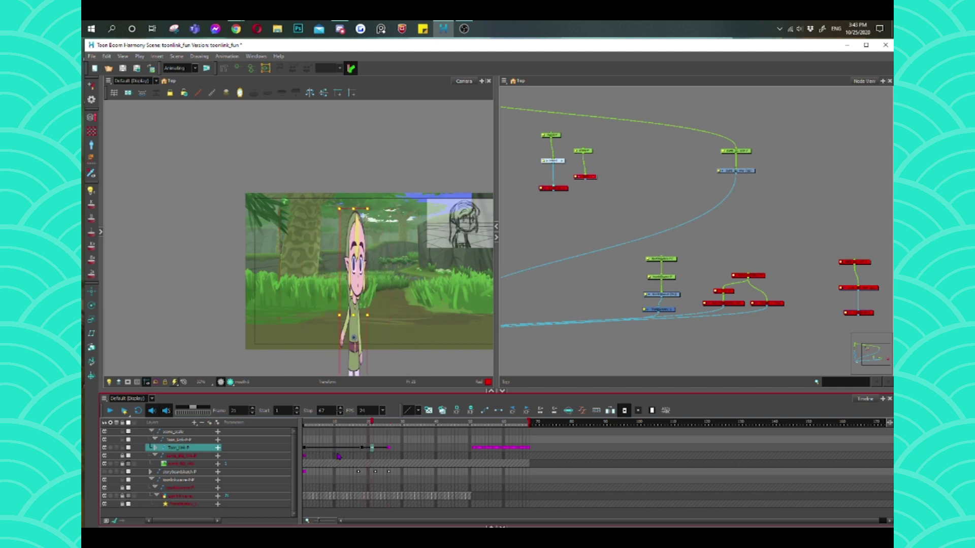
pyautogui.press('.')
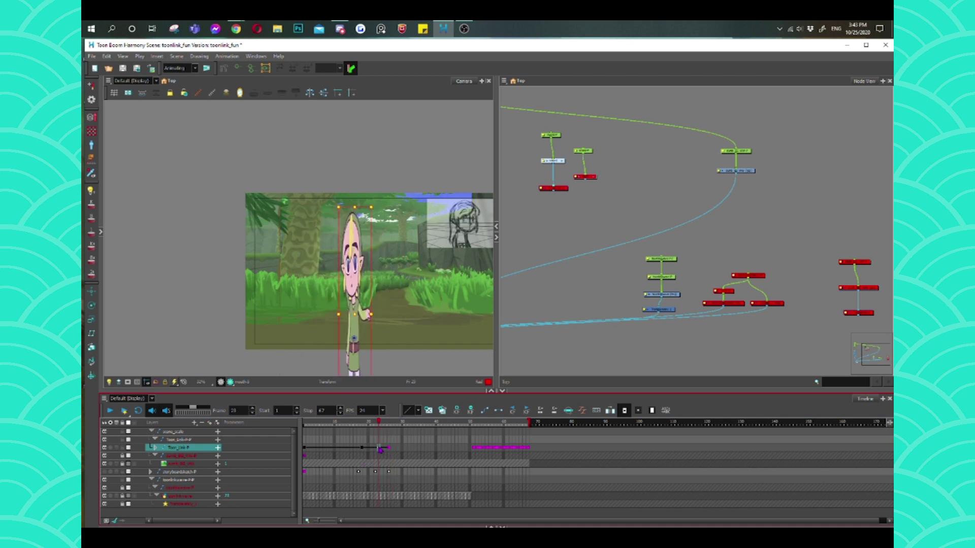
pyautogui.click(364, 449)
pyautogui.moveTo(372, 452); pyautogui.dragTo(386, 451)
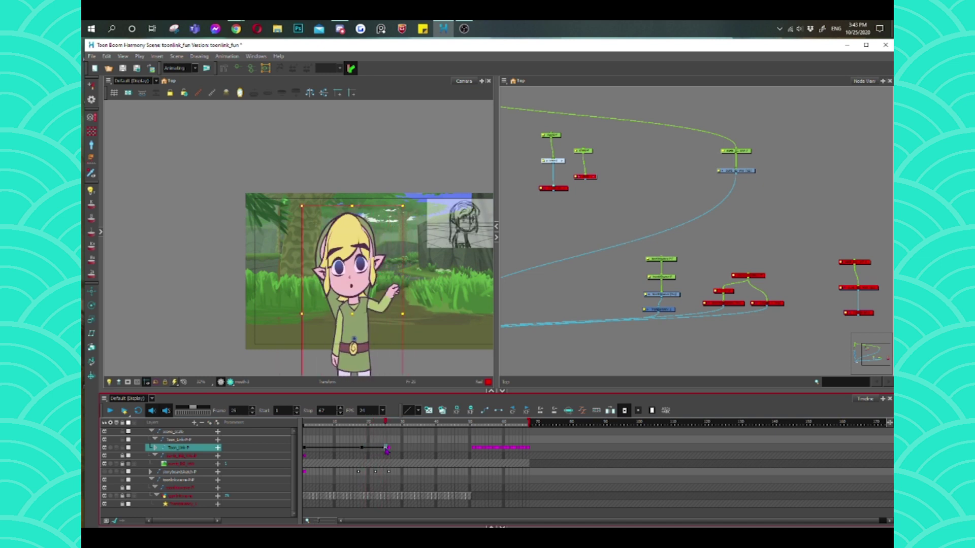
# - Adjust the deformation curve on the inner edge of the nearer forearm sleeve in the slouched pose at frame 1
pyautogui.hotkey('shift', ',')
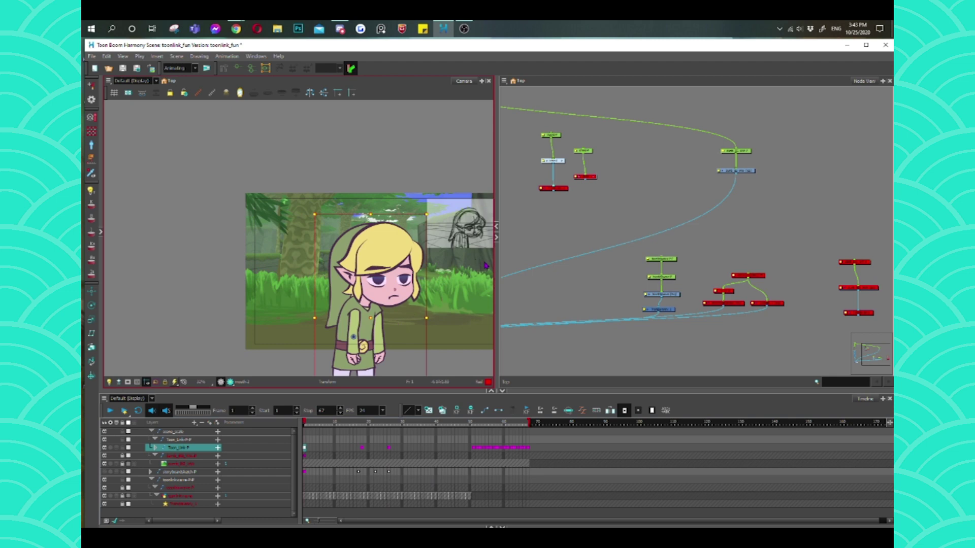
pyautogui.click(381, 359)
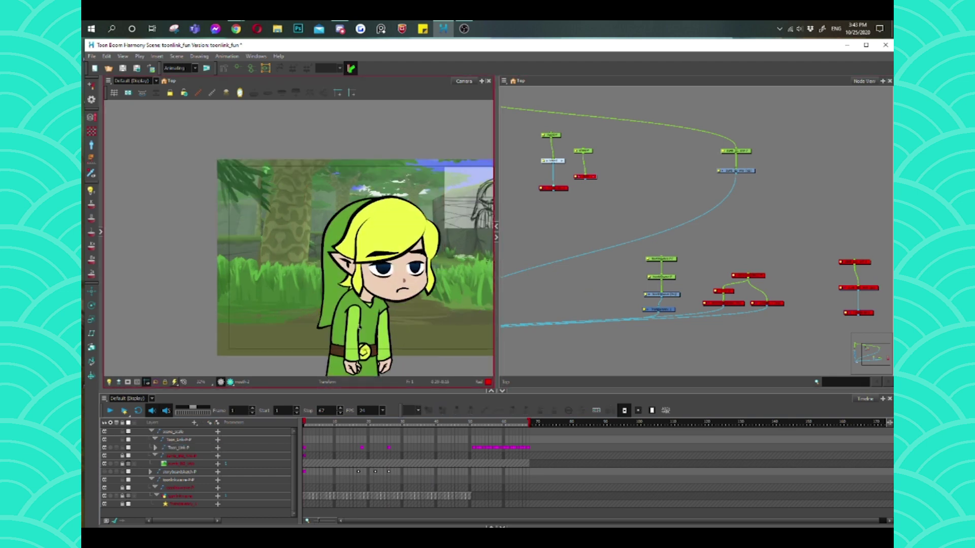
pyautogui.click(359, 328)
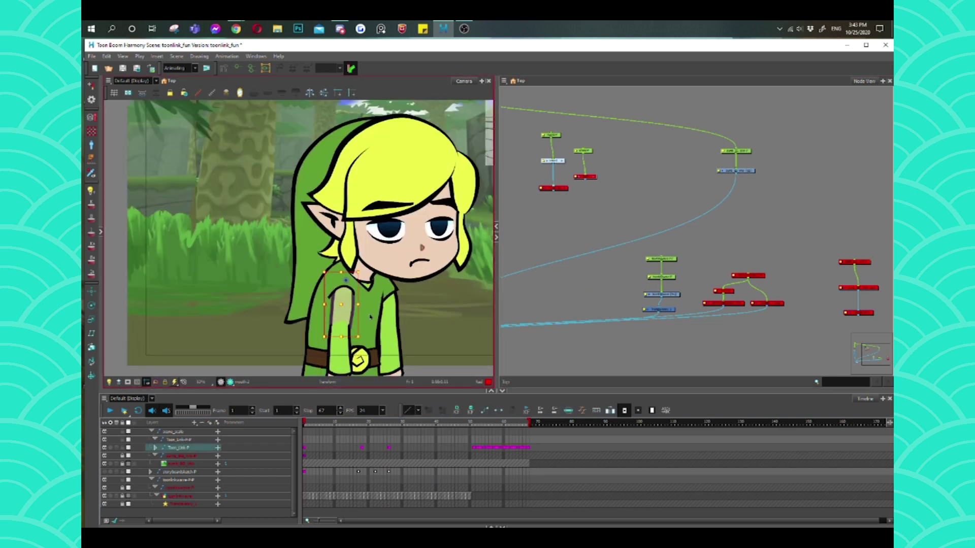
pyautogui.scroll(4, 371, 317)
pyautogui.click(332, 289)
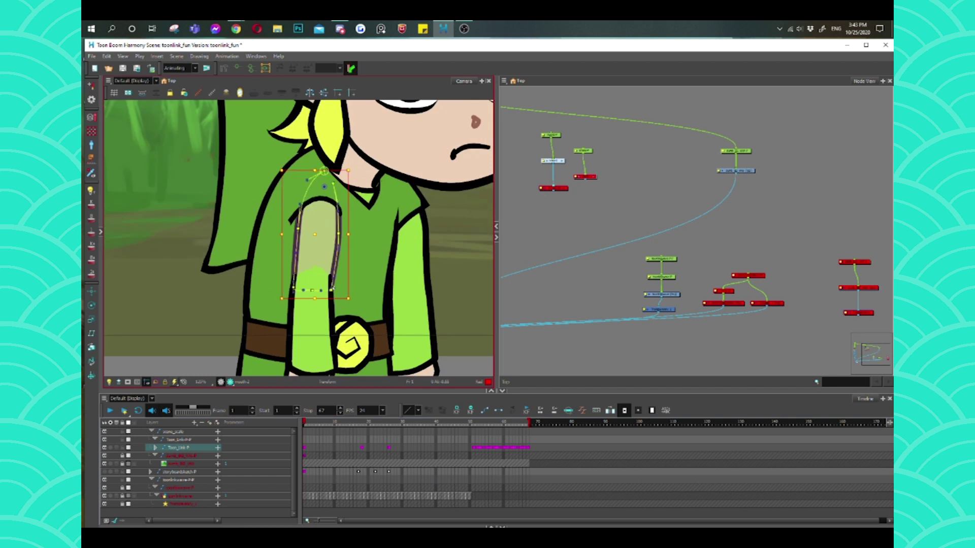
pyautogui.click(340, 286)
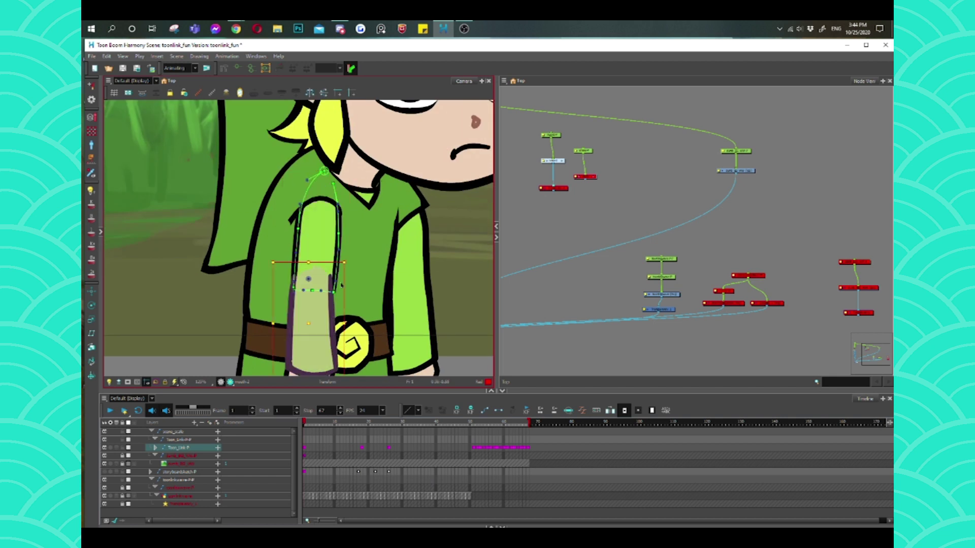
pyautogui.scroll(1, 341, 285)
pyautogui.click(333, 273)
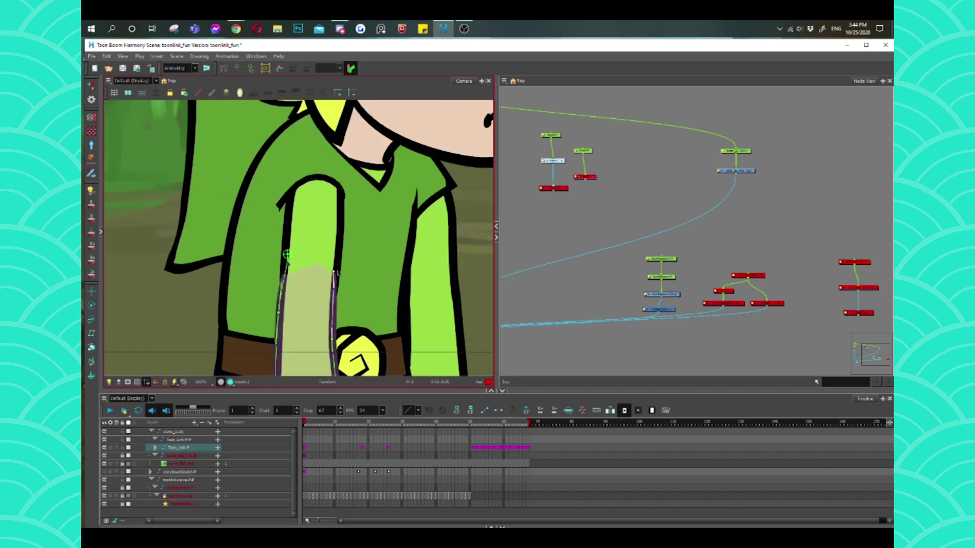
pyautogui.moveTo(333, 340); pyautogui.dragTo(336, 352)
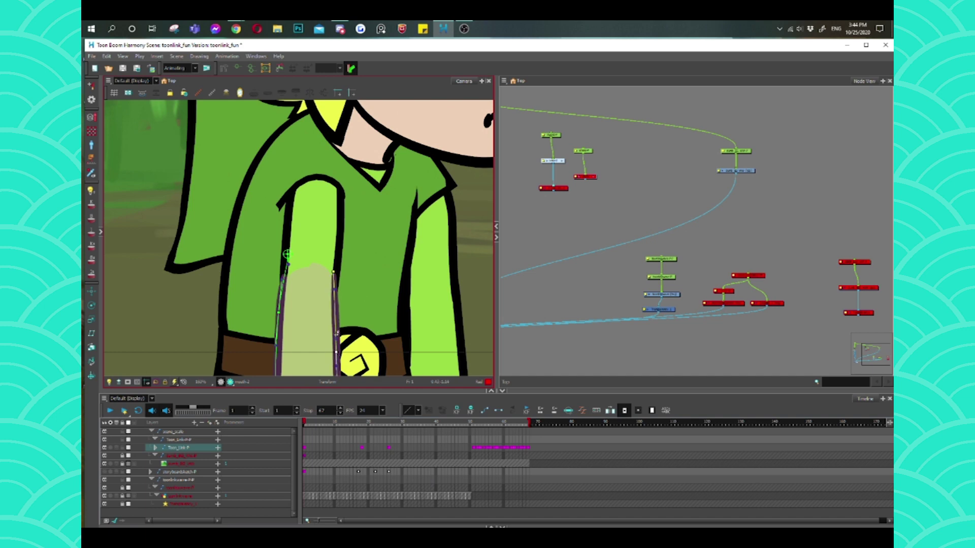
pyautogui.hotkey('shift', 'm')
# - Reshape the eye nearer the visible ear at frame 10 into a half-closed shape for an in-between blink
pyautogui.click(338, 448)
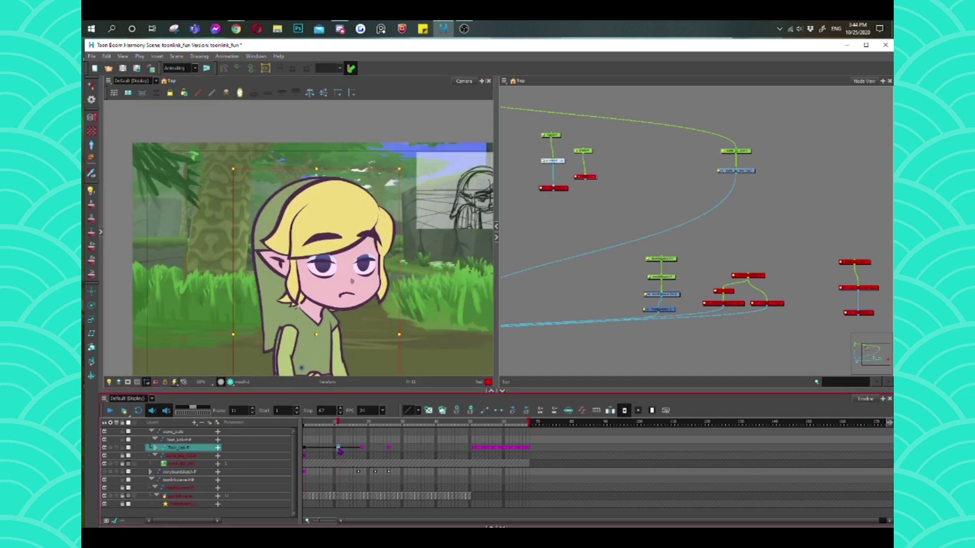
pyautogui.click(335, 448)
pyautogui.click(324, 270)
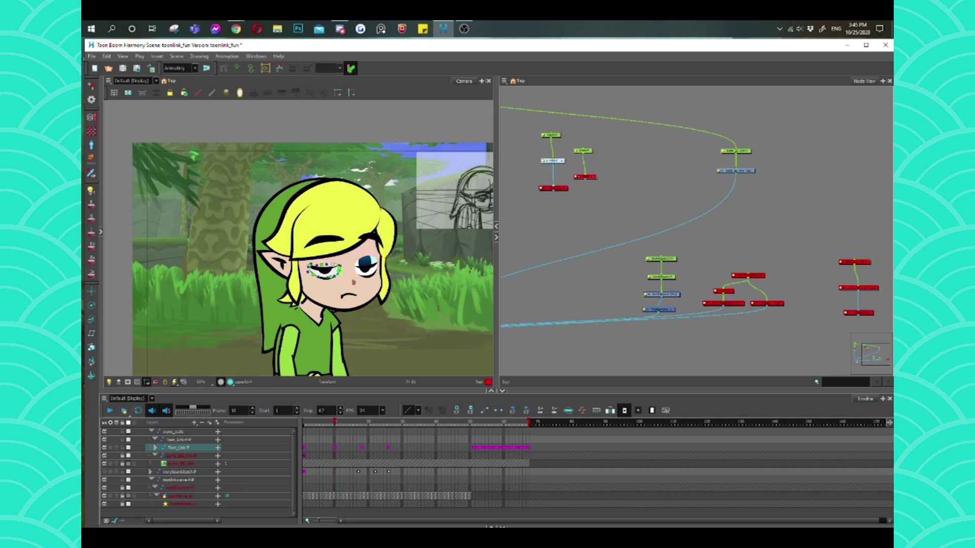
pyautogui.click(325, 278)
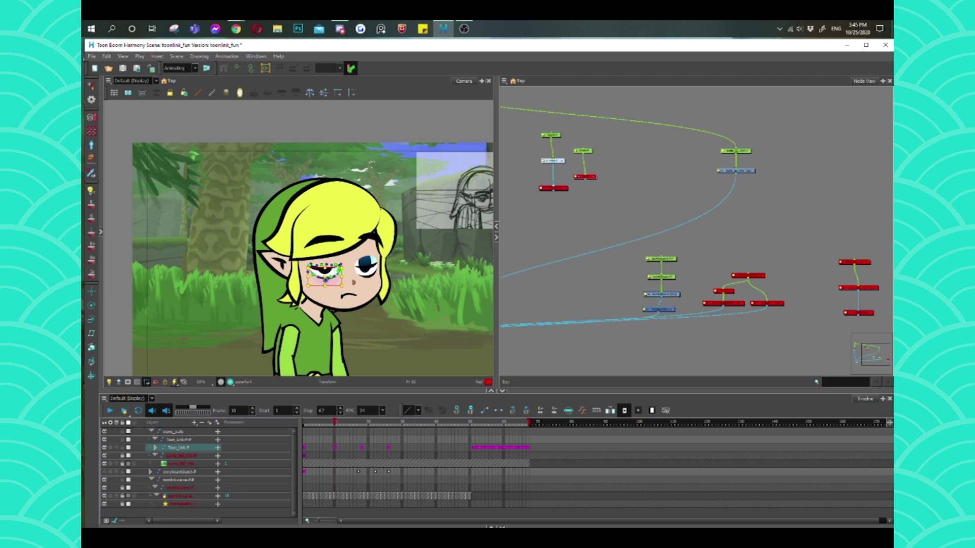
pyautogui.moveTo(325, 286); pyautogui.dragTo(325, 279)
pyautogui.press('Escape')
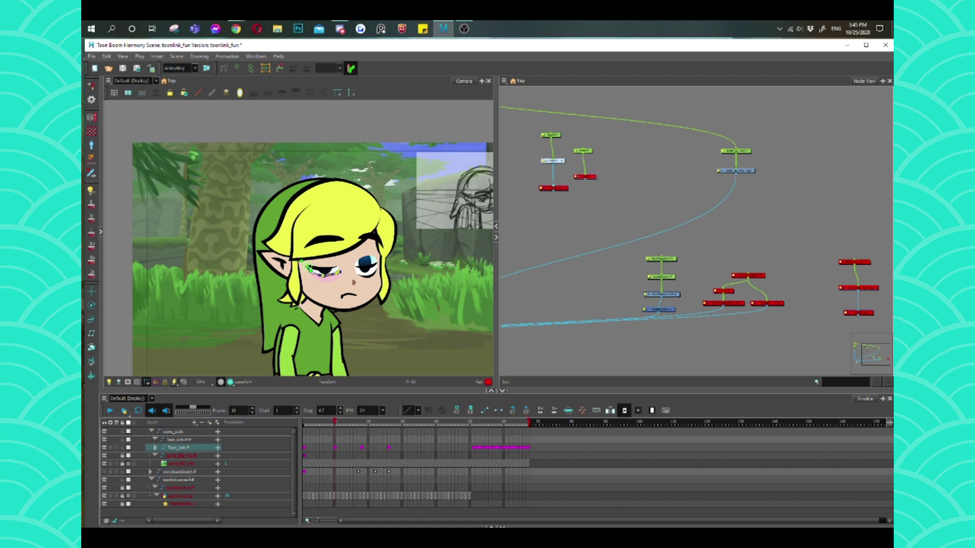
pyautogui.click(325, 264)
pyautogui.press('Escape')
# - Compare the half-closed eye and brow at frame 10 with the key poses at frames 1 and 18
pyautogui.click(327, 453)
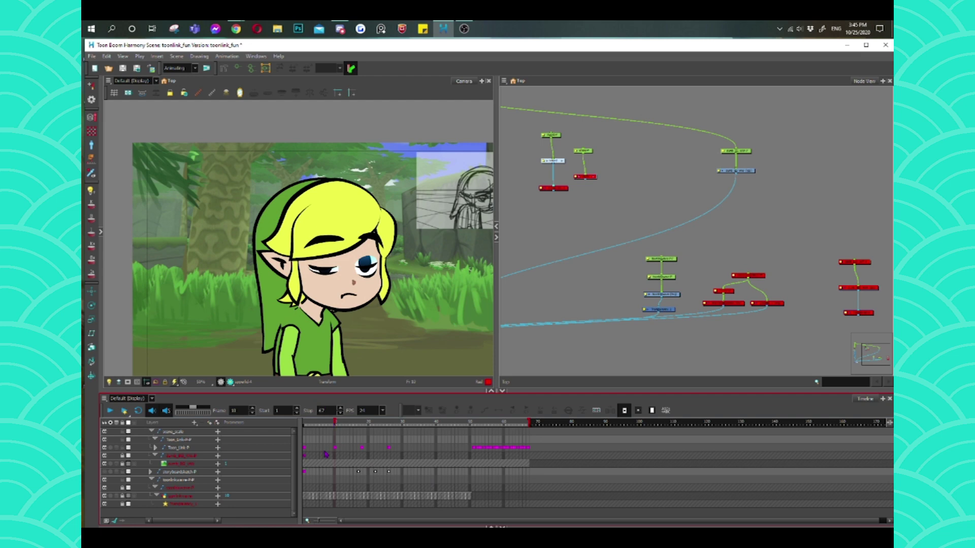
pyautogui.scroll(-3, 305, 243)
pyautogui.scroll(4, 305, 244)
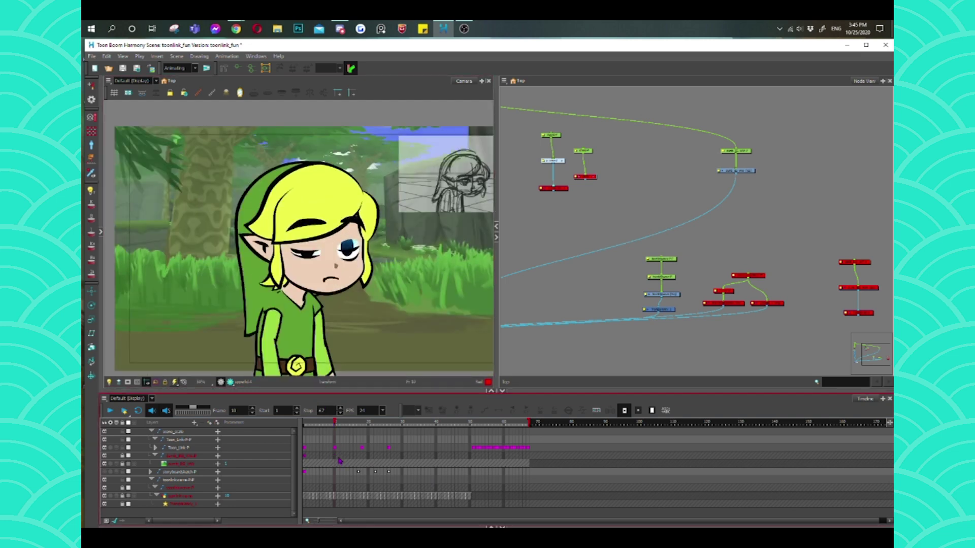
pyautogui.click(334, 449)
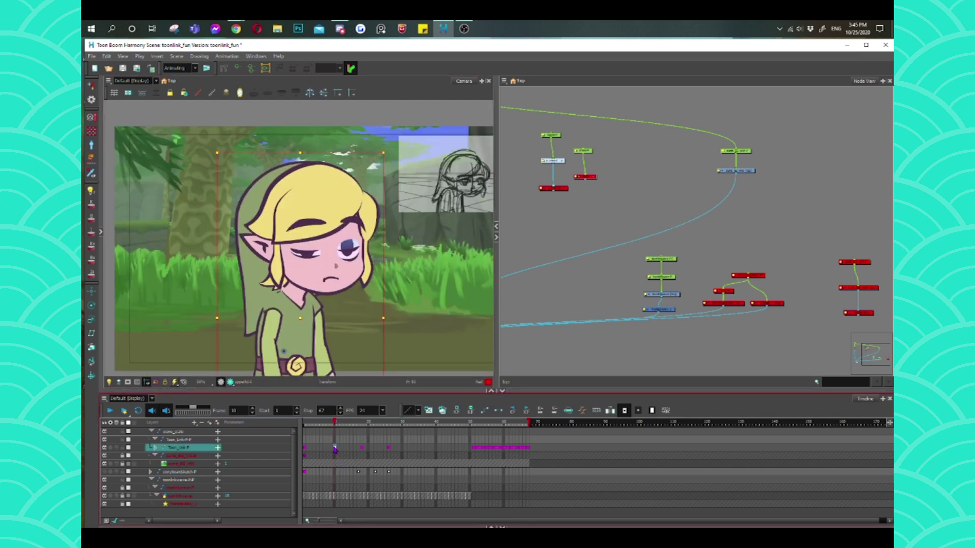
pyautogui.click(304, 448)
pyautogui.scroll(-2, 352, 272)
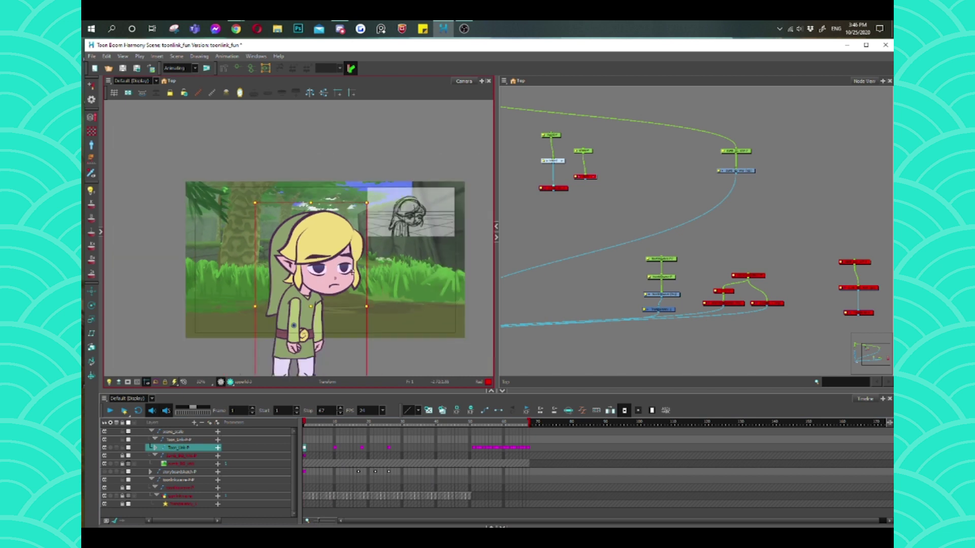
pyautogui.press("'")
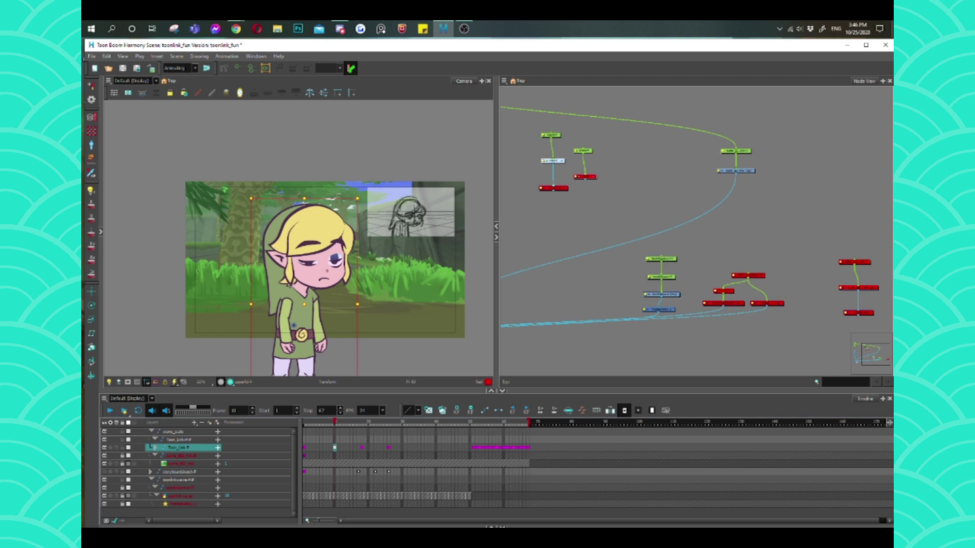
pyautogui.click(308, 242)
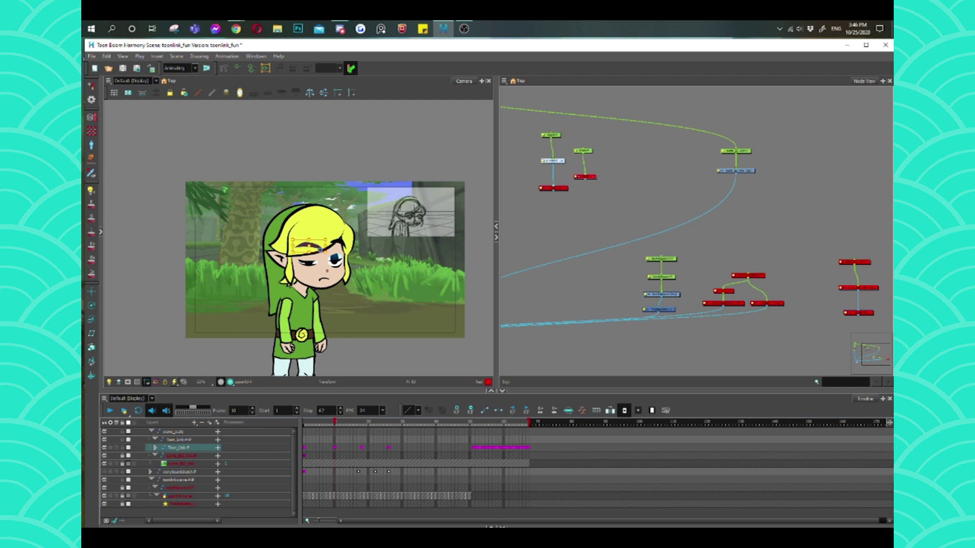
pyautogui.press("'")
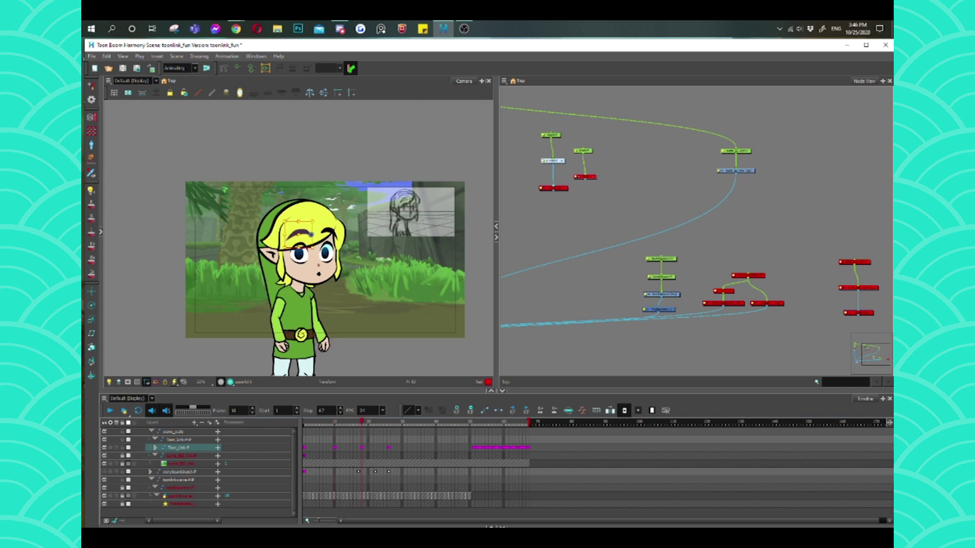
pyautogui.press('Return')
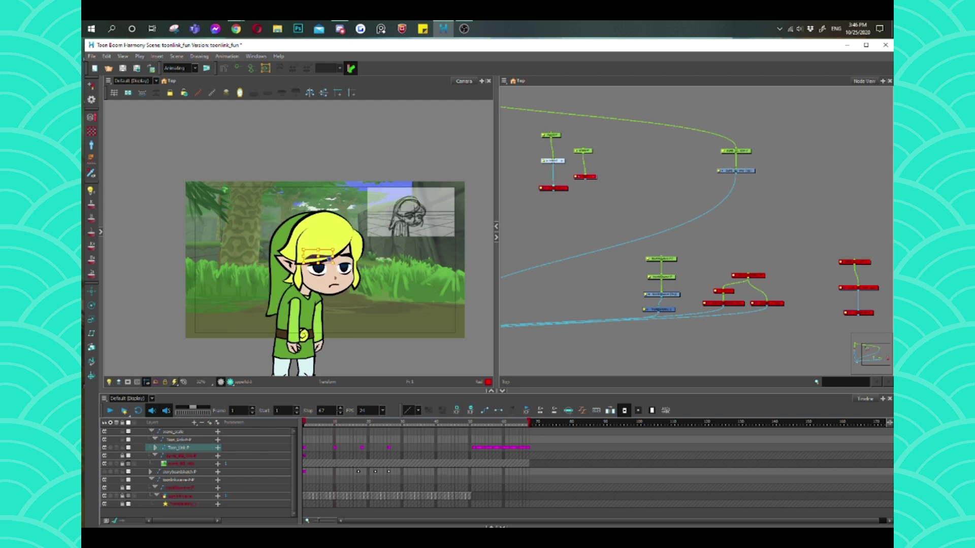
pyautogui.press("'")
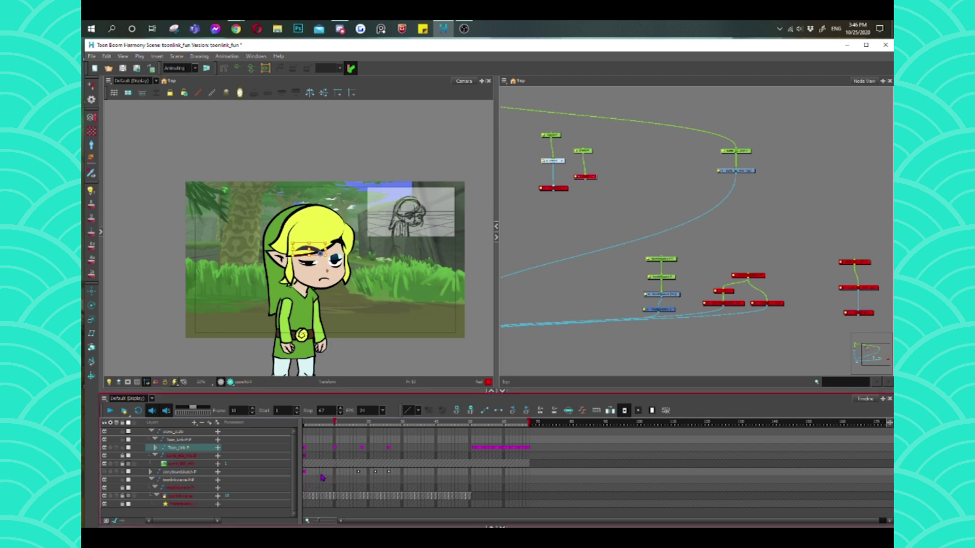
# - Lower the whole head slightly at frame 10 and review the key poses up to the waving pose
pyautogui.press('b')
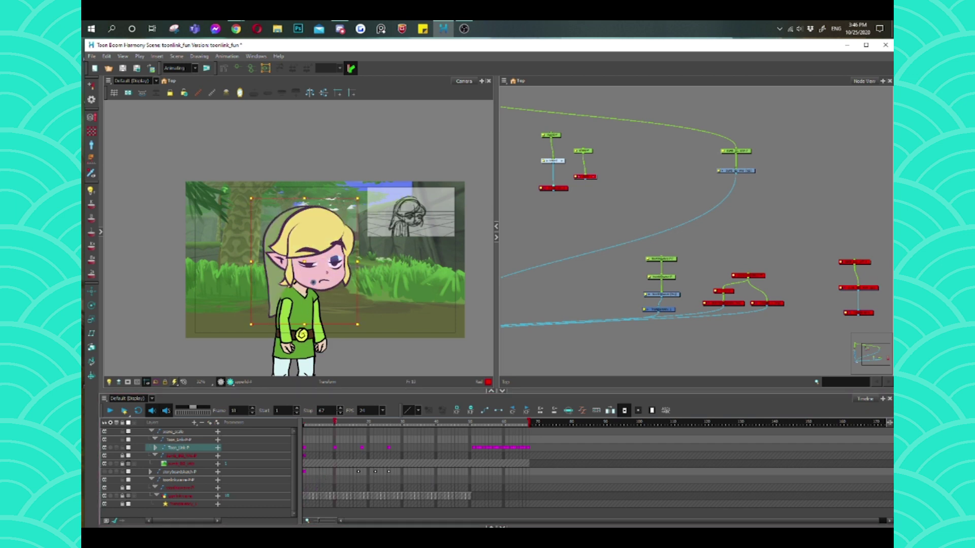
pyautogui.press('Return')
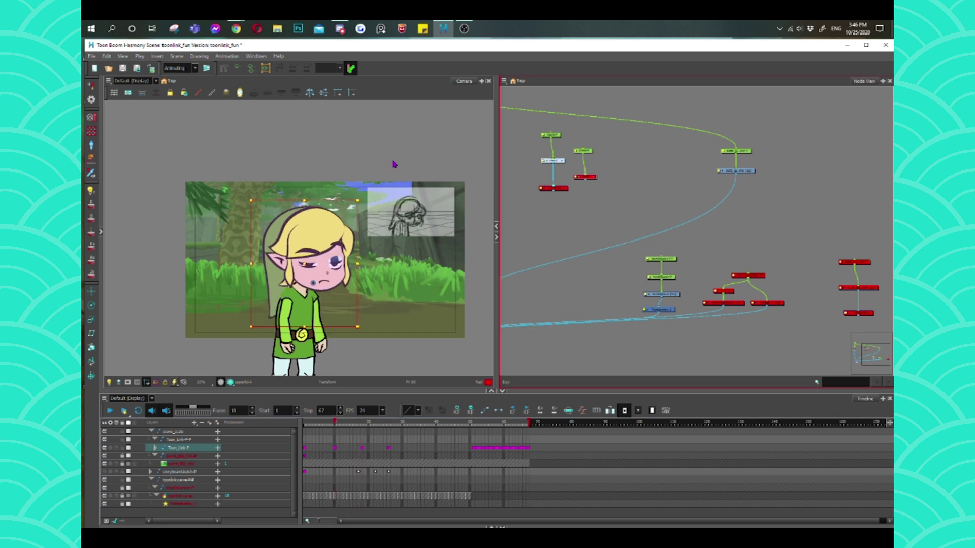
pyautogui.click(335, 448)
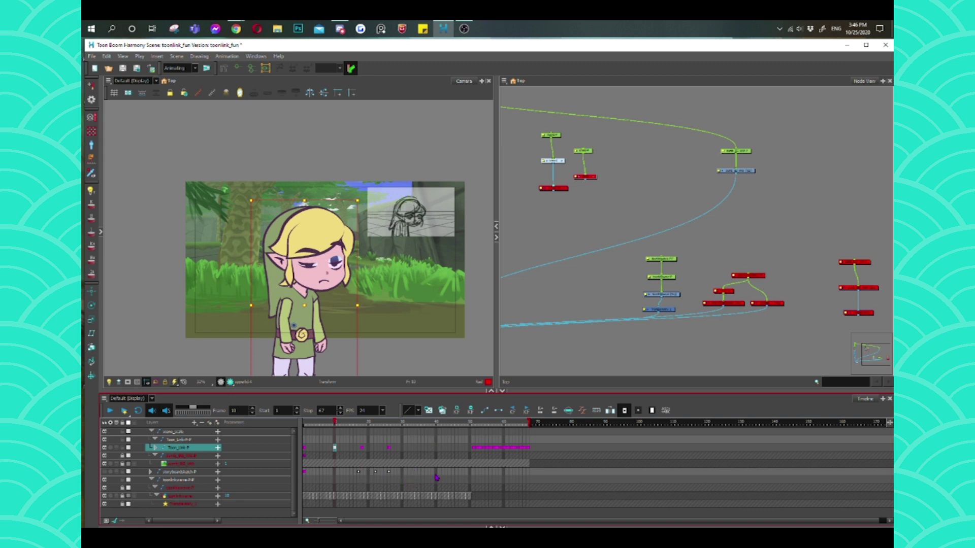
pyautogui.press("'")
pyautogui.press("'")
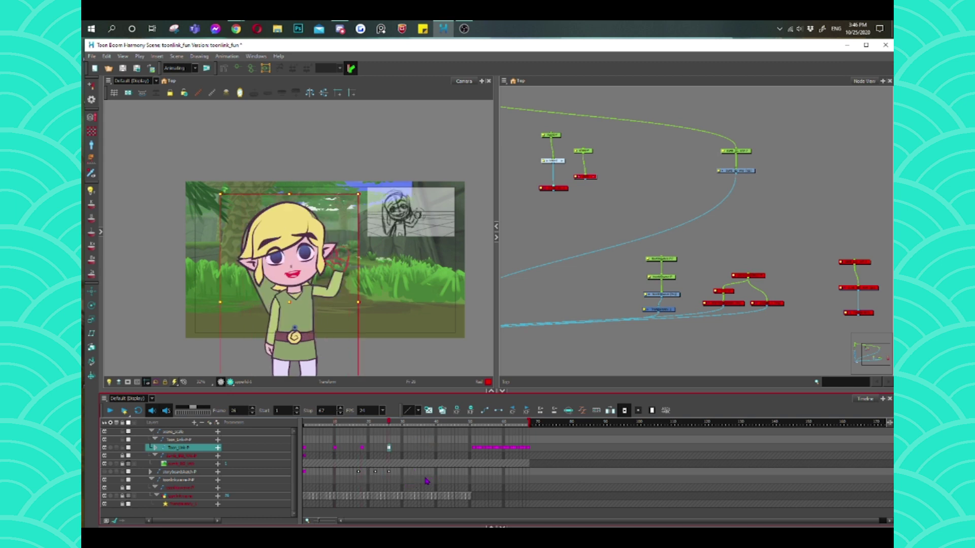
pyautogui.click(363, 449)
pyautogui.click(335, 449)
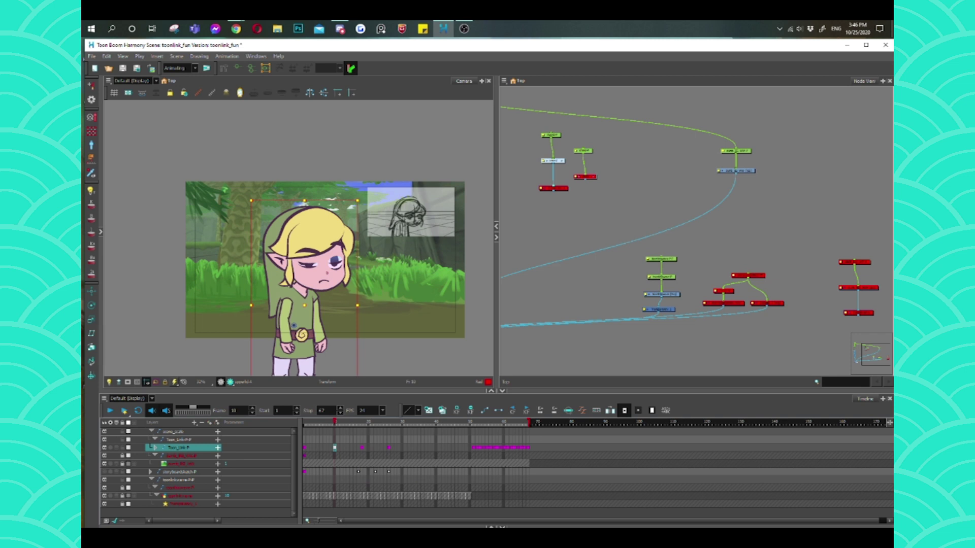
# - Nudge the hair locks framing the face at frame 10 and compare them with the slouched pose at frame 1
pyautogui.click(344, 265)
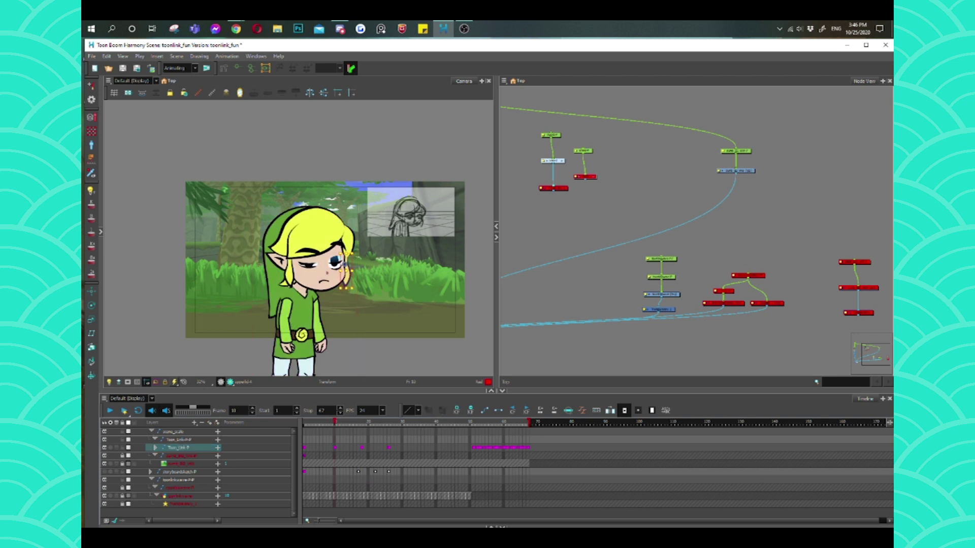
pyautogui.moveTo(344, 264); pyautogui.dragTo(345, 264)
pyautogui.click(289, 272)
pyautogui.press('Return')
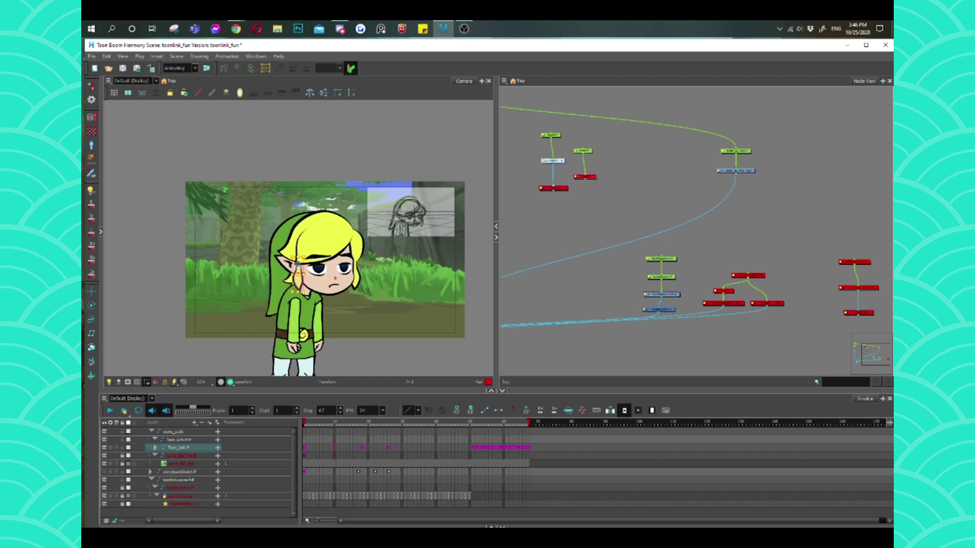
pyautogui.click(368, 465)
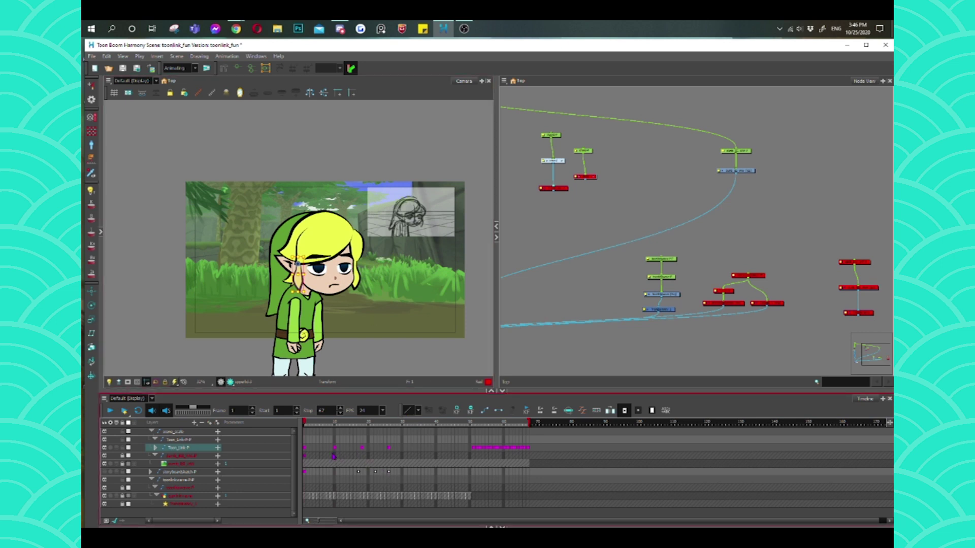
pyautogui.click(334, 447)
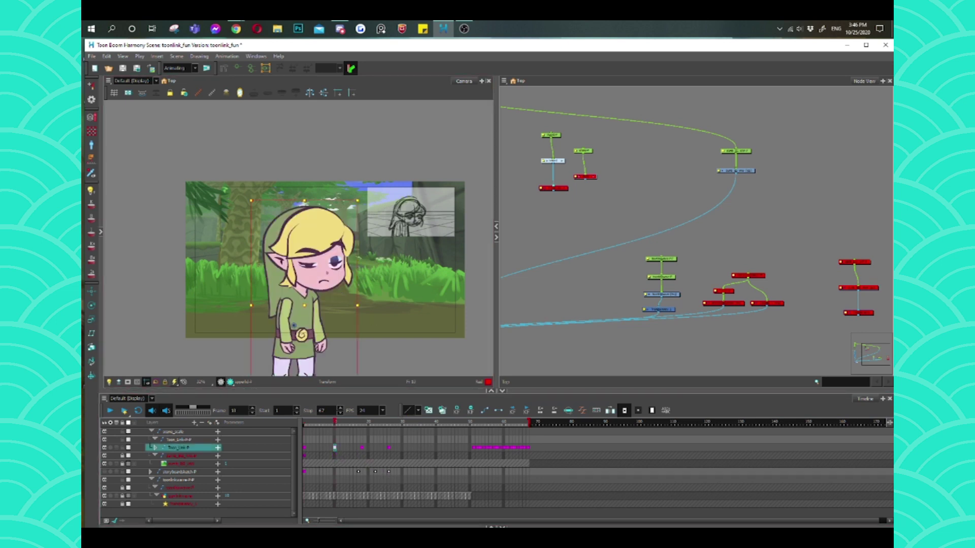
# - Reshape the eye farther from the visible ear at frame 10 into a half-closed shape matching the other eye
pyautogui.click(334, 260)
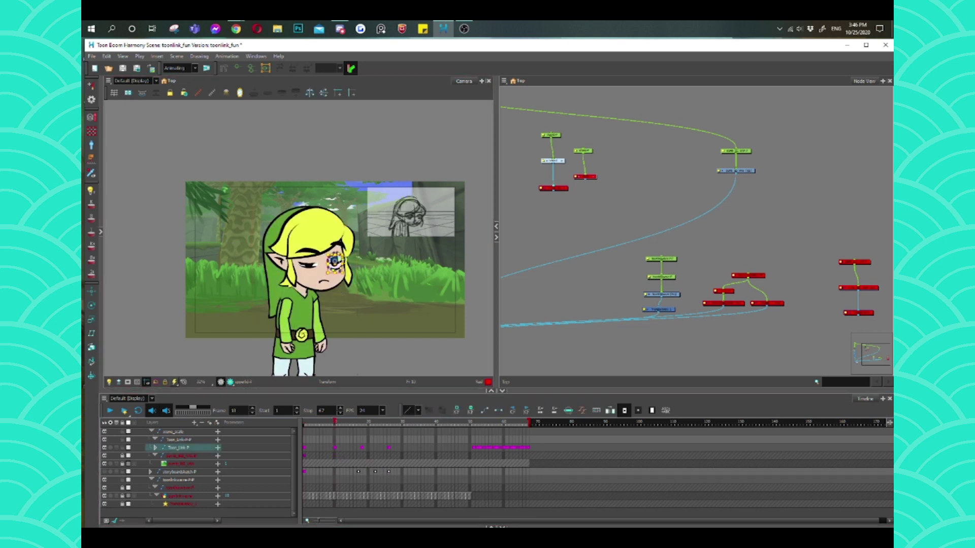
pyautogui.click(334, 261)
pyautogui.click(336, 263)
pyautogui.moveTo(335, 260); pyautogui.dragTo(334, 264)
pyautogui.scroll(5, 334, 264)
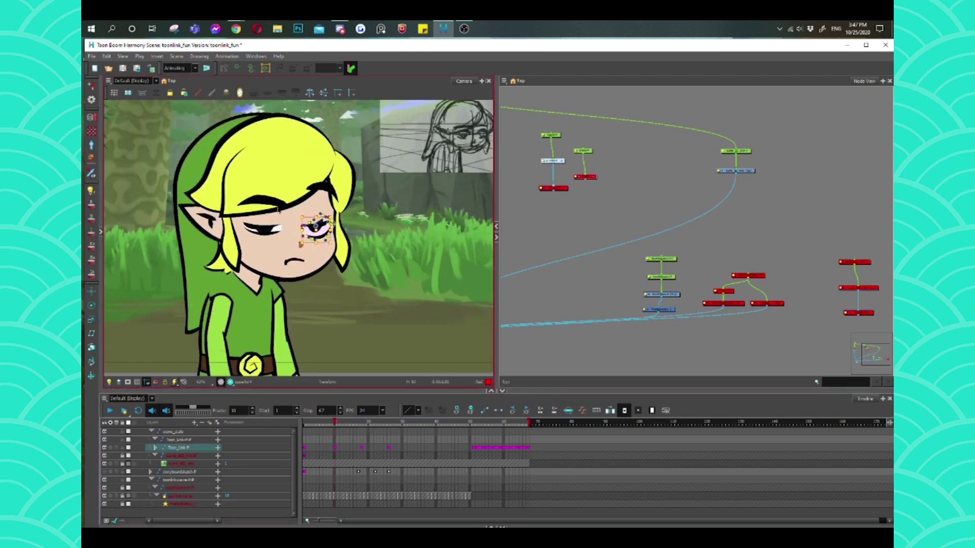
pyautogui.click(534, 223)
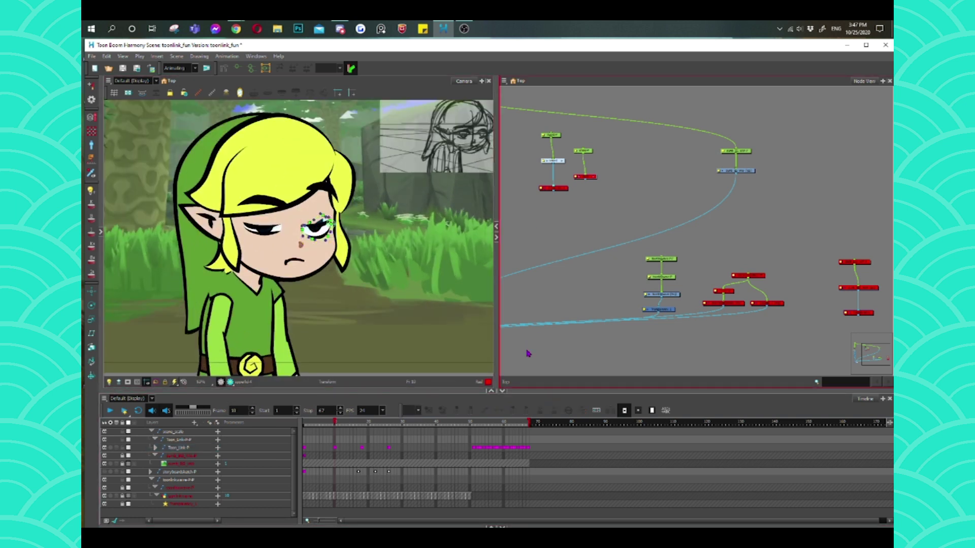
pyautogui.click(305, 227)
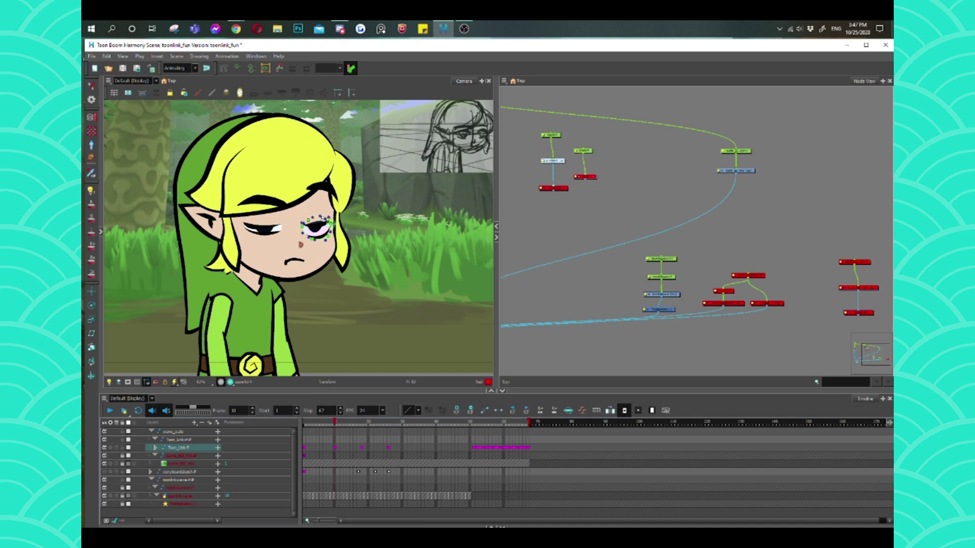
# - Try rotating the brow farther from the visible ear at frame 10, then undo the rotation
pyautogui.click(335, 447)
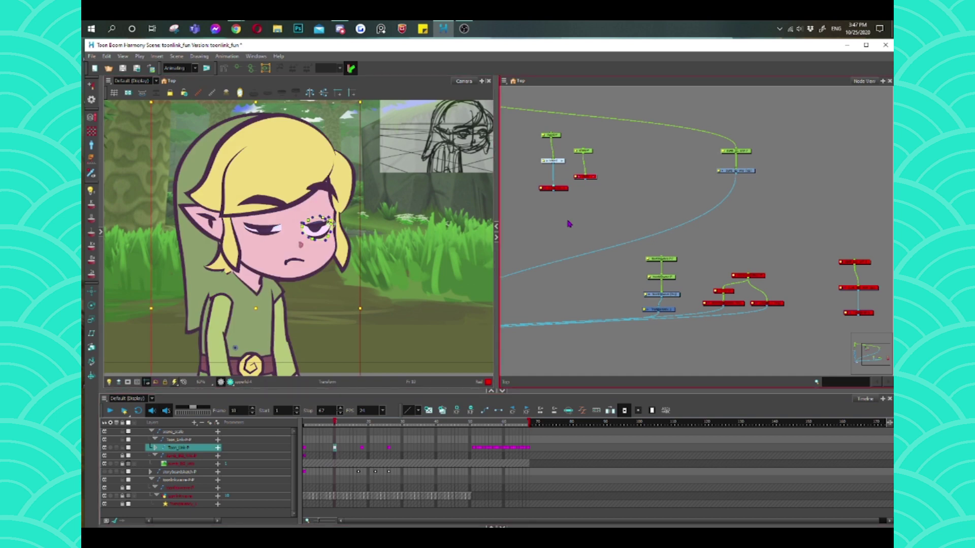
pyautogui.press('Escape')
pyautogui.scroll(-3, 315, 245)
pyautogui.scroll(6, 316, 246)
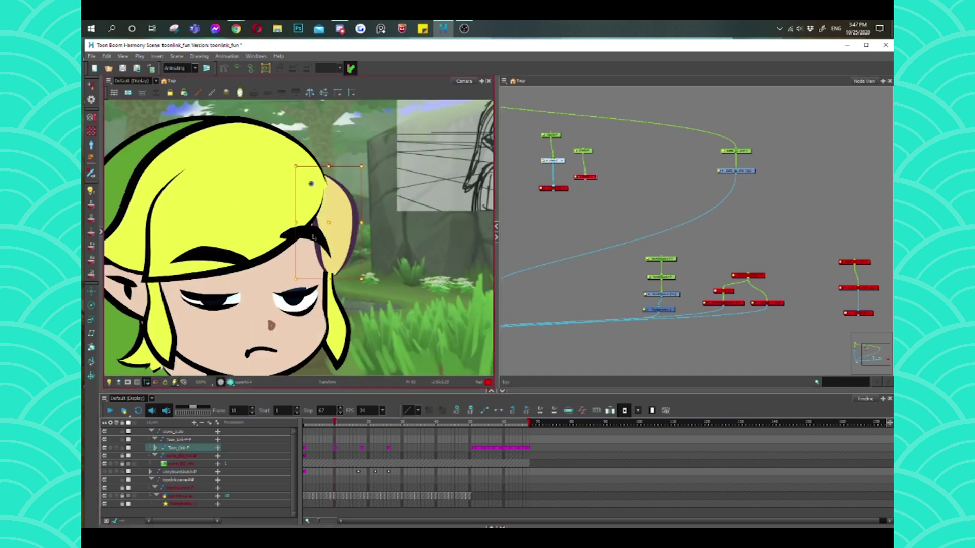
pyautogui.click(284, 244)
pyautogui.moveTo(339, 278); pyautogui.dragTo(324, 215)
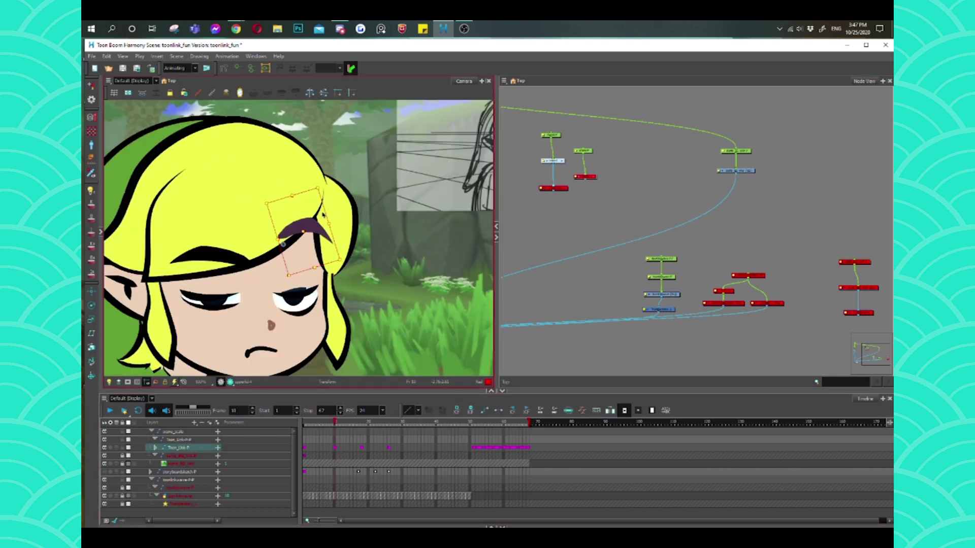
pyautogui.hotkey('ctrl', 'z')
# - Tilt the head slightly at frame 10, keeping the half-closed eyes
pyautogui.click(304, 243)
pyautogui.scroll(-3, 306, 242)
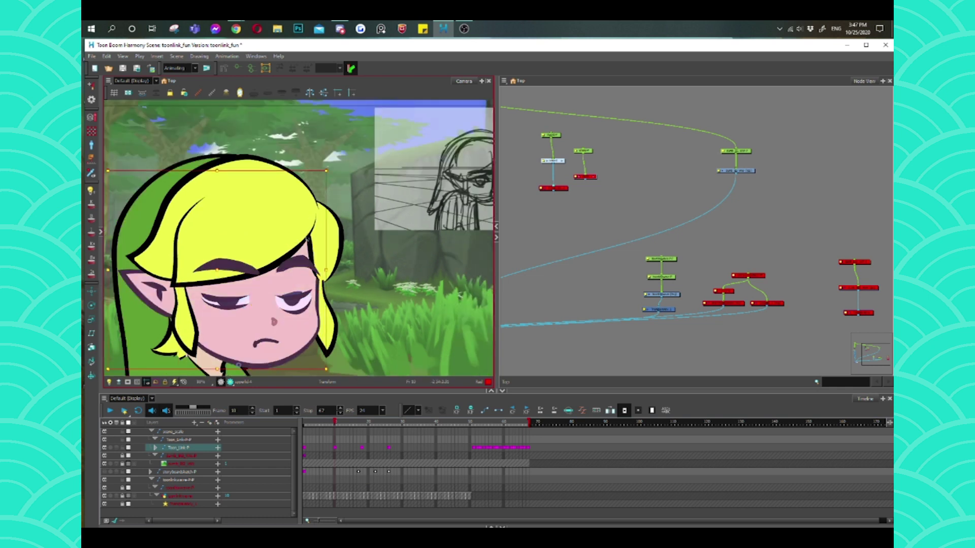
pyautogui.click(344, 181)
pyautogui.moveTo(349, 151); pyautogui.dragTo(357, 160)
pyautogui.click(573, 313)
pyautogui.hotkey('ctrl', 'z')
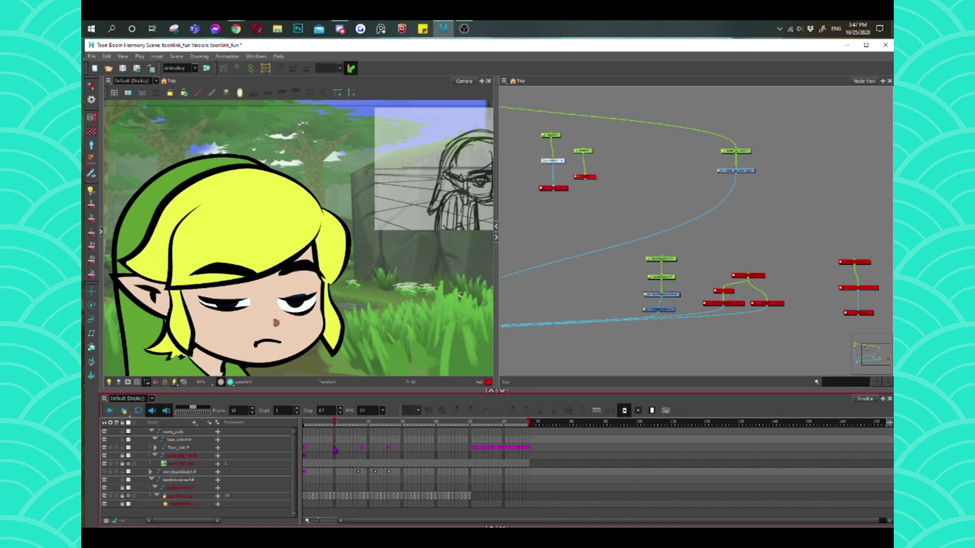
# - Interpolate the motion from the slouched pose at frame 1 through frame 10 and key an in-between at frame 8
pyautogui.scroll(-4, 275, 240)
pyautogui.scroll(2, 274, 239)
pyautogui.scroll(2, 274, 239)
pyautogui.click(304, 448)
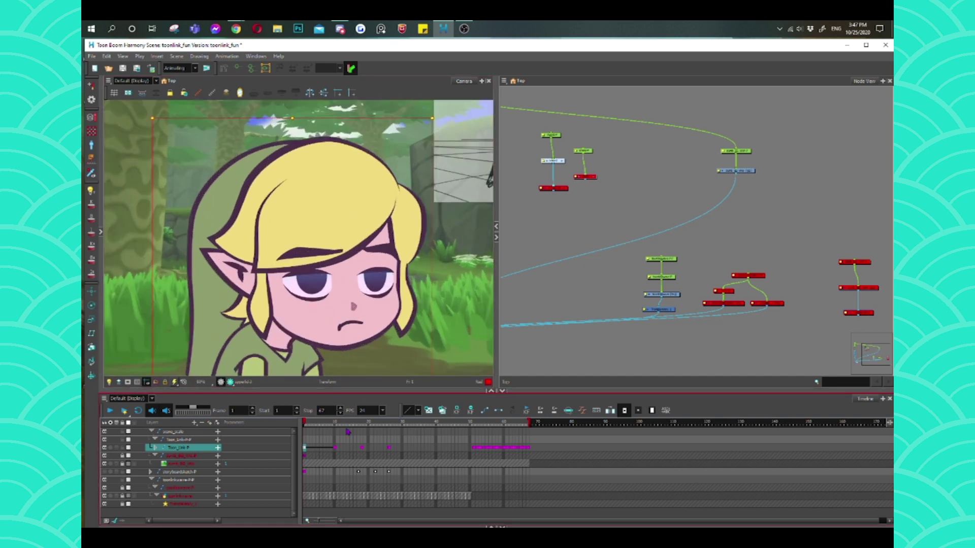
pyautogui.click(308, 449)
pyautogui.moveTo(309, 451); pyautogui.dragTo(329, 453)
pyautogui.click(334, 450)
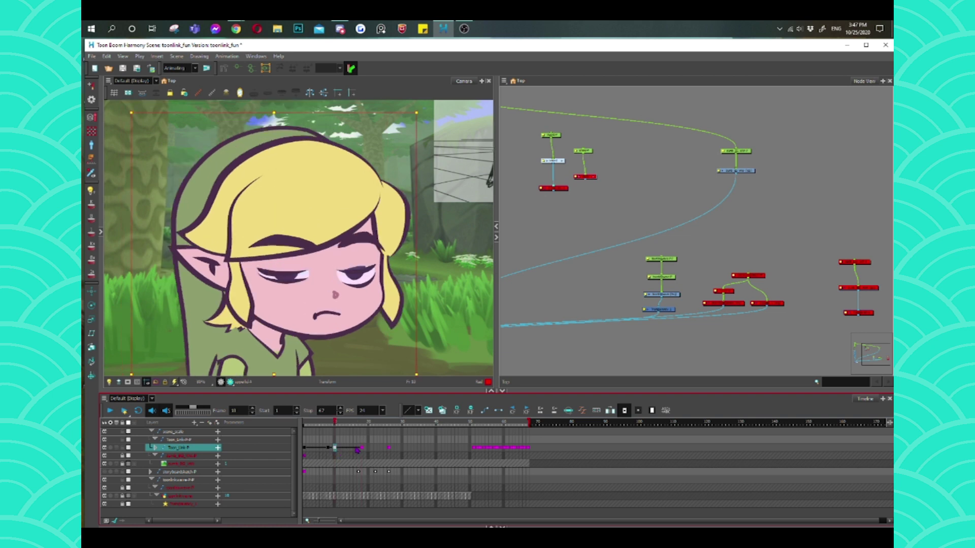
# - Key the in-between pose from frame 16, move it to frame 12, and remove the interpolation across frames 1 to 18
pyautogui.click(358, 451)
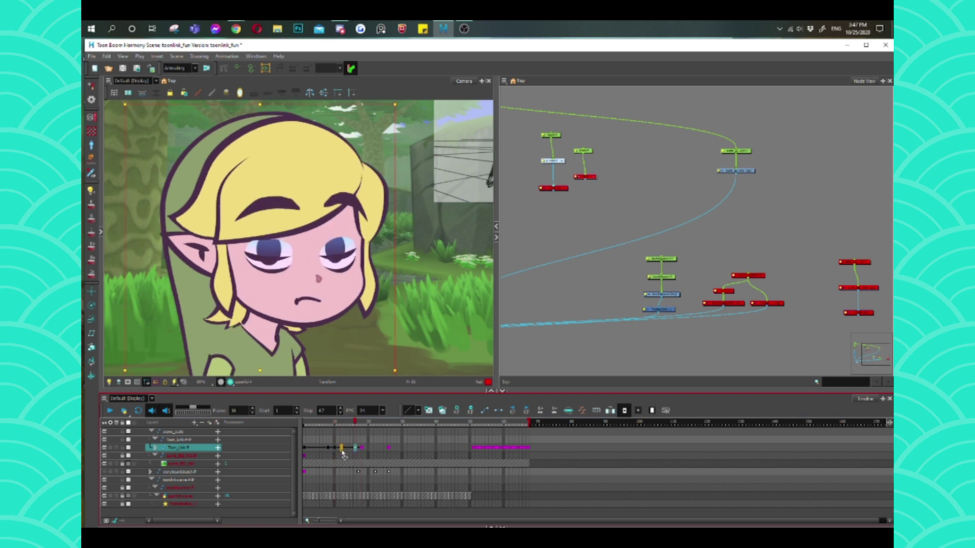
pyautogui.moveTo(362, 448); pyautogui.dragTo(305, 448)
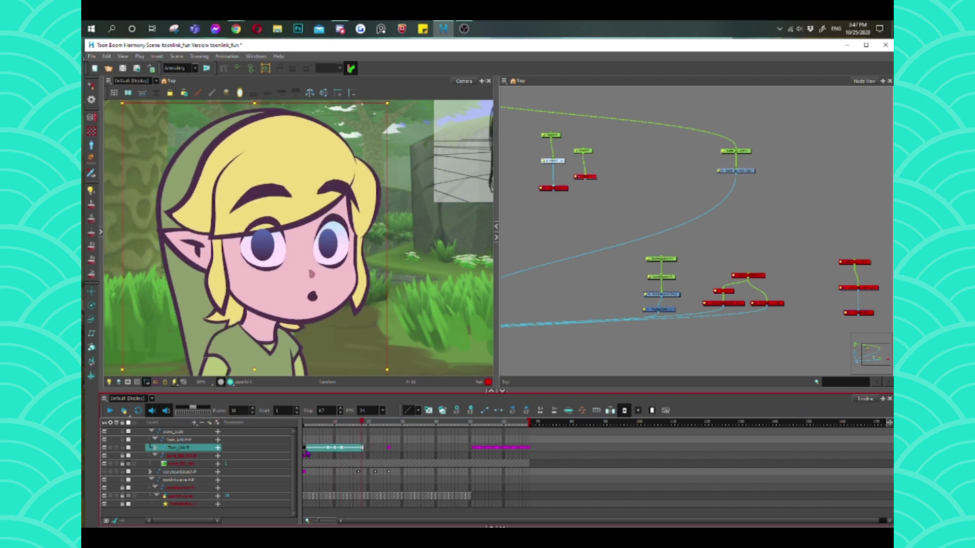
# - Shift the keyframes at frames 8, 10 and 12 four frames later, to frames 12, 14 and 16
pyautogui.click(328, 449)
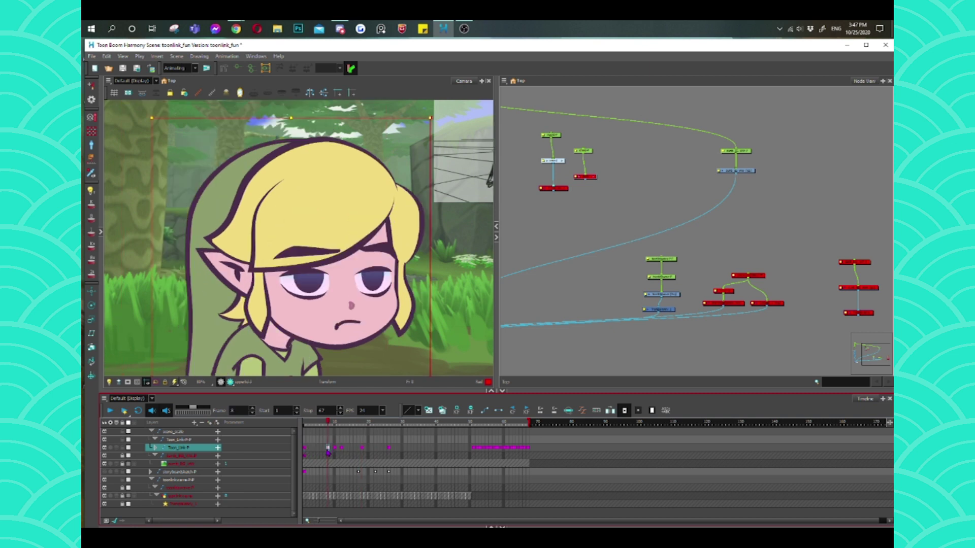
pyautogui.moveTo(329, 451); pyautogui.dragTo(355, 452)
pyautogui.click(358, 449)
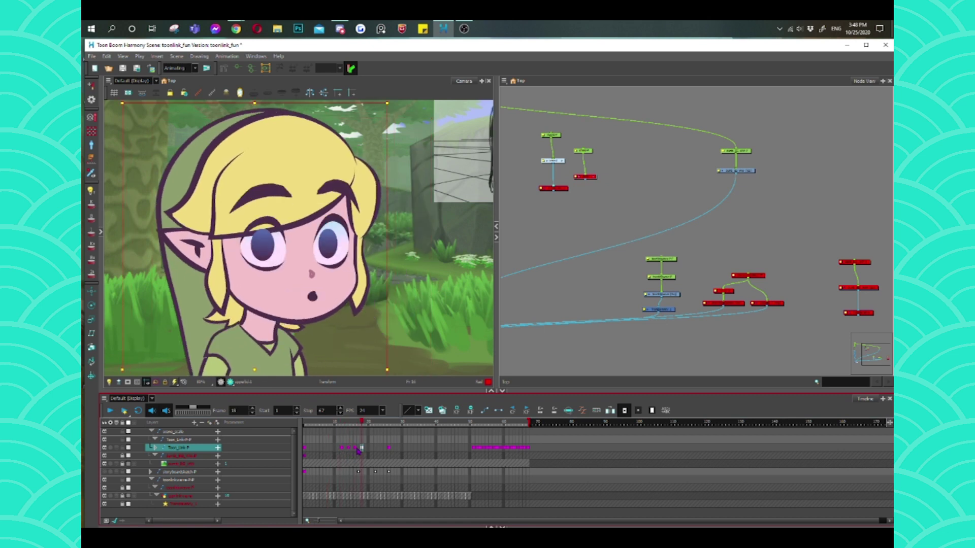
# - Play the animation from frame 1 to the waving pose to judge the new keyframe timing
pyautogui.click(305, 449)
pyautogui.click(570, 221)
pyautogui.scroll(-2, 285, 307)
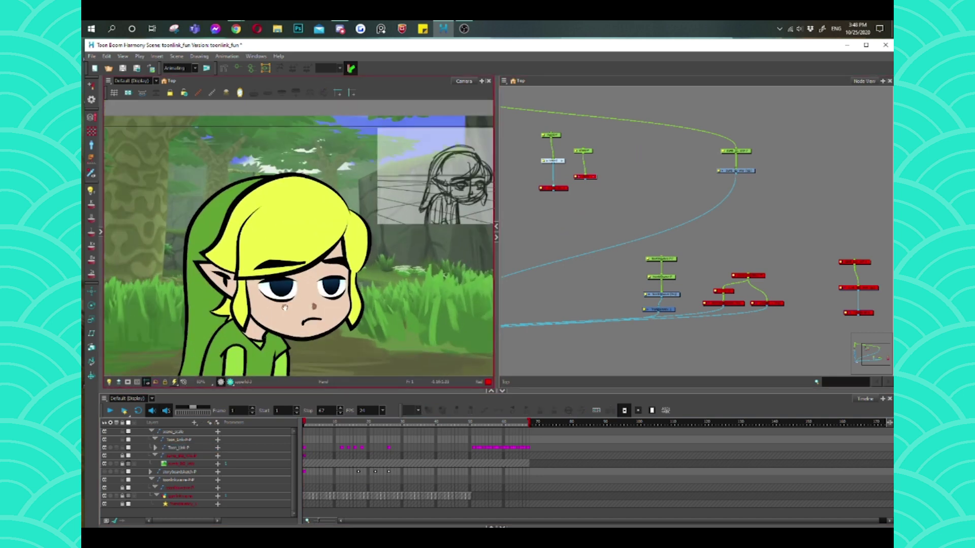
pyautogui.moveTo(285, 308); pyautogui.dragTo(286, 264)
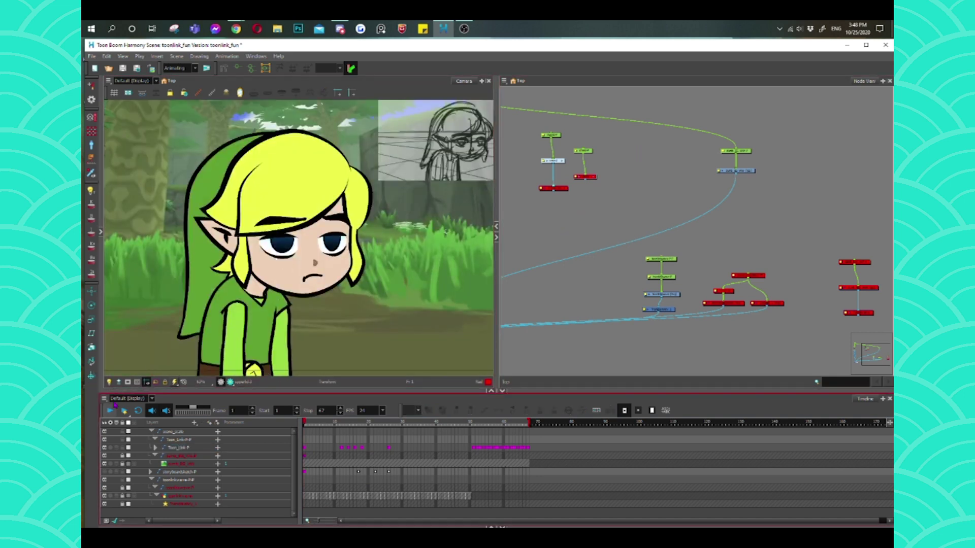
pyautogui.click(110, 412)
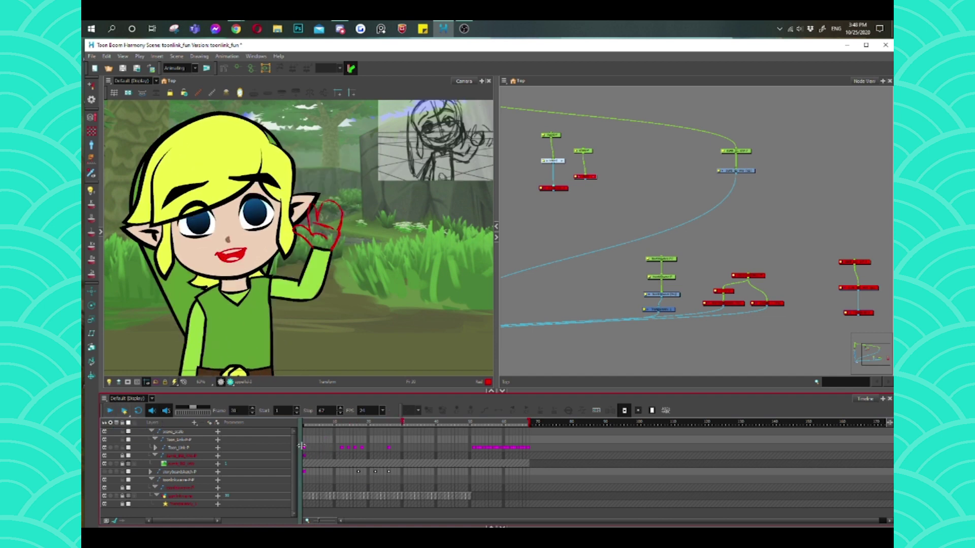
pyautogui.click(111, 411)
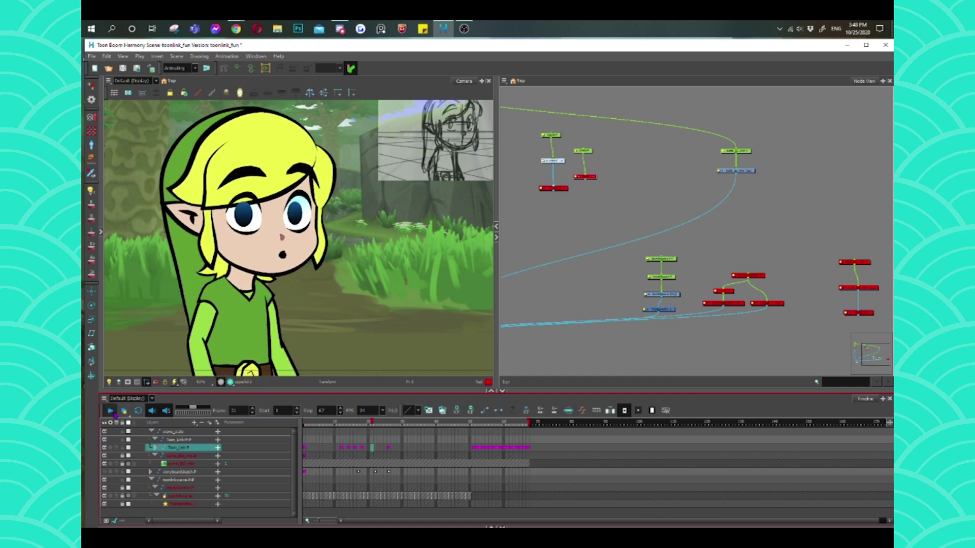
# - Examine the hold between frames 1 and 12 and replay the animation several times to check its length
pyautogui.click(308, 448)
pyautogui.moveTo(308, 448); pyautogui.dragTo(339, 453)
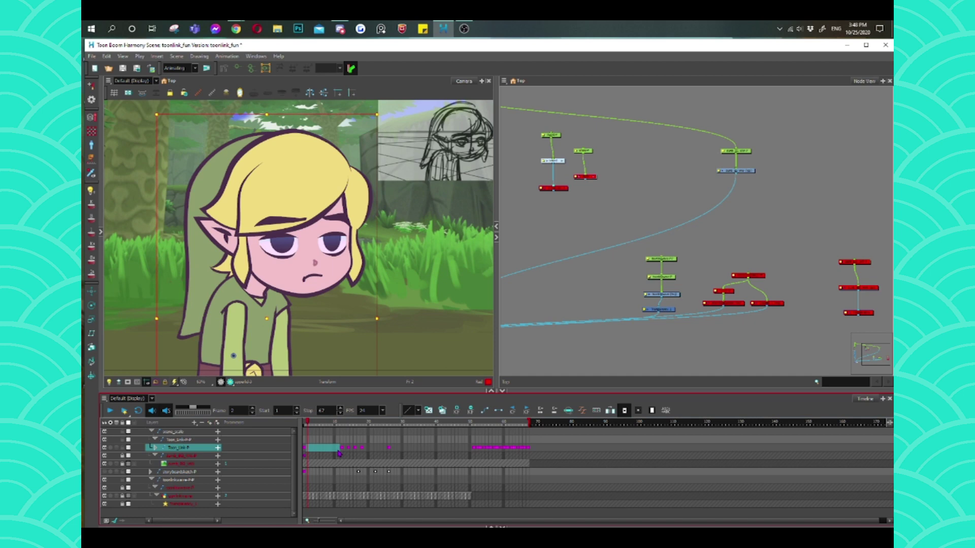
pyautogui.click(305, 448)
pyautogui.click(109, 411)
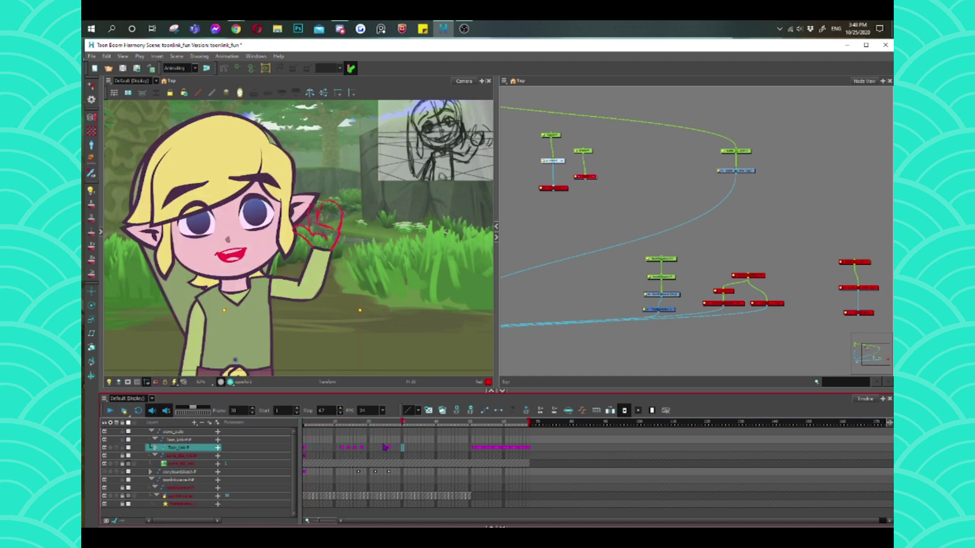
pyautogui.click(303, 447)
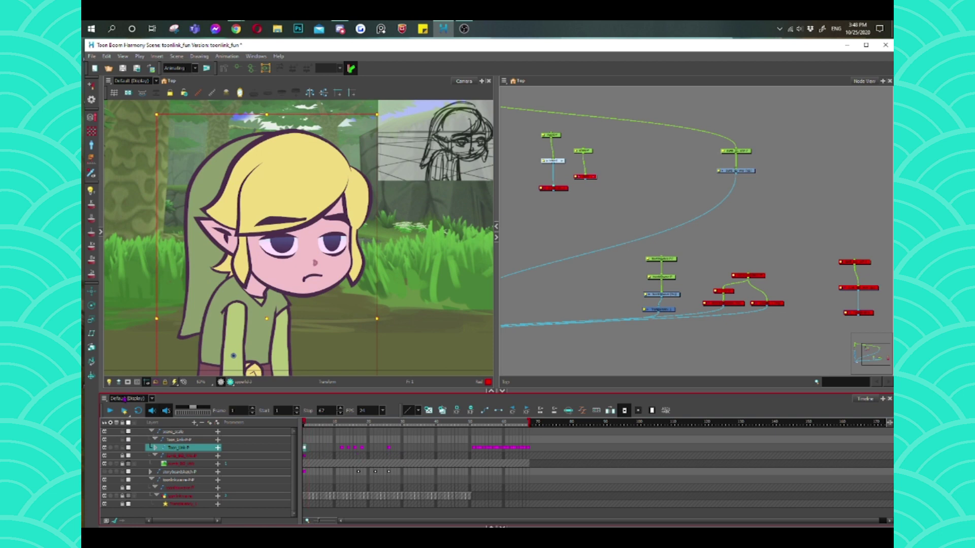
pyautogui.click(110, 411)
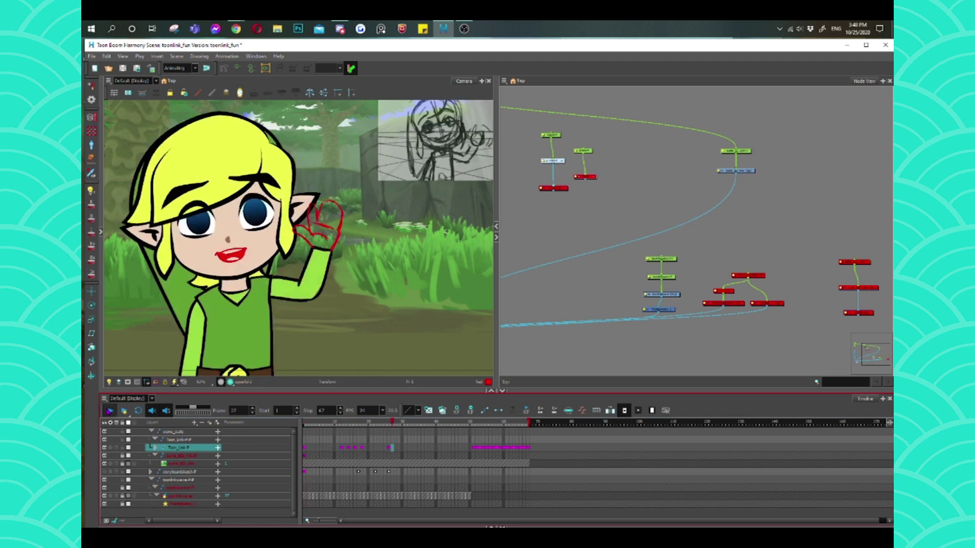
pyautogui.click(335, 448)
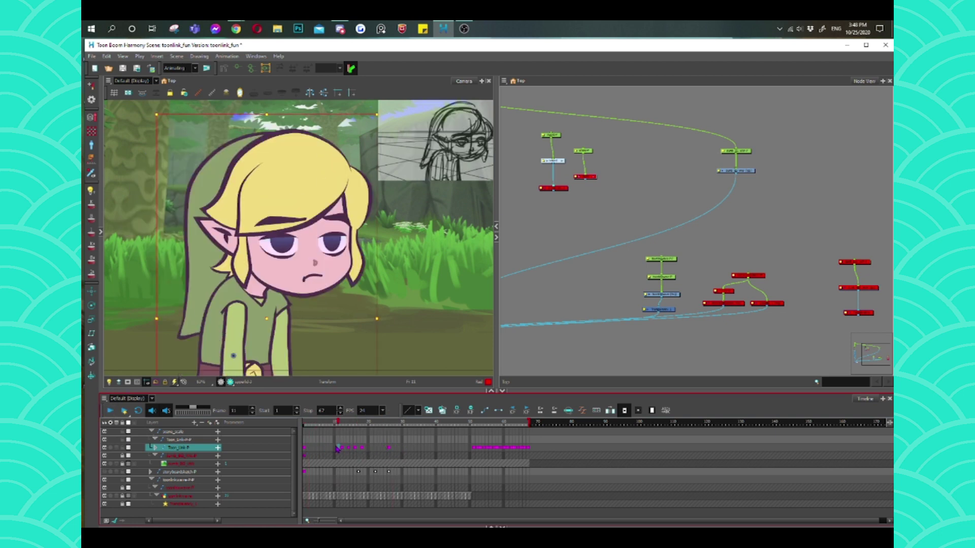
pyautogui.click(110, 412)
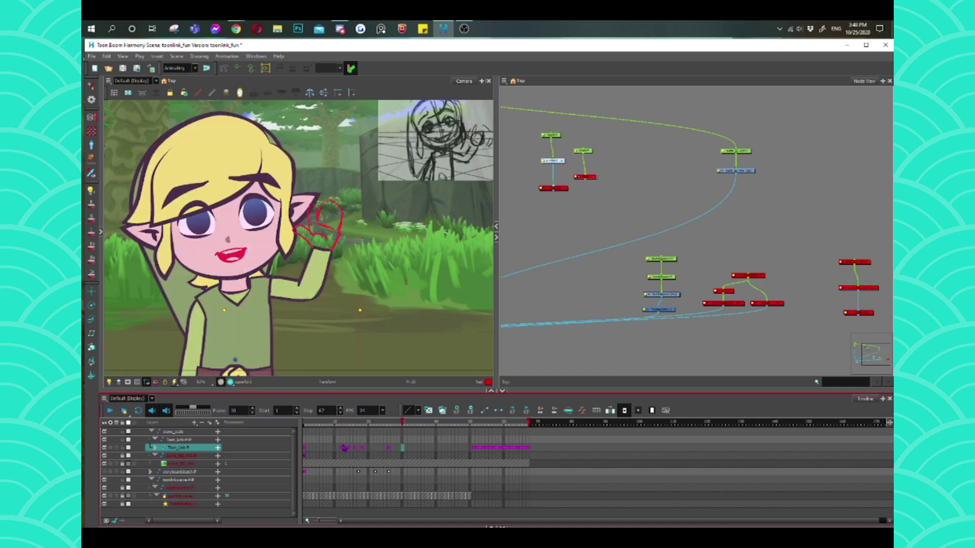
pyautogui.click(341, 447)
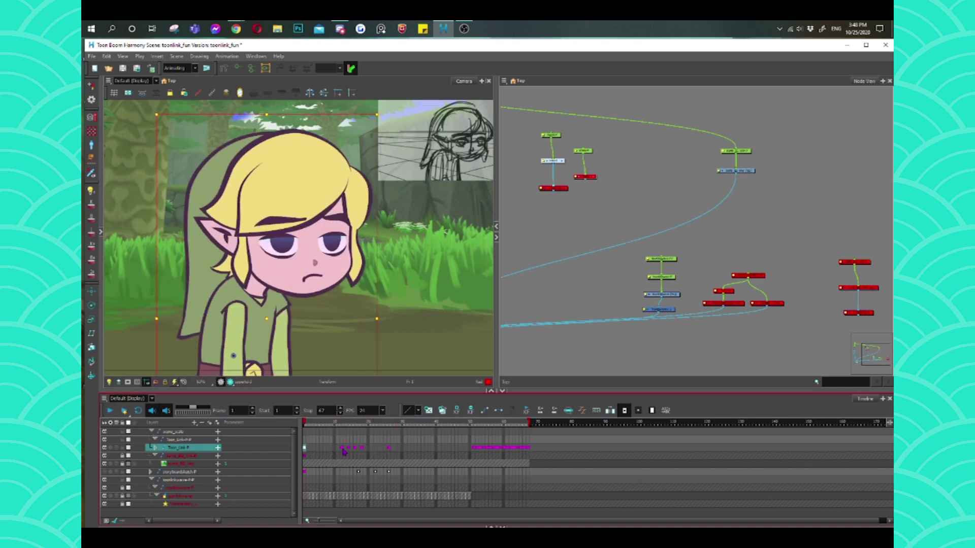
# - Shift the keyframes at frames 12 through 18 two frames earlier, to frames 10, 12, 14 and 16
pyautogui.click(343, 451)
pyautogui.moveTo(366, 450)
pyautogui.mouseDown()
pyautogui.moveTo(340, 448)
pyautogui.moveTo(356, 454)
pyautogui.mouseUp()
pyautogui.moveTo(343, 451)
pyautogui.mouseDown()
pyautogui.moveTo(355, 450)
pyautogui.moveTo(341, 457)
pyautogui.mouseUp()
pyautogui.click(341, 455)
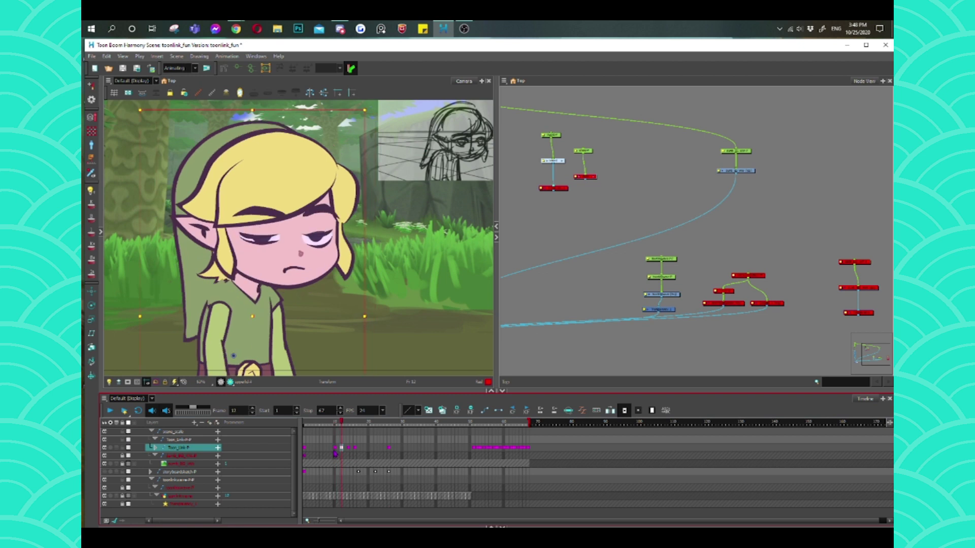
pyautogui.click(335, 451)
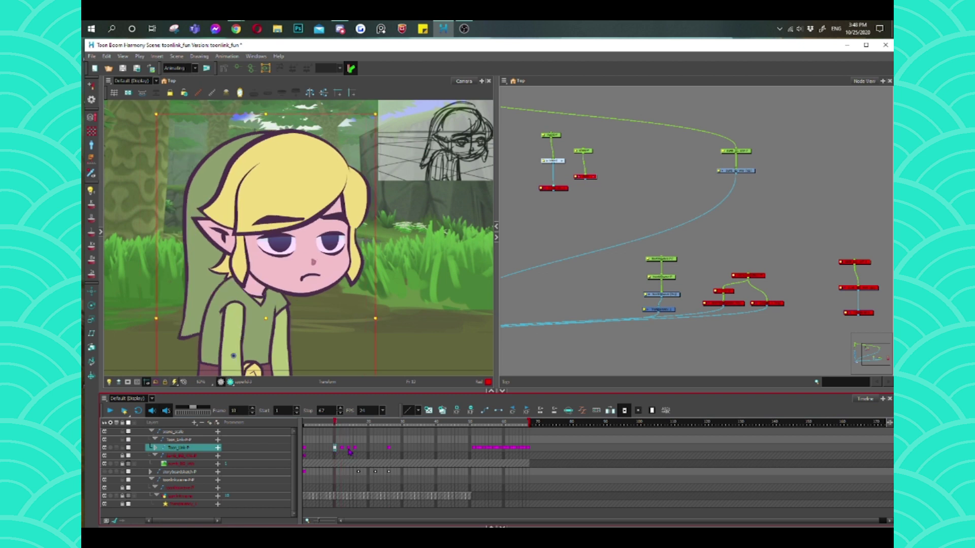
pyautogui.click(308, 448)
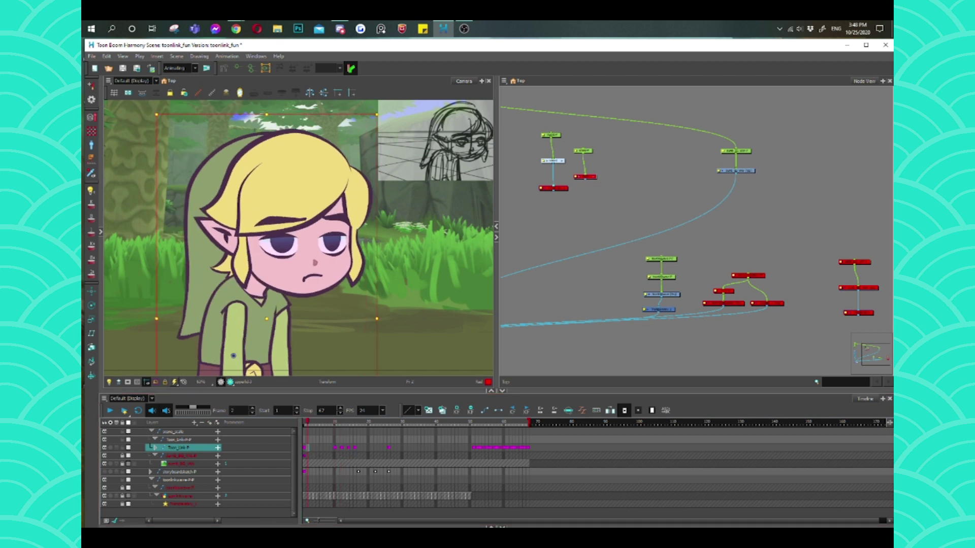
# - Switch both eyes at frame 14 from half-closed to wide-open drawings and compare them with the pose at frame 10
pyautogui.click(341, 448)
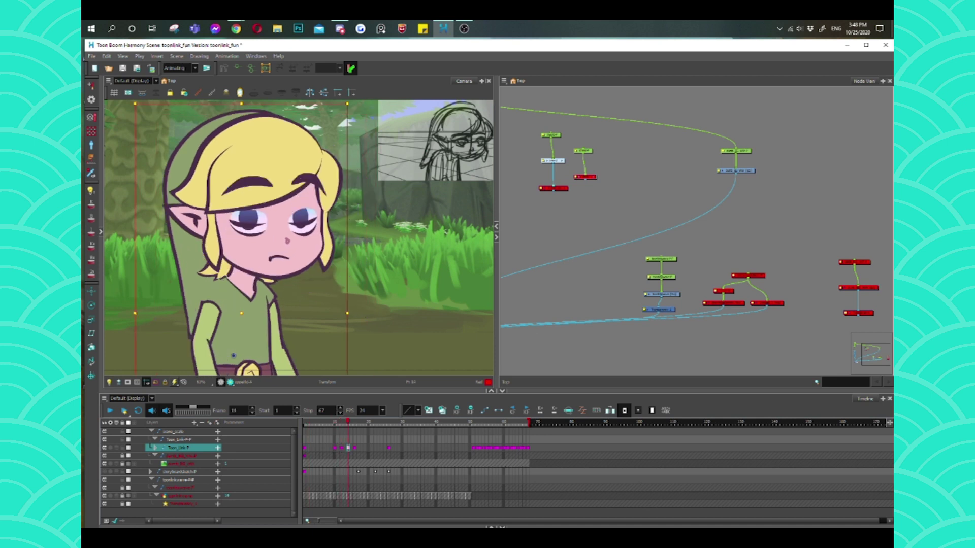
pyautogui.click(348, 448)
pyautogui.click(247, 221)
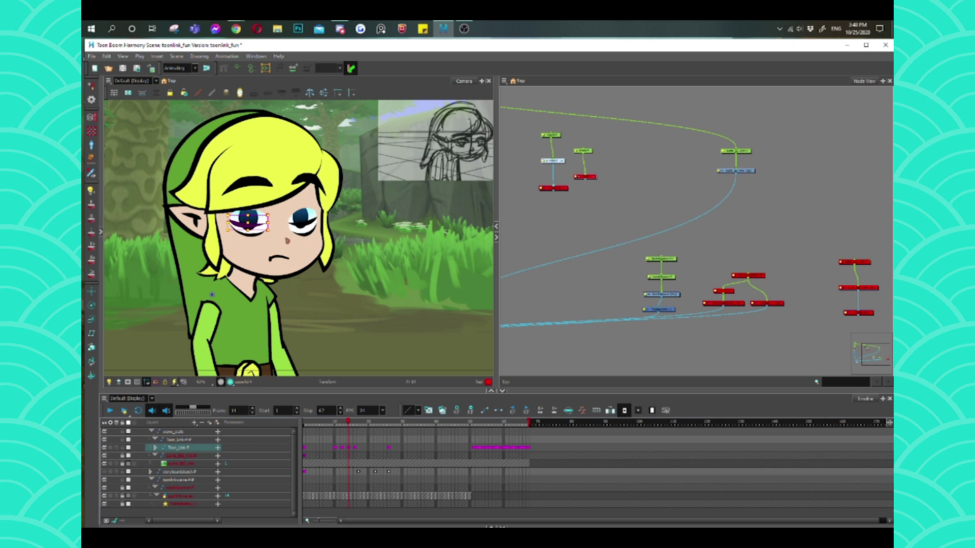
pyautogui.press(']')
pyautogui.click(302, 221)
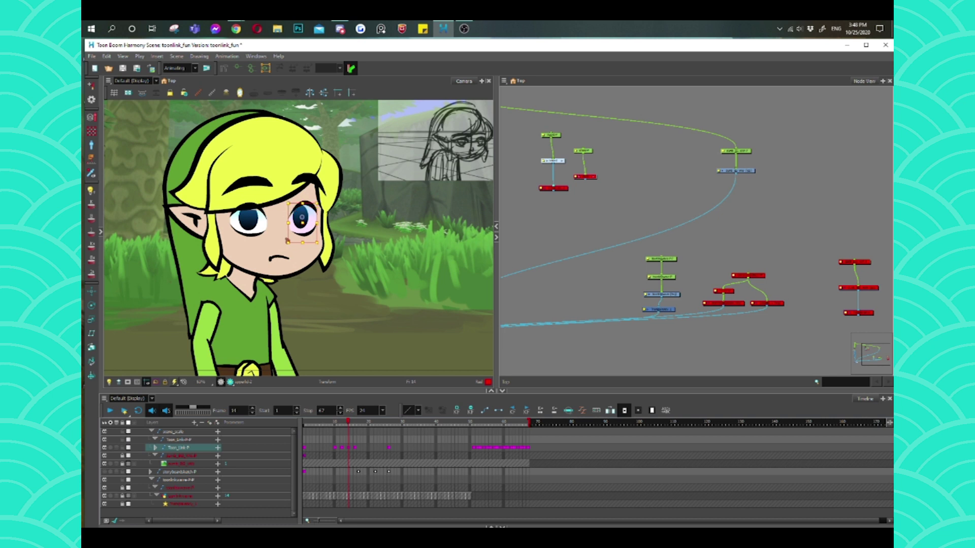
pyautogui.click(248, 224)
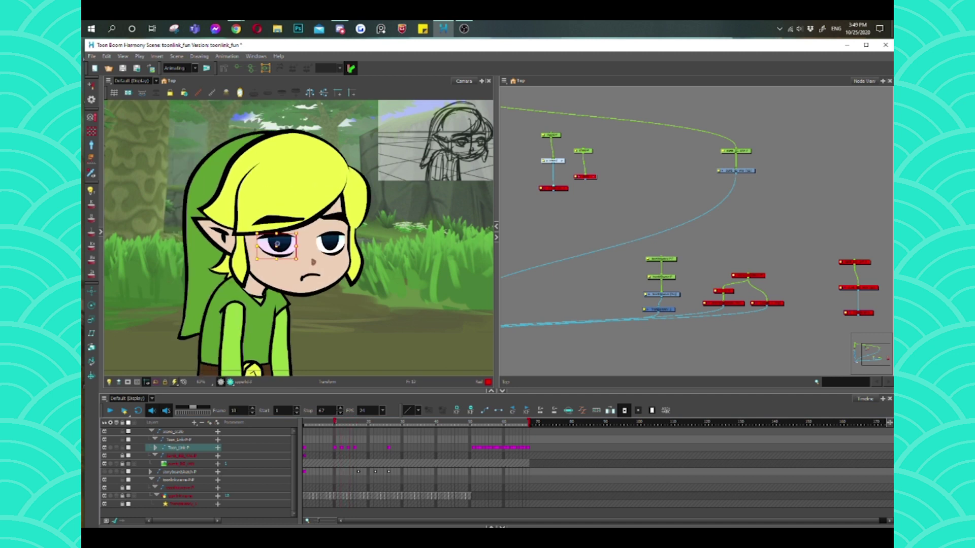
# - Select the whole head with the hat at frame 14 and raise it slightly
pyautogui.click(348, 447)
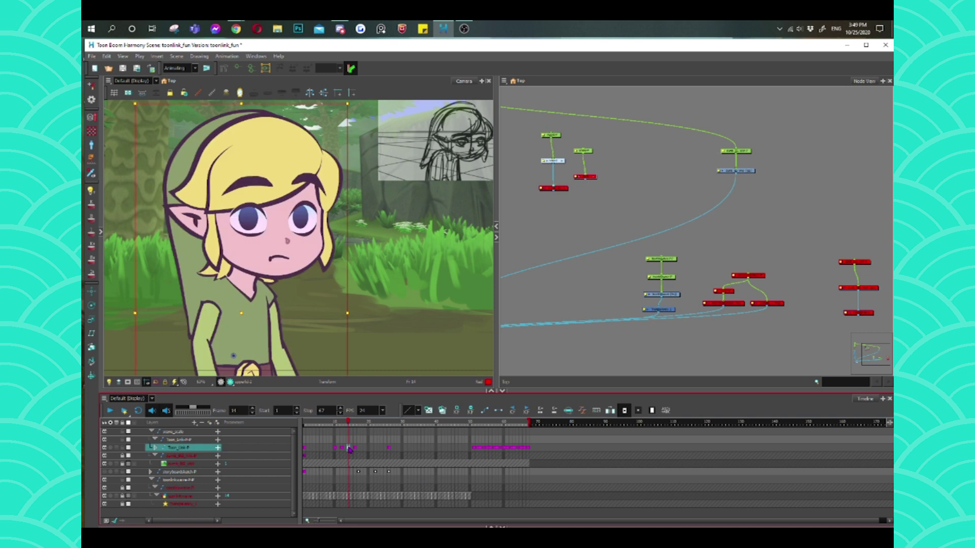
pyautogui.click(264, 268)
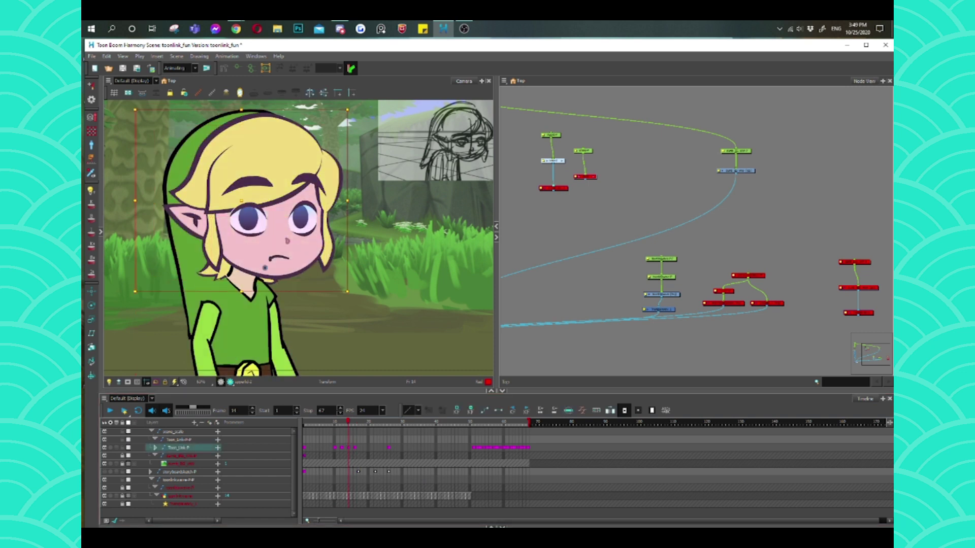
pyautogui.click(259, 262)
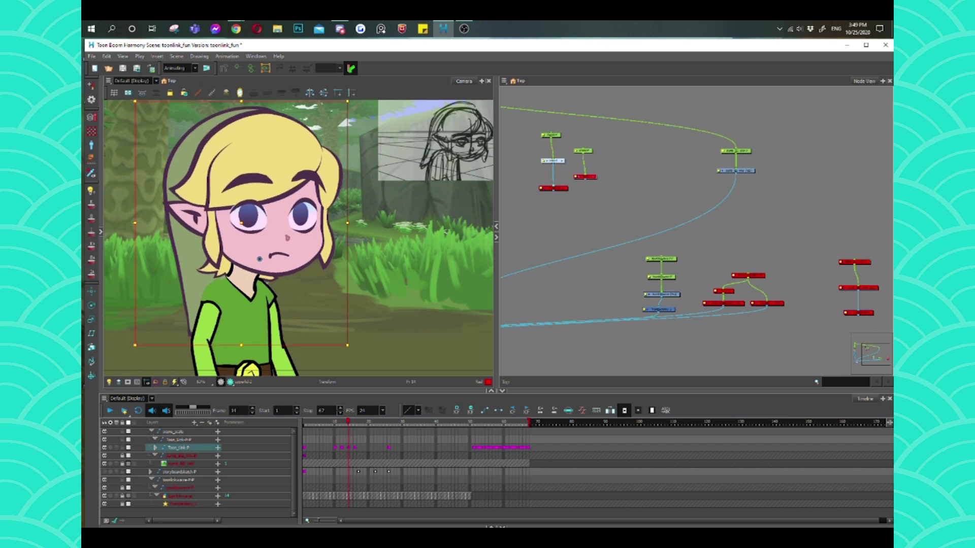
pyautogui.press(',')
pyautogui.press('.')
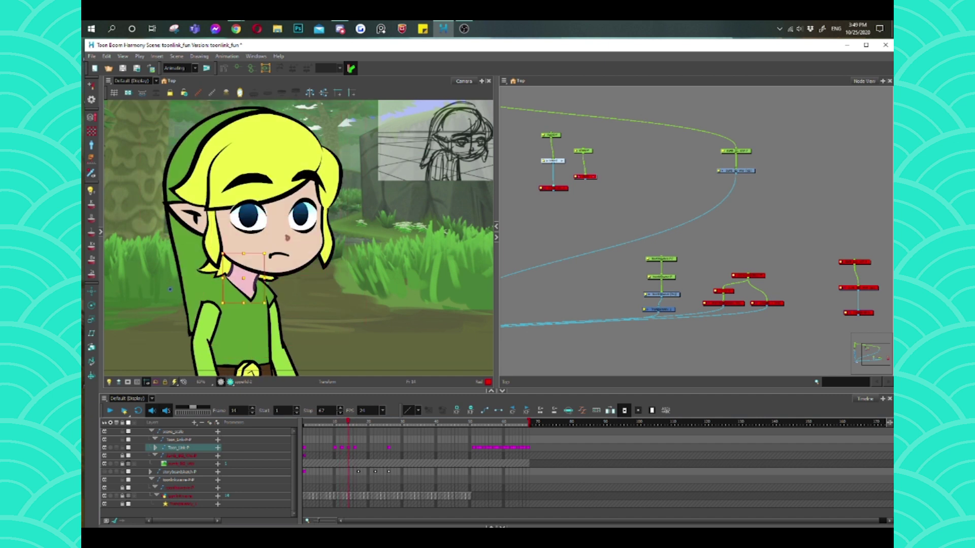
# - Nudge the neck up slightly at frame 14 and compare it with the slouched pose at frame 1
pyautogui.click(233, 282)
pyautogui.click(232, 282)
pyautogui.hotkey('shift', ',')
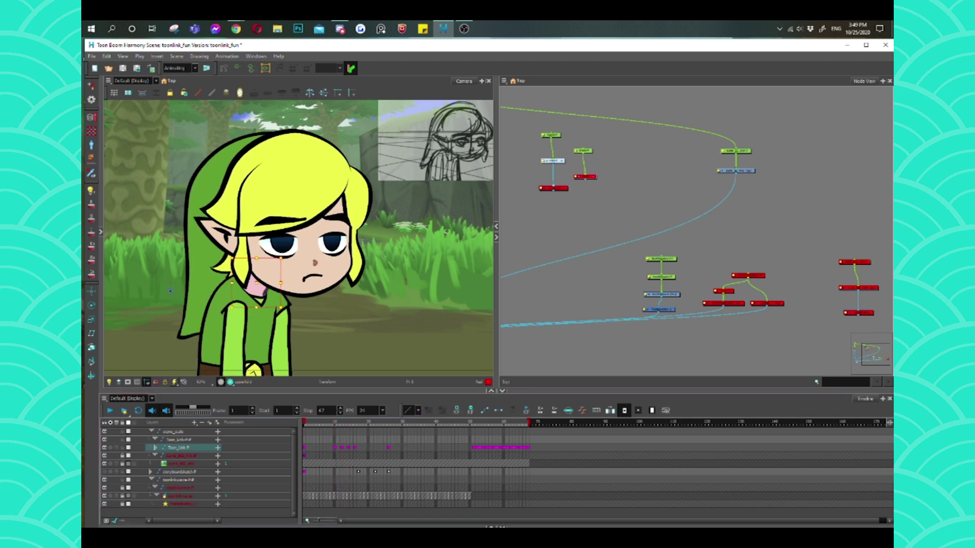
pyautogui.press('Return')
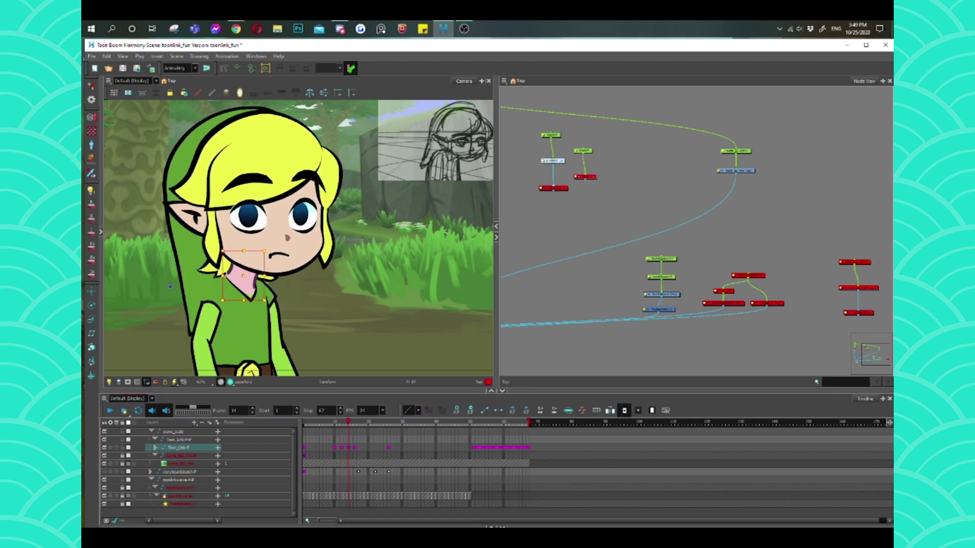
# - Examine the surprised face at frame 16, return to frame 1 and play back the animation
pyautogui.press('.')
pyautogui.press('.')
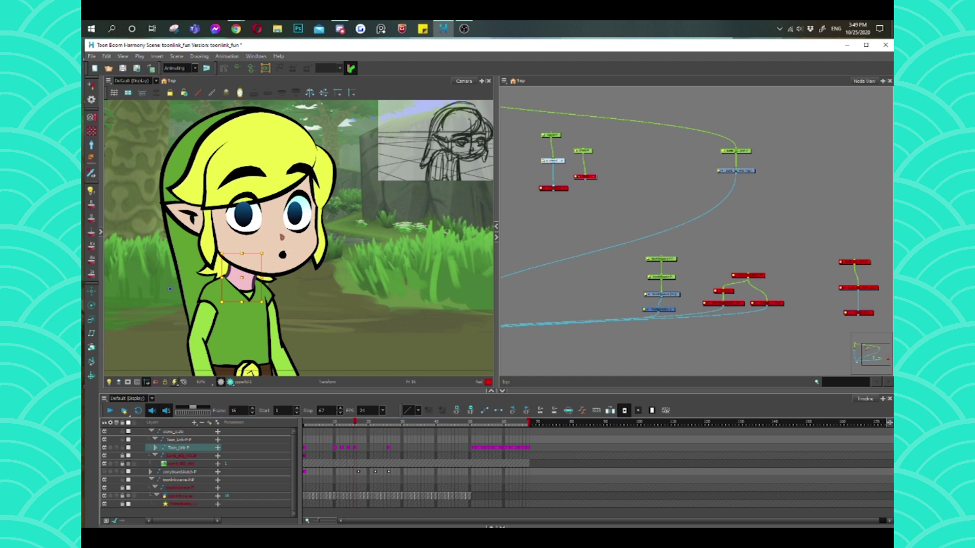
pyautogui.scroll(5, 218, 175)
pyautogui.scroll(-4, 249, 238)
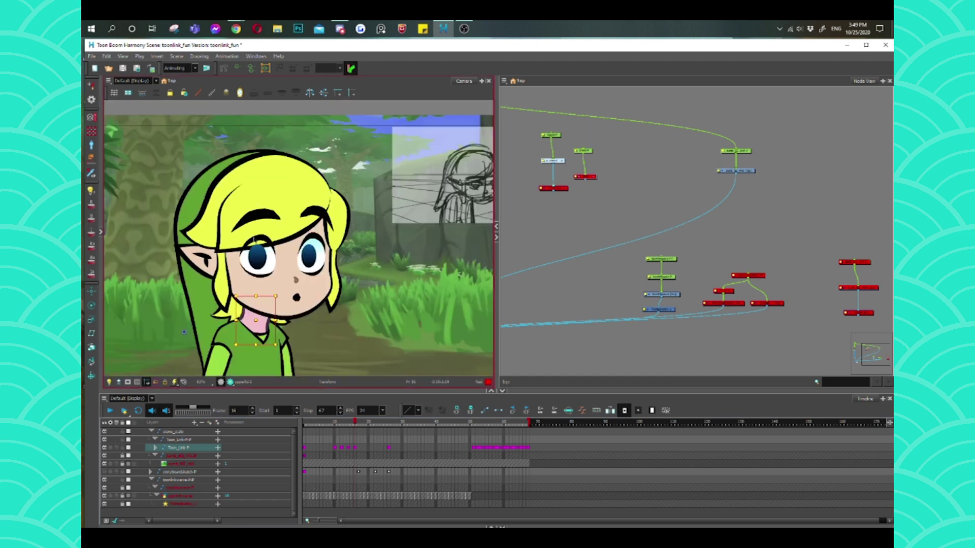
pyautogui.scroll(2, 254, 242)
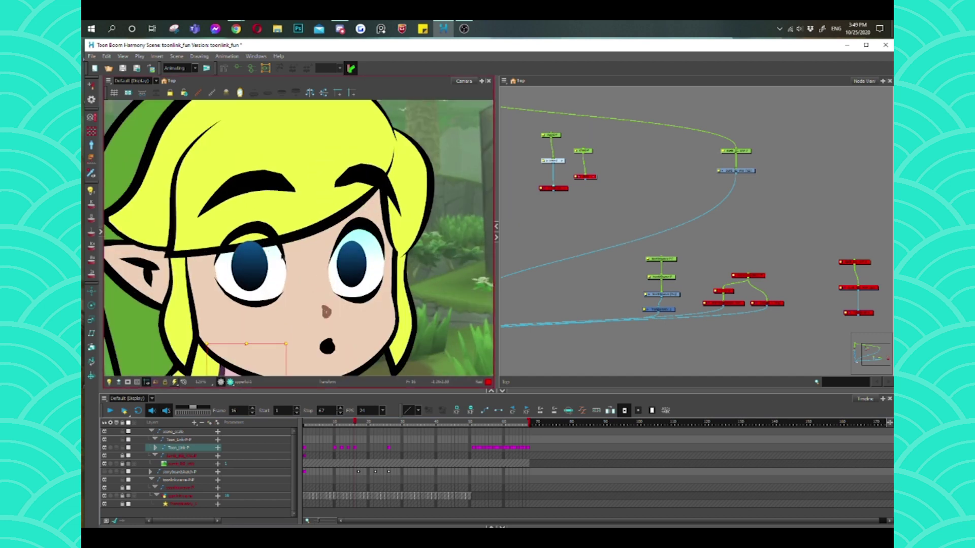
pyautogui.scroll(-3, 291, 259)
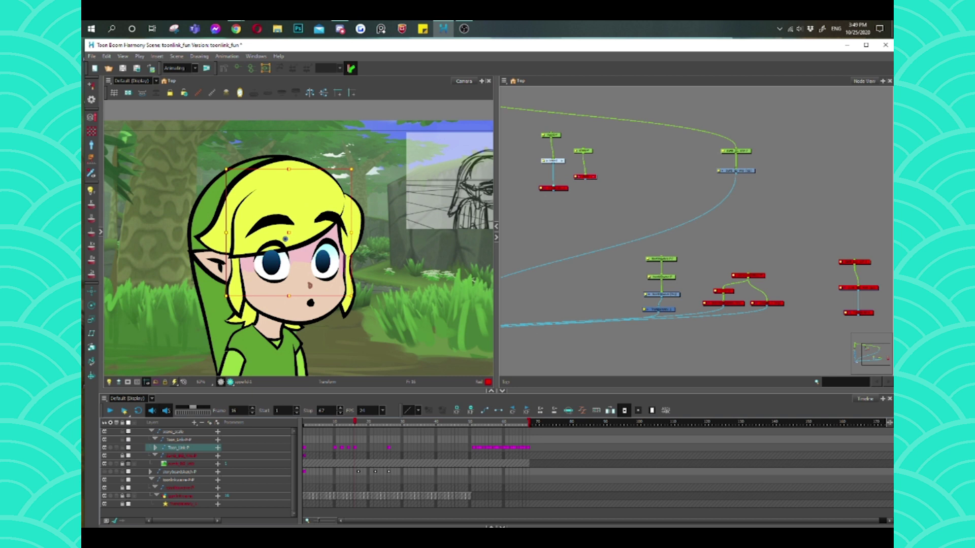
pyautogui.hotkey('shift', ',')
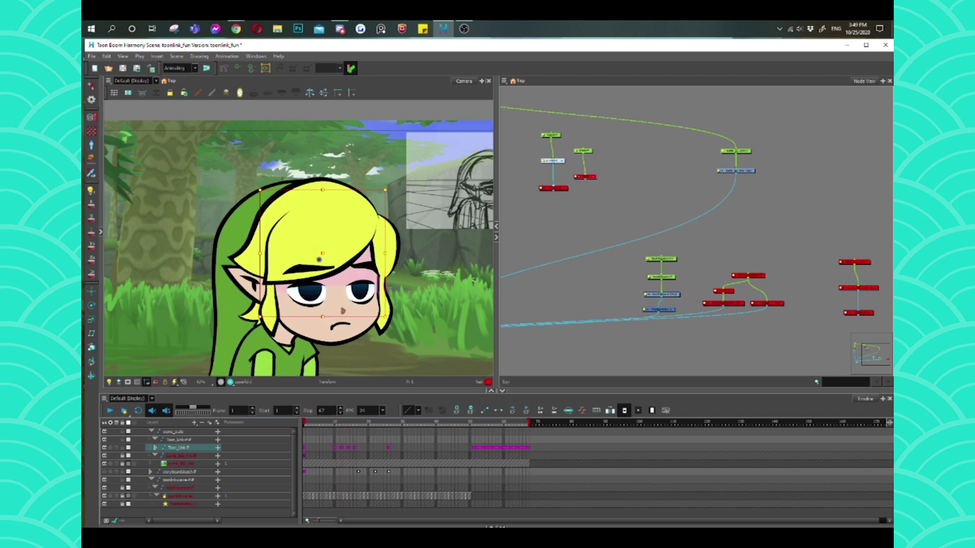
pyautogui.press('Return')
# - At frame 10, adjust the lower eyelids slightly and lower the far eyebrow into a frown
pyautogui.hotkey('shift', 'b')
pyautogui.press('/')
pyautogui.press('/')
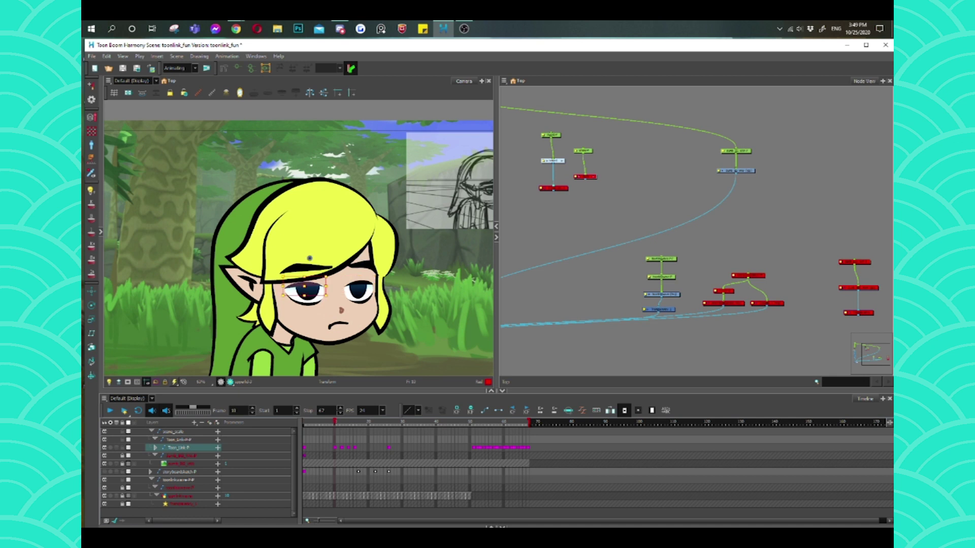
pyautogui.hotkey('ctrl', '/')
pyautogui.press('Escape')
pyautogui.click(305, 290)
pyautogui.click(307, 306)
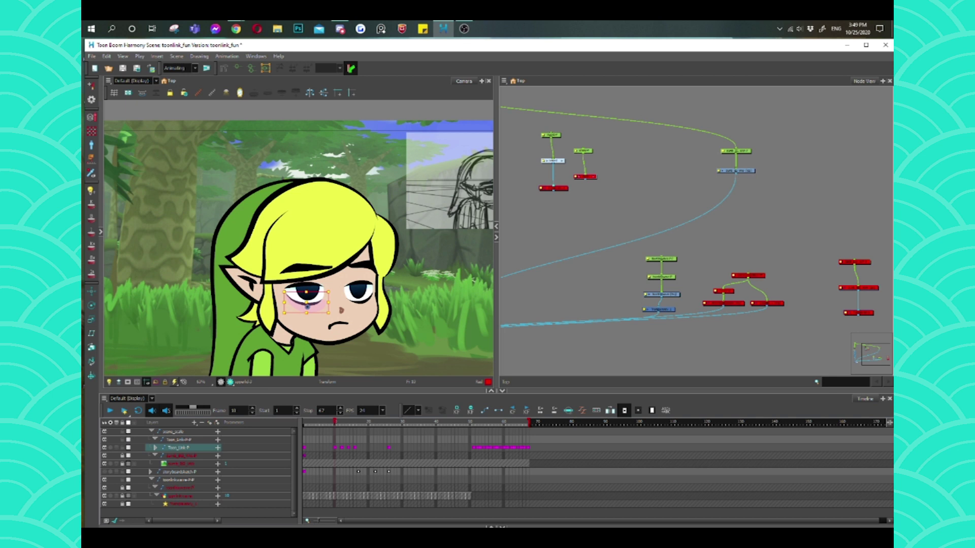
pyautogui.click(359, 304)
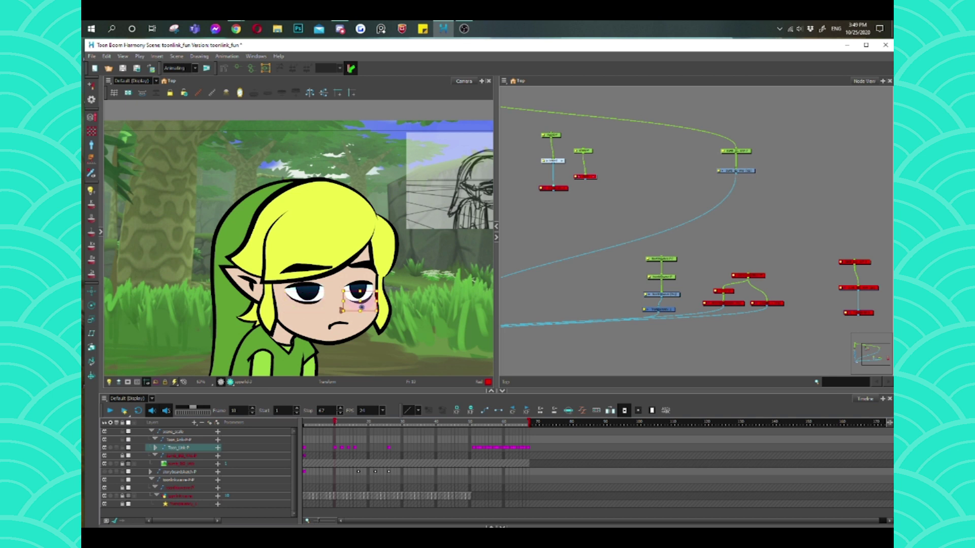
pyautogui.moveTo(341, 309); pyautogui.dragTo(341, 310)
pyautogui.click(363, 265)
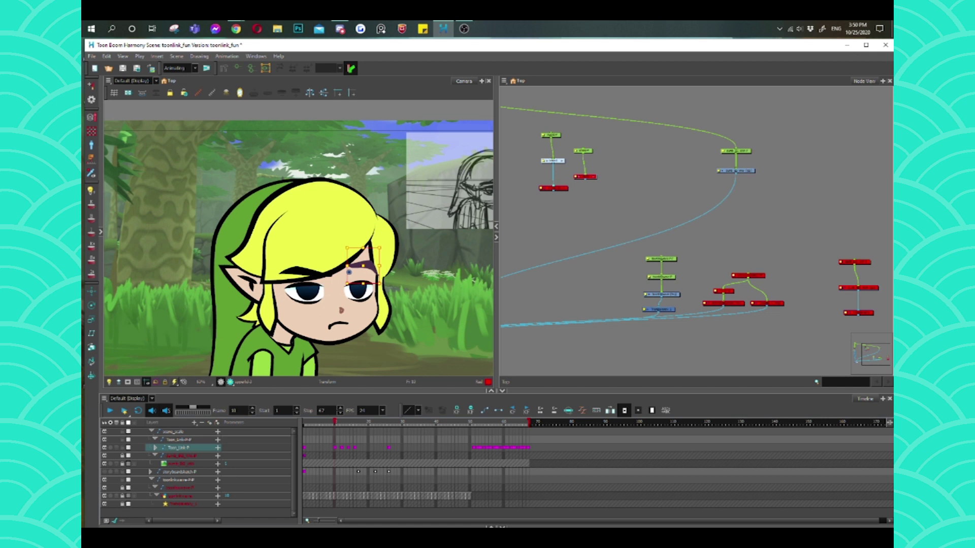
pyautogui.moveTo(363, 248); pyautogui.dragTo(363, 257)
# - At frame 12, lower and angle both eyebrows so they frown close above the eyes
pyautogui.press('.')
pyautogui.press('.')
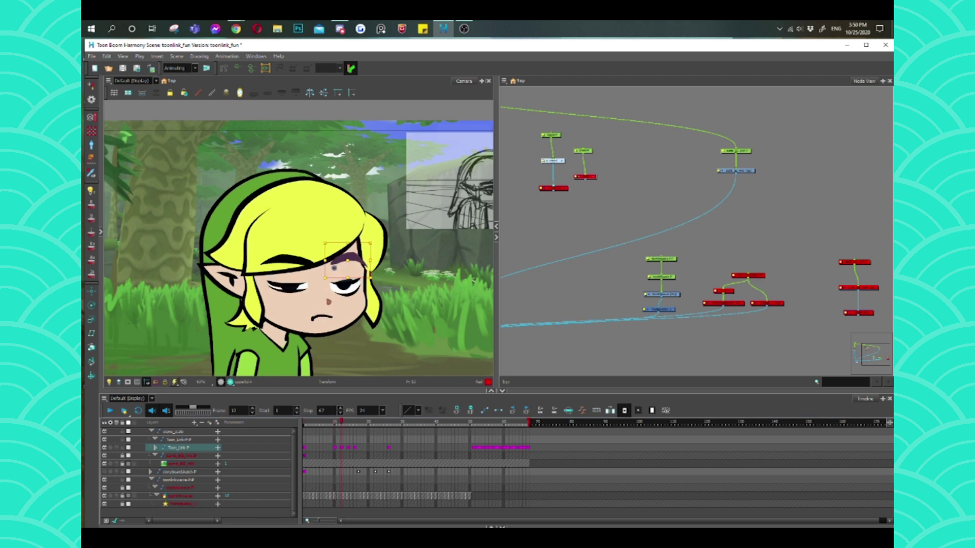
pyautogui.moveTo(290, 261); pyautogui.dragTo(294, 253)
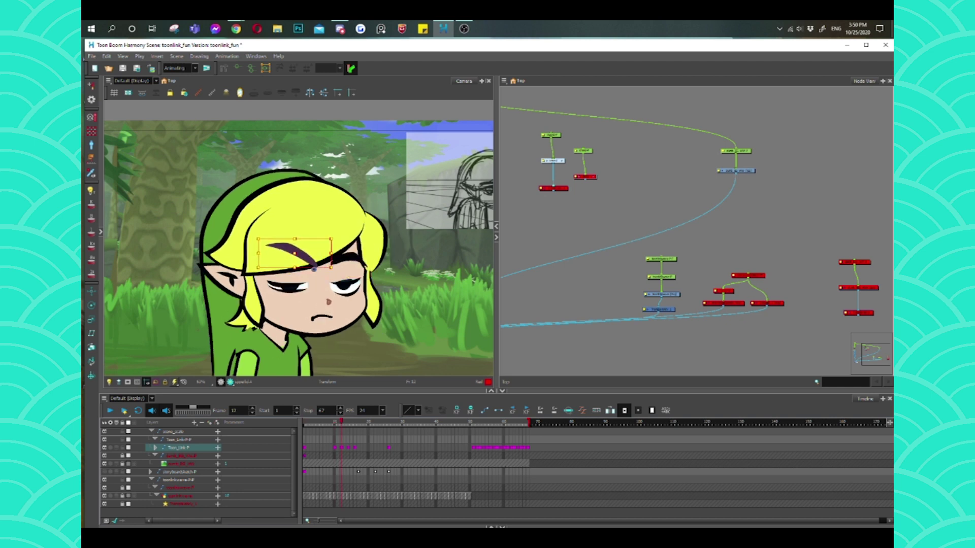
pyautogui.hotkey('ctrl', 'z')
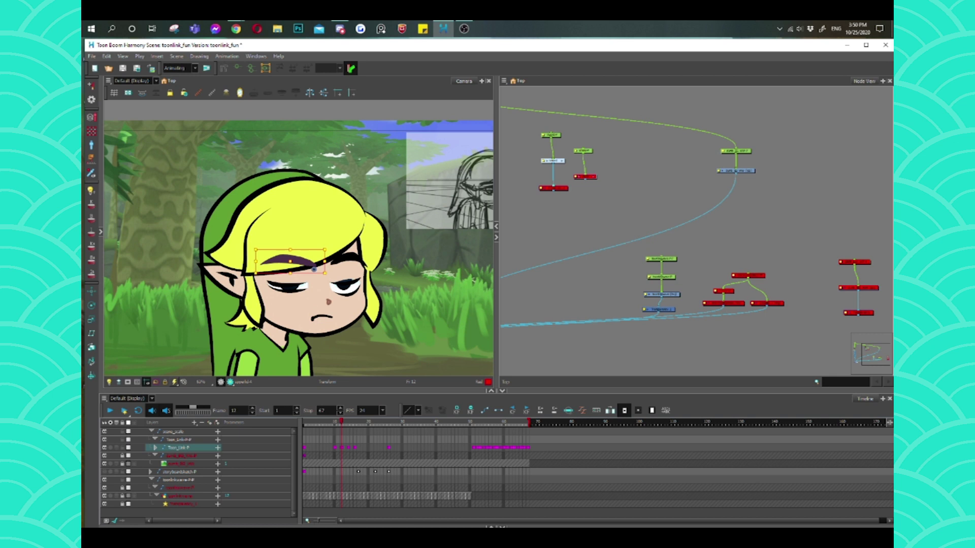
pyautogui.moveTo(290, 261)
pyautogui.mouseDown()
pyautogui.moveTo(290, 272)
pyautogui.moveTo(334, 267)
pyautogui.mouseUp()
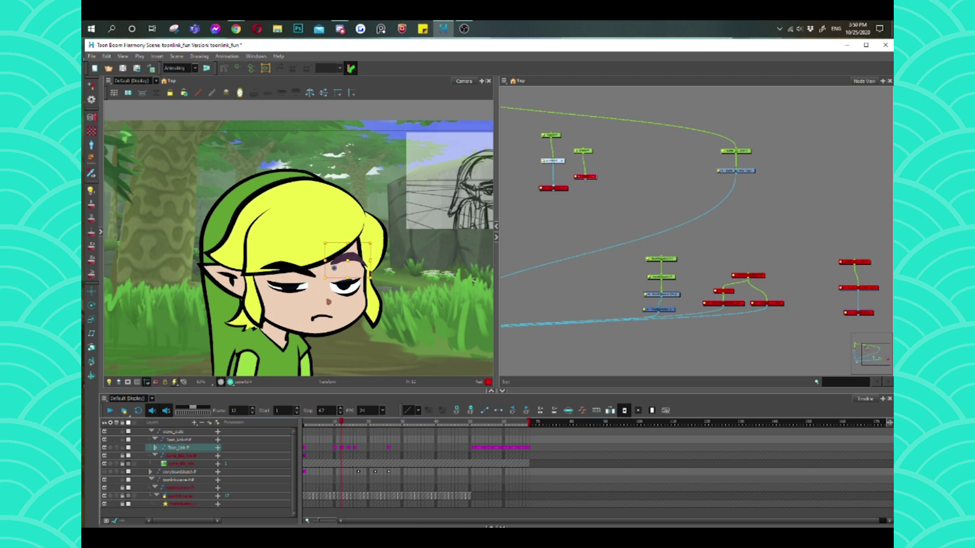
pyautogui.moveTo(334, 268); pyautogui.dragTo(333, 279)
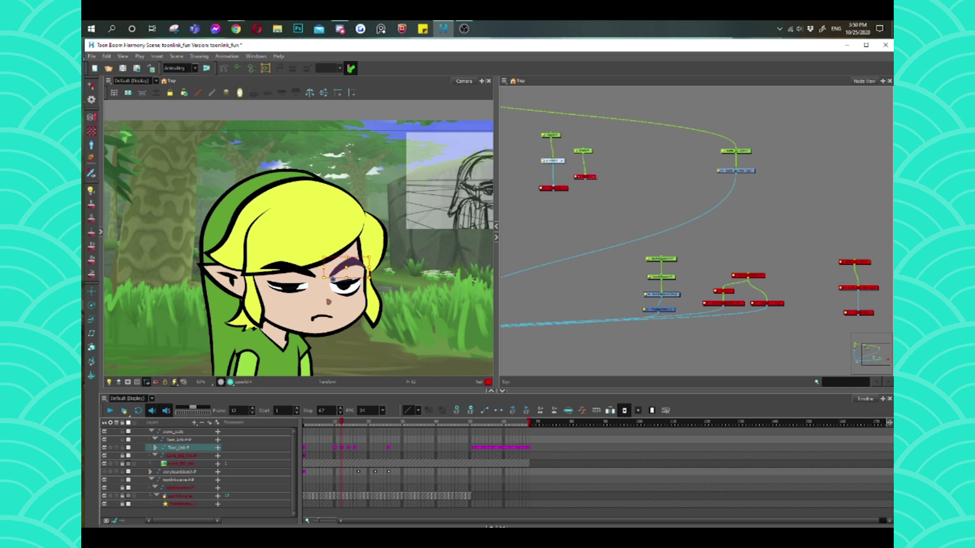
# - Step through the frames from 12 to the waving pose at frame 26 and back to review the motion
pyautogui.click(317, 204)
pyautogui.press(',')
pyautogui.press('.')
pyautogui.press(',')
pyautogui.press('.')
pyautogui.press('.')
pyautogui.press('.')
pyautogui.press('.')
pyautogui.press('.')
pyautogui.press('.')
pyautogui.press('.')
pyautogui.press('.')
pyautogui.press('.')
pyautogui.press('.')
pyautogui.press('.')
pyautogui.press('.')
pyautogui.press('.')
pyautogui.press('.')
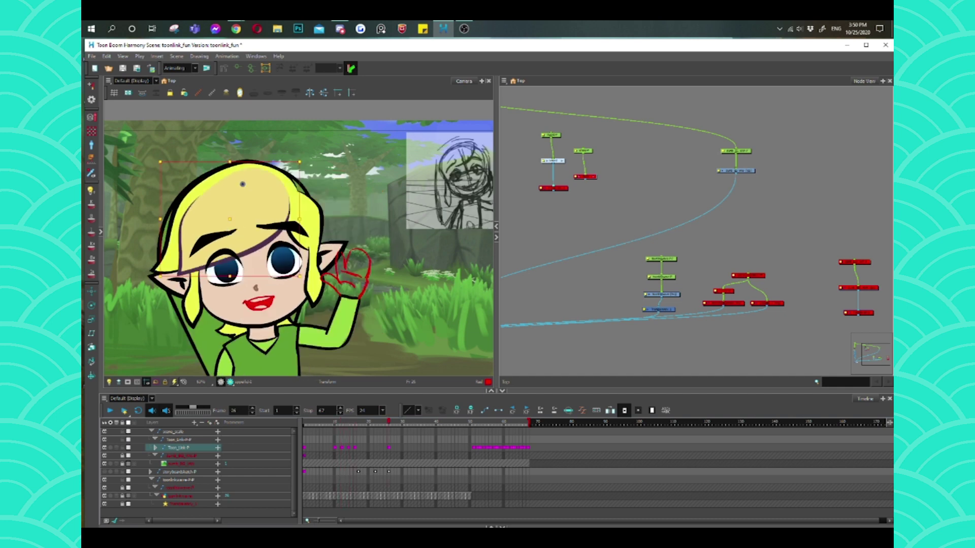
pyautogui.press(',')
pyautogui.press(',')
pyautogui.press(',')
pyautogui.press(',')
pyautogui.press(',')
pyautogui.press(',')
pyautogui.press(',')
pyautogui.press(',')
pyautogui.press(',')
pyautogui.press(',')
pyautogui.press(',')
pyautogui.press(',')
pyautogui.press(',')
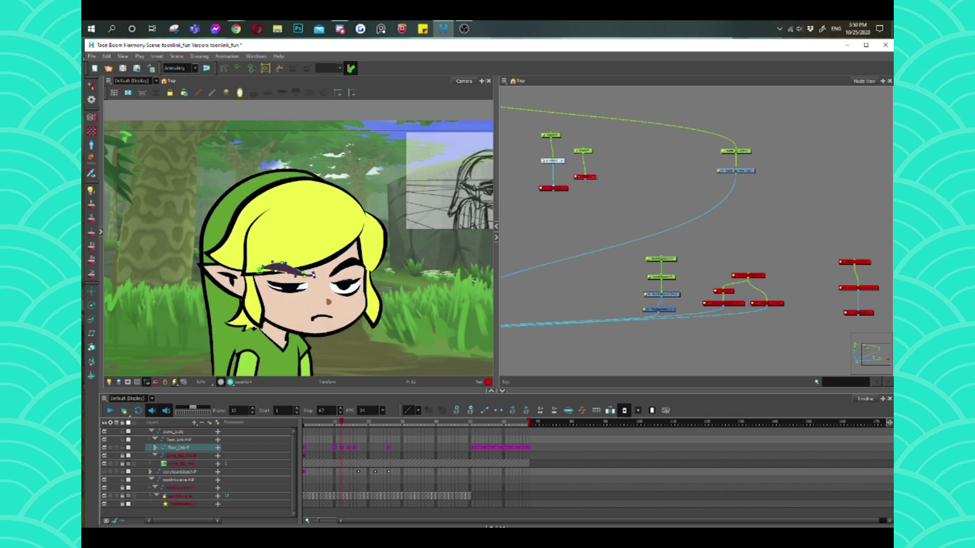
# - Fine-tune the eyebrow curves at frame 12 and raise the far eye's lower eyelid slightly
pyautogui.moveTo(312, 275); pyautogui.dragTo(331, 278)
pyautogui.click(332, 279)
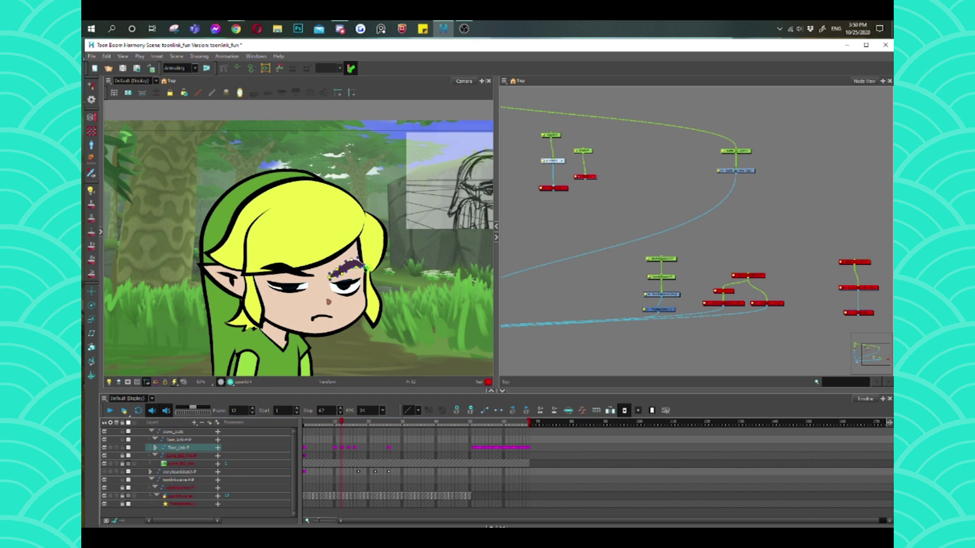
pyautogui.click(344, 284)
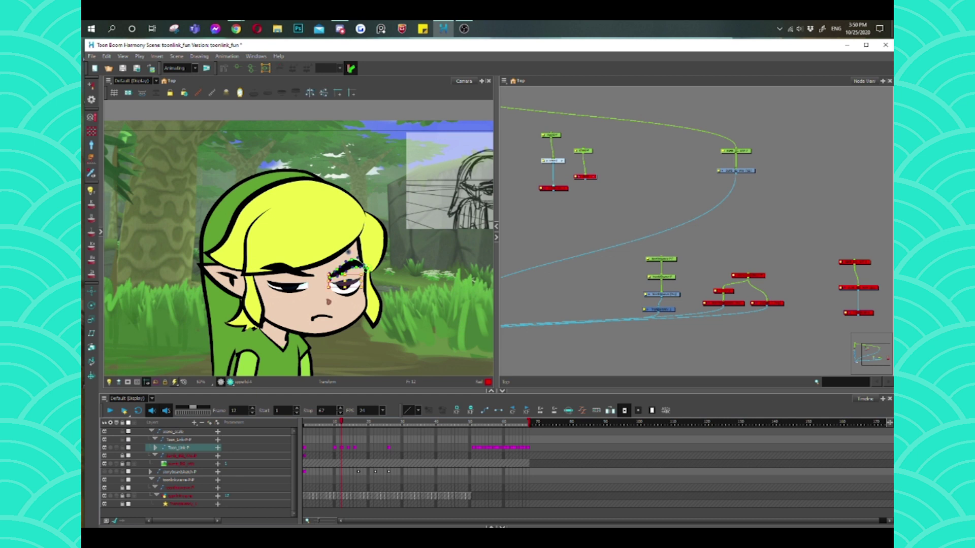
pyautogui.click(348, 301)
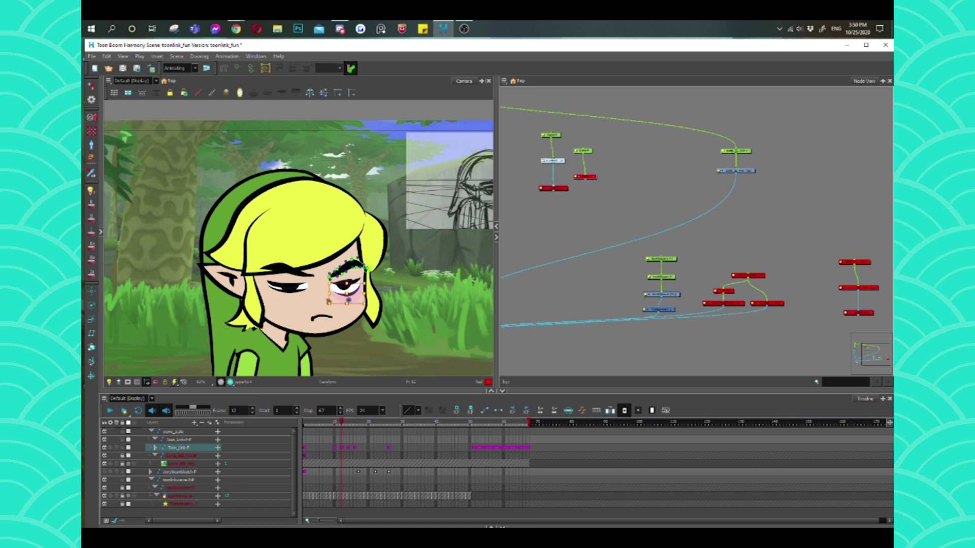
pyautogui.moveTo(346, 304); pyautogui.dragTo(347, 299)
# - Flip back and forth between frames 10 and 16 to compare the mouth and facial expression across the poses
pyautogui.press('.')
pyautogui.press('.')
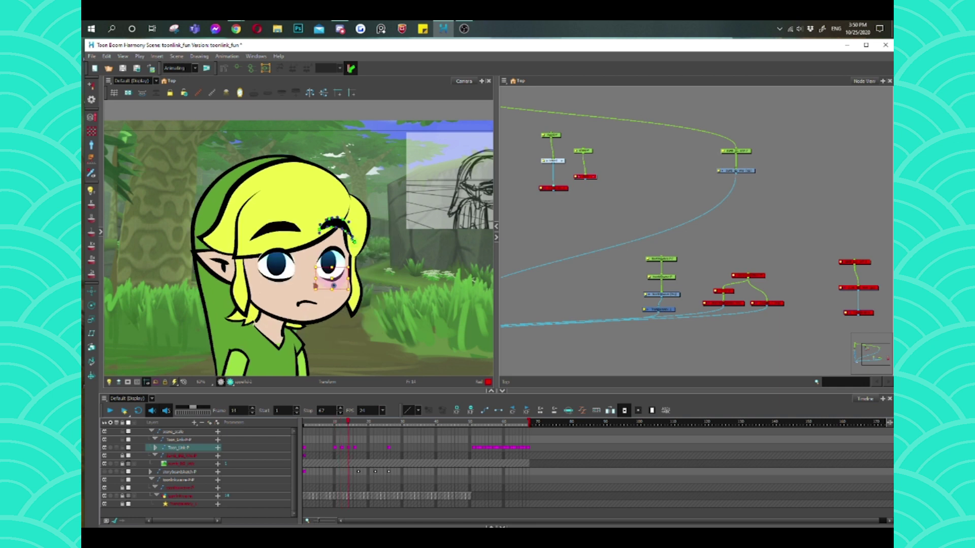
pyautogui.press('.')
pyautogui.press('.')
pyautogui.click(311, 303)
pyautogui.press(',')
pyautogui.press('.')
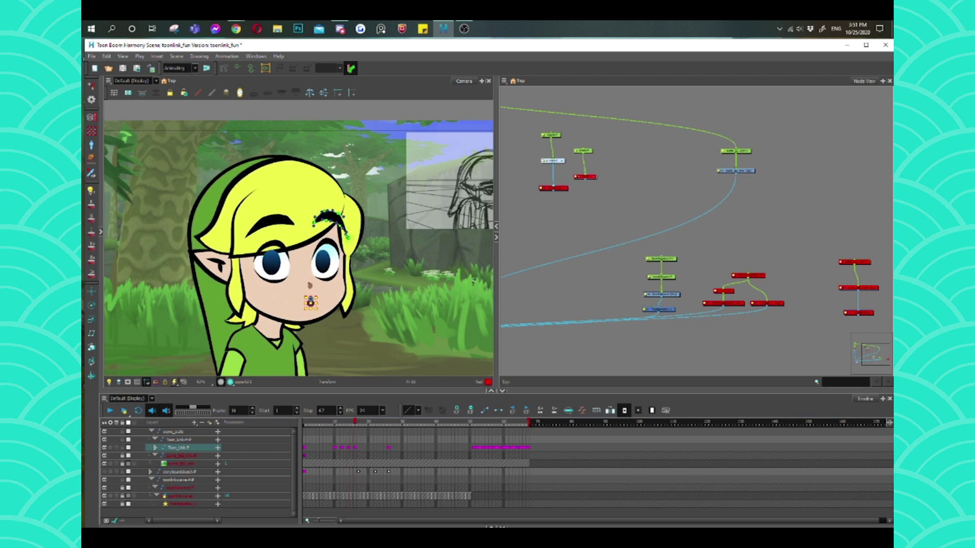
pyautogui.press(',')
pyautogui.press(',')
pyautogui.press(',')
pyautogui.press('.')
pyautogui.press('.')
pyautogui.press(',')
pyautogui.press(',')
pyautogui.press(',')
pyautogui.press(',')
pyautogui.press(',')
pyautogui.press('.')
pyautogui.press('.')
pyautogui.press('.')
pyautogui.press('.')
pyautogui.press('.')
pyautogui.press('.')
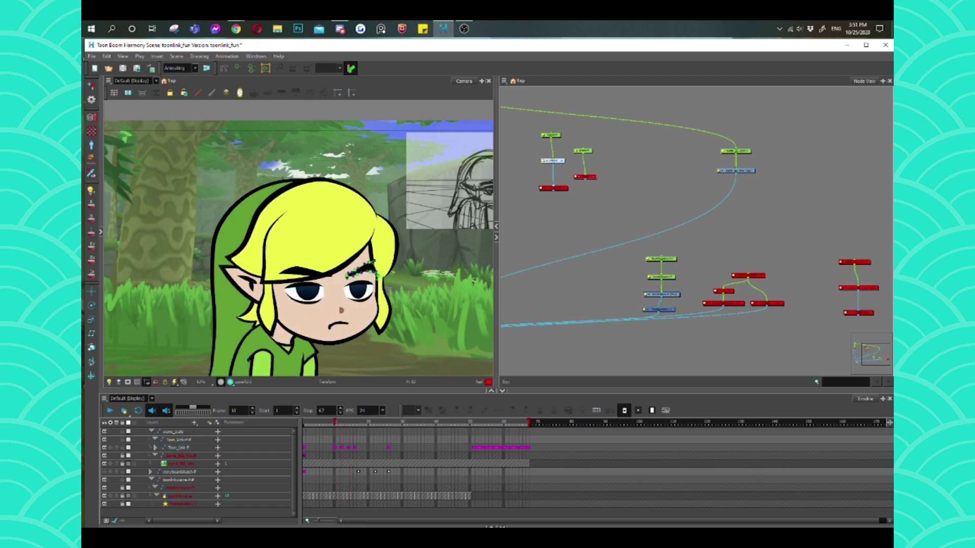
# - Switch the mouth at frame 14 to the small round open drawing and check it against frames 12 and 16
pyautogui.press(',')
pyautogui.press(',')
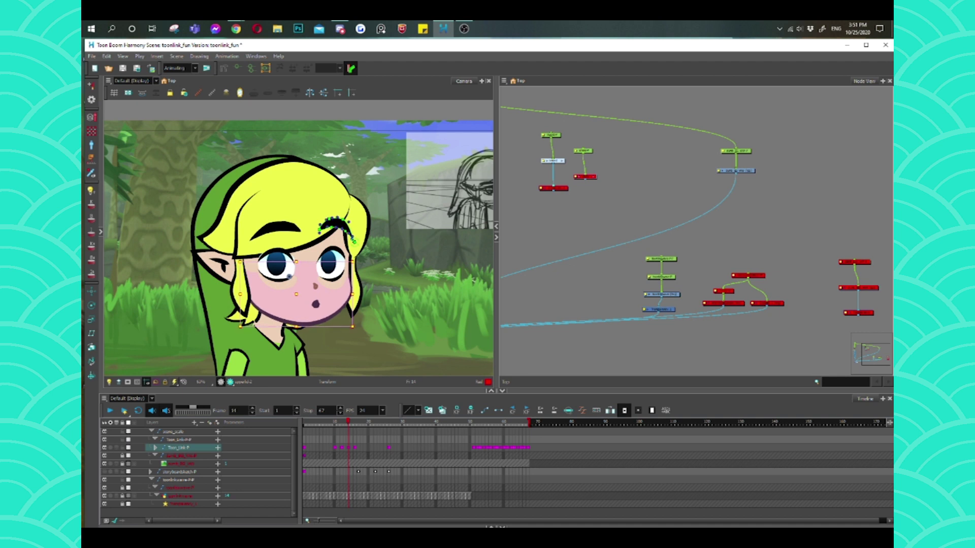
pyautogui.press('Escape')
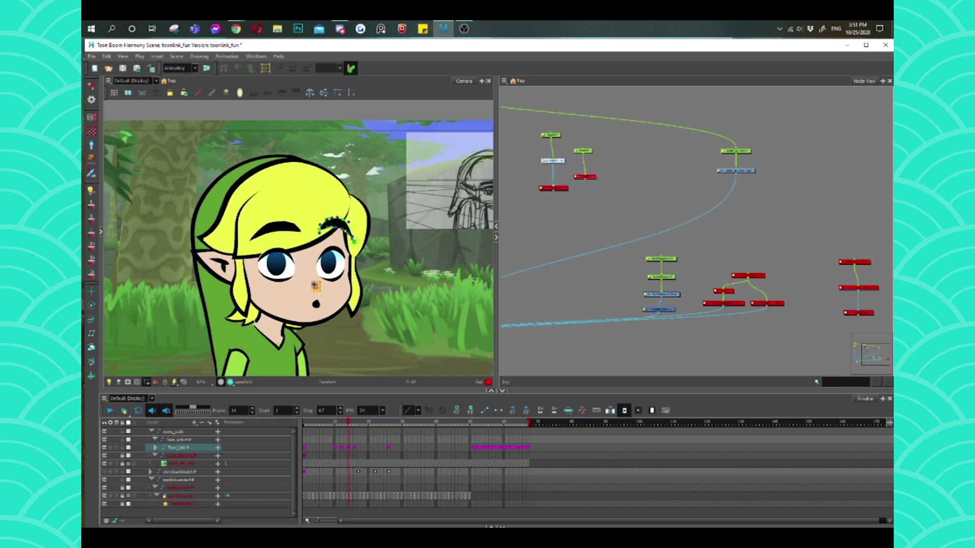
pyautogui.press(',')
pyautogui.press(',')
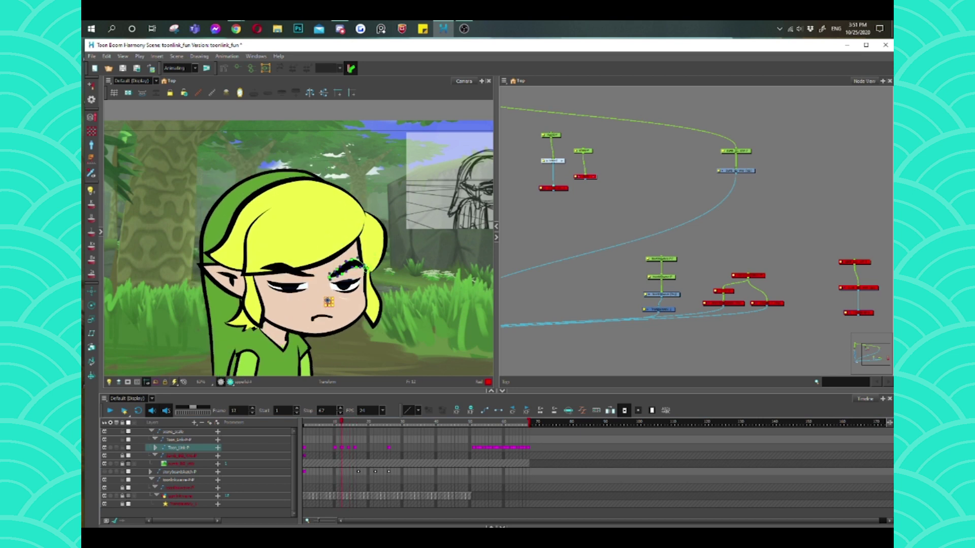
pyautogui.press('.')
pyautogui.press('.')
pyautogui.press('.')
pyautogui.press('.')
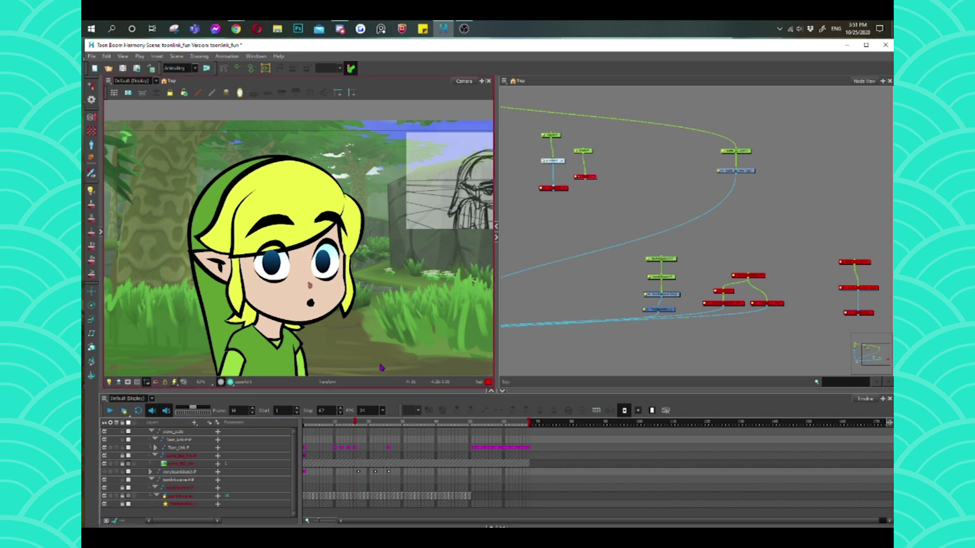
# - Go to the waving pose at frame 26 and select the raised forearm together with the sketched hand
pyautogui.click(389, 447)
pyautogui.press('Escape')
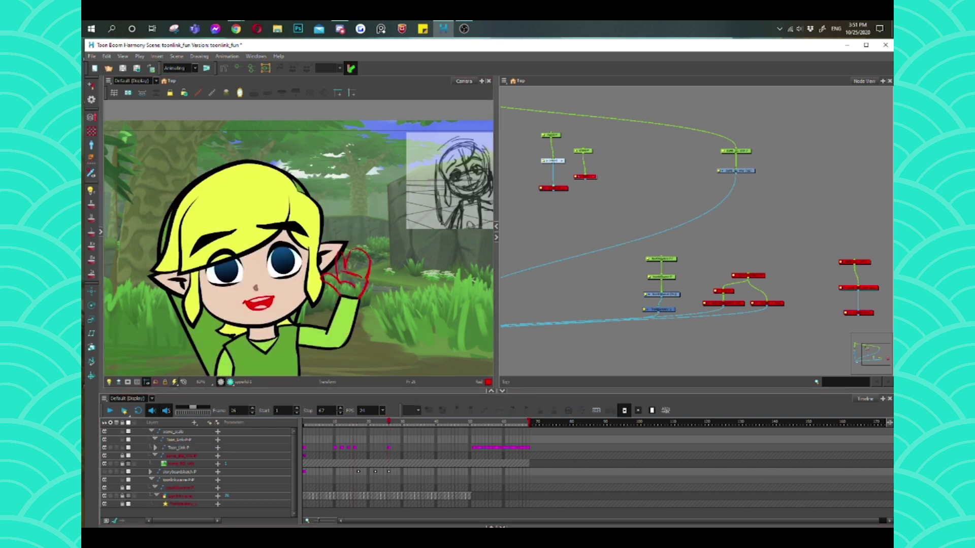
pyautogui.click(331, 339)
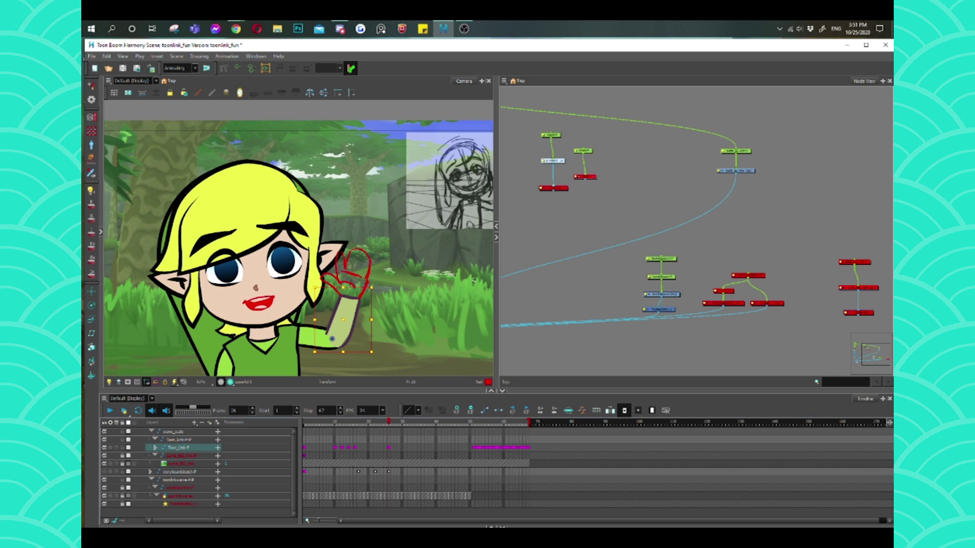
pyautogui.click(259, 303)
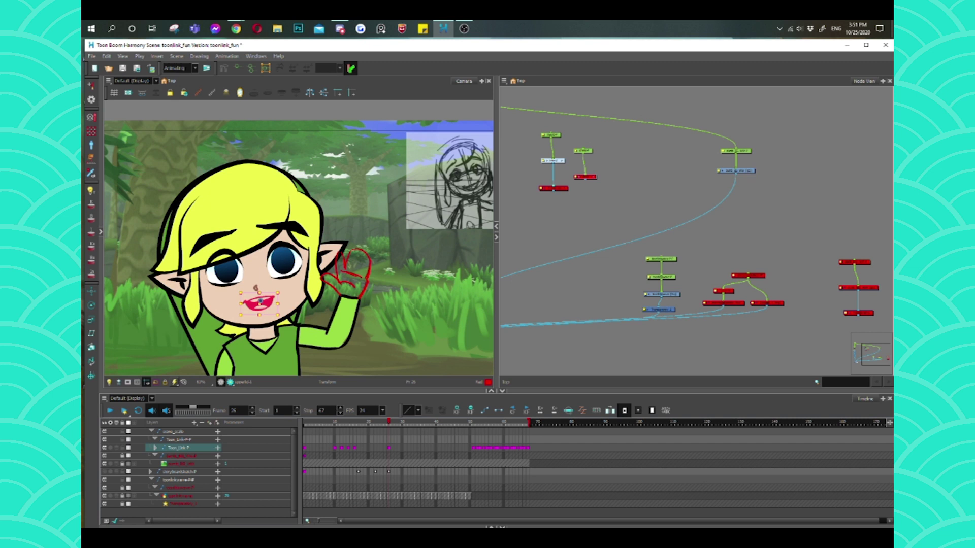
pyautogui.click(340, 314)
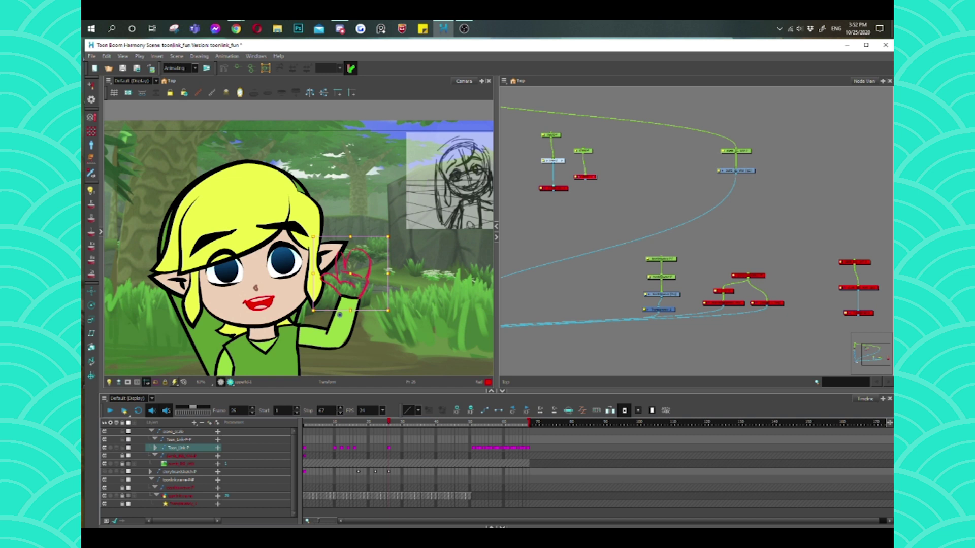
pyautogui.press('Escape')
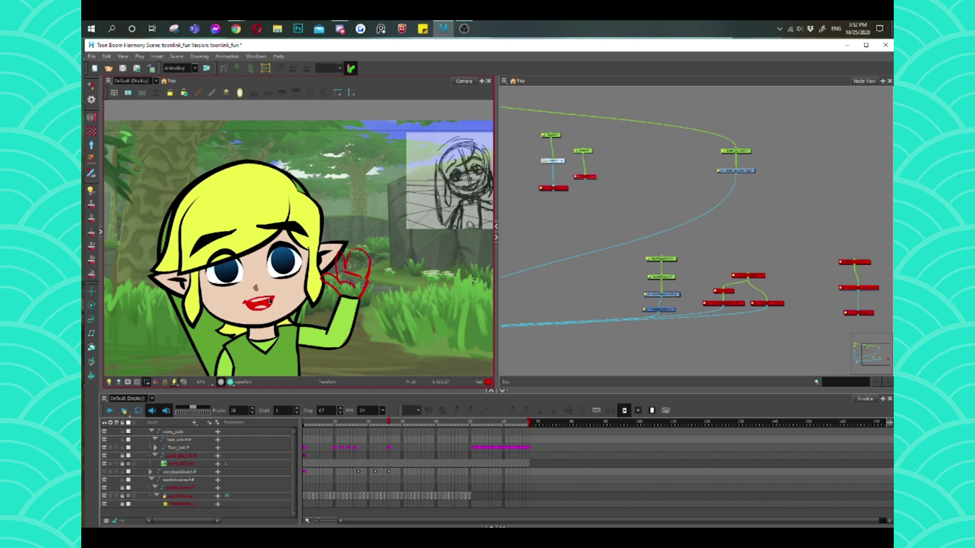
pyautogui.click(340, 324)
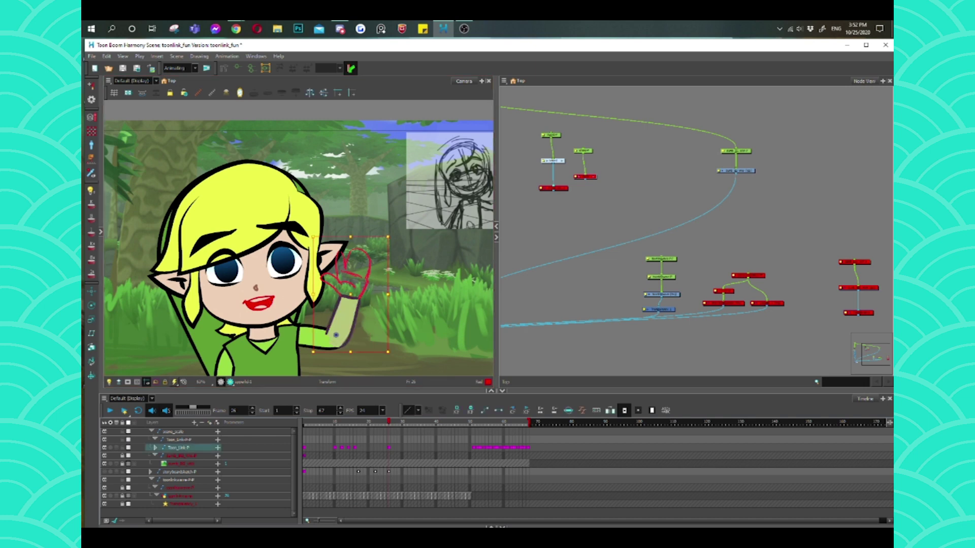